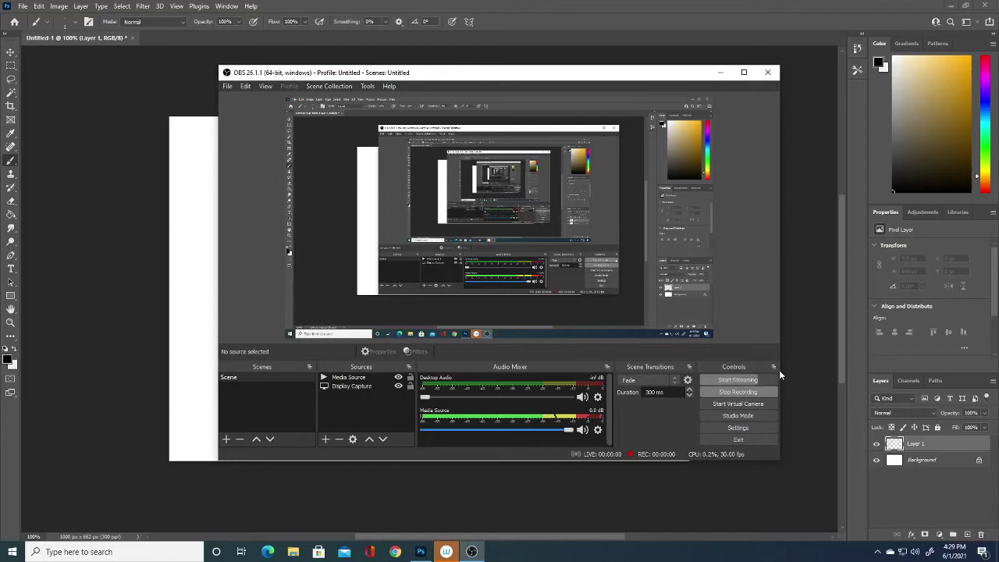
# - Bring the Photoshop window in front of OBS Studio to show the blank canvas
pyautogui.click(802, 341)
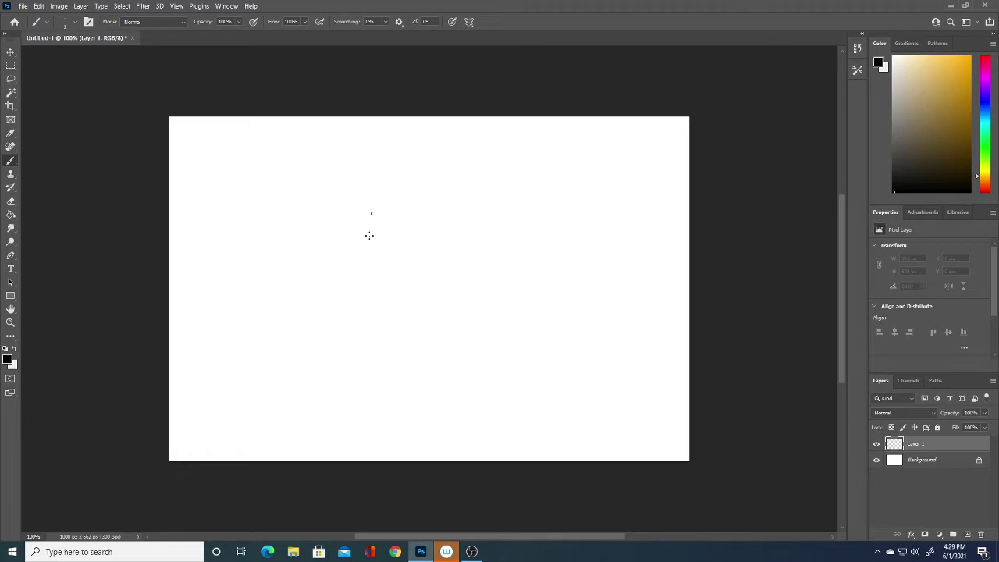
# - Brush the left face edge, a hooked nose line and the mouth line on Layer 1
pyautogui.moveTo(370, 235)
pyautogui.mouseDown()
pyautogui.moveTo(386, 308)
pyautogui.moveTo(415, 330)
pyautogui.moveTo(471, 269)
pyautogui.mouseUp()
pyautogui.moveTo(392, 231); pyautogui.dragTo(392, 269)
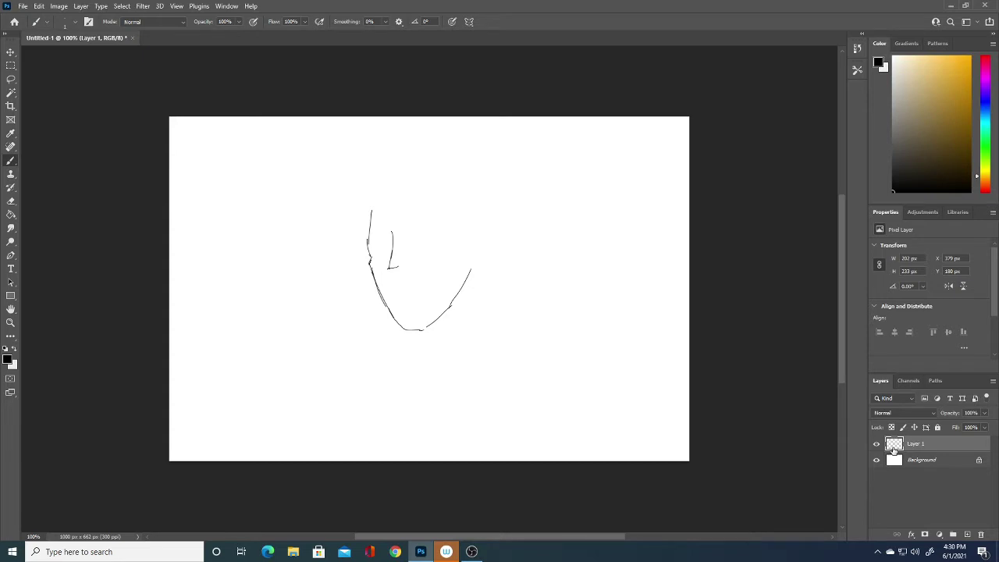
pyautogui.hotkey('ctrl', 'z')
pyautogui.moveTo(392, 248); pyautogui.dragTo(389, 282)
pyautogui.moveTo(393, 285); pyautogui.dragTo(401, 280)
pyautogui.moveTo(394, 294)
pyautogui.mouseDown()
pyautogui.moveTo(417, 295)
pyautogui.moveTo(402, 330)
pyautogui.moveTo(394, 317)
pyautogui.mouseUp()
# - Erase the stray diagonal stroke, then redraw the jaw to the chin and the hairline arc
pyautogui.press('e')
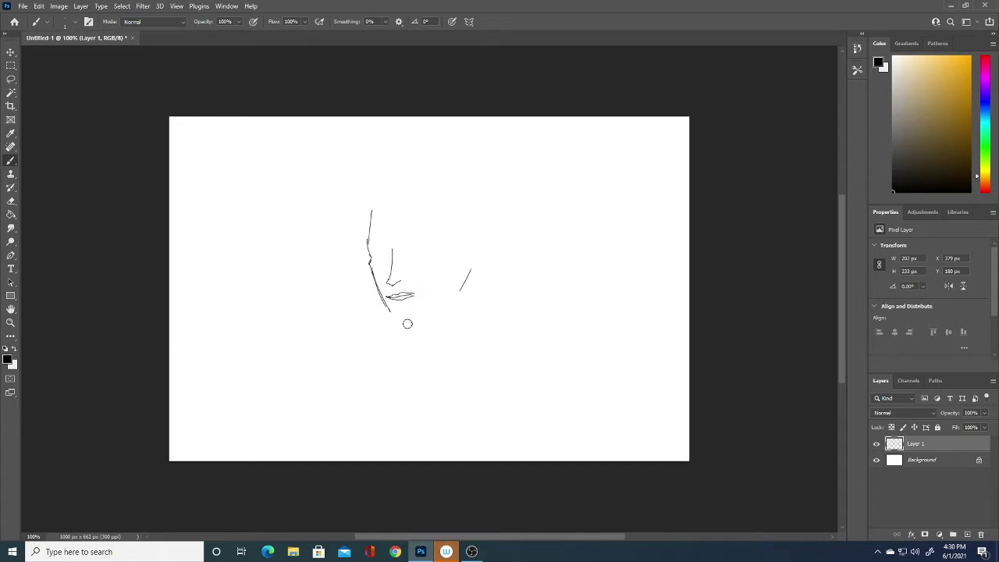
pyautogui.moveTo(460, 290); pyautogui.dragTo(477, 260)
pyautogui.moveTo(374, 289)
pyautogui.mouseDown()
pyautogui.moveTo(406, 322)
pyautogui.moveTo(450, 285)
pyautogui.mouseUp()
pyautogui.moveTo(384, 209)
pyautogui.mouseDown()
pyautogui.moveTo(415, 217)
pyautogui.moveTo(454, 258)
pyautogui.moveTo(430, 246)
pyautogui.mouseUp()
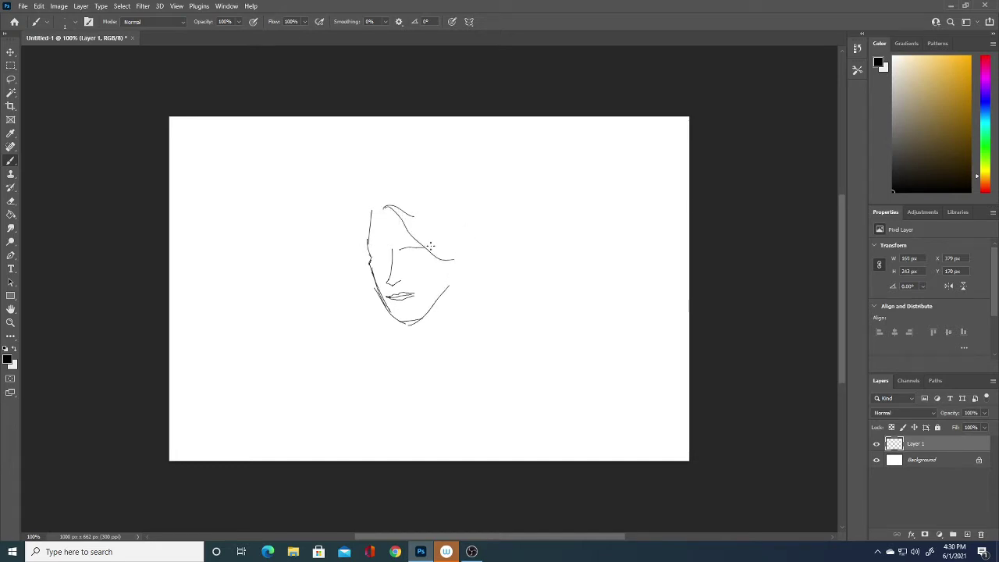
# - Draw both eyes and hair strands sweeping across to the right
pyautogui.moveTo(371, 254); pyautogui.dragTo(433, 237)
pyautogui.moveTo(410, 251); pyautogui.dragTo(413, 249)
pyautogui.moveTo(373, 255); pyautogui.dragTo(387, 255)
pyautogui.moveTo(399, 203)
pyautogui.mouseDown()
pyautogui.moveTo(467, 243)
pyautogui.moveTo(453, 274)
pyautogui.moveTo(479, 284)
pyautogui.moveTo(442, 318)
pyautogui.moveTo(374, 292)
pyautogui.moveTo(406, 317)
pyautogui.moveTo(435, 307)
pyautogui.mouseUp()
# - Redraw the jaw and chin curve and add two hair strands down the left side
pyautogui.press('e')
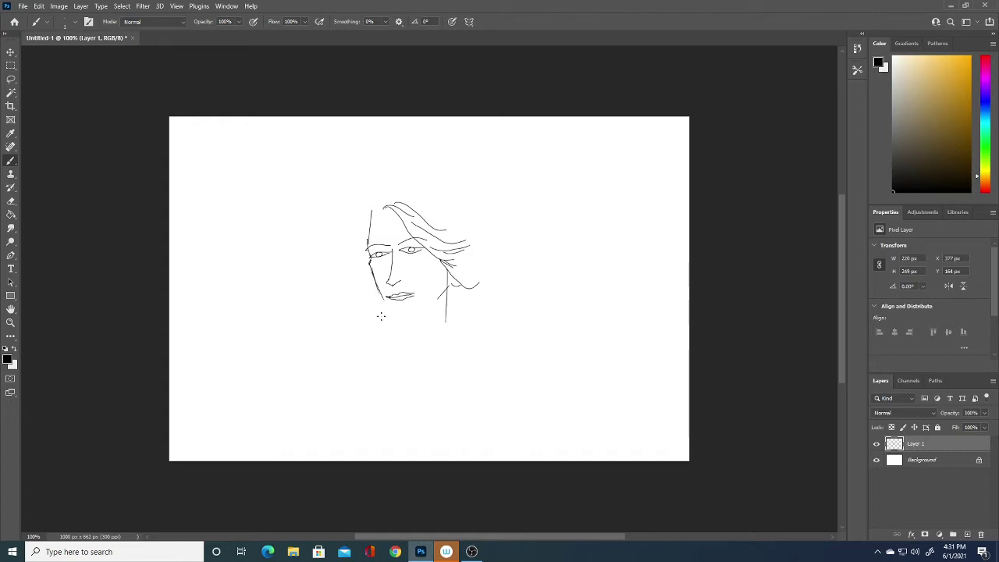
pyautogui.moveTo(373, 286)
pyautogui.mouseDown()
pyautogui.moveTo(403, 314)
pyautogui.moveTo(359, 233)
pyautogui.mouseUp()
pyautogui.press('e')
pyautogui.moveTo(371, 211); pyautogui.dragTo(354, 267)
pyautogui.moveTo(365, 219); pyautogui.dragTo(360, 267)
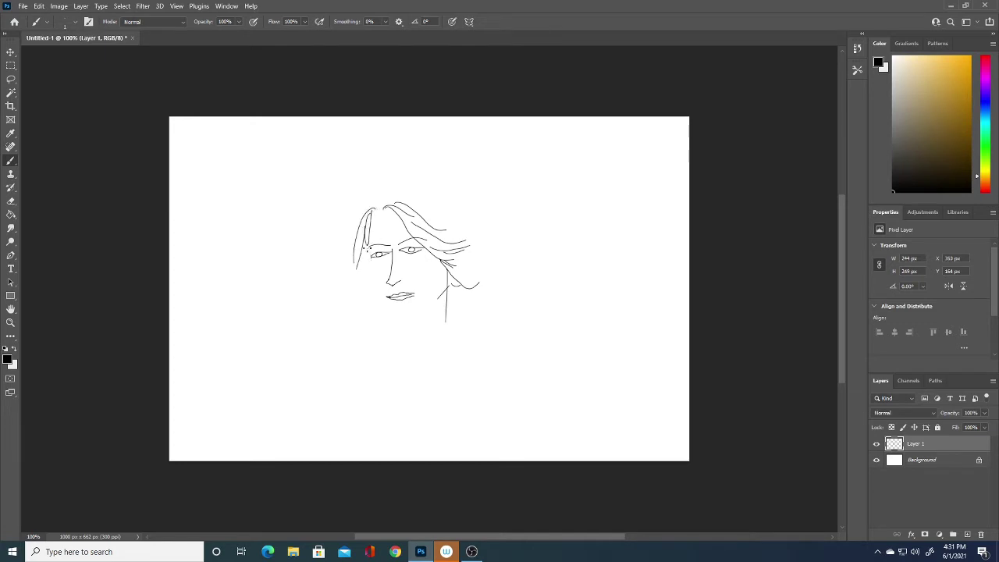
pyautogui.moveTo(365, 257)
pyautogui.mouseDown()
pyautogui.moveTo(389, 312)
pyautogui.moveTo(413, 318)
pyautogui.mouseUp()
# - Rework the chin, erasing the old curve and redrawing the jaw from cheek to chin
pyautogui.moveTo(412, 317); pyautogui.dragTo(386, 313)
pyautogui.moveTo(376, 297); pyautogui.dragTo(421, 313)
pyautogui.press('e')
pyautogui.moveTo(421, 313); pyautogui.dragTo(371, 290)
pyautogui.moveTo(370, 272)
pyautogui.mouseDown()
pyautogui.moveTo(397, 315)
pyautogui.moveTo(437, 292)
pyautogui.mouseUp()
# - Add long hair strands sweeping right and down beside the face, plus the neck line
pyautogui.moveTo(391, 203); pyautogui.dragTo(453, 248)
pyautogui.moveTo(405, 202)
pyautogui.mouseDown()
pyautogui.moveTo(482, 254)
pyautogui.moveTo(457, 312)
pyautogui.mouseUp()
pyautogui.moveTo(442, 272)
pyautogui.mouseDown()
pyautogui.moveTo(456, 329)
pyautogui.moveTo(442, 350)
pyautogui.mouseUp()
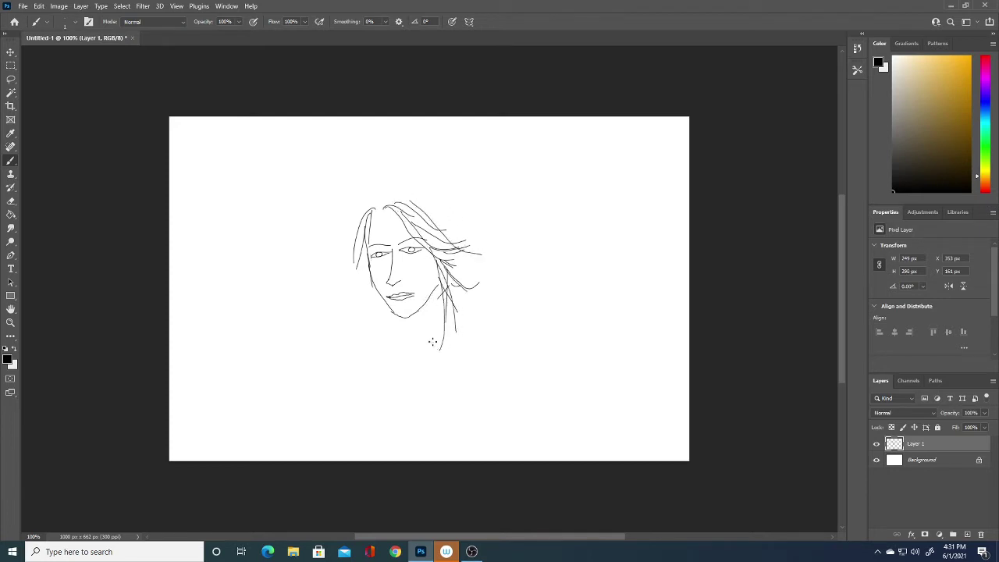
pyautogui.moveTo(395, 195)
pyautogui.mouseDown()
pyautogui.moveTo(468, 258)
pyautogui.moveTo(477, 236)
pyautogui.moveTo(437, 230)
pyautogui.moveTo(476, 234)
pyautogui.mouseUp()
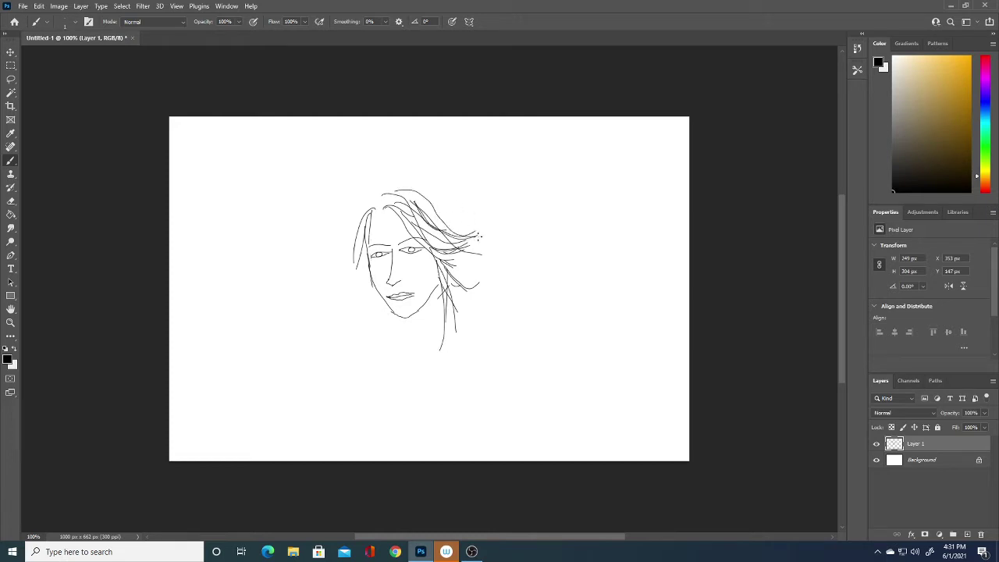
pyautogui.moveTo(423, 197)
pyautogui.mouseDown()
pyautogui.moveTo(476, 231)
pyautogui.moveTo(470, 247)
pyautogui.mouseUp()
pyautogui.moveTo(440, 286); pyautogui.dragTo(443, 327)
# - Draw the rounded neckline and both shoulder lines, with strands down the right side
pyautogui.moveTo(392, 320); pyautogui.dragTo(376, 334)
pyautogui.moveTo(438, 303); pyautogui.dragTo(460, 331)
pyautogui.moveTo(462, 322); pyautogui.dragTo(435, 390)
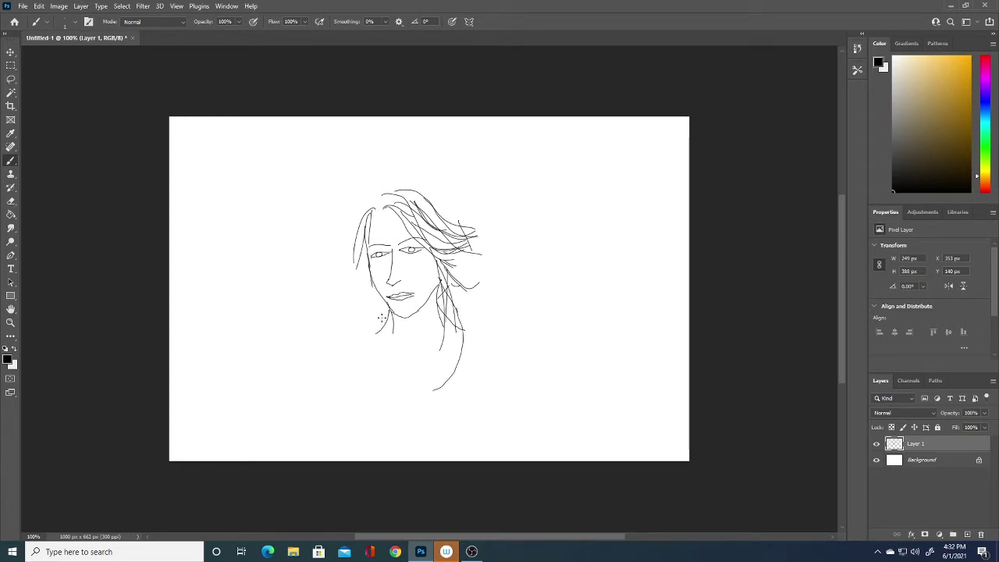
pyautogui.moveTo(382, 318)
pyautogui.mouseDown()
pyautogui.moveTo(376, 368)
pyautogui.moveTo(409, 390)
pyautogui.moveTo(440, 381)
pyautogui.moveTo(422, 393)
pyautogui.mouseUp()
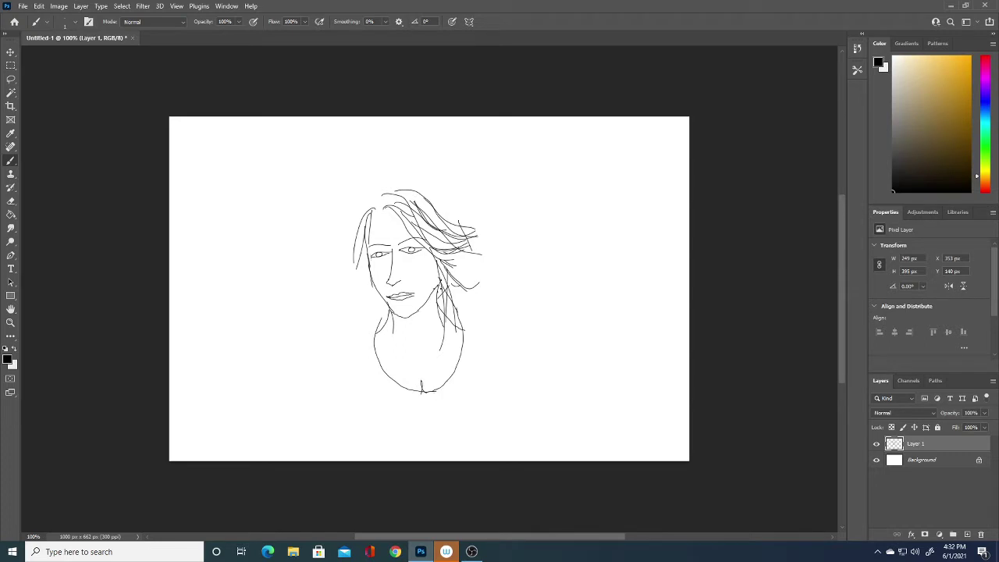
pyautogui.moveTo(445, 295); pyautogui.dragTo(497, 328)
pyautogui.moveTo(388, 312); pyautogui.dragTo(343, 346)
pyautogui.moveTo(478, 329)
pyautogui.mouseDown()
pyautogui.moveTo(524, 337)
pyautogui.moveTo(540, 410)
pyautogui.mouseUp()
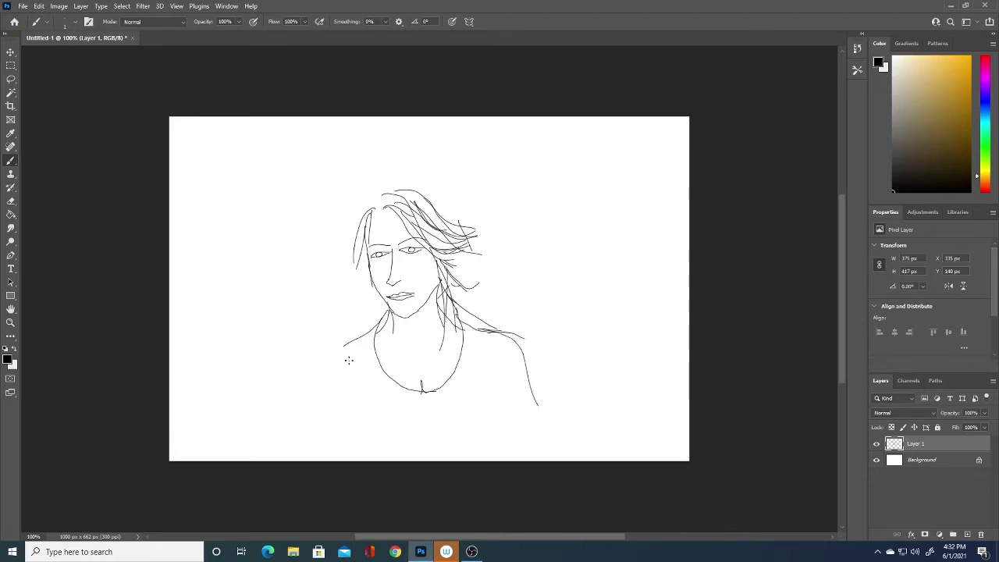
pyautogui.moveTo(343, 349); pyautogui.dragTo(309, 423)
# - Add long hair strands down the left side, over the head and on the right
pyautogui.moveTo(370, 212); pyautogui.dragTo(367, 311)
pyautogui.moveTo(361, 248); pyautogui.dragTo(369, 317)
pyautogui.moveTo(374, 198); pyautogui.dragTo(351, 289)
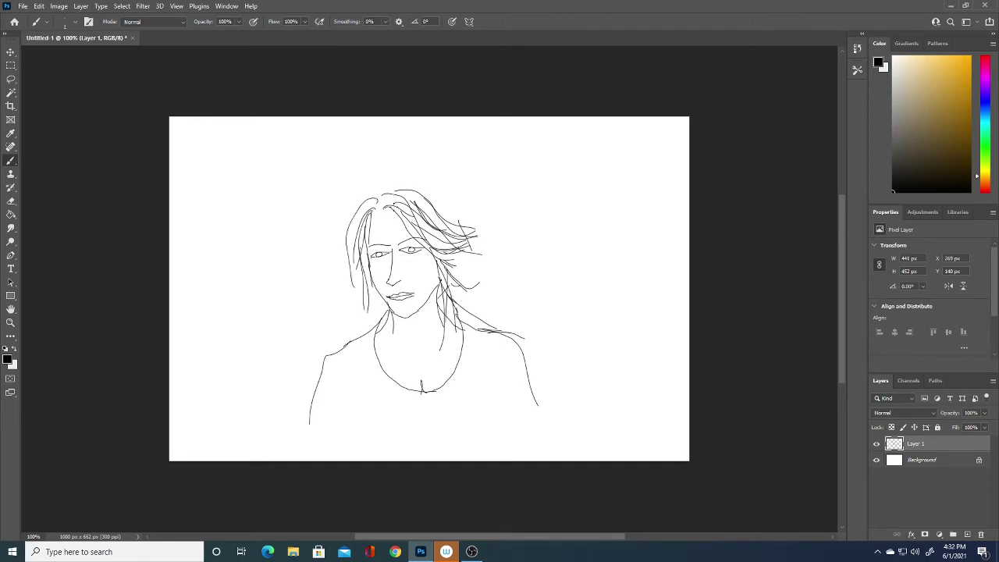
pyautogui.moveTo(391, 190); pyautogui.dragTo(437, 203)
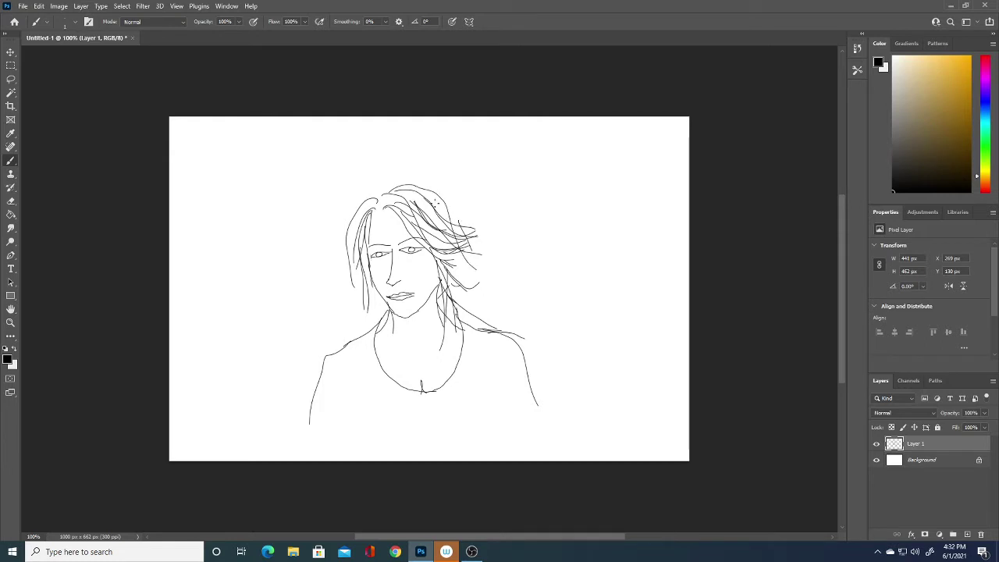
pyautogui.moveTo(442, 253); pyautogui.dragTo(472, 303)
pyautogui.moveTo(457, 254); pyautogui.dragTo(484, 277)
pyautogui.moveTo(448, 223)
pyautogui.mouseDown()
pyautogui.moveTo(483, 270)
pyautogui.moveTo(472, 331)
pyautogui.mouseUp()
# - Add thin strands to the lower-left hair and darken the lips
pyautogui.moveTo(358, 265); pyautogui.dragTo(364, 303)
pyautogui.moveTo(373, 203)
pyautogui.mouseDown()
pyautogui.moveTo(361, 232)
pyautogui.moveTo(360, 309)
pyautogui.moveTo(356, 266)
pyautogui.moveTo(368, 316)
pyautogui.moveTo(392, 333)
pyautogui.mouseUp()
pyautogui.moveTo(360, 293); pyautogui.dragTo(376, 337)
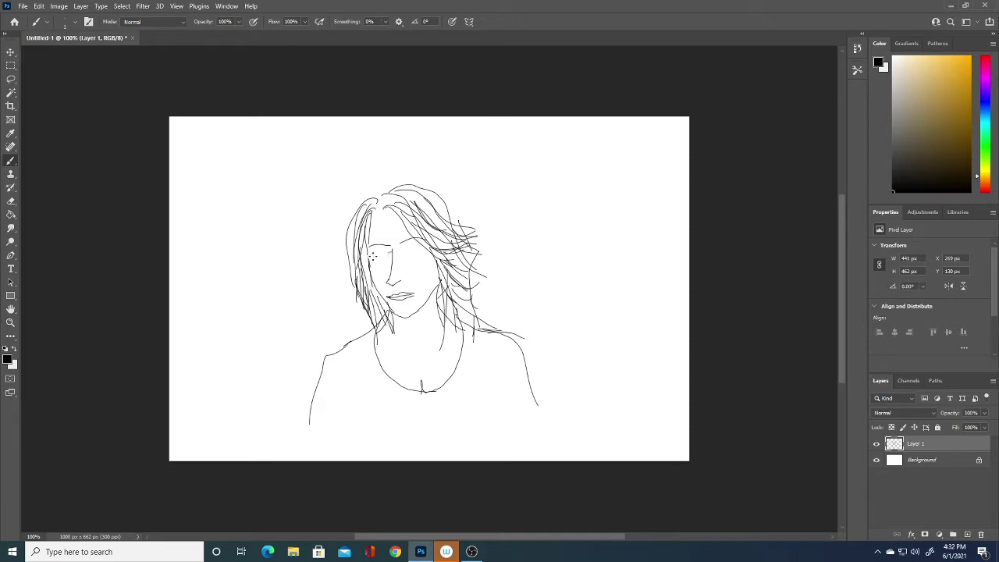
pyautogui.moveTo(392, 295); pyautogui.dragTo(415, 297)
# - Undo the lip and nostril marks and redraw the nose line
pyautogui.hotkey('ctrl', 'z')
pyautogui.hotkey('ctrl', 'z')
pyautogui.hotkey('ctrl', 'z')
pyautogui.hotkey('ctrl', 'z')
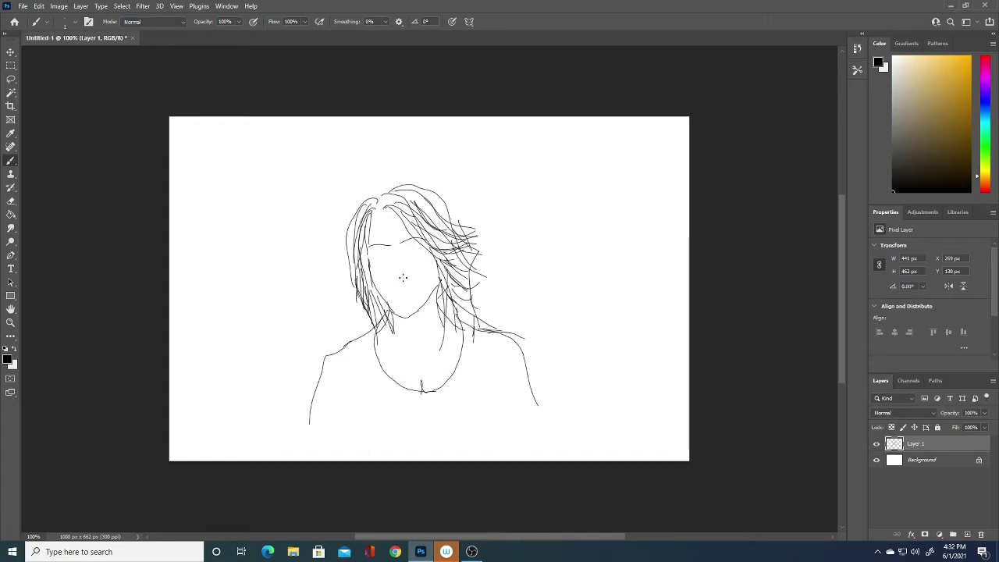
pyautogui.moveTo(393, 247); pyautogui.dragTo(394, 277)
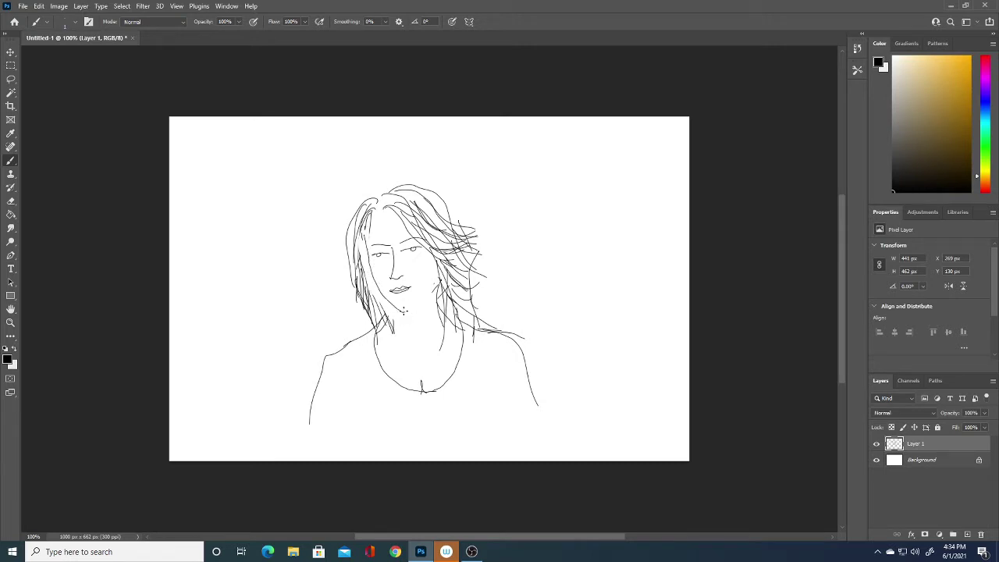
# - Redraw the jaw toward the cheek and thicken strands below the left cheek and jaw
pyautogui.moveTo(409, 312); pyautogui.dragTo(435, 288)
pyautogui.moveTo(367, 213)
pyautogui.mouseDown()
pyautogui.moveTo(366, 297)
pyautogui.moveTo(358, 278)
pyautogui.moveTo(370, 289)
pyautogui.mouseUp()
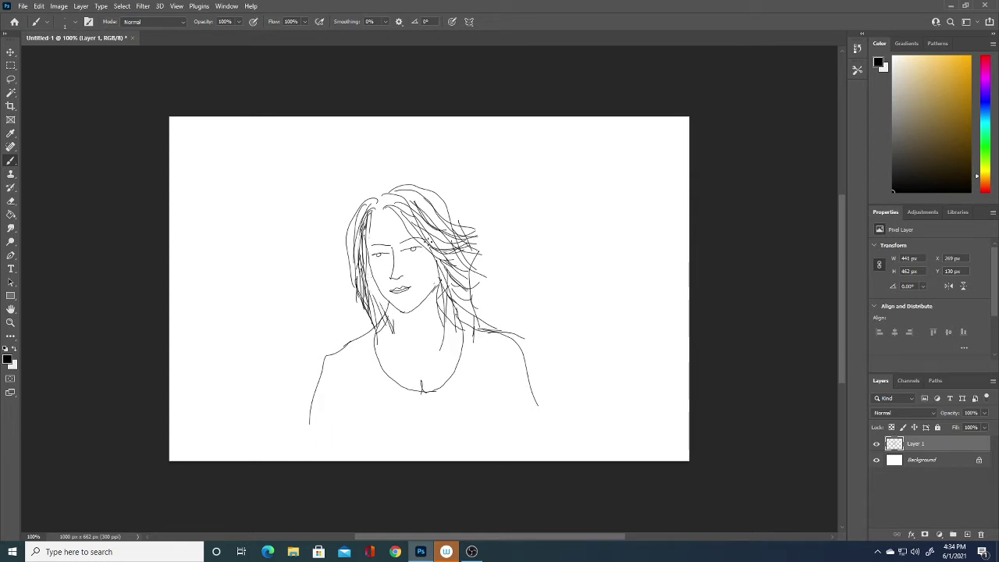
pyautogui.moveTo(416, 228)
pyautogui.mouseDown()
pyautogui.moveTo(461, 304)
pyautogui.moveTo(448, 308)
pyautogui.moveTo(428, 276)
pyautogui.mouseUp()
pyautogui.moveTo(362, 261); pyautogui.dragTo(391, 325)
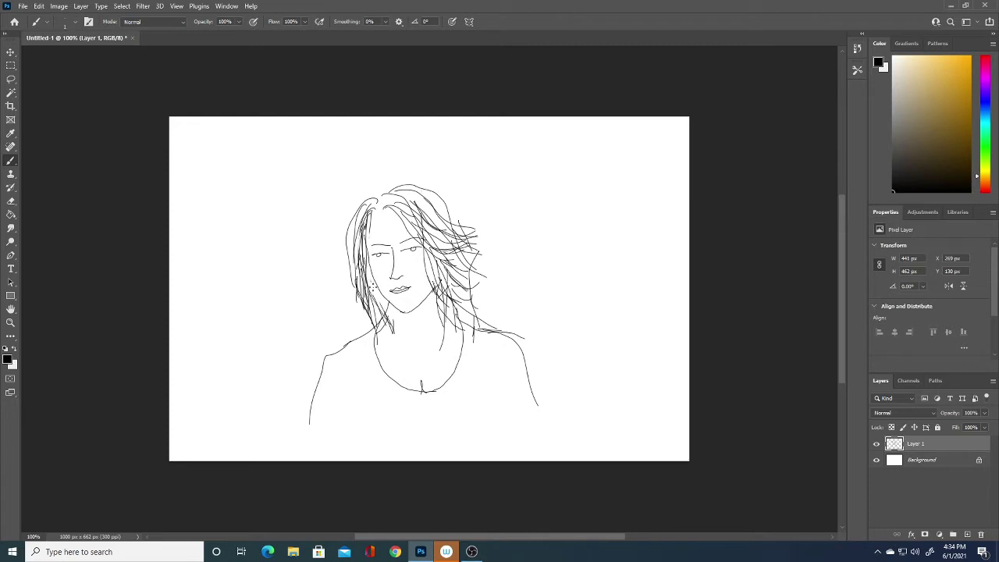
pyautogui.moveTo(370, 282)
pyautogui.mouseDown()
pyautogui.moveTo(406, 342)
pyautogui.moveTo(384, 357)
pyautogui.mouseUp()
pyautogui.moveTo(378, 321); pyautogui.dragTo(383, 358)
pyautogui.moveTo(375, 301); pyautogui.dragTo(372, 339)
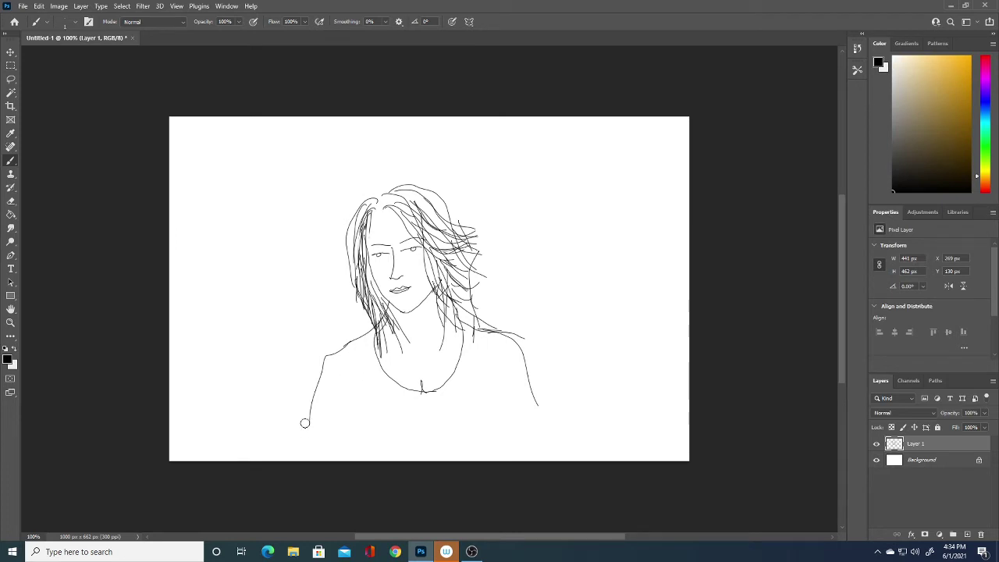
# - Replace the left shoulder line and extend both shoulders and torso curves toward the canvas bottom
pyautogui.hotkey('ctrl', 'z')
pyautogui.moveTo(338, 362); pyautogui.dragTo(338, 440)
pyautogui.moveTo(538, 409); pyautogui.dragTo(548, 467)
pyautogui.moveTo(335, 429); pyautogui.dragTo(343, 465)
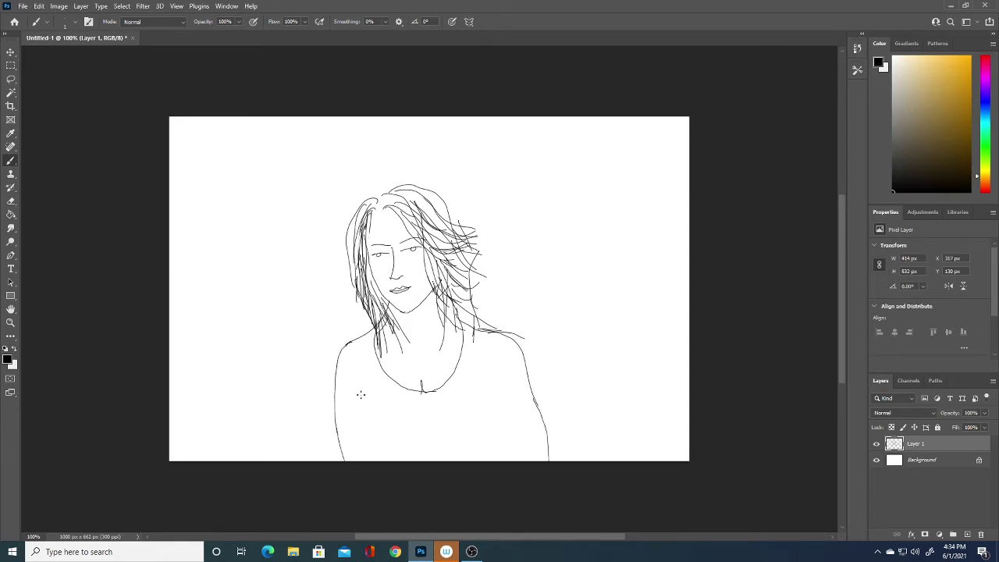
pyautogui.moveTo(362, 378)
pyautogui.mouseDown()
pyautogui.moveTo(358, 421)
pyautogui.moveTo(383, 439)
pyautogui.mouseUp()
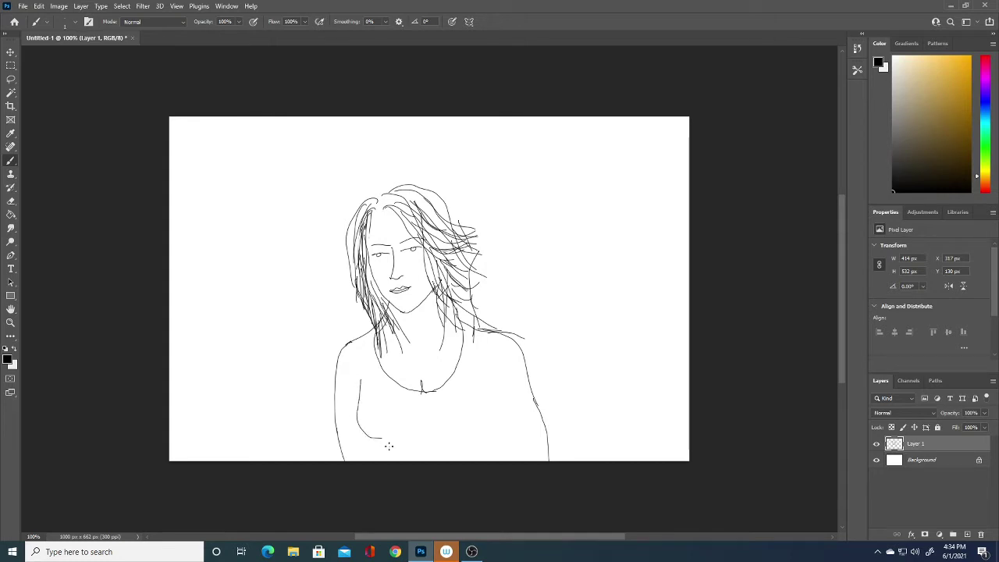
pyautogui.moveTo(489, 356); pyautogui.dragTo(497, 381)
# - Extend the torso and arm lines to the bottom edge and add a second neckline curve
pyautogui.moveTo(489, 435); pyautogui.dragTo(487, 466)
pyautogui.moveTo(378, 439); pyautogui.dragTo(396, 467)
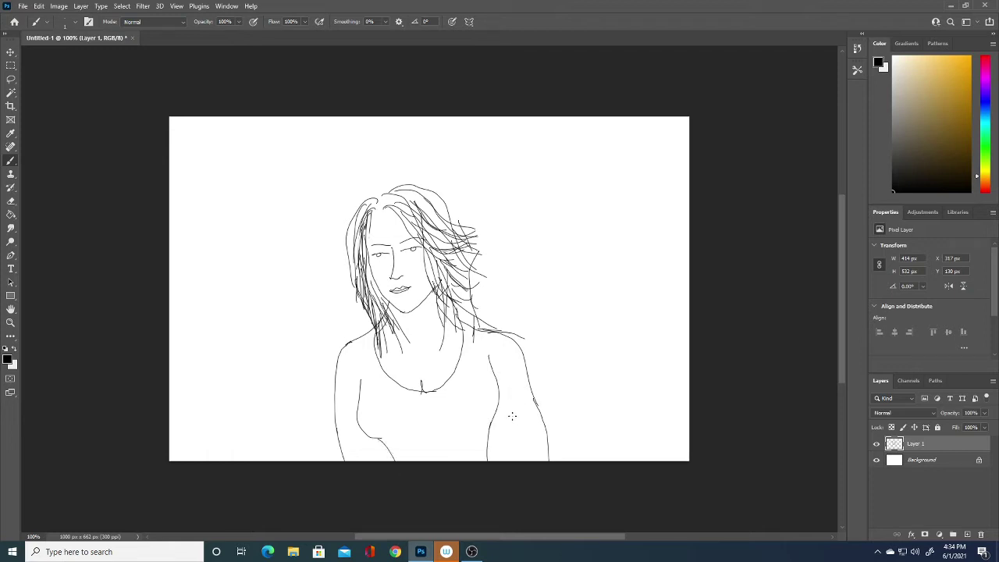
pyautogui.moveTo(498, 394); pyautogui.dragTo(505, 475)
pyautogui.moveTo(547, 431); pyautogui.dragTo(545, 469)
pyautogui.moveTo(381, 370)
pyautogui.mouseDown()
pyautogui.moveTo(406, 397)
pyautogui.moveTo(444, 392)
pyautogui.moveTo(459, 378)
pyautogui.moveTo(464, 315)
pyautogui.mouseUp()
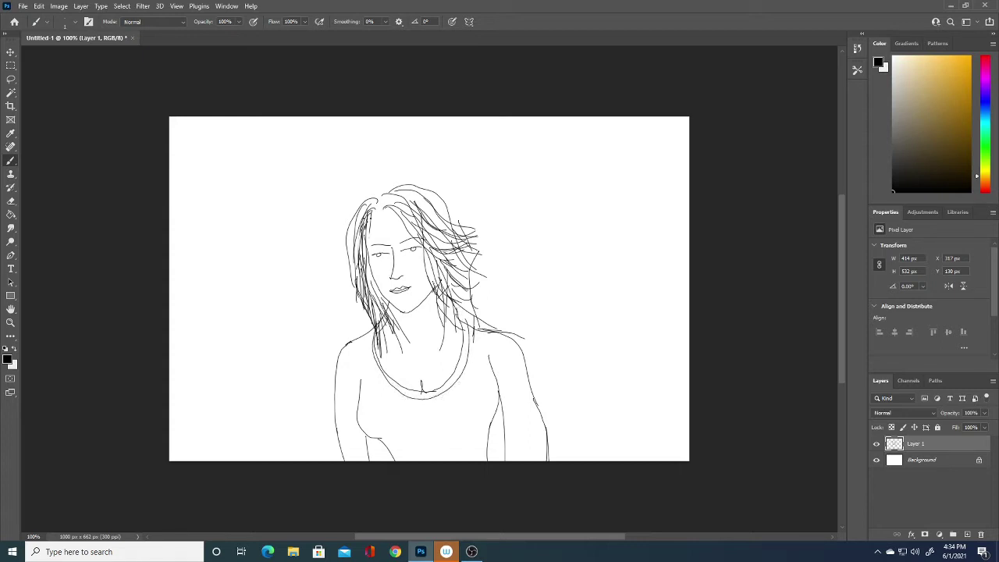
# - Darken the hair left of the face with dense strands down to the lower left
pyautogui.moveTo(381, 206)
pyautogui.mouseDown()
pyautogui.moveTo(368, 222)
pyautogui.moveTo(362, 300)
pyautogui.moveTo(364, 252)
pyautogui.mouseUp()
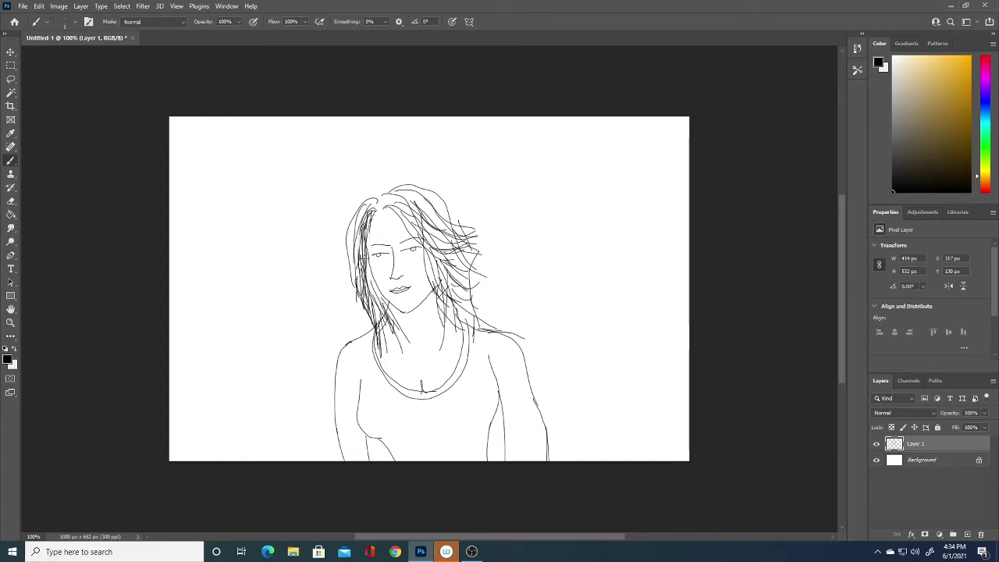
pyautogui.moveTo(370, 205)
pyautogui.mouseDown()
pyautogui.moveTo(356, 270)
pyautogui.moveTo(348, 259)
pyautogui.mouseUp()
pyautogui.moveTo(357, 220); pyautogui.dragTo(362, 280)
pyautogui.moveTo(364, 238); pyautogui.dragTo(374, 303)
pyautogui.moveTo(367, 255); pyautogui.dragTo(386, 317)
pyautogui.moveTo(364, 279); pyautogui.dragTo(388, 340)
pyautogui.moveTo(370, 308)
pyautogui.mouseDown()
pyautogui.moveTo(391, 354)
pyautogui.moveTo(393, 342)
pyautogui.mouseUp()
# - Add more strands on the left and top of the head, undoing loose strands right of the face
pyautogui.moveTo(355, 225); pyautogui.dragTo(364, 292)
pyautogui.moveTo(349, 253); pyautogui.dragTo(358, 282)
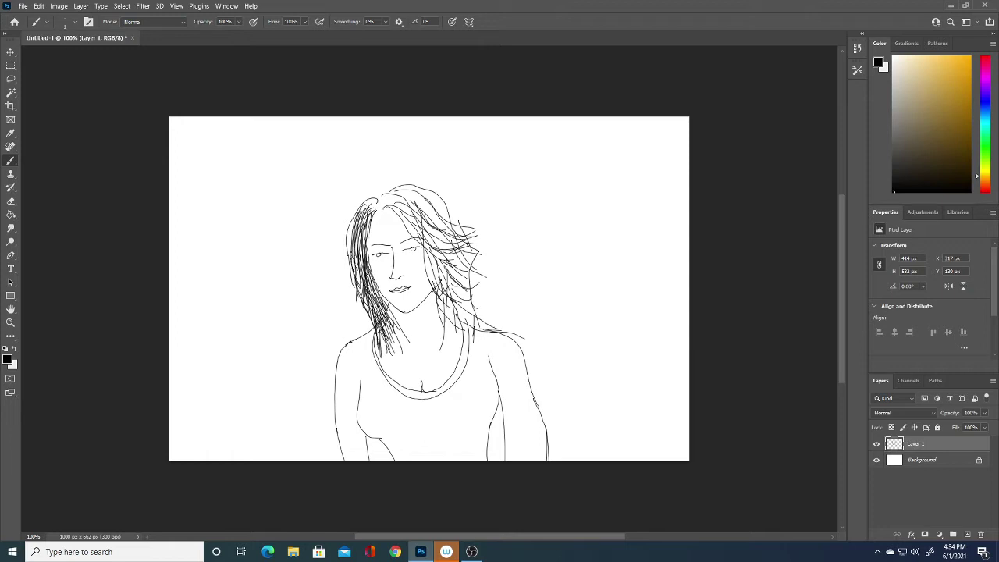
pyautogui.moveTo(347, 235); pyautogui.dragTo(356, 279)
pyautogui.moveTo(359, 214); pyautogui.dragTo(348, 239)
pyautogui.moveTo(367, 204)
pyautogui.mouseDown()
pyautogui.moveTo(355, 220)
pyautogui.moveTo(450, 250)
pyautogui.moveTo(444, 290)
pyautogui.mouseUp()
pyautogui.moveTo(428, 249)
pyautogui.mouseDown()
pyautogui.moveTo(432, 289)
pyautogui.moveTo(452, 322)
pyautogui.mouseUp()
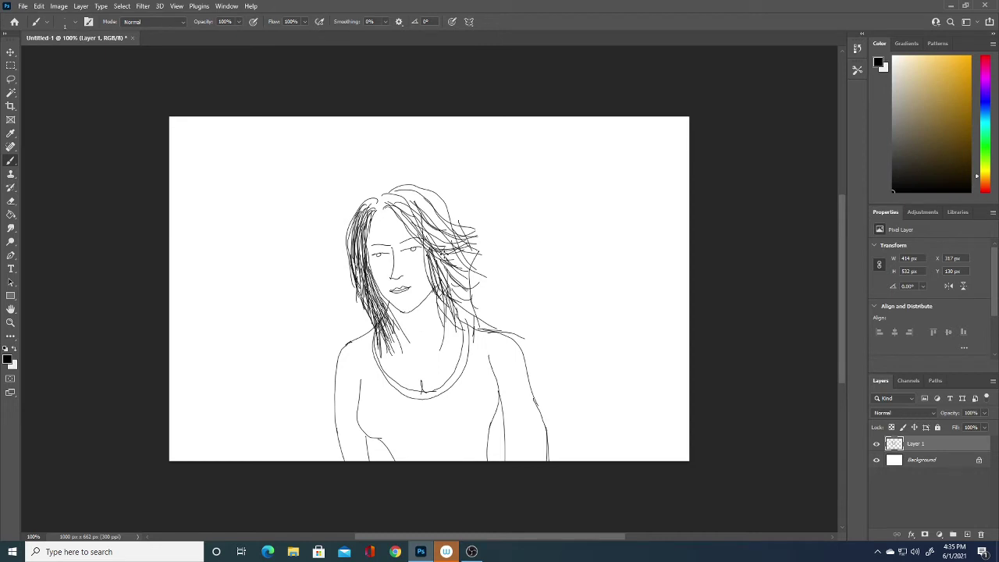
pyautogui.hotkey('ctrl', 'z')
pyautogui.hotkey('ctrl', 'z')
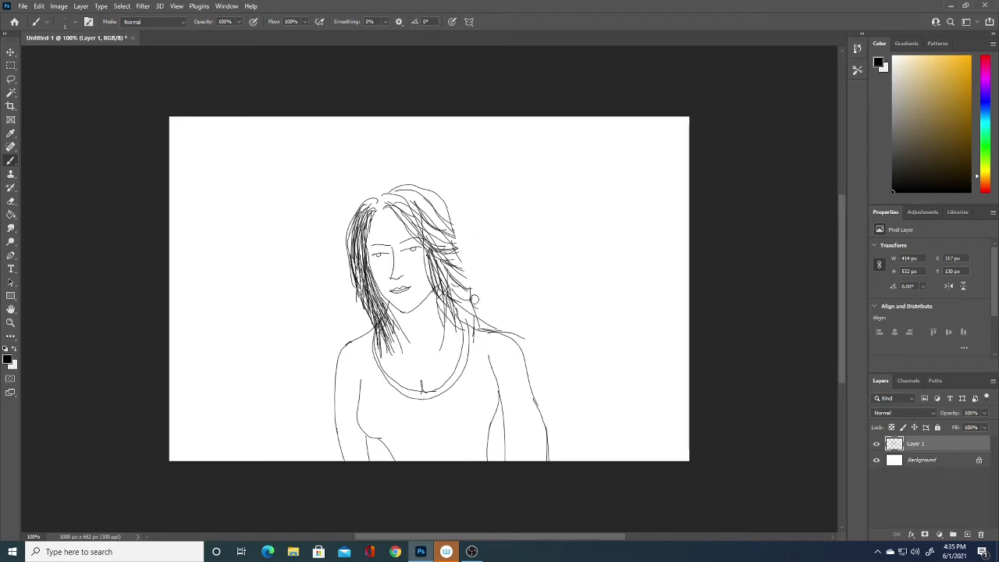
pyautogui.hotkey('ctrl', 'z')
pyautogui.hotkey('ctrl', 'z')
pyautogui.hotkey('ctrl', 'z')
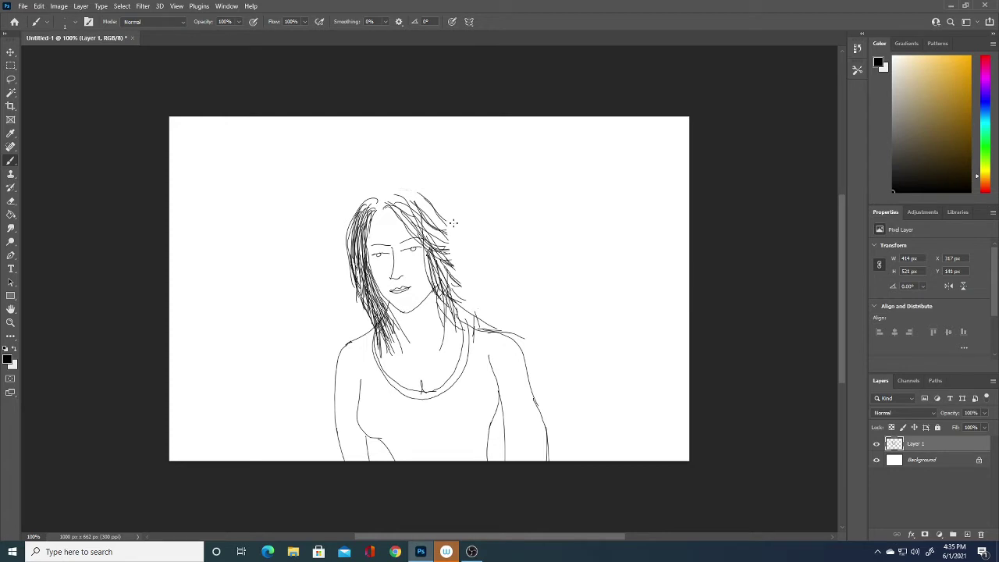
# - Set the brush to 15 px and paint the left hair solid black
pyautogui.click(75, 22)
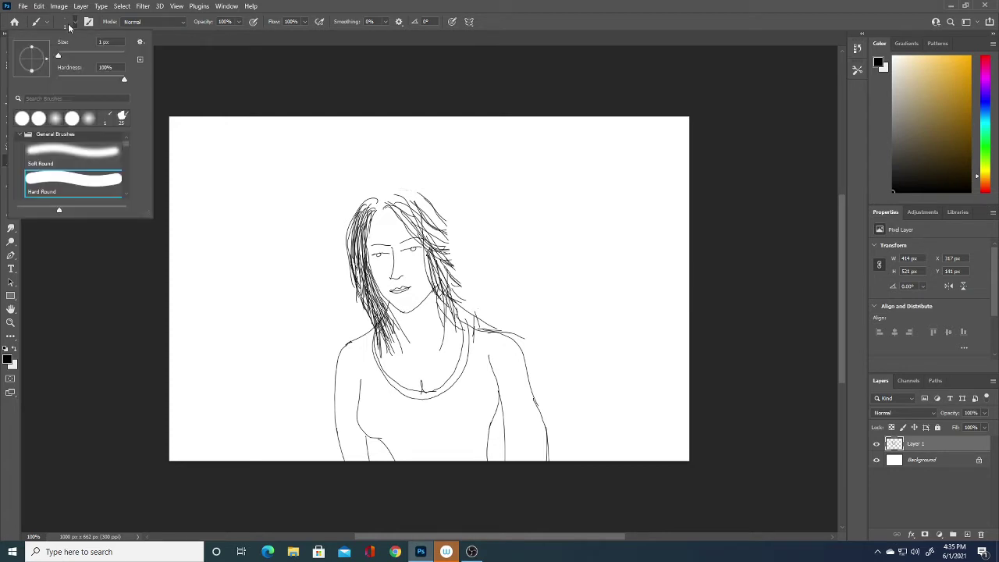
pyautogui.moveTo(57, 57); pyautogui.dragTo(62, 57)
pyautogui.moveTo(370, 204)
pyautogui.mouseDown()
pyautogui.moveTo(363, 287)
pyautogui.moveTo(373, 320)
pyautogui.mouseUp()
pyautogui.moveTo(365, 202)
pyautogui.mouseDown()
pyautogui.moveTo(357, 281)
pyautogui.moveTo(385, 356)
pyautogui.mouseUp()
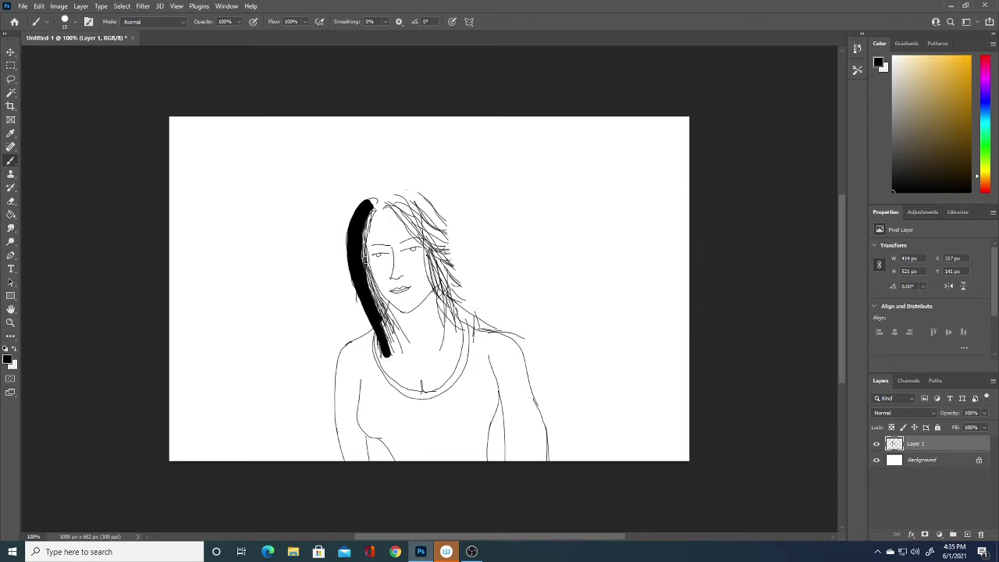
pyautogui.moveTo(365, 206)
pyautogui.mouseDown()
pyautogui.moveTo(366, 277)
pyautogui.moveTo(401, 356)
pyautogui.mouseUp()
pyautogui.moveTo(380, 321); pyautogui.dragTo(396, 358)
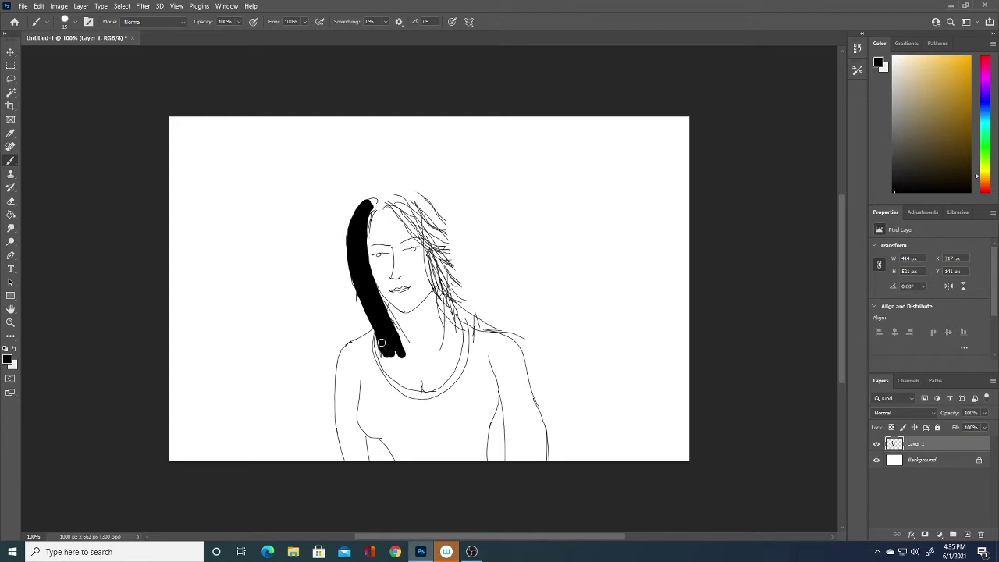
# - Fill the crown and right hair strand black, closing gaps and extending both strand tips
pyautogui.moveTo(383, 203)
pyautogui.mouseDown()
pyautogui.moveTo(421, 245)
pyautogui.moveTo(450, 251)
pyautogui.moveTo(429, 271)
pyautogui.moveTo(459, 309)
pyautogui.moveTo(487, 323)
pyautogui.mouseUp()
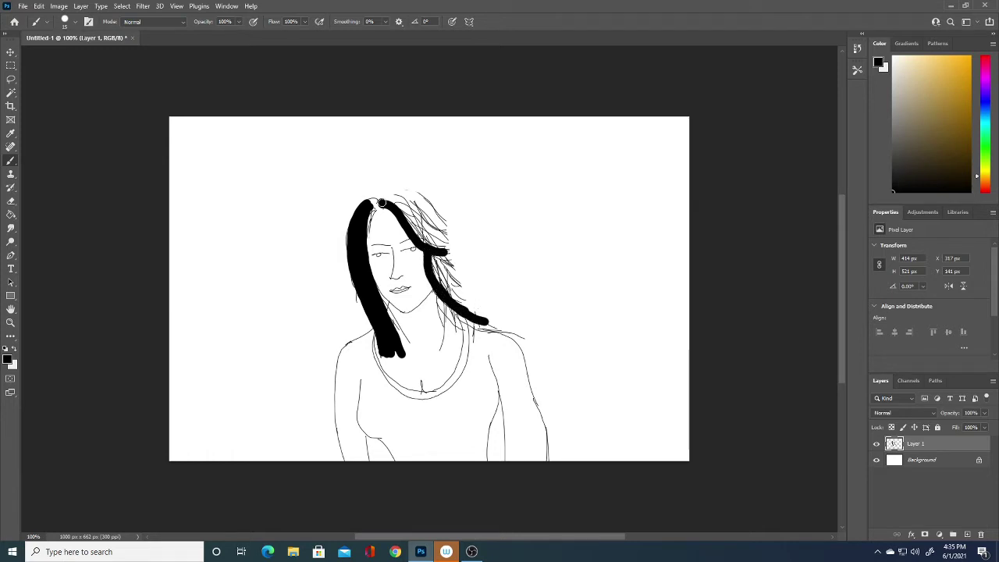
pyautogui.moveTo(382, 201)
pyautogui.mouseDown()
pyautogui.moveTo(400, 191)
pyautogui.moveTo(428, 202)
pyautogui.moveTo(490, 323)
pyautogui.mouseUp()
pyautogui.moveTo(434, 234); pyautogui.dragTo(453, 296)
pyautogui.moveTo(434, 258)
pyautogui.mouseDown()
pyautogui.moveTo(469, 310)
pyautogui.moveTo(445, 272)
pyautogui.moveTo(430, 210)
pyautogui.moveTo(418, 234)
pyautogui.moveTo(395, 196)
pyautogui.moveTo(427, 212)
pyautogui.moveTo(431, 245)
pyautogui.mouseUp()
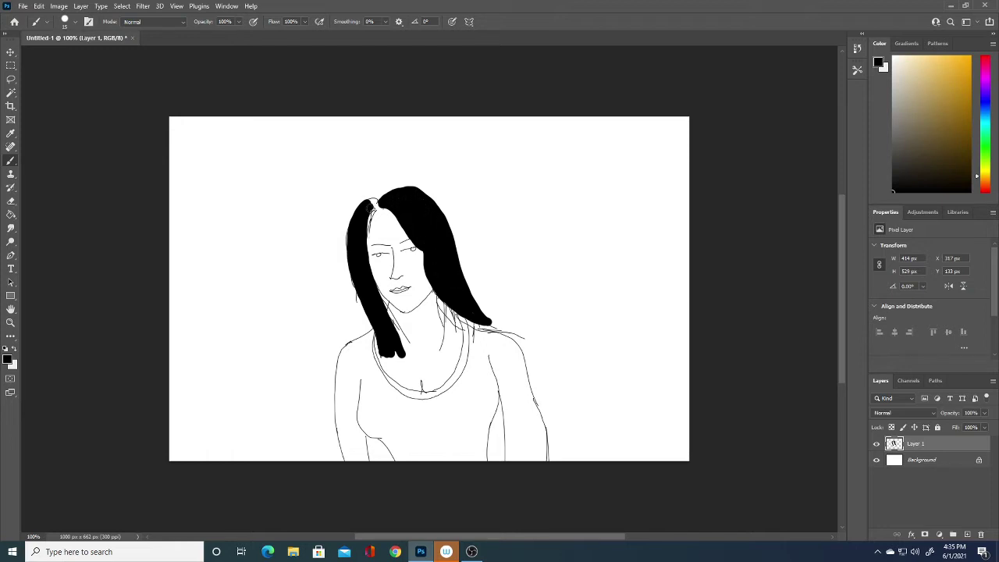
pyautogui.moveTo(362, 249)
pyautogui.mouseDown()
pyautogui.moveTo(380, 204)
pyautogui.moveTo(371, 200)
pyautogui.moveTo(379, 301)
pyautogui.moveTo(355, 274)
pyautogui.moveTo(348, 243)
pyautogui.mouseUp()
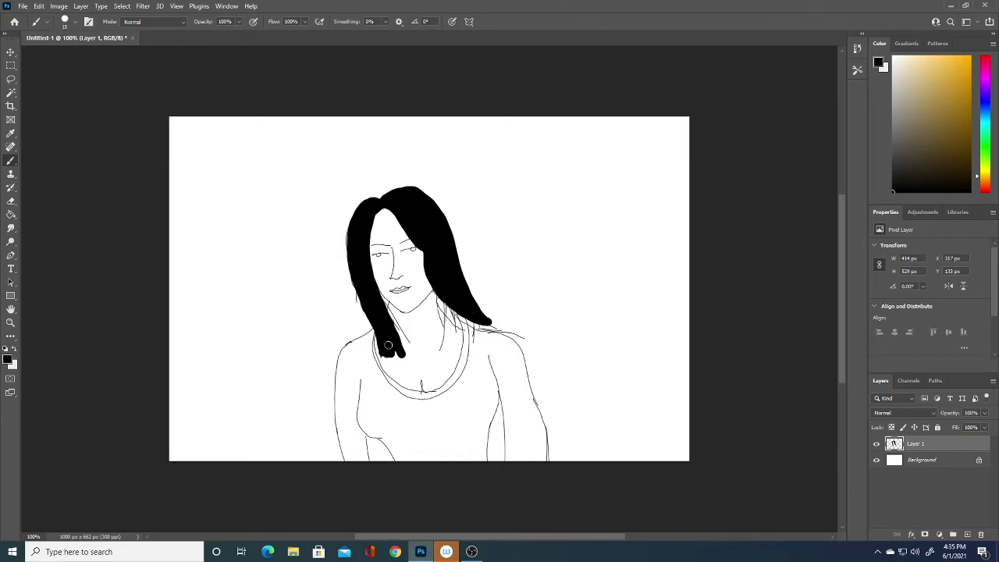
pyautogui.moveTo(469, 314)
pyautogui.mouseDown()
pyautogui.moveTo(495, 331)
pyautogui.moveTo(482, 324)
pyautogui.mouseUp()
pyautogui.moveTo(382, 353)
pyautogui.mouseDown()
pyautogui.moveTo(406, 367)
pyautogui.moveTo(403, 358)
pyautogui.mouseUp()
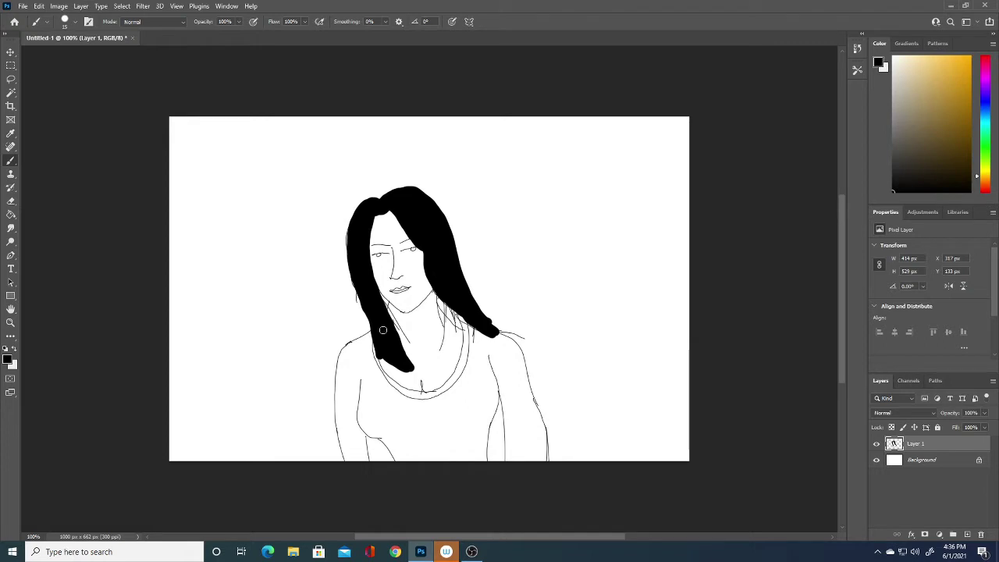
# - Reduce the brush size to 17 px in the Brush Preset picker
pyautogui.click(76, 23)
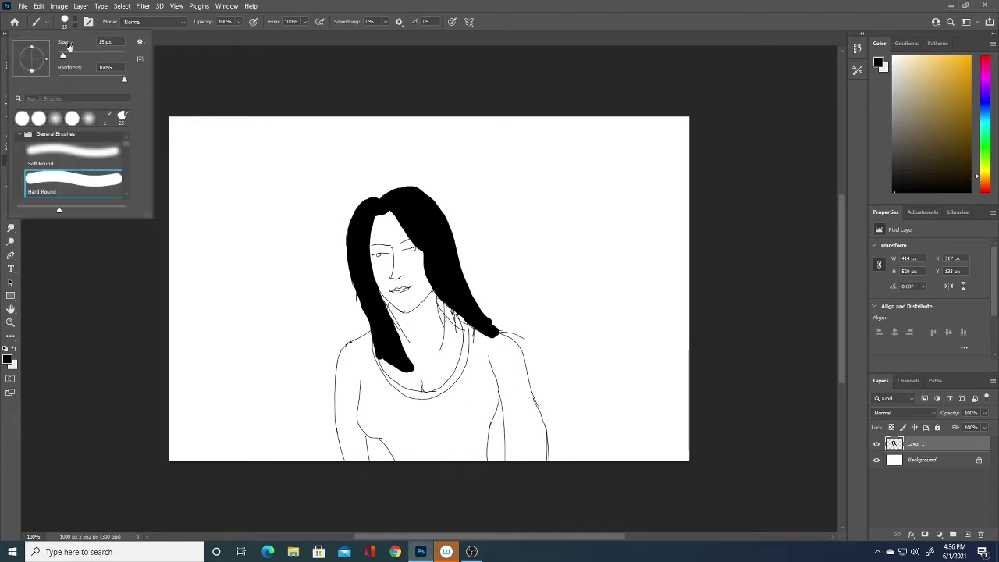
pyautogui.moveTo(63, 56); pyautogui.dragTo(53, 55)
pyautogui.click(373, 240)
pyautogui.press('Return')
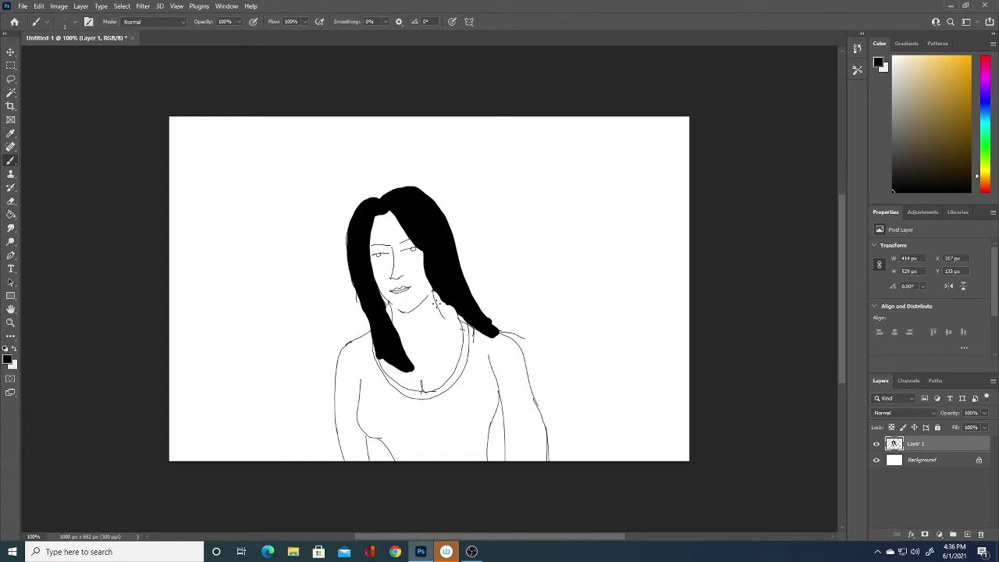
# - Touch up the black hair edge beside the neck and fill the left strand's inner edge
pyautogui.moveTo(436, 302); pyautogui.dragTo(463, 323)
pyautogui.press(']')
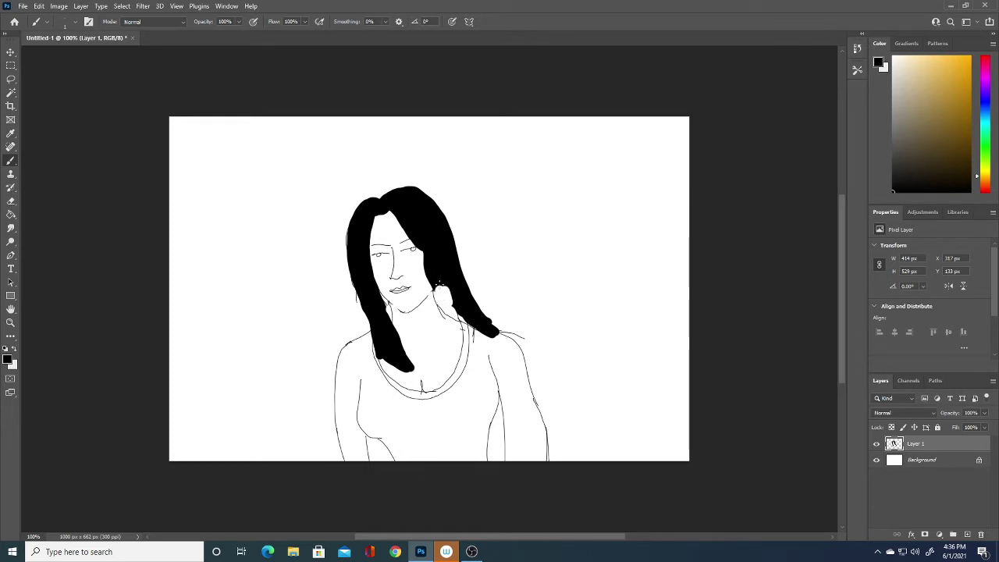
pyautogui.moveTo(442, 286); pyautogui.dragTo(449, 298)
pyautogui.click(75, 22)
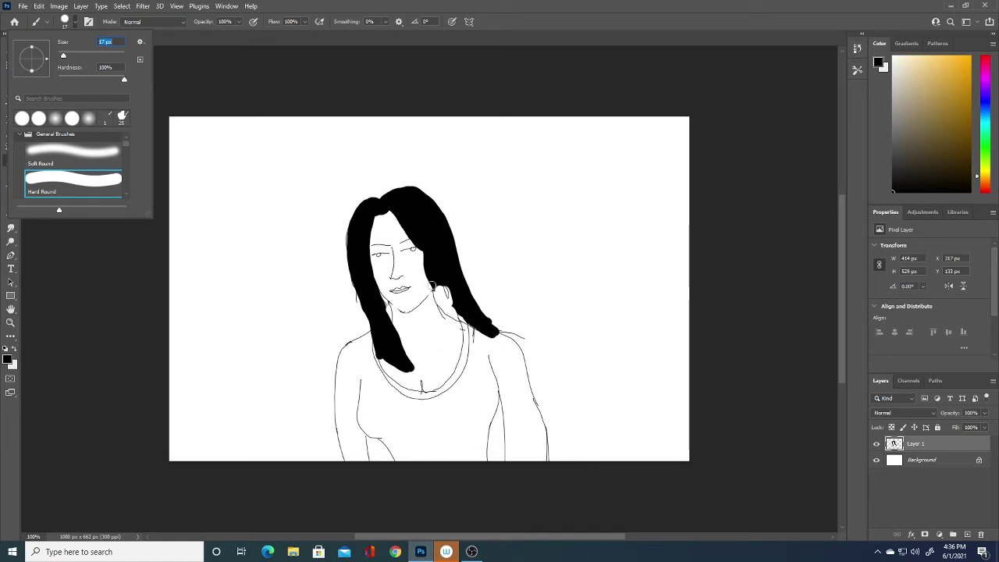
pyautogui.click(433, 288)
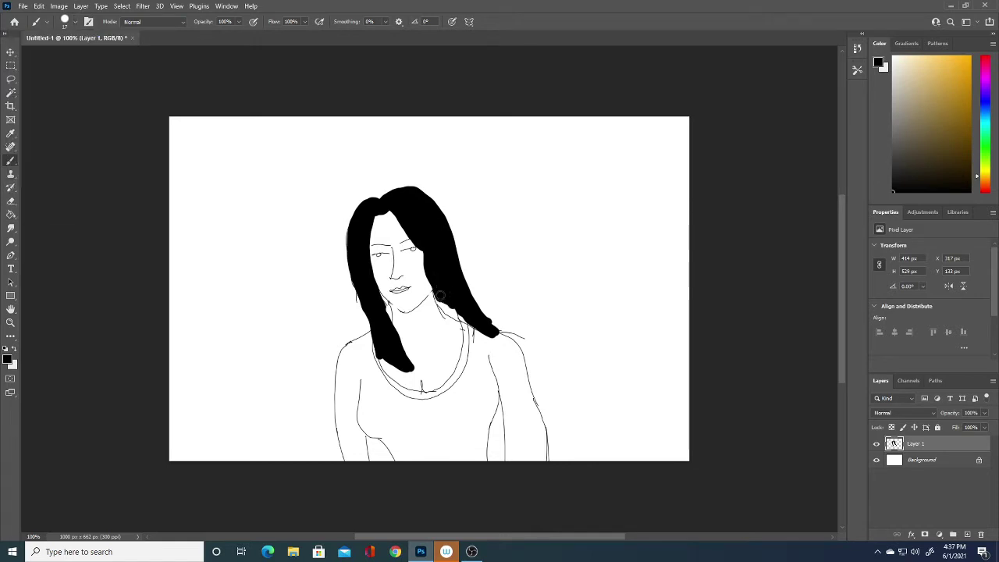
pyautogui.moveTo(441, 296); pyautogui.dragTo(486, 334)
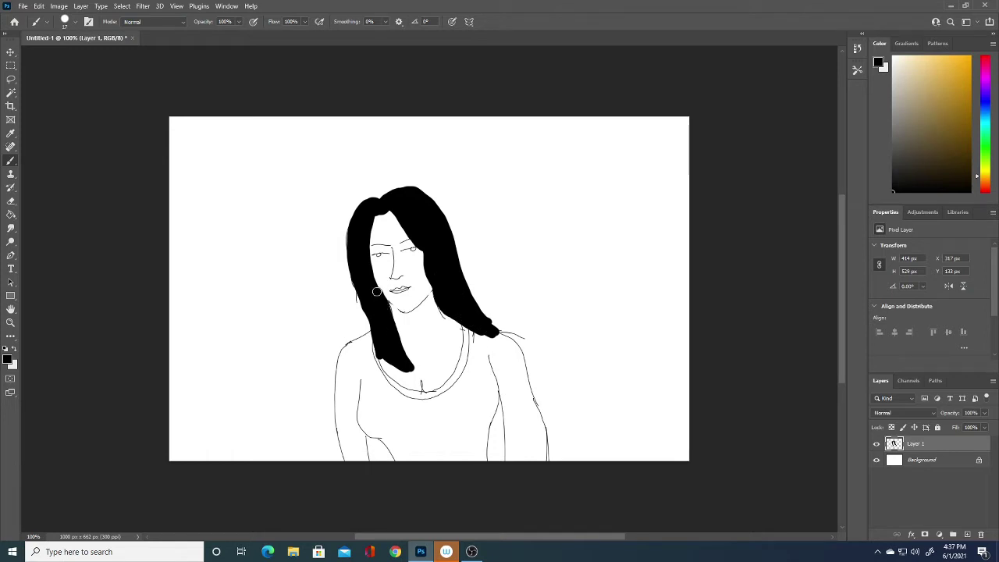
pyautogui.moveTo(370, 283)
pyautogui.mouseDown()
pyautogui.moveTo(401, 353)
pyautogui.moveTo(422, 365)
pyautogui.moveTo(408, 362)
pyautogui.mouseUp()
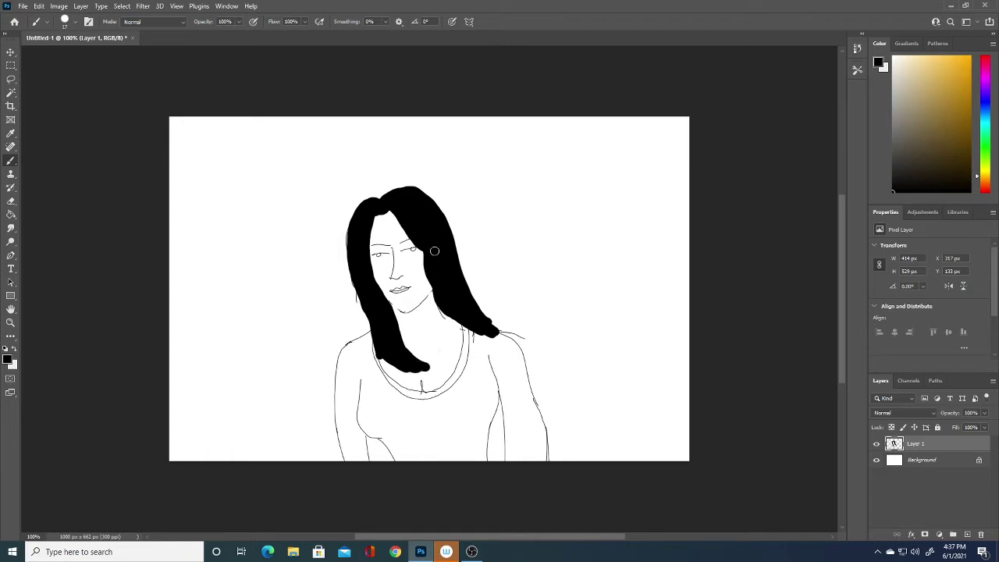
# - With a 1 px brush, draw eyelid lines over both eyes and a pupil in the right eye
pyautogui.click(75, 22)
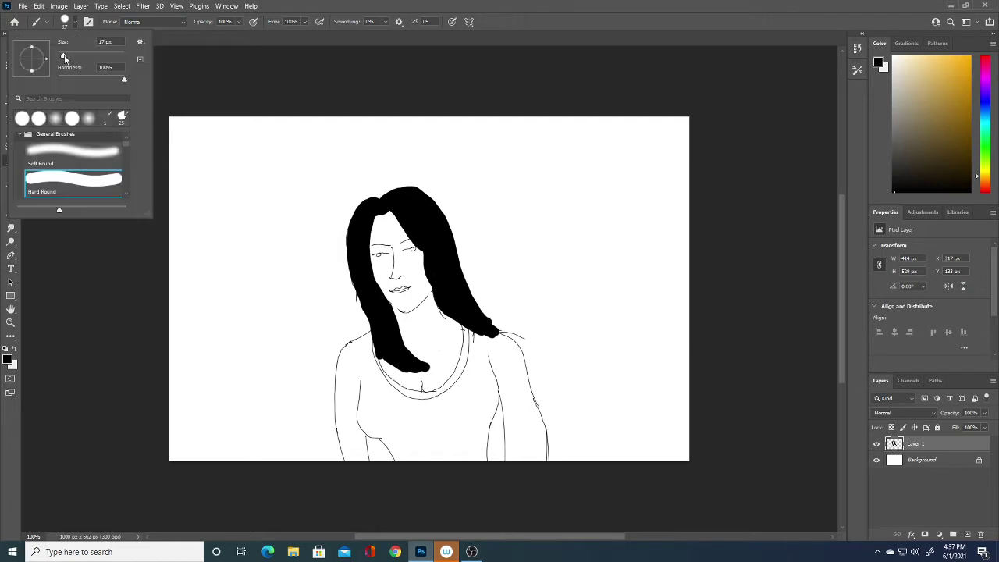
pyautogui.moveTo(66, 56); pyautogui.dragTo(33, 62)
pyautogui.press('Return')
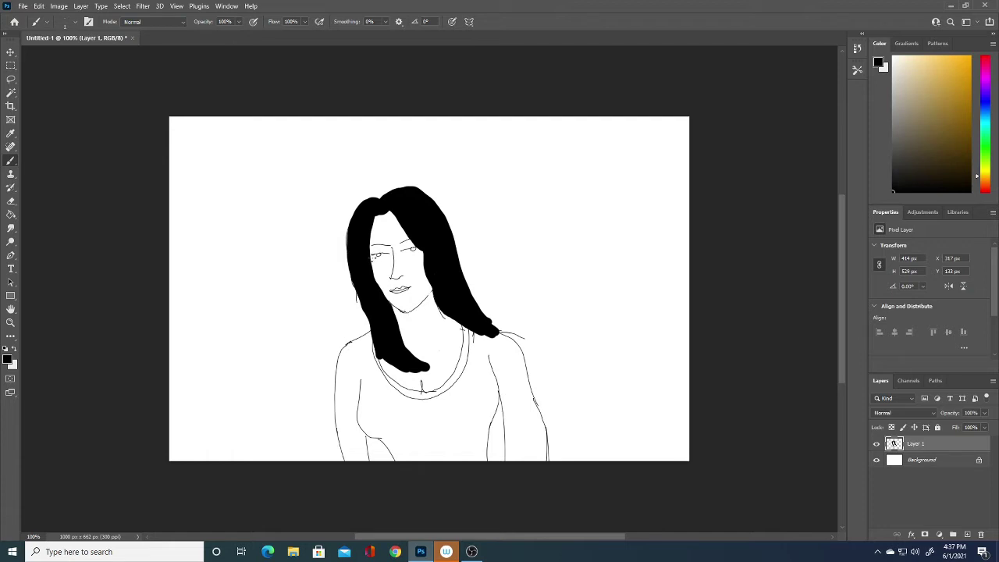
pyautogui.moveTo(377, 253); pyautogui.dragTo(369, 258)
pyautogui.moveTo(404, 249); pyautogui.dragTo(419, 248)
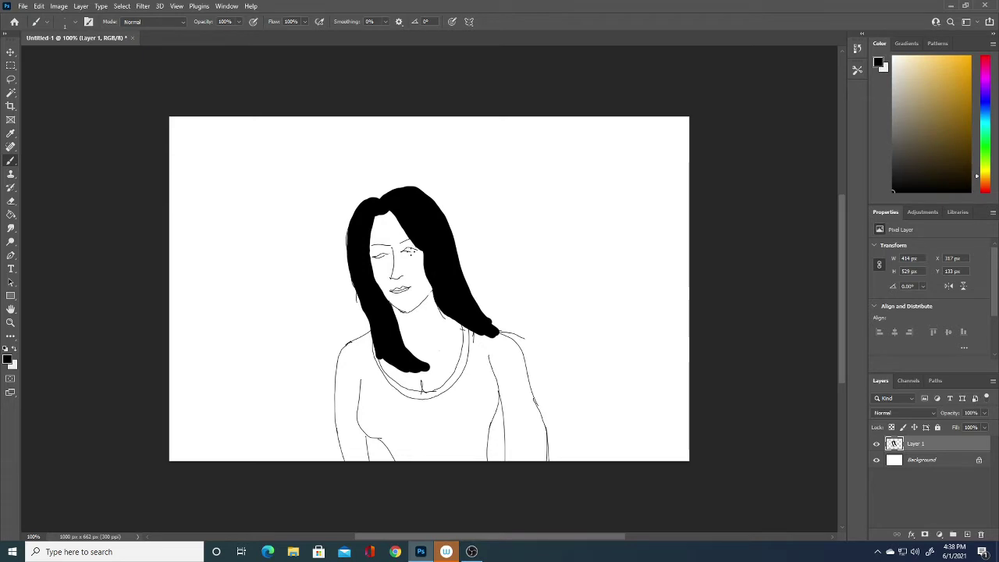
pyautogui.moveTo(407, 248); pyautogui.dragTo(408, 250)
# - Set the foreground colour to white and paint a thin streak down the hair
pyautogui.click(7, 359)
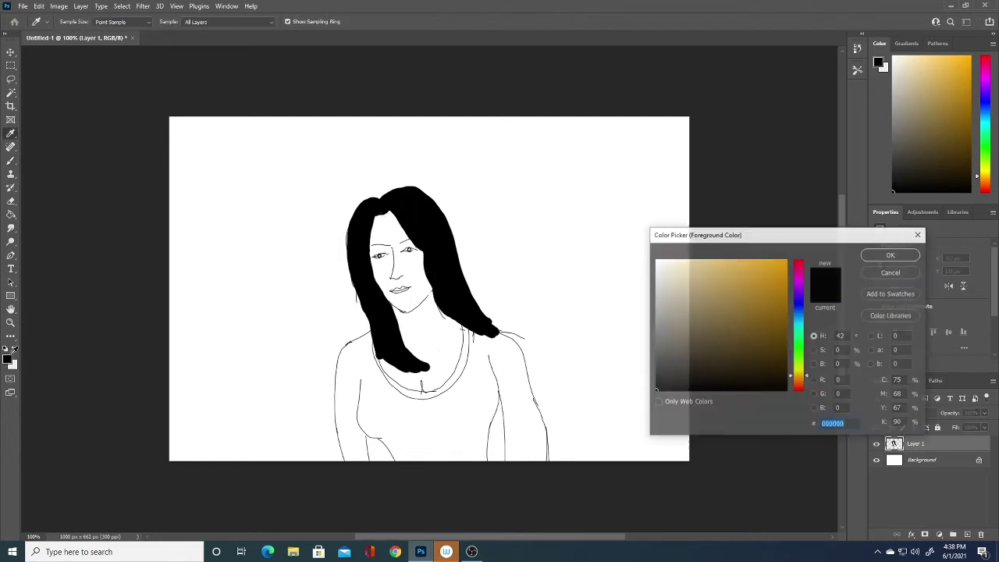
pyautogui.click(657, 260)
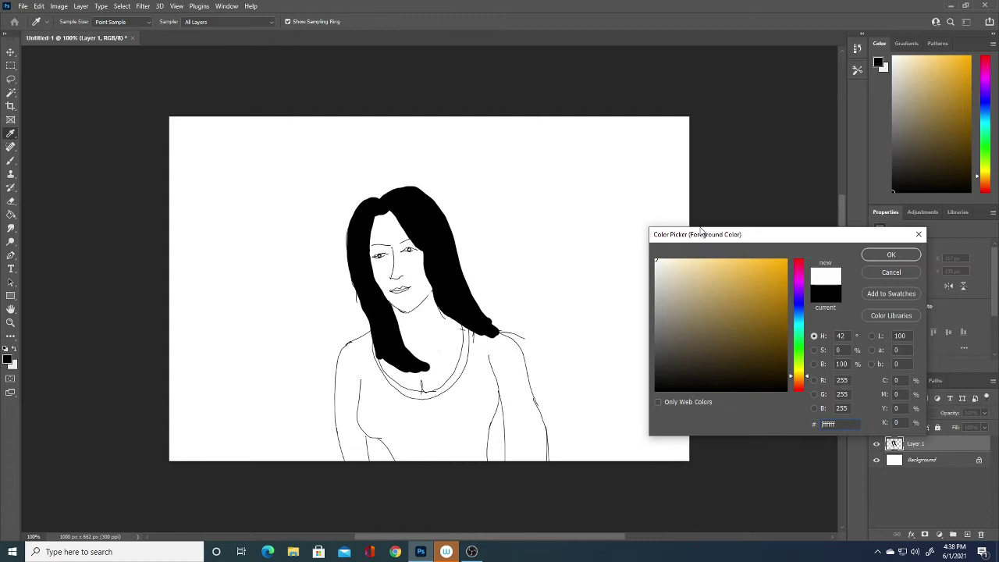
pyautogui.click(891, 254)
pyautogui.moveTo(384, 205); pyautogui.dragTo(463, 293)
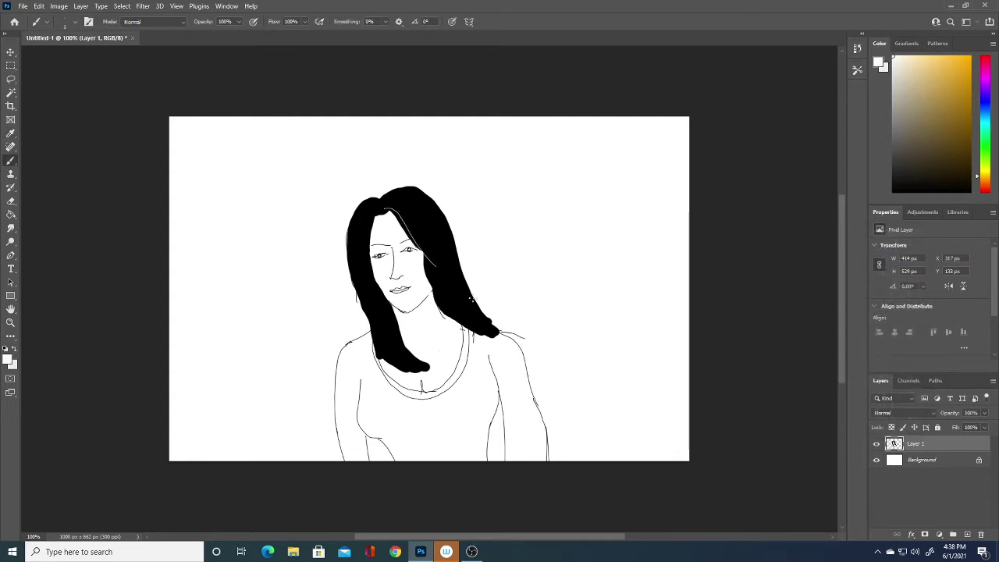
# - Choose a bright yellow-green (#39be1f) as the foreground colour in the Color Picker
pyautogui.click(10, 361)
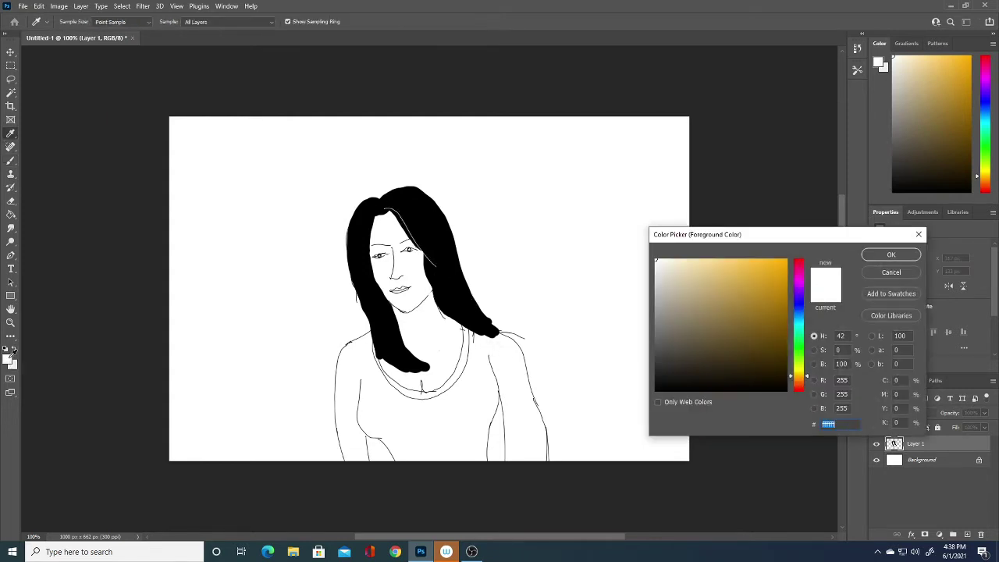
pyautogui.click(715, 333)
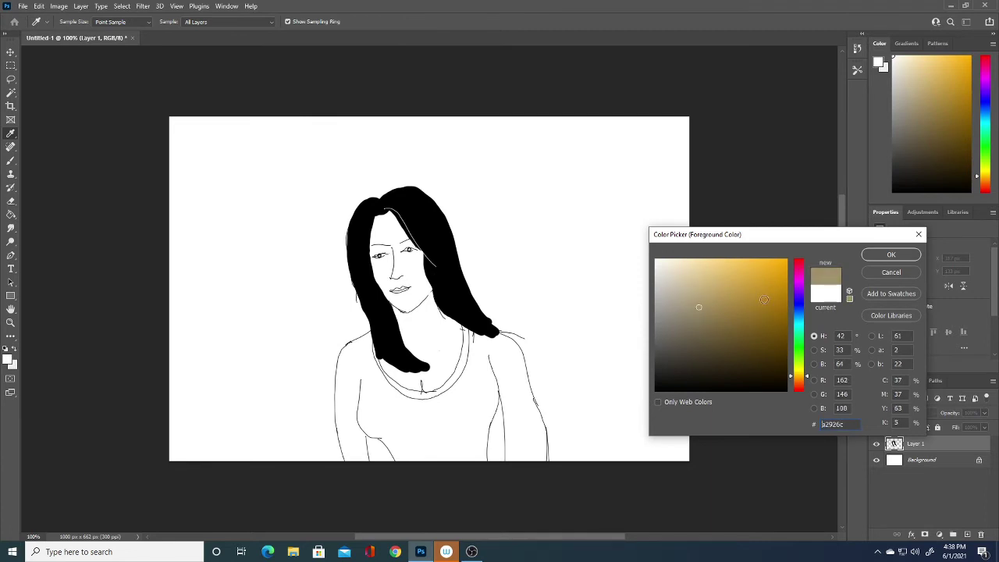
pyautogui.moveTo(715, 332)
pyautogui.mouseDown()
pyautogui.moveTo(776, 307)
pyautogui.moveTo(780, 274)
pyautogui.moveTo(770, 338)
pyautogui.moveTo(757, 322)
pyautogui.mouseUp()
pyautogui.moveTo(802, 373)
pyautogui.mouseDown()
pyautogui.moveTo(792, 337)
pyautogui.moveTo(773, 330)
pyautogui.moveTo(781, 305)
pyautogui.moveTo(770, 315)
pyautogui.mouseUp()
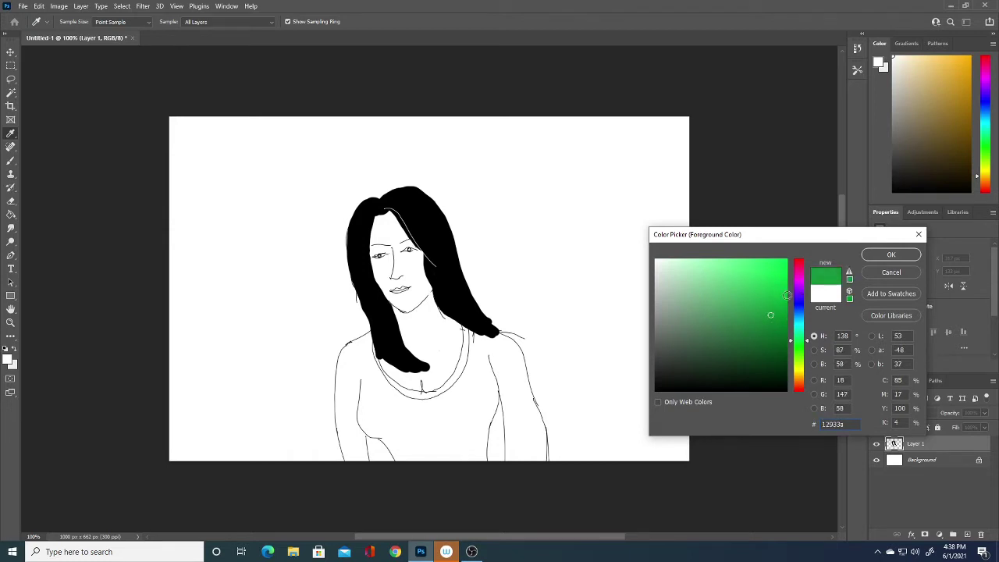
pyautogui.click(782, 300)
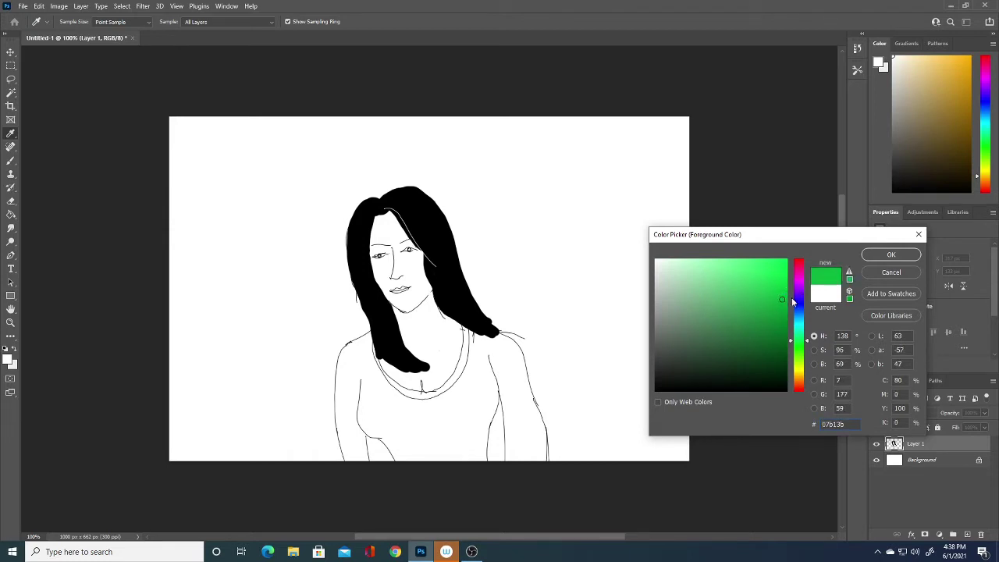
pyautogui.click(799, 350)
pyautogui.moveTo(783, 315); pyautogui.dragTo(766, 293)
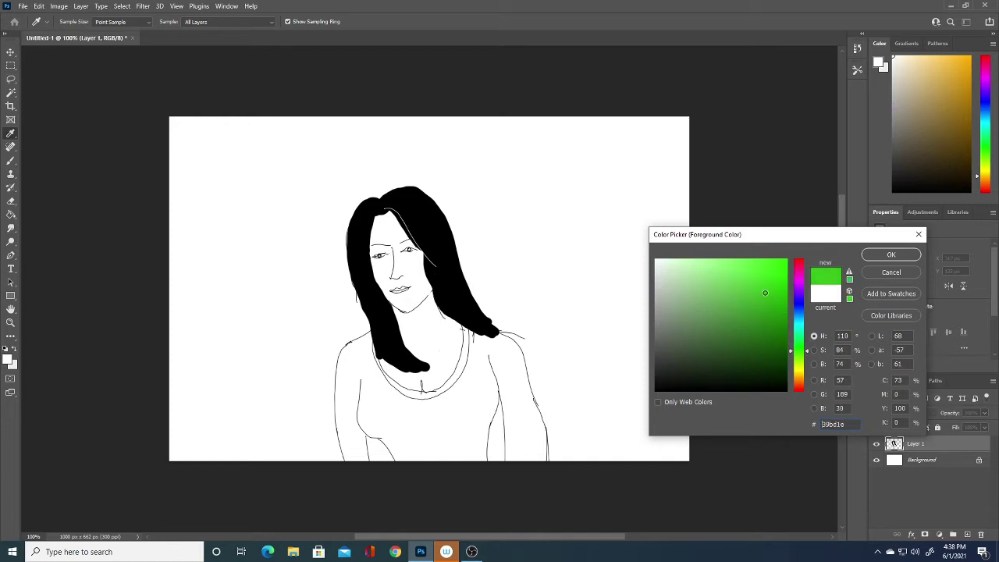
pyautogui.click(888, 254)
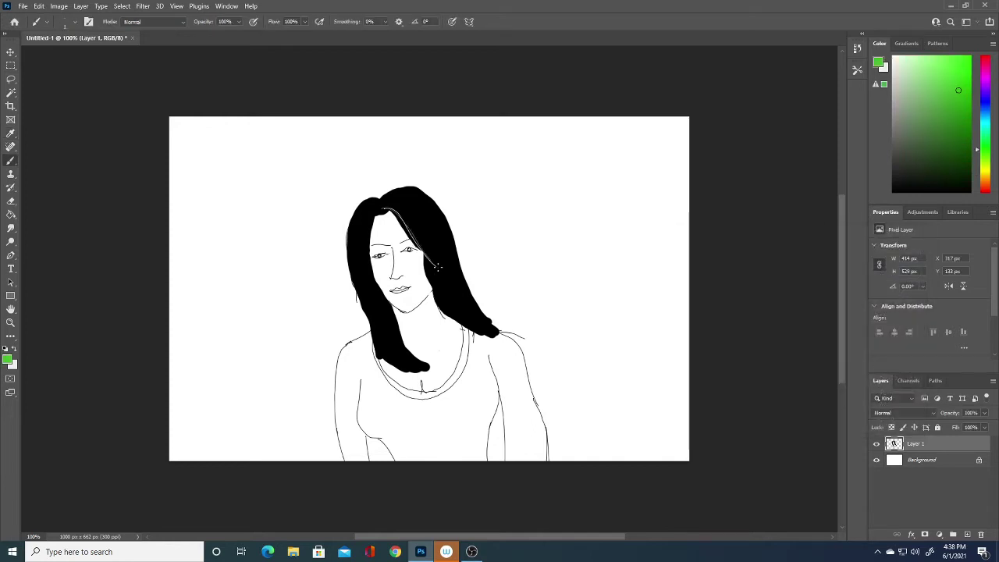
# - Paint thin green strands from the parting diagonally down both sides of the hair
pyautogui.moveTo(394, 212); pyautogui.dragTo(445, 274)
pyautogui.moveTo(367, 278)
pyautogui.mouseDown()
pyautogui.moveTo(370, 221)
pyautogui.moveTo(369, 302)
pyautogui.mouseUp()
pyautogui.moveTo(384, 209); pyautogui.dragTo(465, 296)
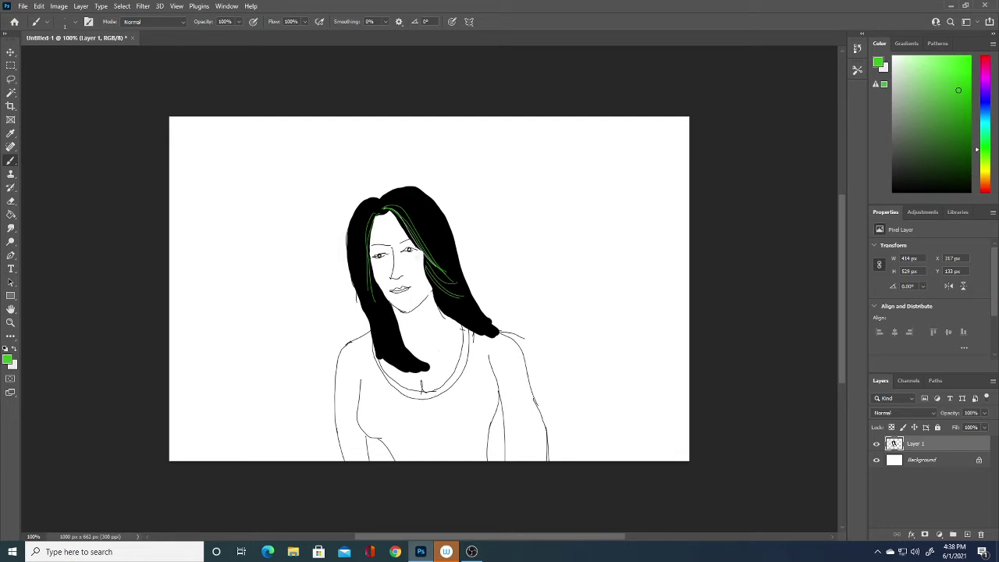
pyautogui.moveTo(378, 209); pyautogui.dragTo(360, 297)
pyautogui.moveTo(375, 211); pyautogui.dragTo(361, 299)
pyautogui.moveTo(406, 207); pyautogui.dragTo(460, 271)
# - Keep the current green and add more strands down the left hair
pyautogui.rightClick(428, 246)
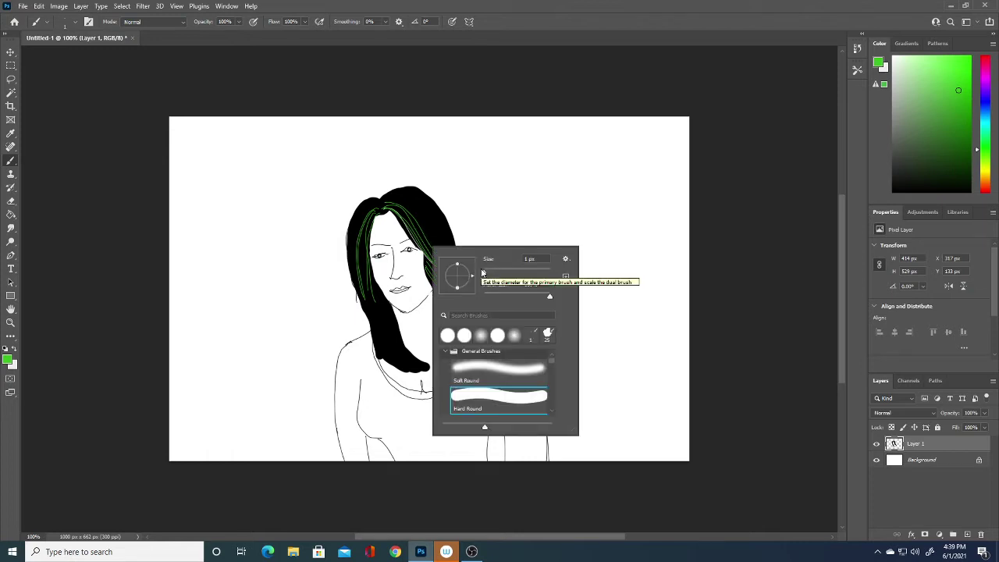
pyautogui.click(9, 360)
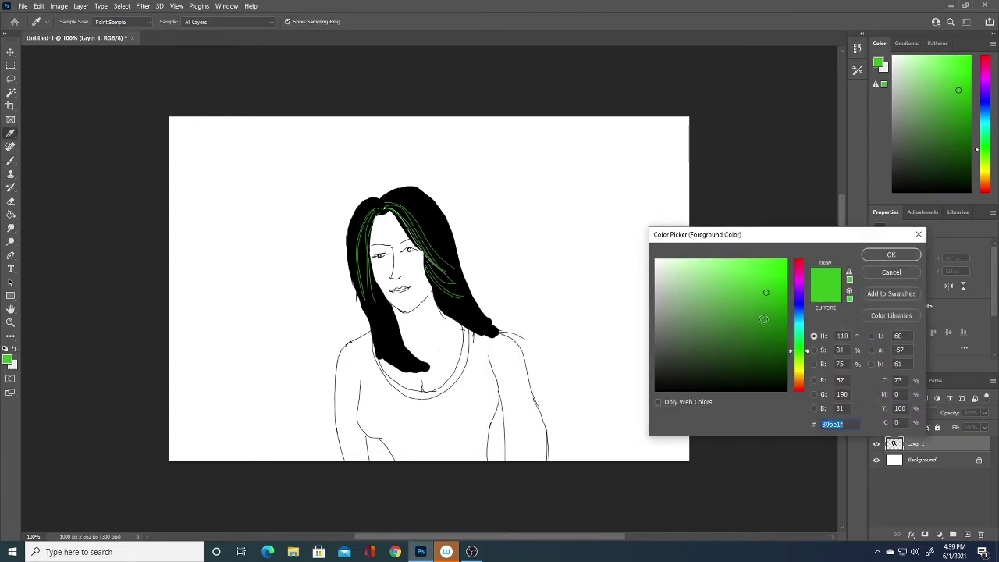
pyautogui.click(891, 255)
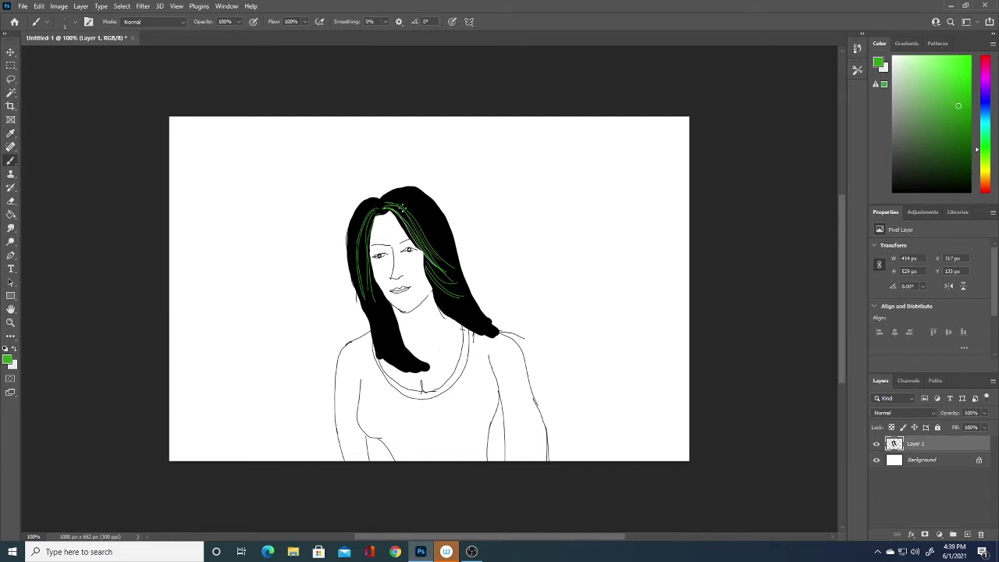
pyautogui.moveTo(402, 210); pyautogui.dragTo(452, 259)
pyautogui.moveTo(375, 205); pyautogui.dragTo(363, 281)
pyautogui.moveTo(372, 210); pyautogui.dragTo(358, 278)
pyautogui.moveTo(373, 203); pyautogui.dragTo(367, 237)
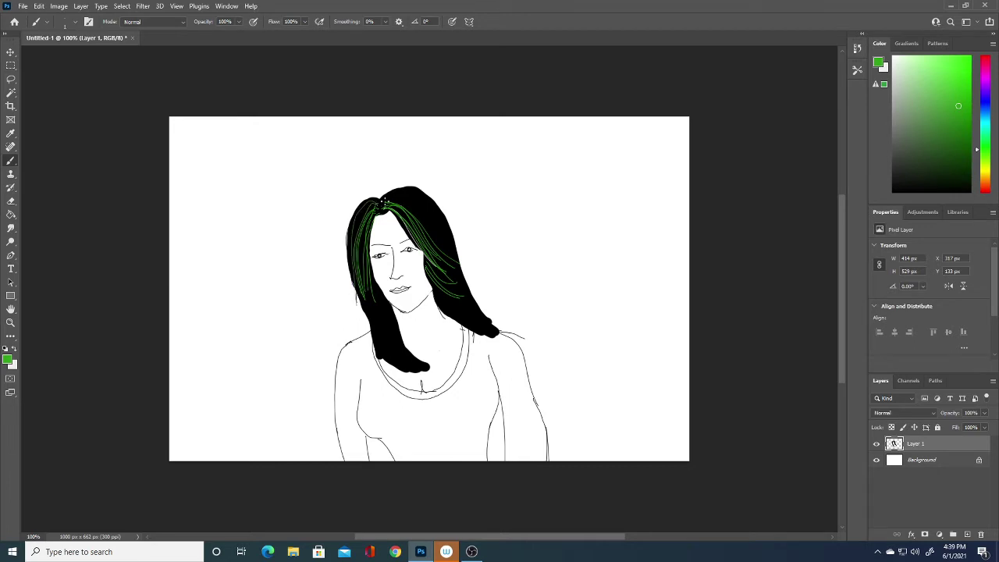
# - Add several green strands from the parting down the right side of the hair
pyautogui.moveTo(384, 201); pyautogui.dragTo(452, 257)
pyautogui.moveTo(383, 205); pyautogui.dragTo(459, 262)
pyautogui.moveTo(383, 203); pyautogui.dragTo(451, 258)
pyautogui.moveTo(384, 197); pyautogui.dragTo(453, 254)
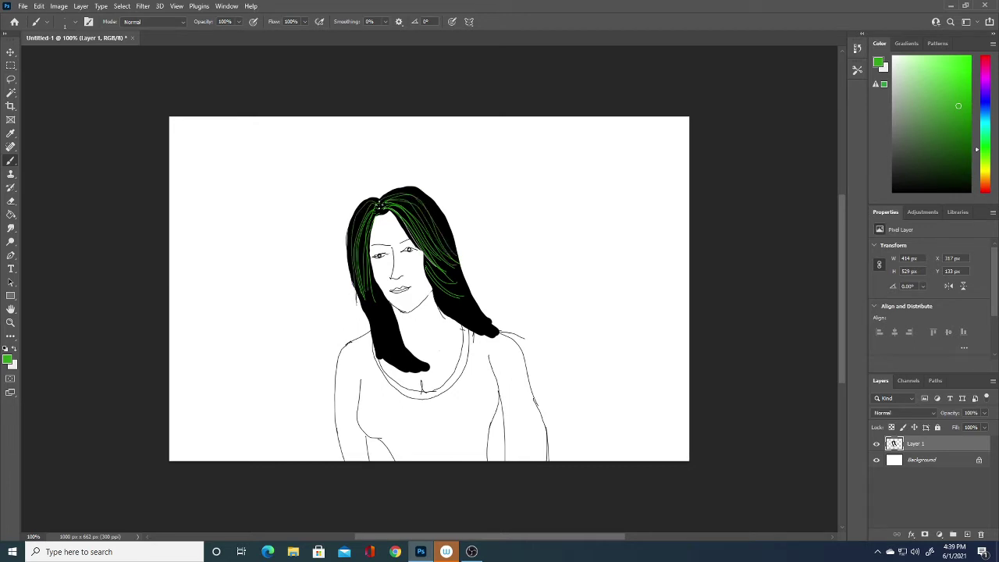
pyautogui.moveTo(380, 204); pyautogui.dragTo(475, 322)
# - Add green strands to the lower-left, right-side and upper-left hair
pyautogui.moveTo(368, 292)
pyautogui.mouseDown()
pyautogui.moveTo(394, 350)
pyautogui.moveTo(379, 338)
pyautogui.moveTo(402, 364)
pyautogui.moveTo(388, 362)
pyautogui.mouseUp()
pyautogui.moveTo(372, 326)
pyautogui.mouseDown()
pyautogui.moveTo(381, 357)
pyautogui.moveTo(416, 370)
pyautogui.mouseUp()
pyautogui.moveTo(443, 273); pyautogui.dragTo(463, 295)
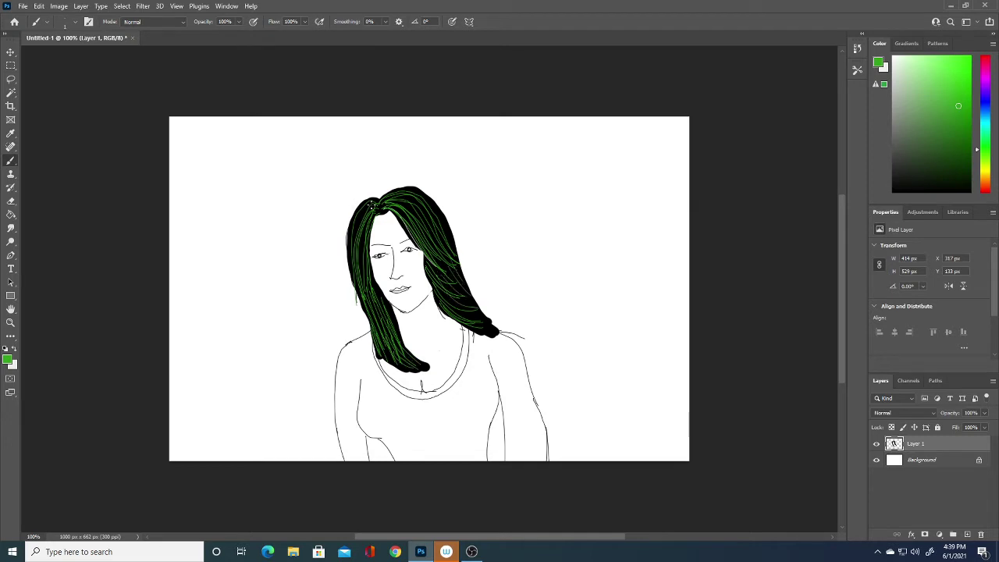
pyautogui.moveTo(373, 205)
pyautogui.mouseDown()
pyautogui.moveTo(353, 258)
pyautogui.moveTo(356, 222)
pyautogui.mouseUp()
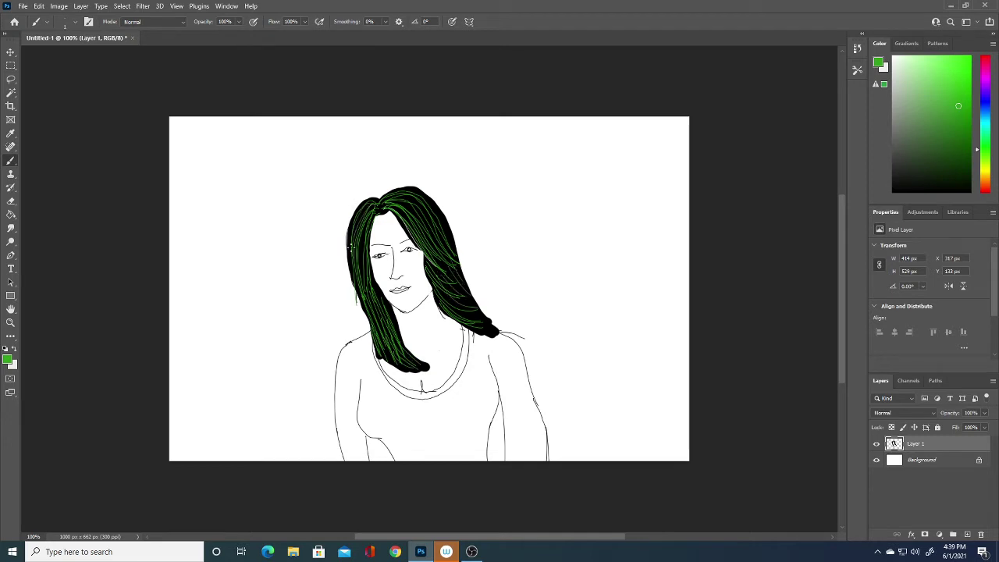
# - Switch the foreground to a darker green and paint strands down the hair's left edge
pyautogui.click(8, 360)
pyautogui.click(736, 335)
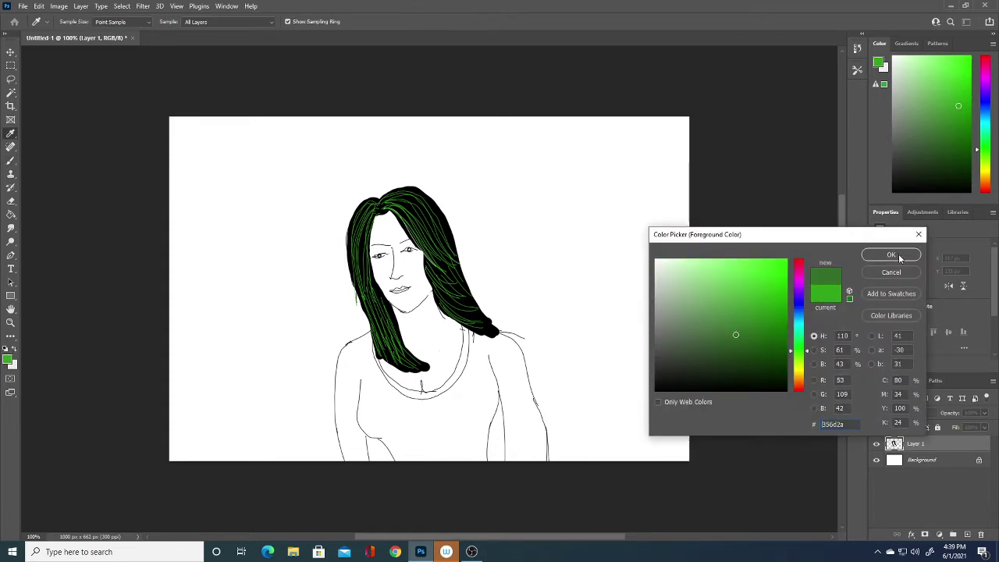
pyautogui.moveTo(777, 285); pyautogui.dragTo(766, 330)
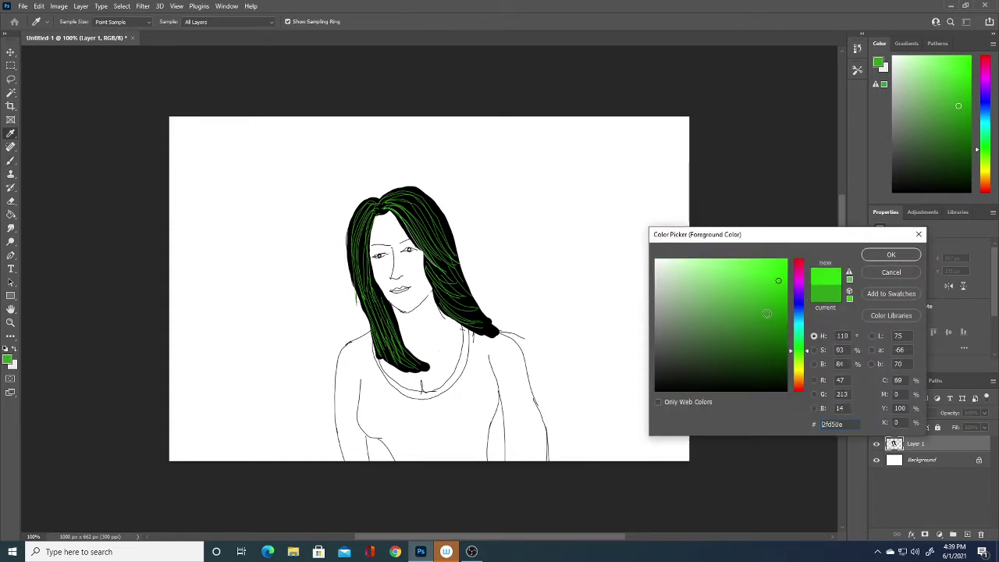
pyautogui.click(885, 257)
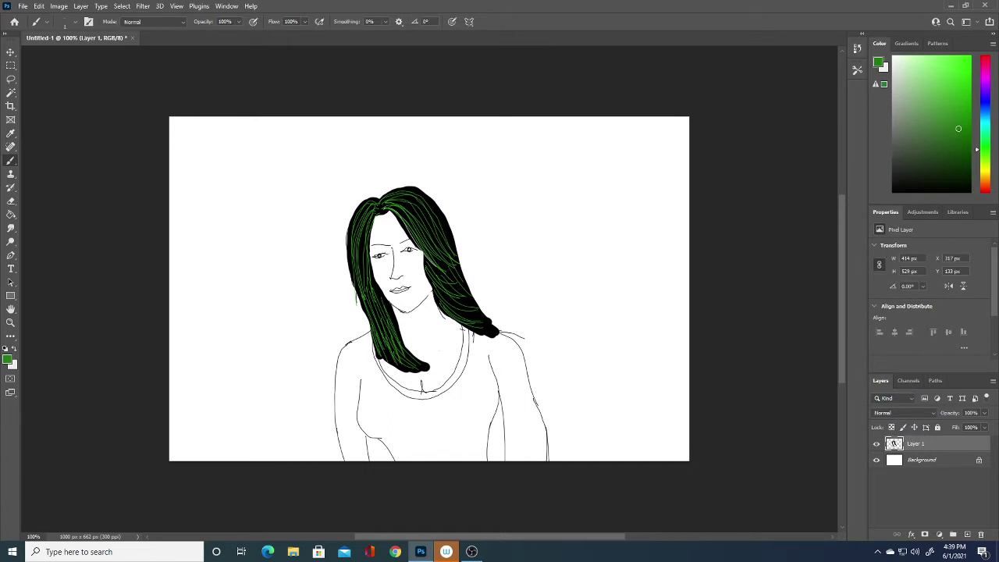
pyautogui.moveTo(361, 234)
pyautogui.mouseDown()
pyautogui.moveTo(363, 281)
pyautogui.moveTo(368, 271)
pyautogui.mouseUp()
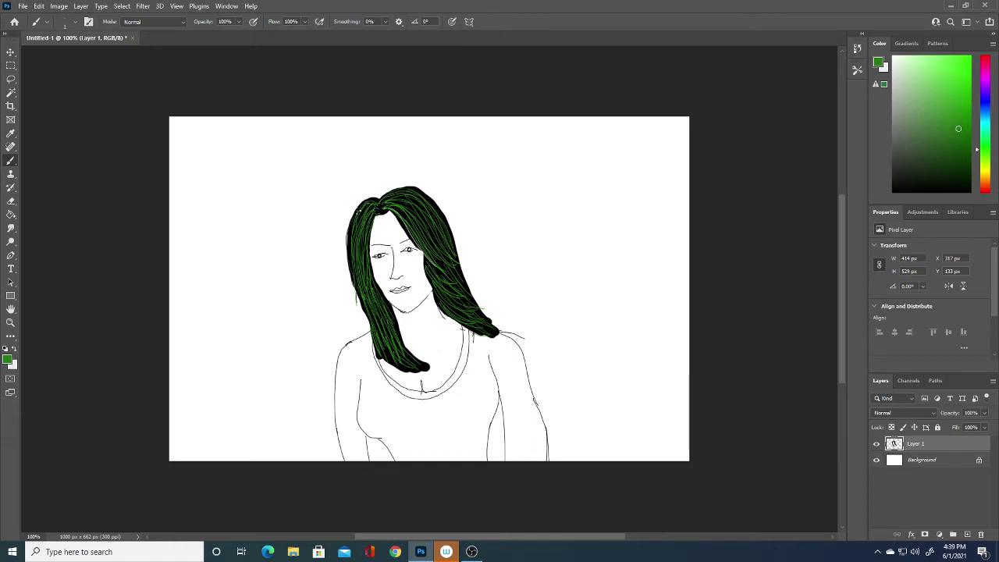
pyautogui.moveTo(356, 211); pyautogui.dragTo(356, 283)
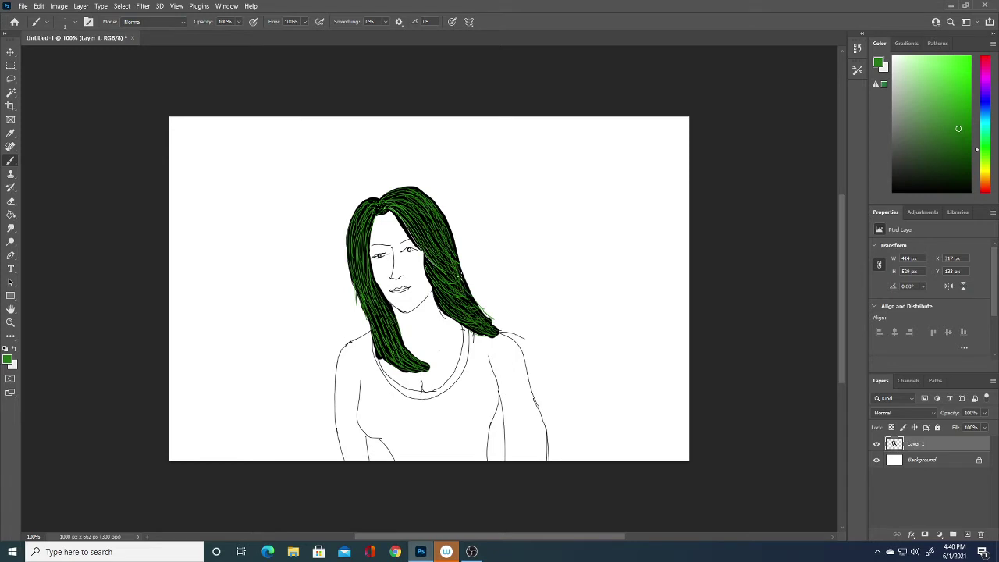
# - Set a bright yellow-green foreground and paint highlights over the top of the hair
pyautogui.click(7, 360)
pyautogui.click(798, 368)
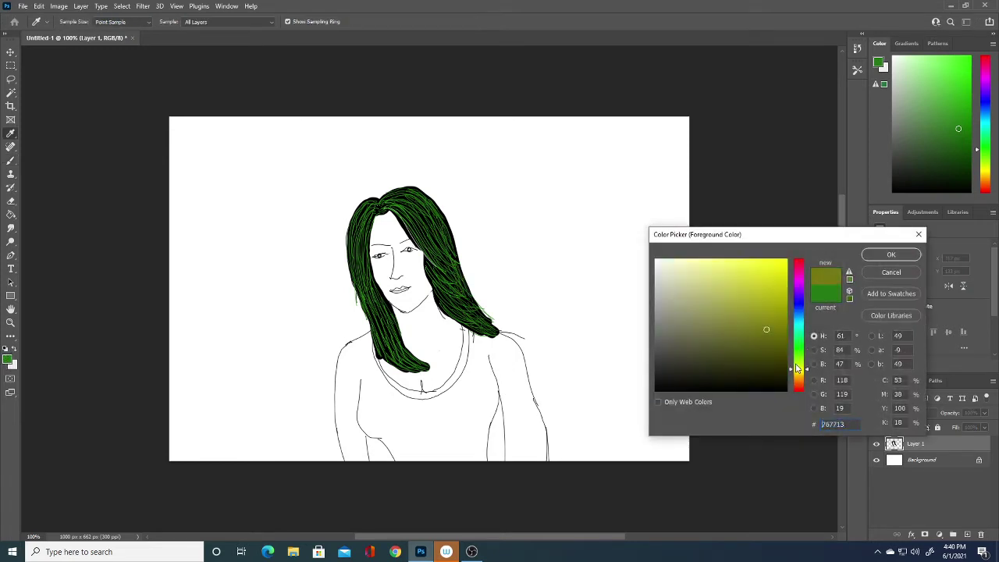
pyautogui.click(889, 255)
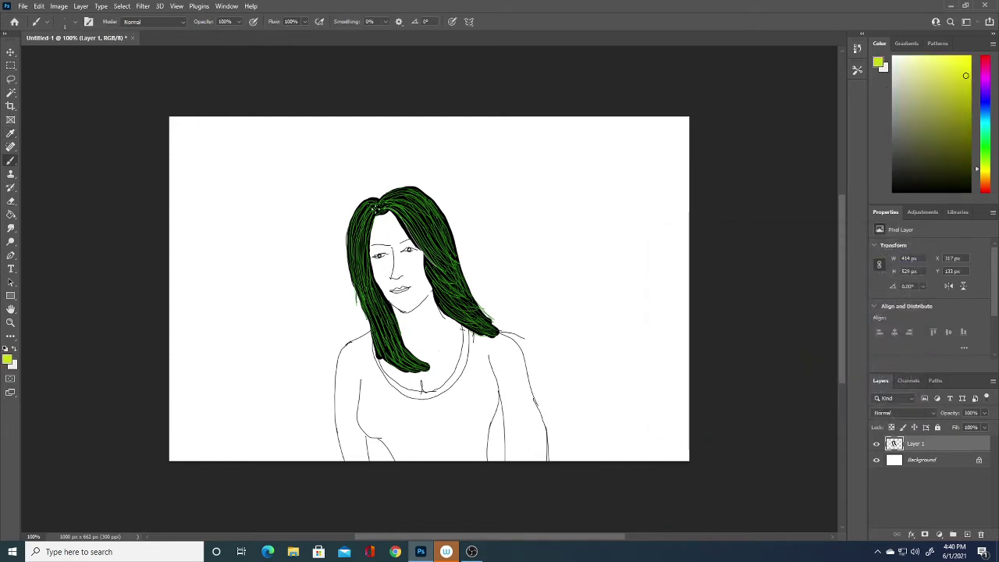
pyautogui.moveTo(375, 205); pyautogui.dragTo(411, 215)
pyautogui.moveTo(409, 214); pyautogui.dragTo(429, 252)
pyautogui.moveTo(387, 200)
pyautogui.mouseDown()
pyautogui.moveTo(425, 223)
pyautogui.moveTo(454, 269)
pyautogui.mouseUp()
# - Add yellow-green strands down the left, right and lower-left hair
pyautogui.moveTo(372, 209); pyautogui.dragTo(364, 298)
pyautogui.moveTo(370, 206)
pyautogui.mouseDown()
pyautogui.moveTo(359, 286)
pyautogui.moveTo(350, 240)
pyautogui.moveTo(425, 201)
pyautogui.moveTo(478, 312)
pyautogui.mouseUp()
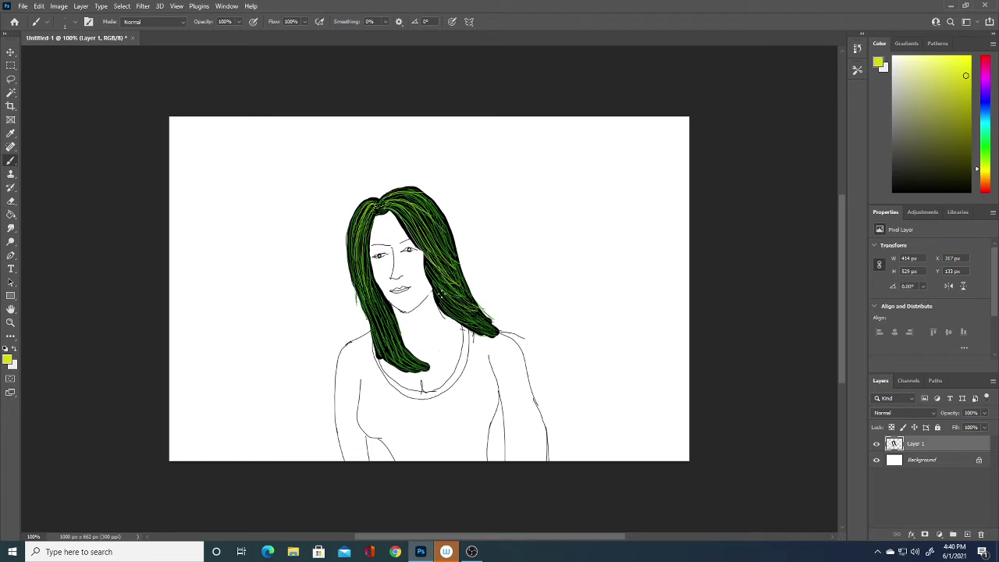
pyautogui.moveTo(434, 284); pyautogui.dragTo(487, 336)
pyautogui.moveTo(372, 302)
pyautogui.mouseDown()
pyautogui.moveTo(406, 376)
pyautogui.moveTo(423, 369)
pyautogui.moveTo(397, 345)
pyautogui.moveTo(406, 329)
pyautogui.mouseUp()
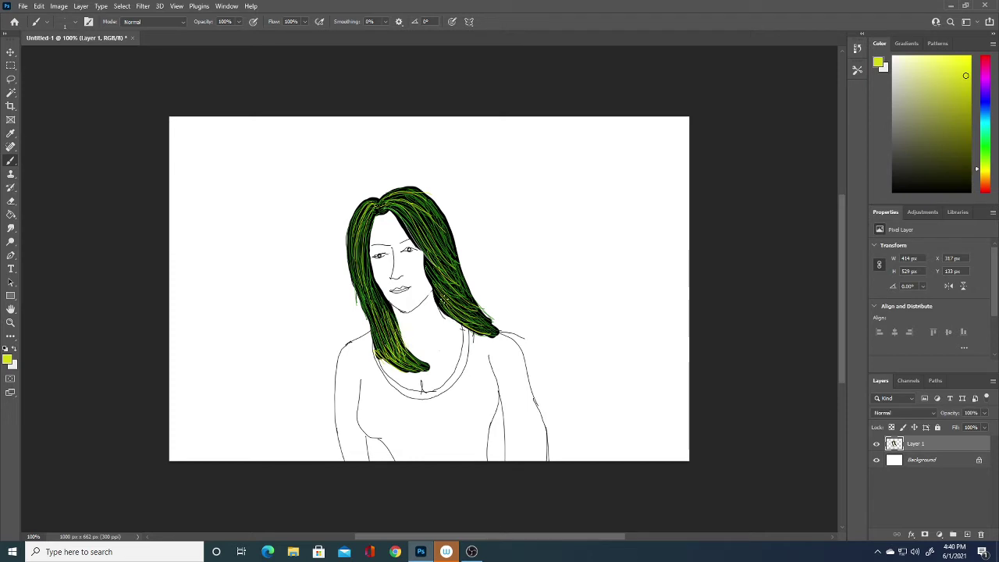
pyautogui.moveTo(436, 298)
pyautogui.mouseDown()
pyautogui.moveTo(445, 312)
pyautogui.moveTo(428, 253)
pyautogui.mouseUp()
pyautogui.moveTo(378, 300)
pyautogui.mouseDown()
pyautogui.moveTo(383, 317)
pyautogui.moveTo(380, 283)
pyautogui.moveTo(368, 283)
pyautogui.mouseUp()
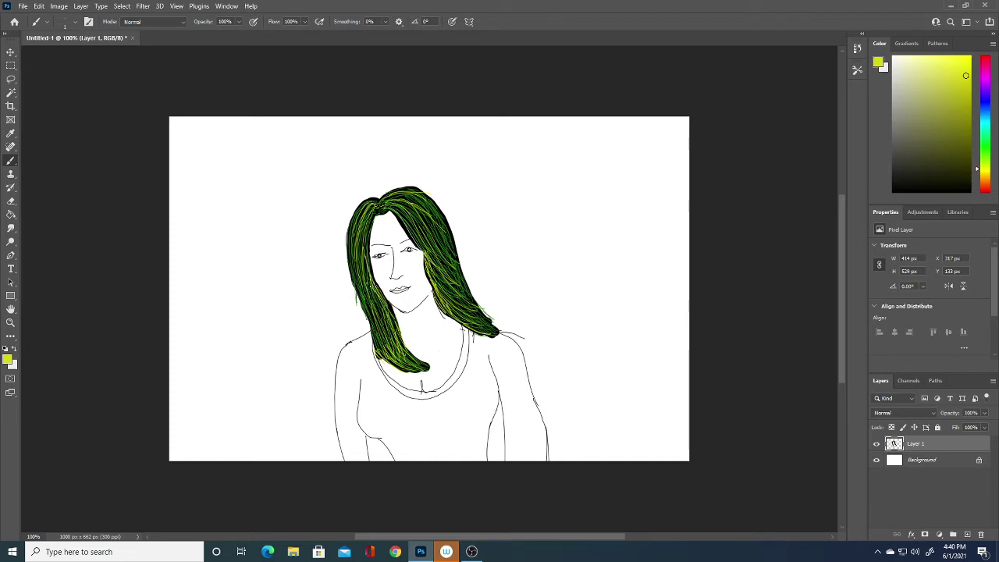
# - Switch to a darker olive green and add strands beside the face and along the top
pyautogui.click(7, 360)
pyautogui.click(758, 326)
pyautogui.click(890, 252)
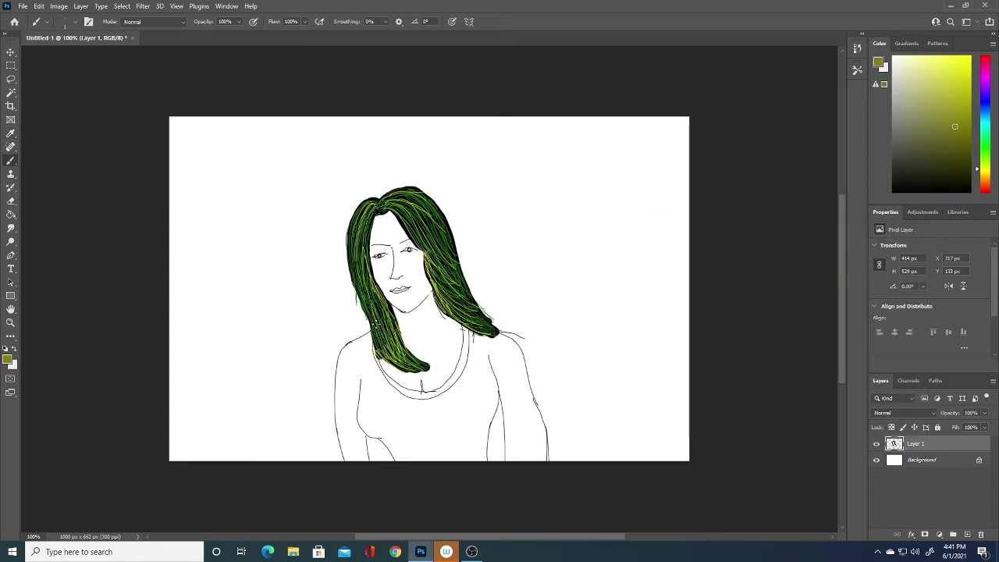
pyautogui.moveTo(375, 288); pyautogui.dragTo(370, 197)
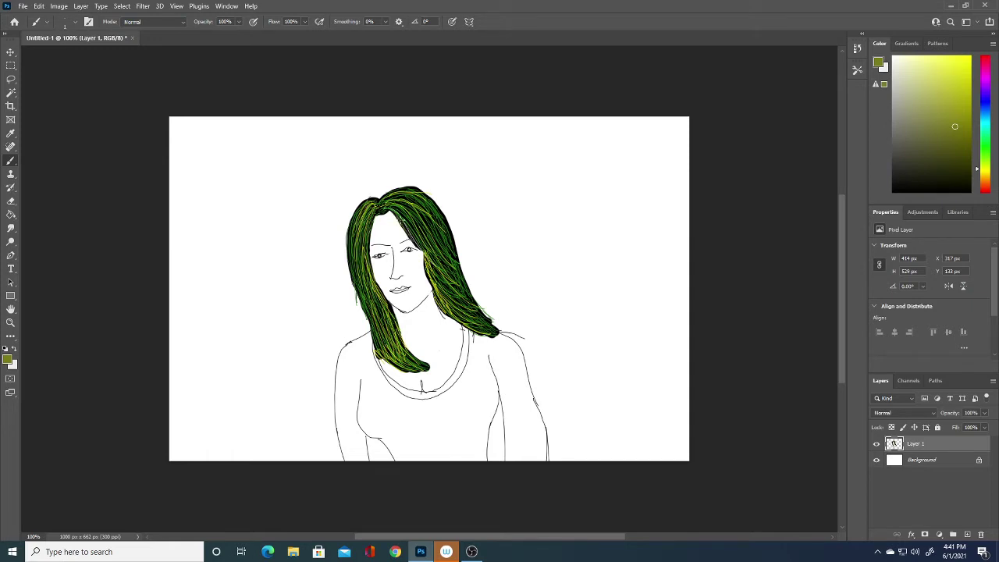
pyautogui.moveTo(412, 214)
pyautogui.mouseDown()
pyautogui.moveTo(406, 201)
pyautogui.moveTo(367, 199)
pyautogui.moveTo(455, 260)
pyautogui.moveTo(436, 209)
pyautogui.mouseUp()
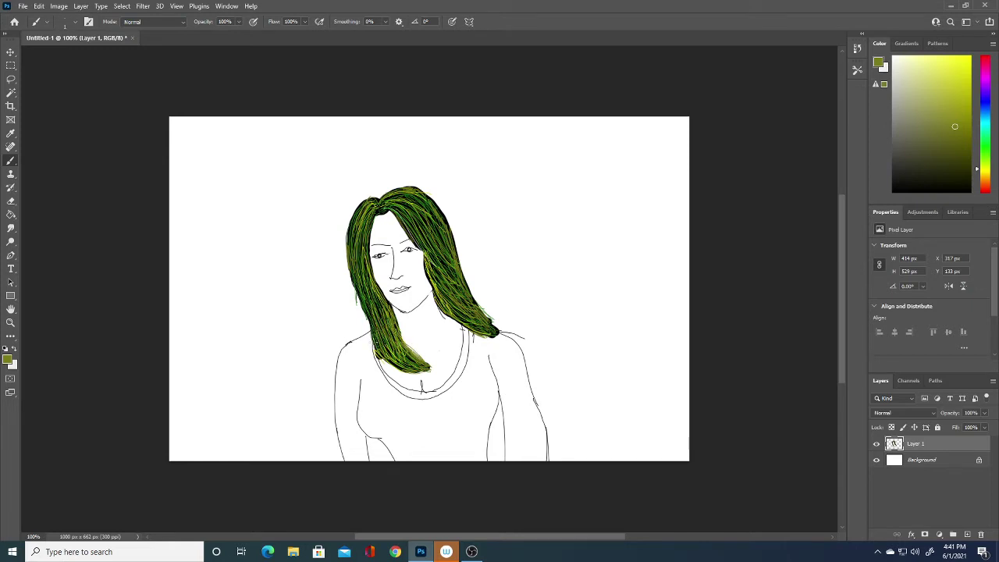
pyautogui.moveTo(381, 310); pyautogui.dragTo(363, 300)
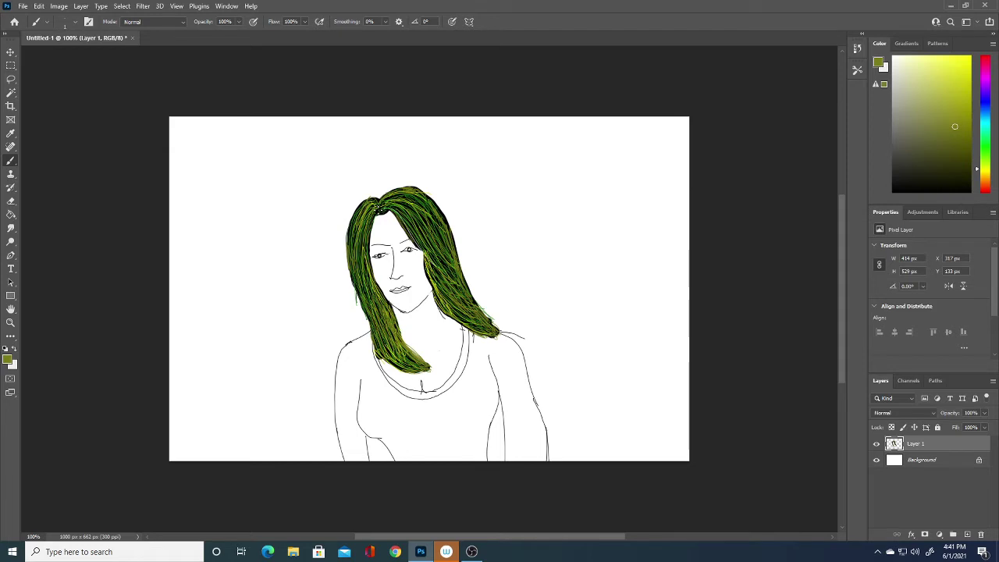
# - Add a new empty layer above the Background layer
pyautogui.click(8, 360)
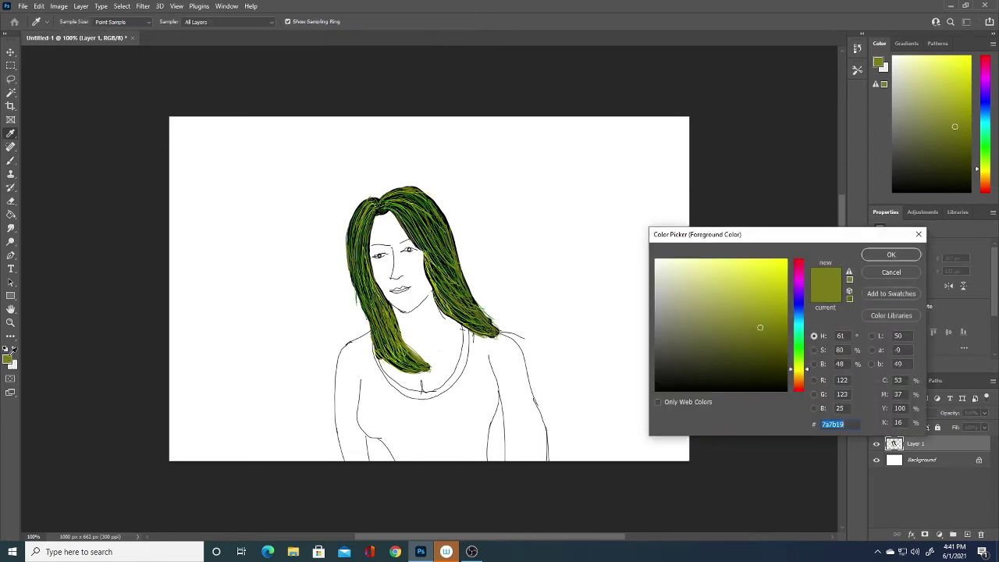
pyautogui.press('Return')
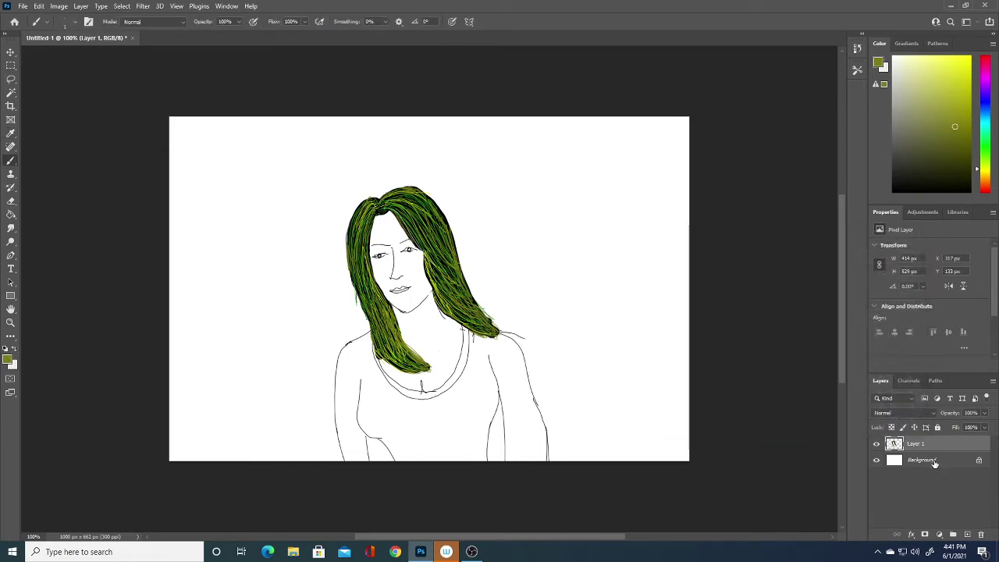
pyautogui.click(936, 463)
pyautogui.click(968, 535)
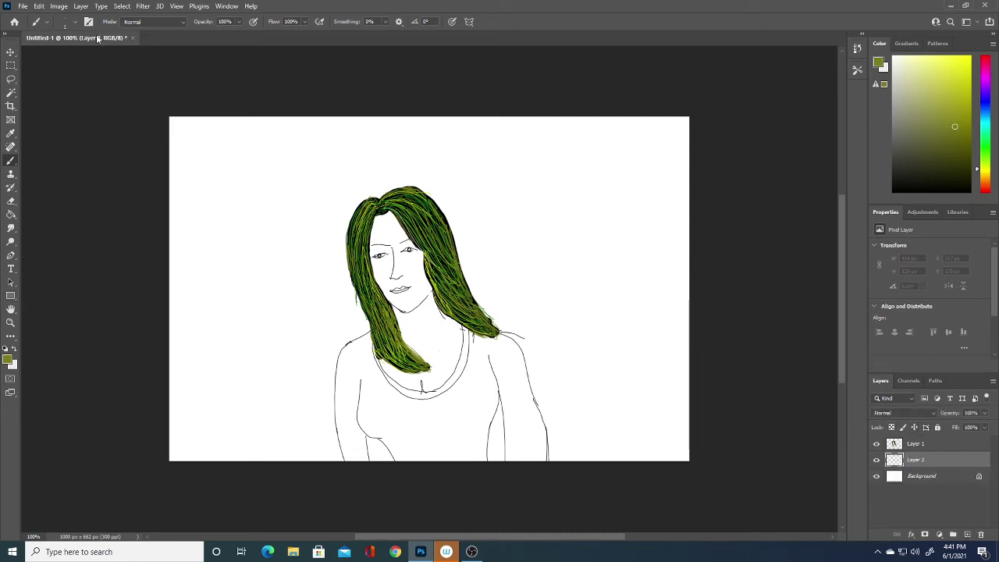
# - Set a new brighter green foreground colour
pyautogui.click(75, 22)
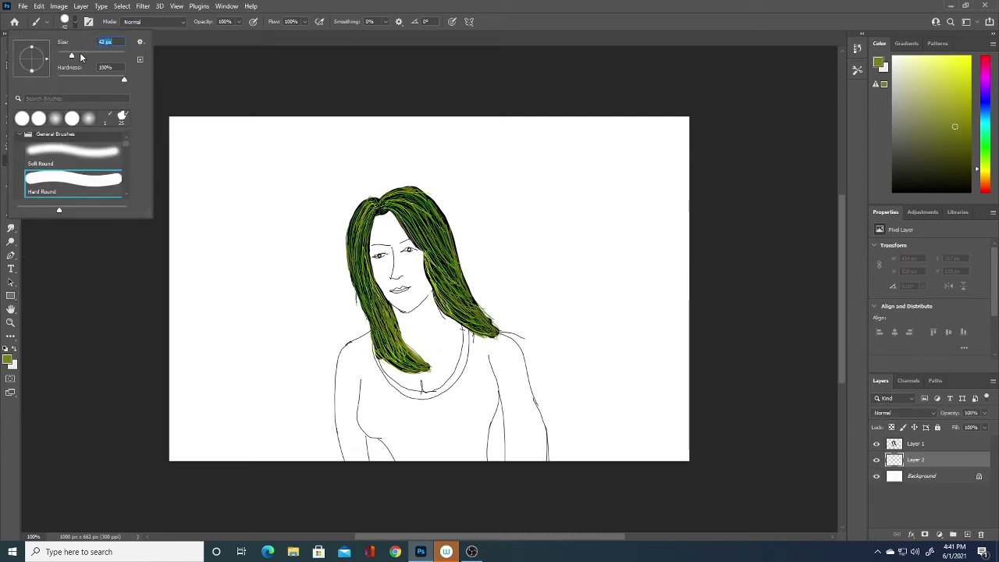
pyautogui.click(7, 358)
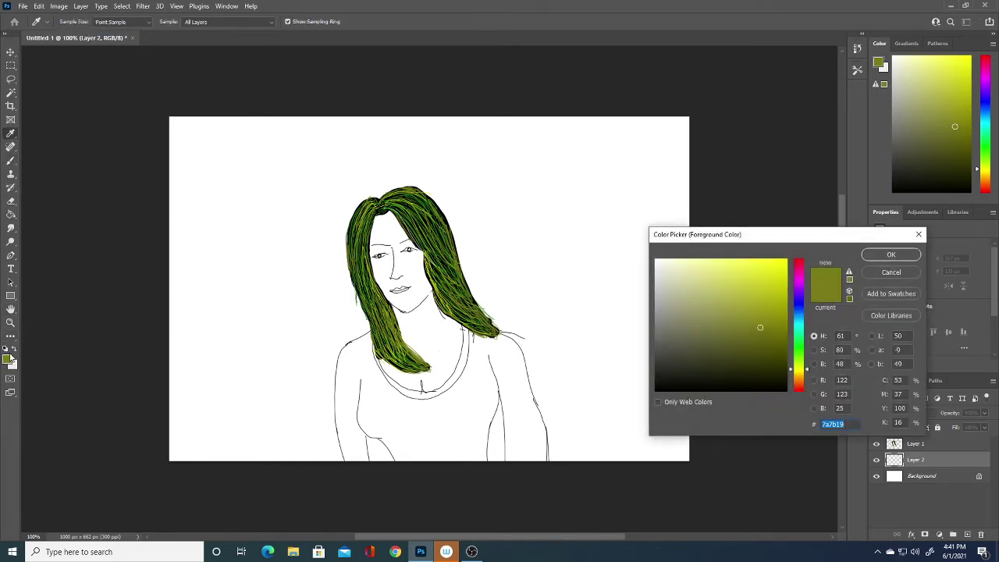
pyautogui.moveTo(711, 360)
pyautogui.mouseDown()
pyautogui.moveTo(759, 339)
pyautogui.moveTo(753, 329)
pyautogui.mouseUp()
pyautogui.moveTo(799, 369)
pyautogui.mouseDown()
pyautogui.moveTo(795, 310)
pyautogui.moveTo(798, 351)
pyautogui.moveTo(784, 330)
pyautogui.moveTo(798, 352)
pyautogui.moveTo(781, 308)
pyautogui.mouseUp()
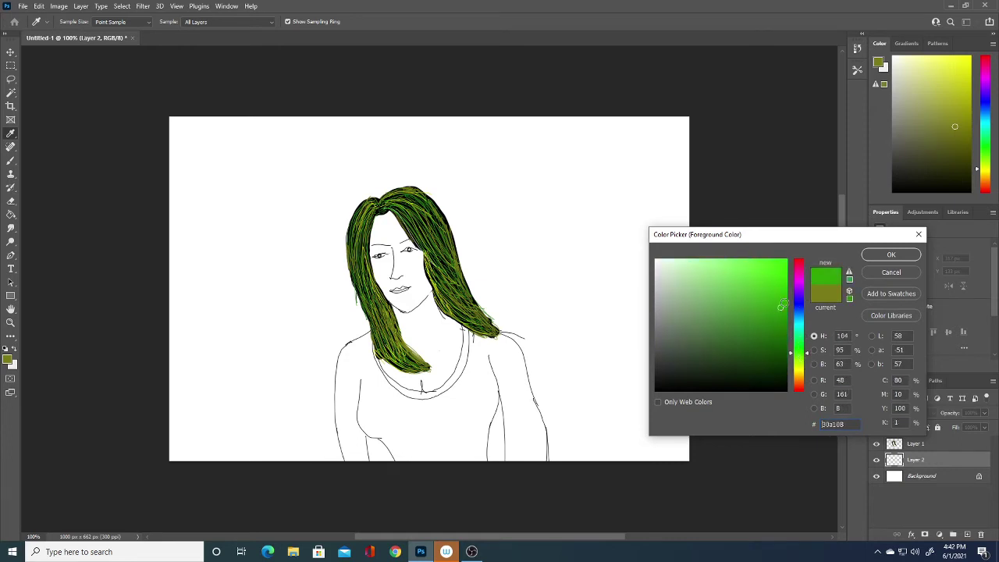
pyautogui.click(892, 255)
# - Paint a thick green test stroke on Layer 2, hide it, and add Layer 3
pyautogui.press('b')
pyautogui.moveTo(239, 442)
pyautogui.mouseDown()
pyautogui.moveTo(238, 411)
pyautogui.moveTo(233, 428)
pyautogui.moveTo(335, 254)
pyautogui.moveTo(391, 228)
pyautogui.mouseUp()
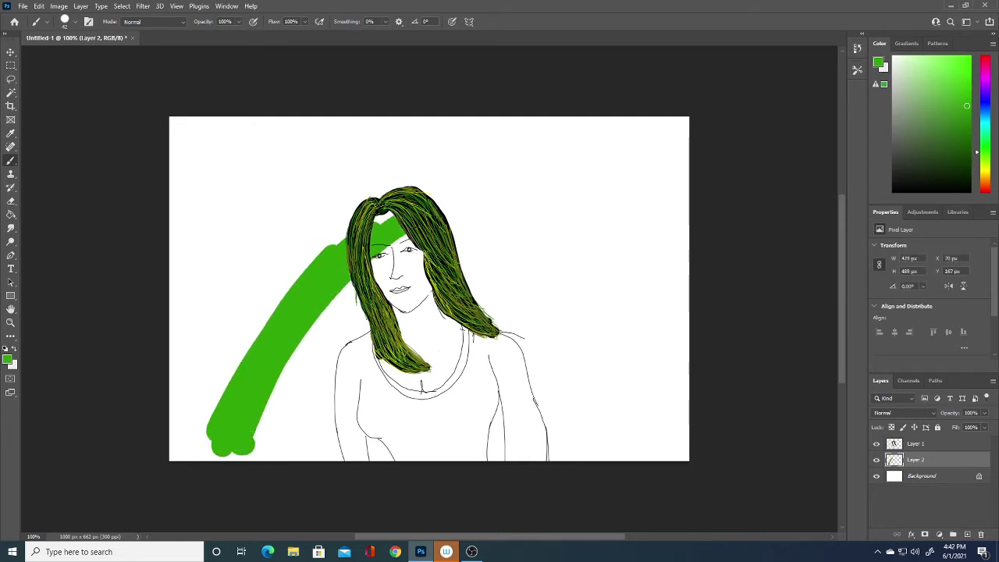
pyautogui.click(877, 459)
pyautogui.click(968, 535)
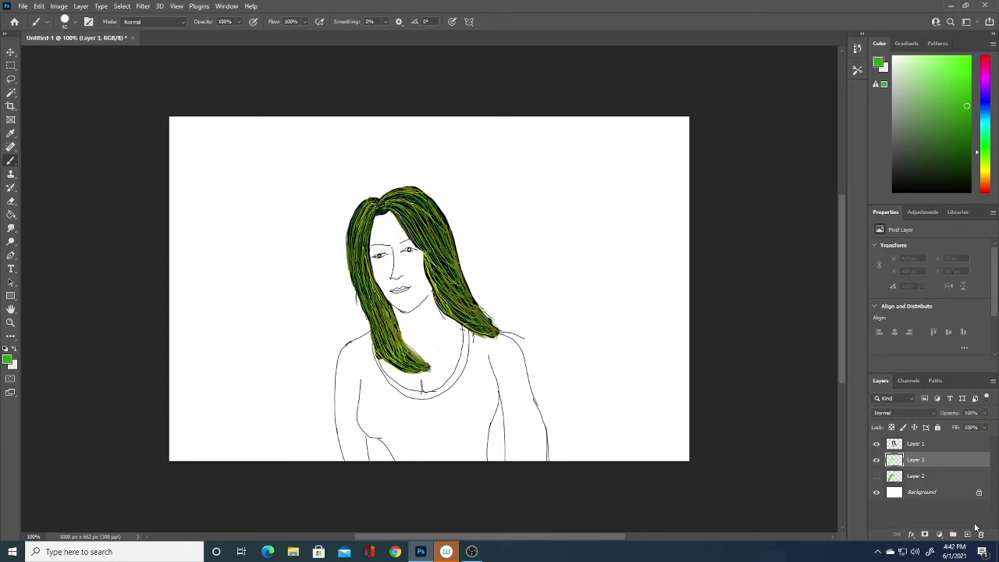
# - With the Paint Bucket, set the foreground colour to a light yellow-green
pyautogui.click(11, 215)
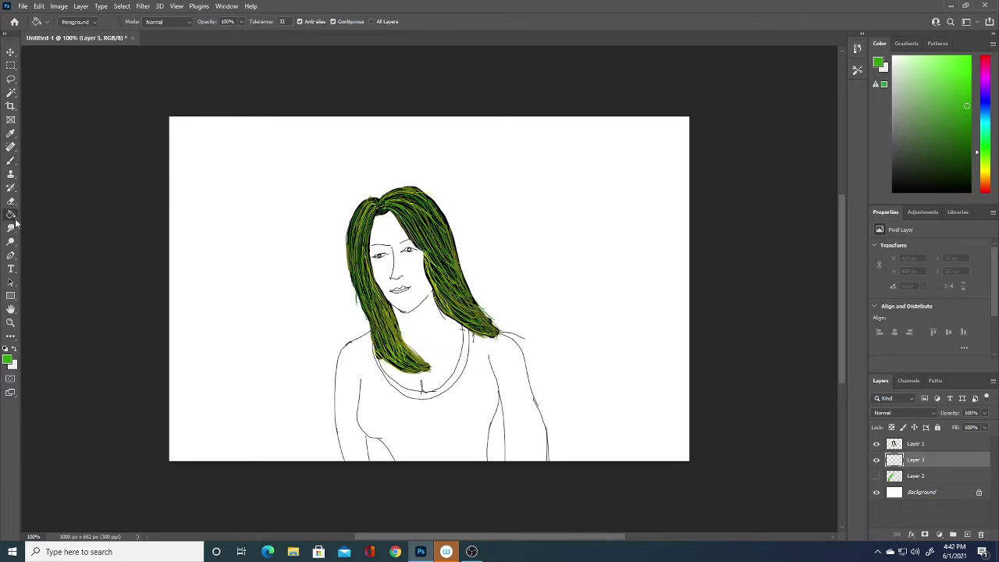
pyautogui.click(7, 360)
pyautogui.click(755, 300)
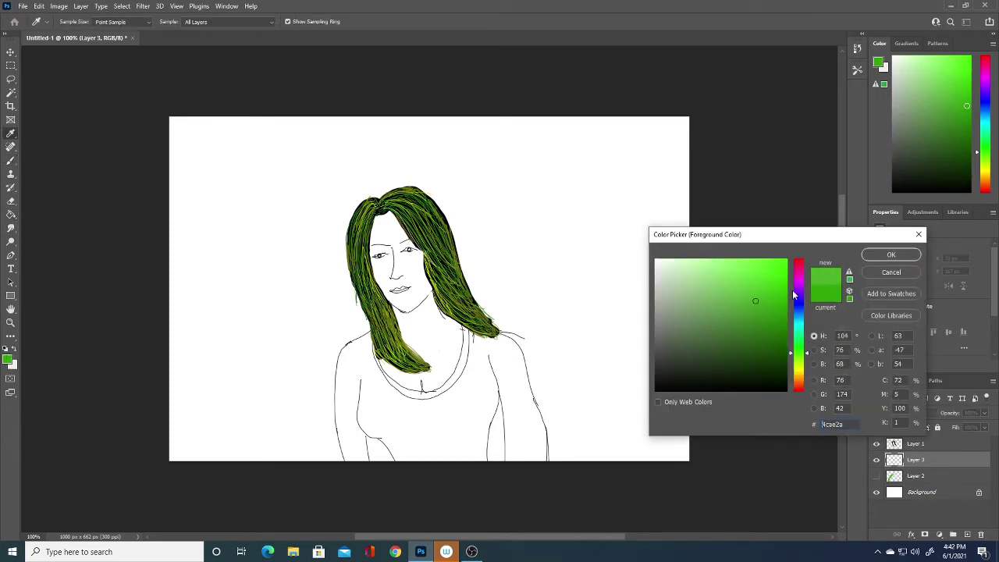
pyautogui.moveTo(800, 349); pyautogui.dragTo(800, 367)
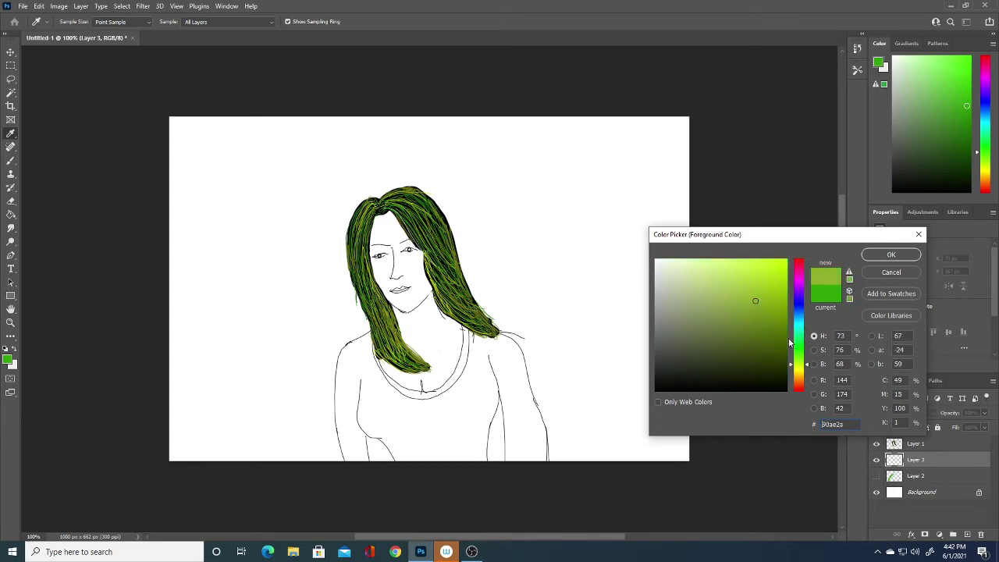
pyautogui.click(716, 279)
pyautogui.click(891, 254)
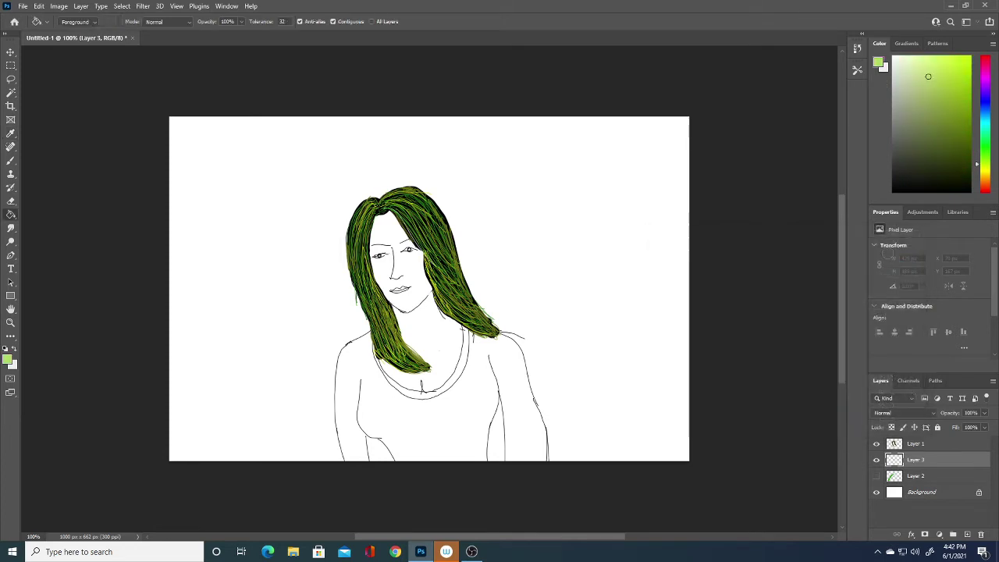
# - Fill Layer 3 with the light yellow-green and erase along the woman's outline
pyautogui.press('g')
pyautogui.click(574, 292)
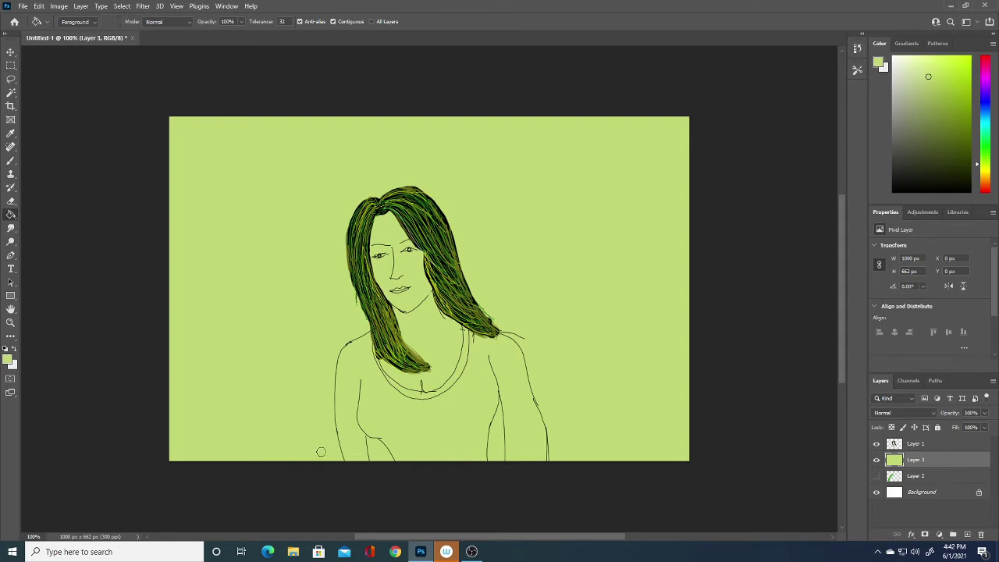
pyautogui.moveTo(334, 462)
pyautogui.mouseDown()
pyautogui.moveTo(327, 402)
pyautogui.moveTo(350, 458)
pyautogui.moveTo(346, 402)
pyautogui.moveTo(387, 454)
pyautogui.moveTo(339, 332)
pyautogui.moveTo(354, 349)
pyautogui.moveTo(364, 324)
pyautogui.moveTo(342, 258)
pyautogui.moveTo(349, 207)
pyautogui.moveTo(361, 183)
pyautogui.moveTo(357, 198)
pyautogui.moveTo(417, 179)
pyautogui.moveTo(408, 183)
pyautogui.moveTo(449, 215)
pyautogui.moveTo(486, 312)
pyautogui.moveTo(531, 363)
pyautogui.moveTo(556, 461)
pyautogui.mouseUp()
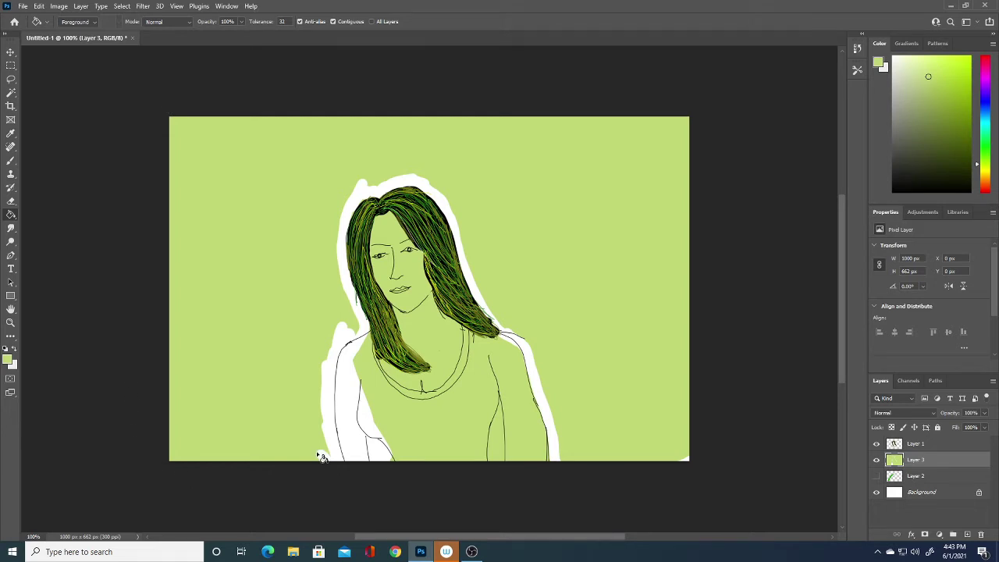
# - Select the green background around the figure with the Magic Wand
pyautogui.click(11, 79)
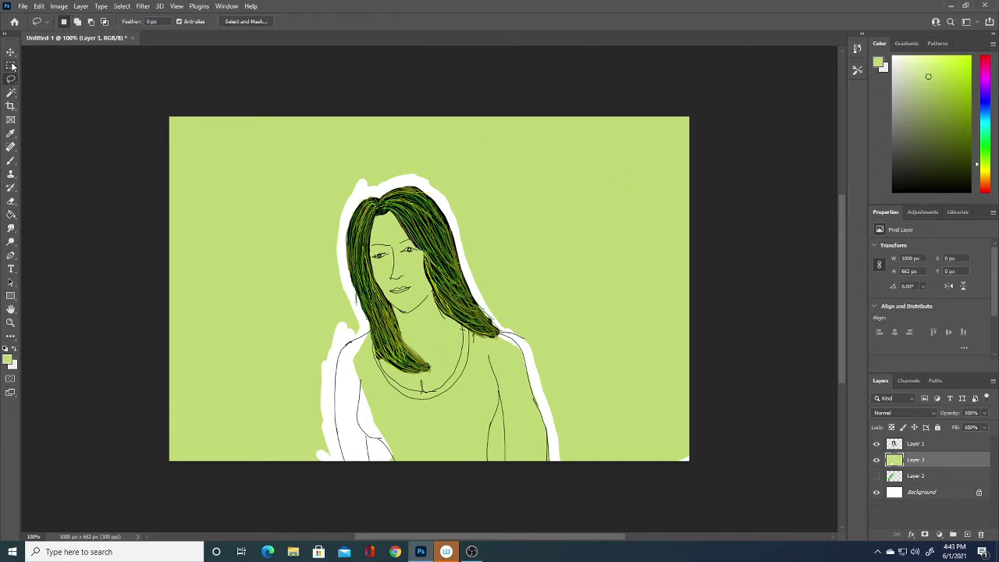
pyautogui.click(11, 93)
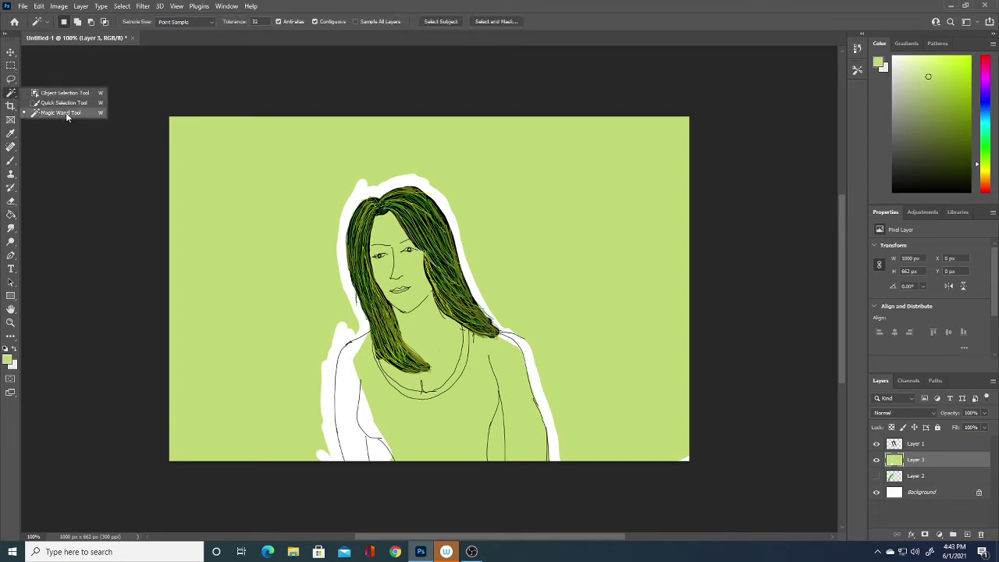
pyautogui.click(63, 113)
pyautogui.click(198, 160)
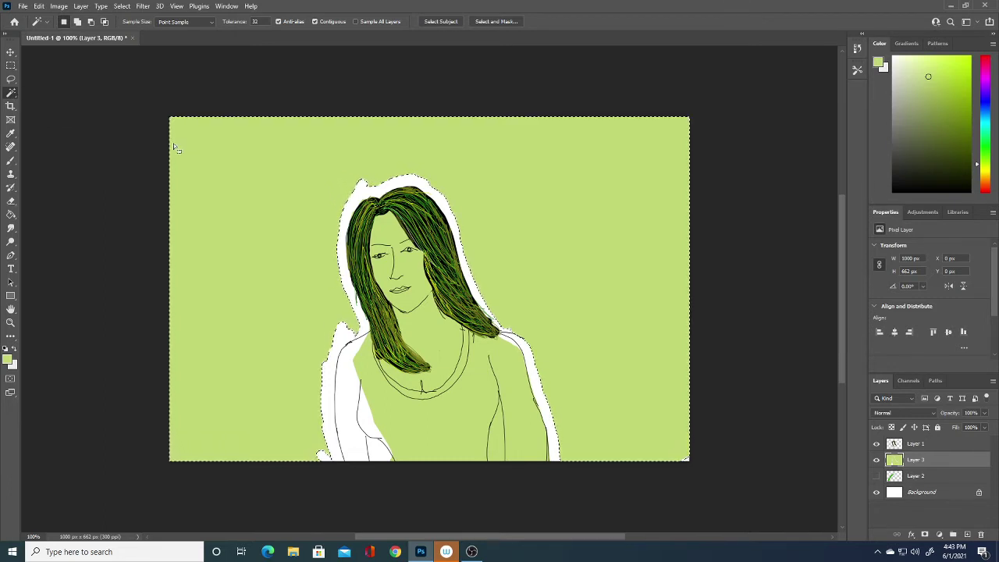
# - Delete the selected green background and clear the selection
pyautogui.press('Delete')
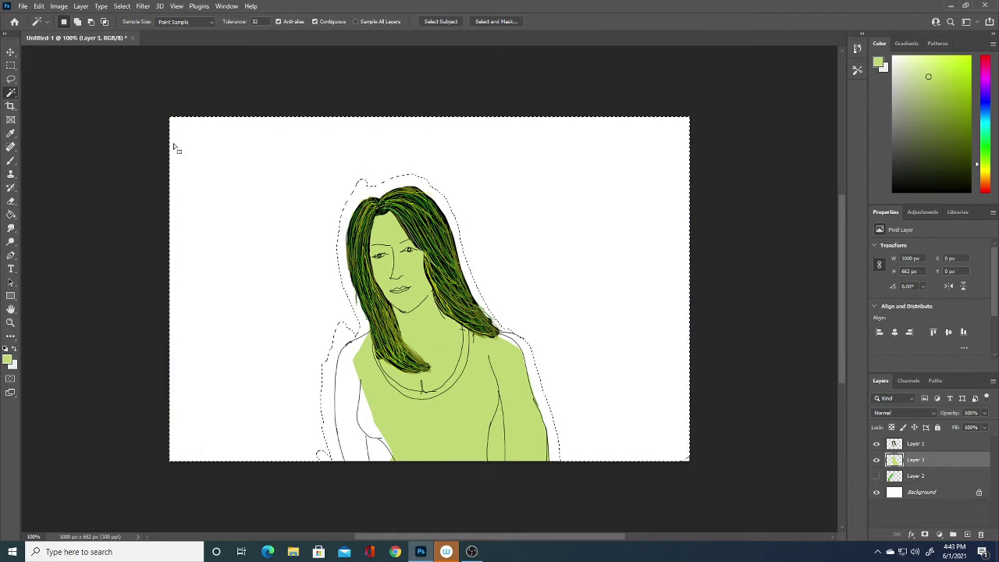
pyautogui.hotkey('ctrl', 'z')
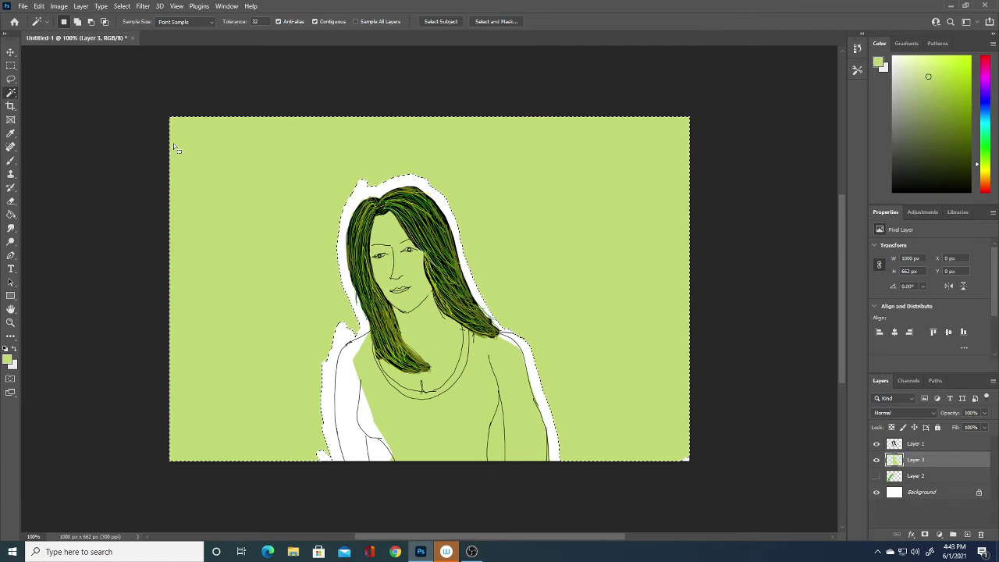
pyautogui.press('Delete')
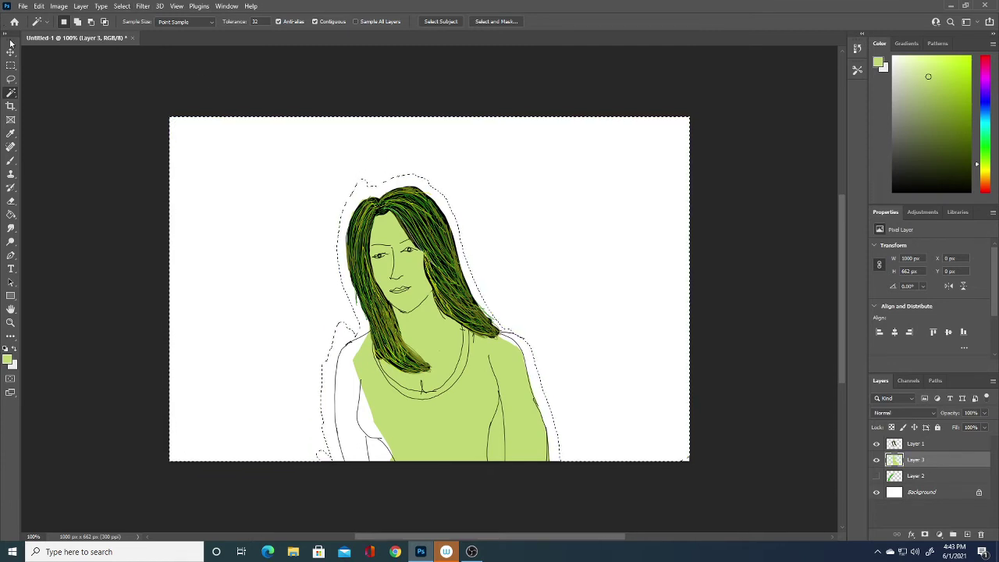
pyautogui.click(9, 68)
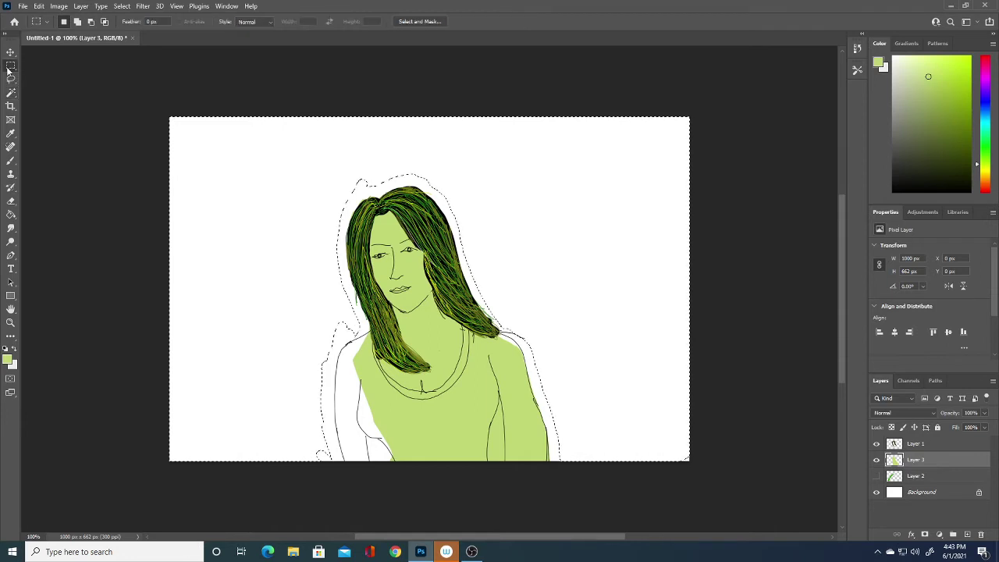
pyautogui.click(235, 274)
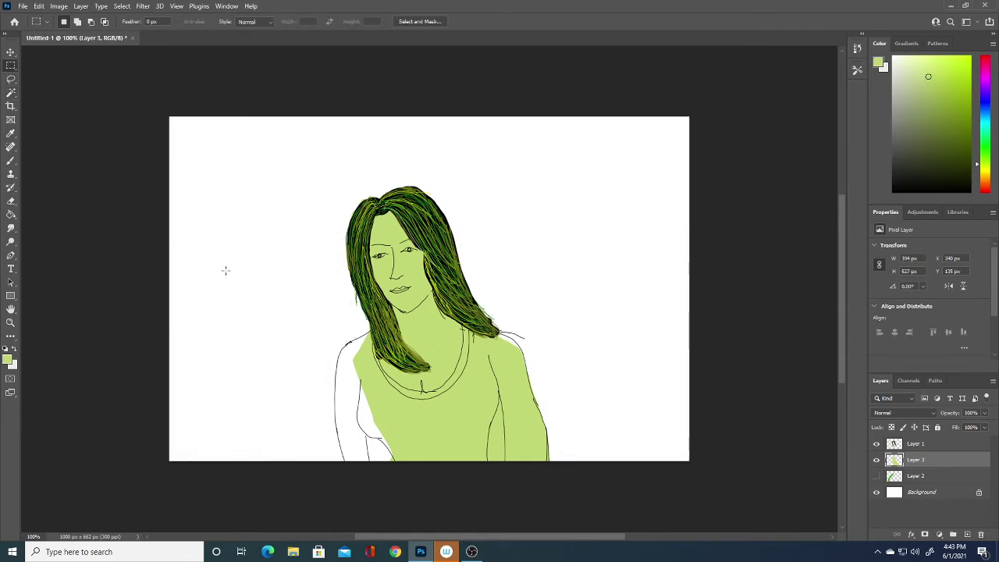
# - Erase the green fill from the right arm, upper chest and below the neckline
pyautogui.moveTo(499, 400)
pyautogui.mouseDown()
pyautogui.moveTo(537, 414)
pyautogui.moveTo(530, 431)
pyautogui.moveTo(475, 395)
pyautogui.moveTo(509, 384)
pyautogui.moveTo(500, 343)
pyautogui.moveTo(479, 351)
pyautogui.moveTo(474, 336)
pyautogui.moveTo(490, 343)
pyautogui.moveTo(476, 363)
pyautogui.moveTo(470, 329)
pyautogui.moveTo(458, 376)
pyautogui.moveTo(472, 359)
pyautogui.moveTo(445, 426)
pyautogui.moveTo(473, 433)
pyautogui.moveTo(501, 390)
pyautogui.moveTo(520, 399)
pyautogui.moveTo(435, 439)
pyautogui.moveTo(421, 465)
pyautogui.moveTo(382, 457)
pyautogui.moveTo(421, 449)
pyautogui.moveTo(361, 387)
pyautogui.moveTo(365, 335)
pyautogui.moveTo(351, 363)
pyautogui.moveTo(364, 353)
pyautogui.moveTo(371, 366)
pyautogui.mouseUp()
pyautogui.rightClick(500, 390)
pyautogui.press('Escape')
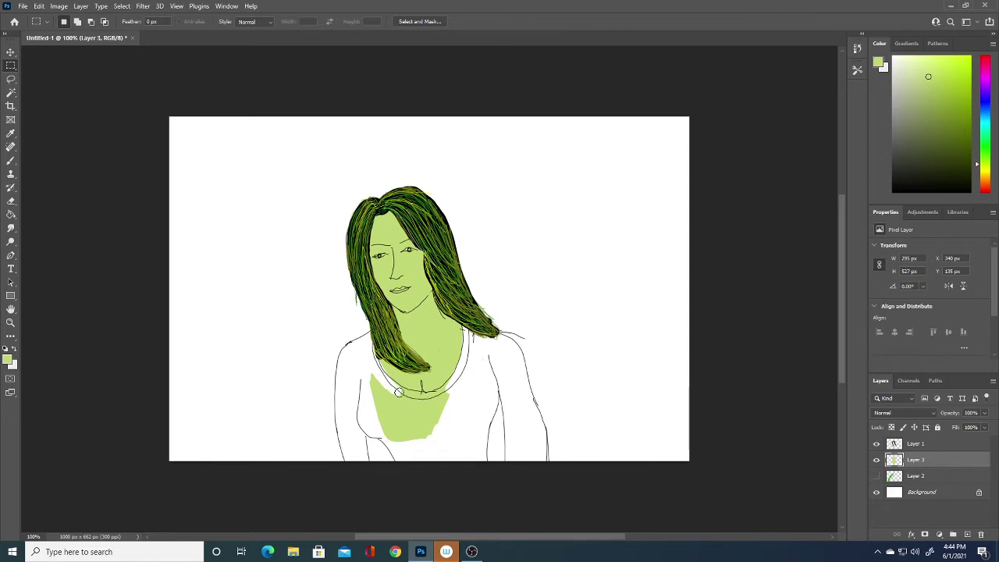
pyautogui.rightClick(398, 393)
pyautogui.press('Escape')
pyautogui.moveTo(377, 385)
pyautogui.mouseDown()
pyautogui.moveTo(410, 408)
pyautogui.moveTo(415, 396)
pyautogui.moveTo(445, 405)
pyautogui.moveTo(385, 428)
pyautogui.moveTo(433, 422)
pyautogui.mouseUp()
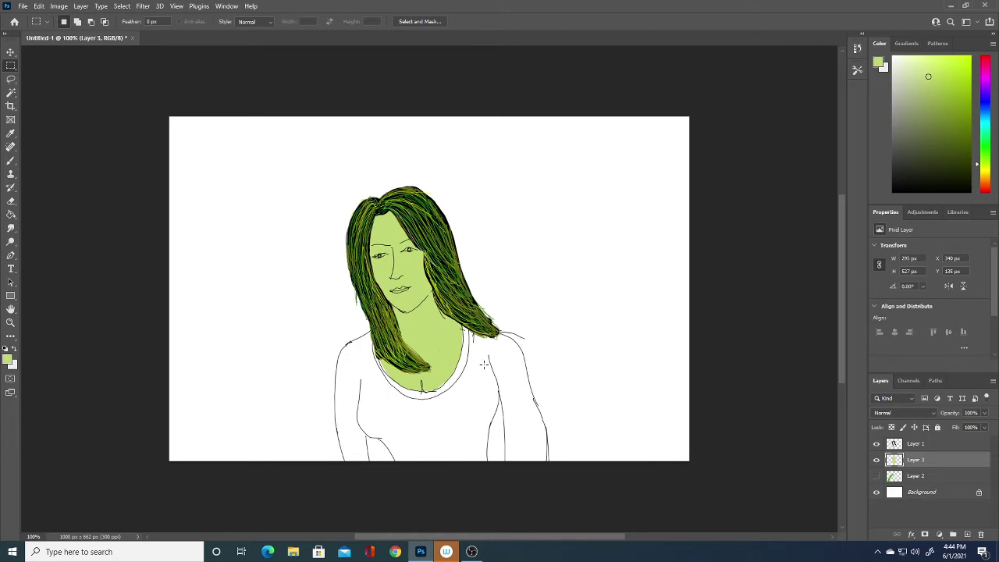
pyautogui.moveTo(402, 287); pyautogui.dragTo(393, 289)
# - On Layer 1, erase the eyes, nose and mouth lines from the face
pyautogui.click(940, 443)
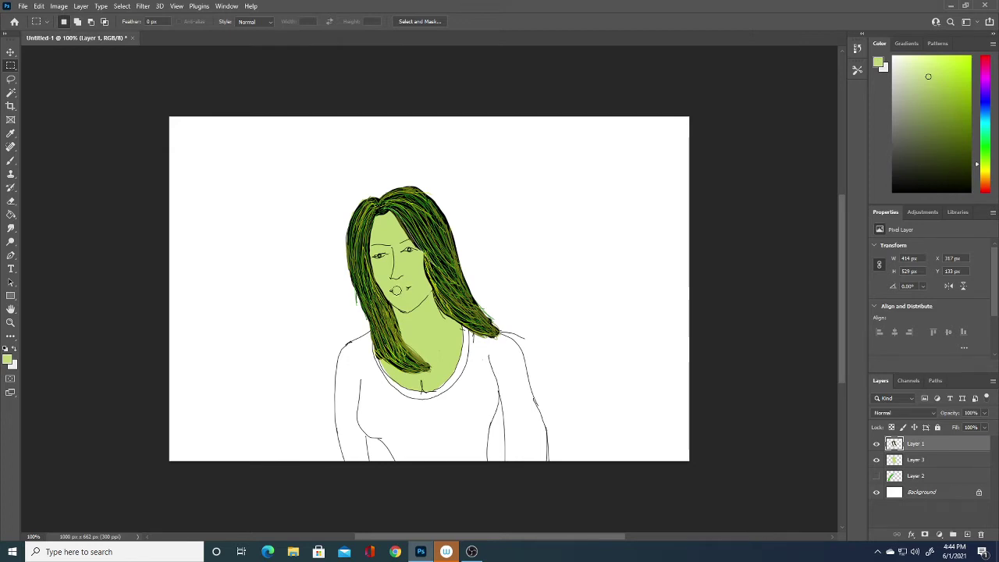
pyautogui.hotkey('ctrl', 'z')
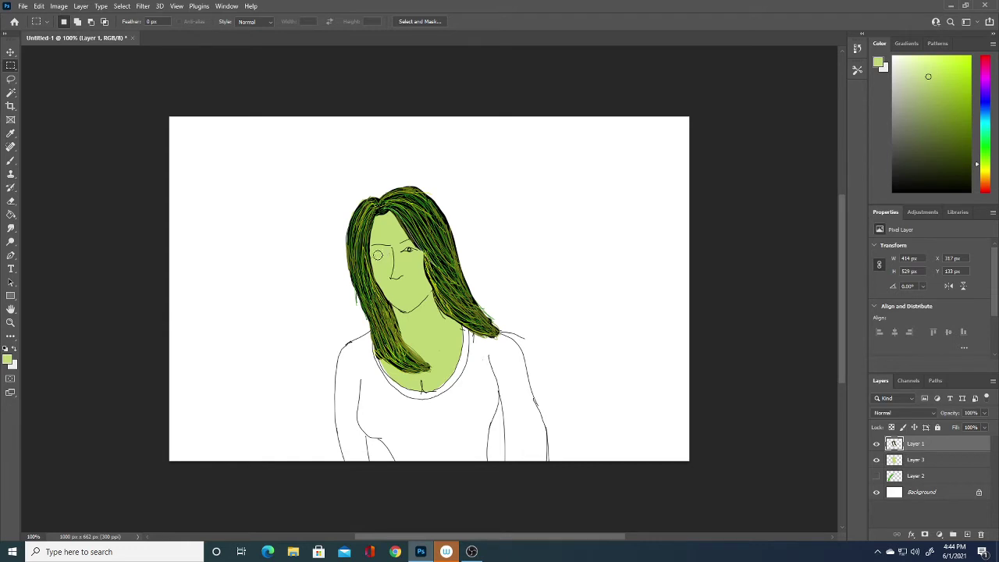
pyautogui.moveTo(373, 247); pyautogui.dragTo(393, 245)
pyautogui.rightClick(390, 261)
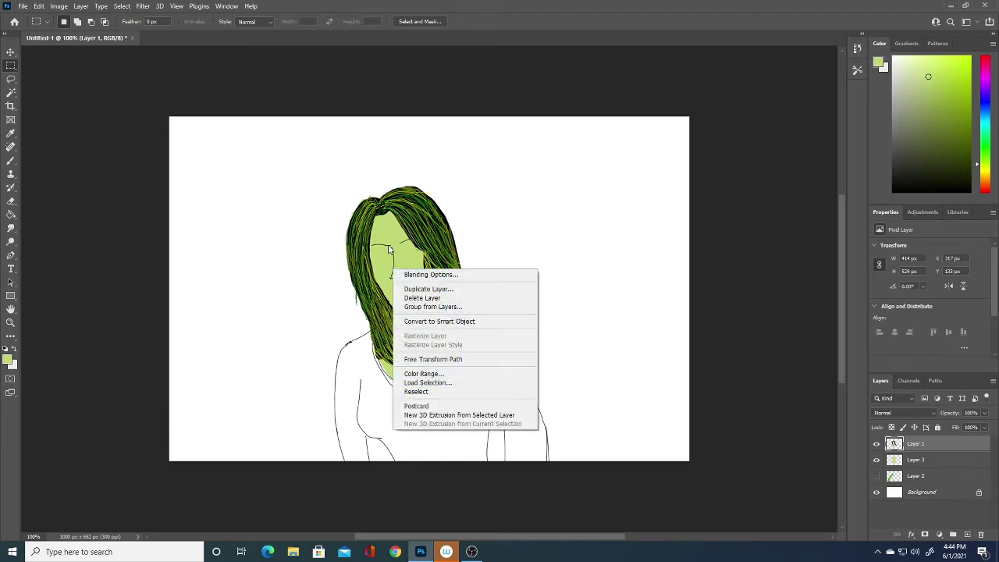
pyautogui.click(397, 256)
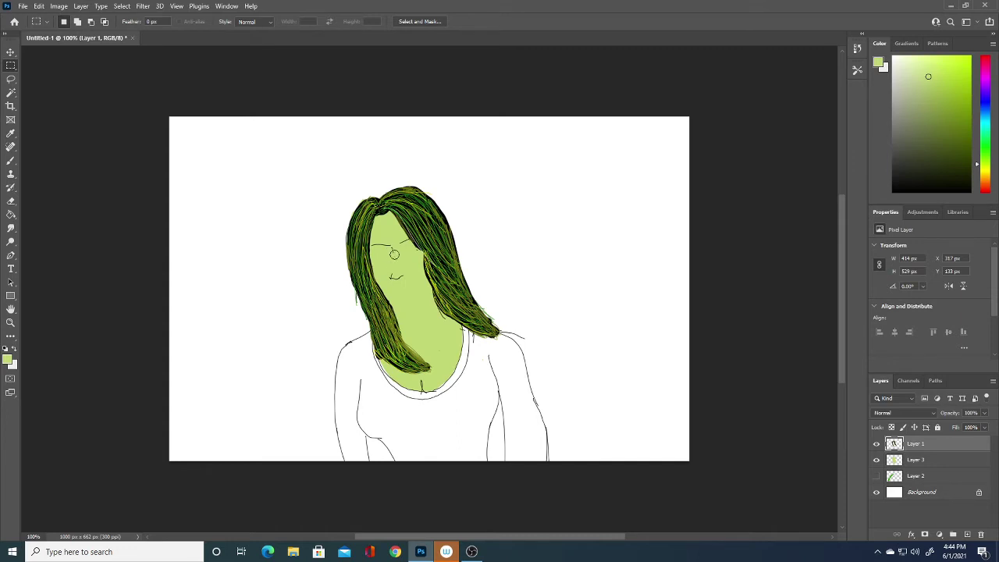
pyautogui.moveTo(392, 263)
pyautogui.mouseDown()
pyautogui.moveTo(376, 245)
pyautogui.moveTo(401, 244)
pyautogui.moveTo(405, 283)
pyautogui.mouseUp()
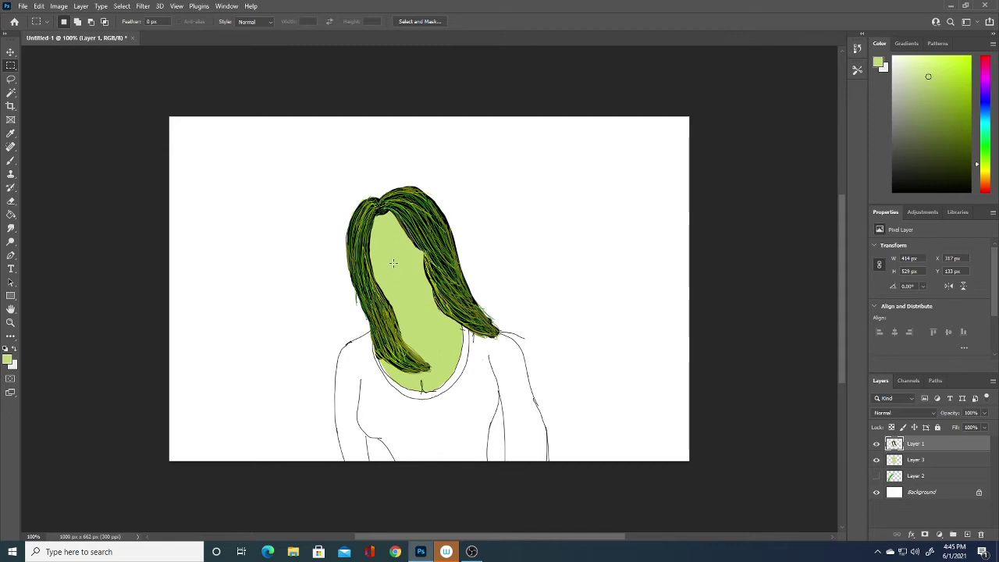
pyautogui.moveTo(389, 252); pyautogui.dragTo(389, 275)
# - Try the Clone Stamp on the face, dismissing the missing clone source errors
pyautogui.click(11, 162)
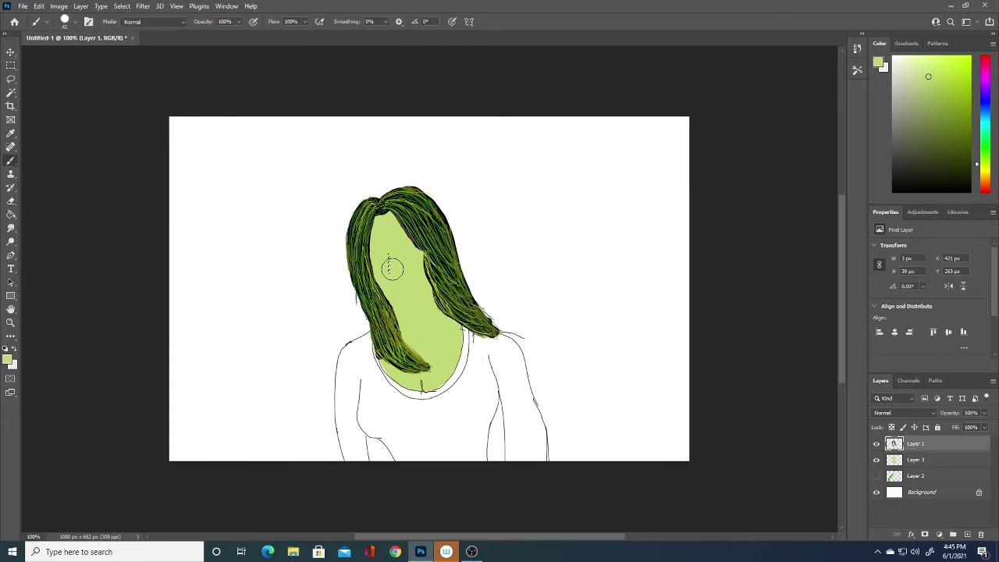
pyautogui.click(11, 175)
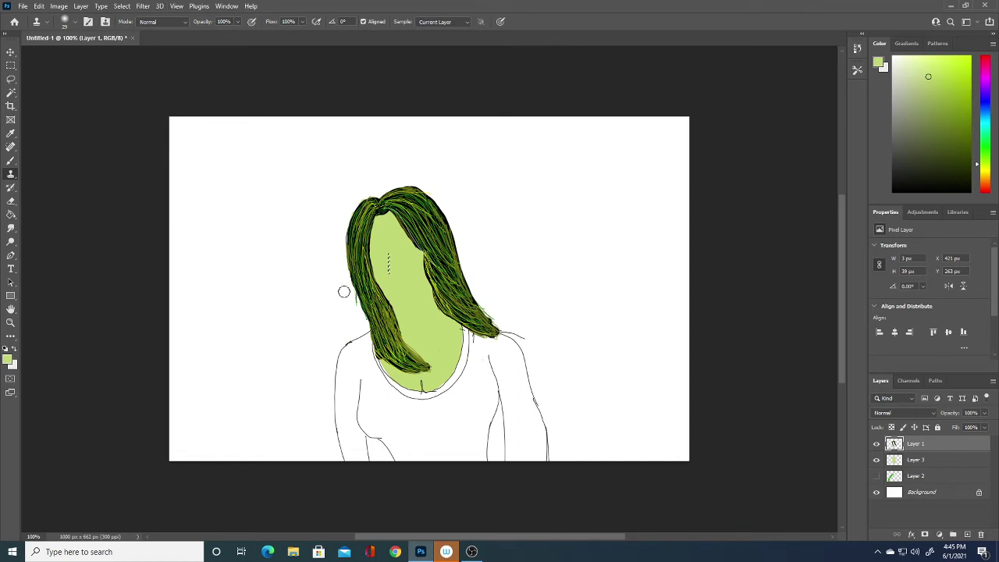
pyautogui.click(406, 301)
pyautogui.click(499, 212)
pyautogui.rightClick(400, 234)
pyautogui.click(426, 210)
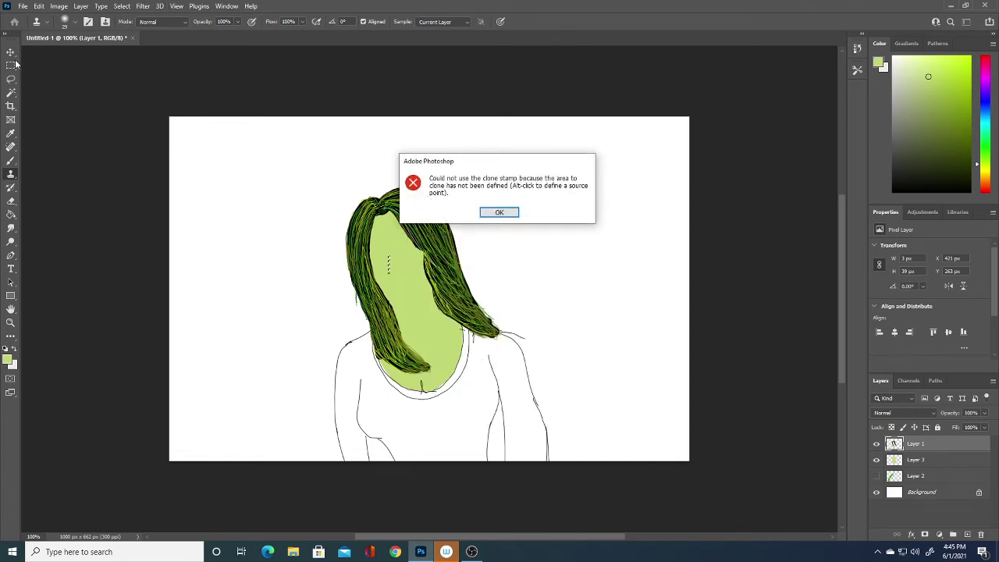
pyautogui.click(499, 213)
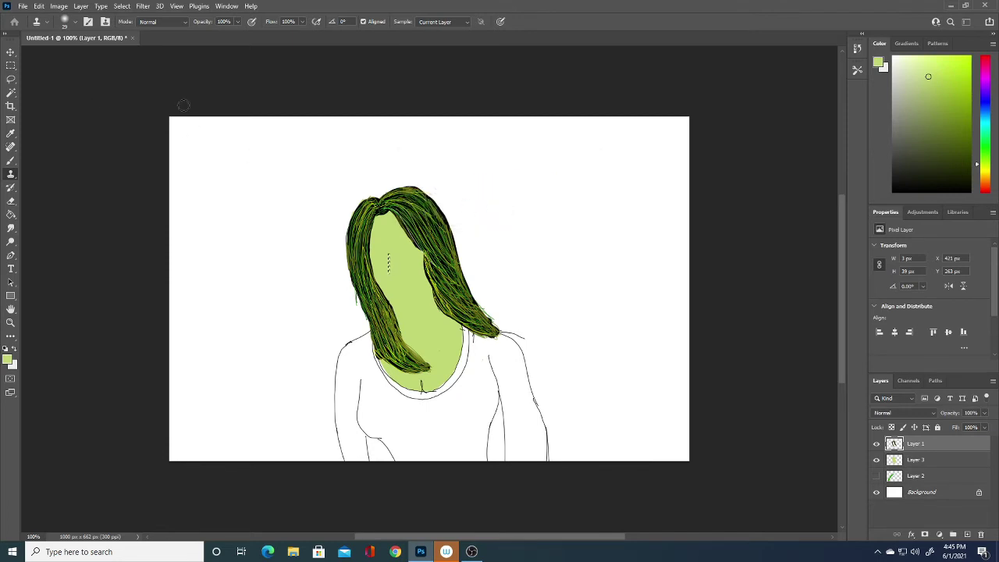
# - Deselect the small mark on the face and bring up the foreground colour picker
pyautogui.click(11, 66)
pyautogui.click(121, 119)
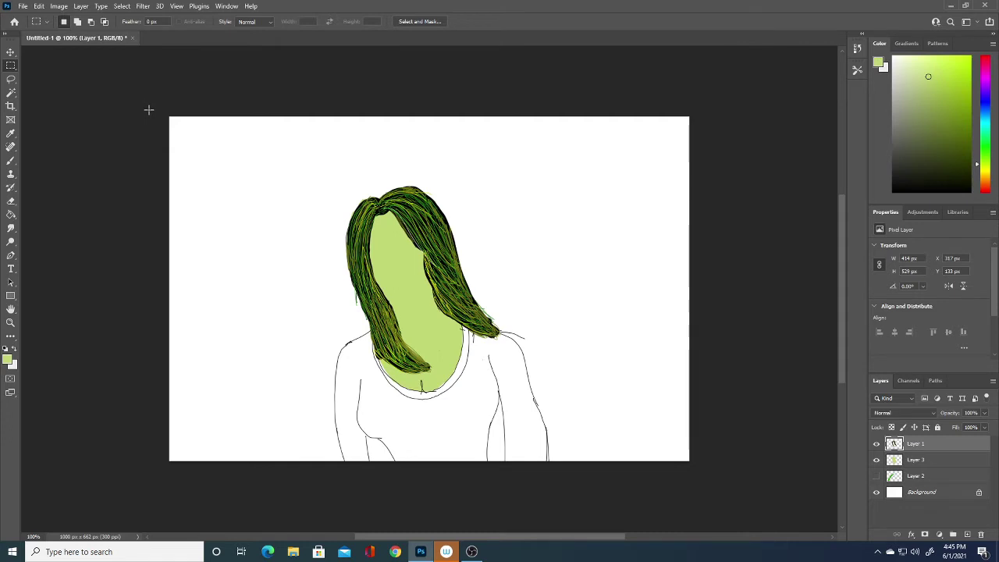
pyautogui.click(8, 359)
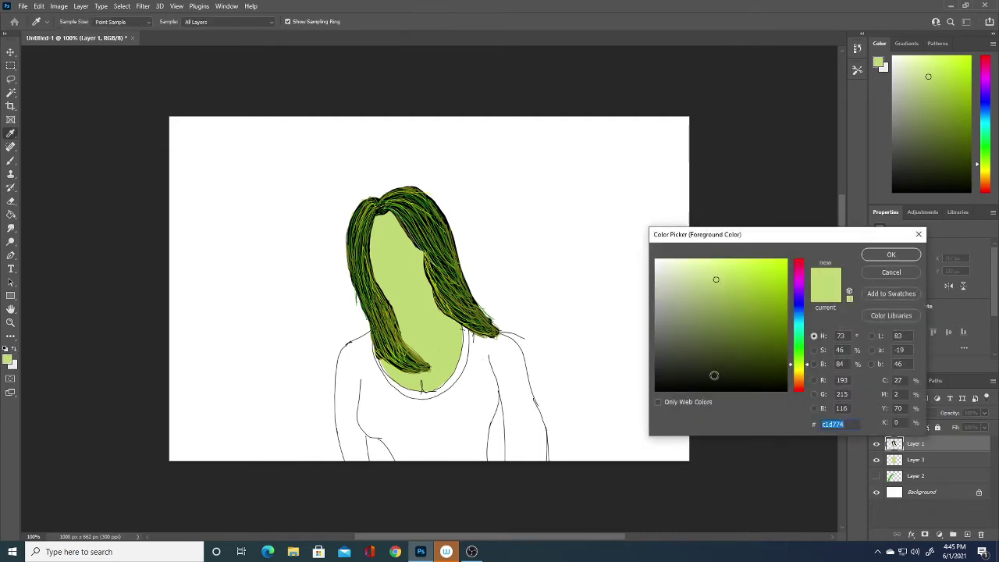
# - Set the foreground colour to black and the Brush size to 1 px
pyautogui.click(696, 378)
pyautogui.click(900, 258)
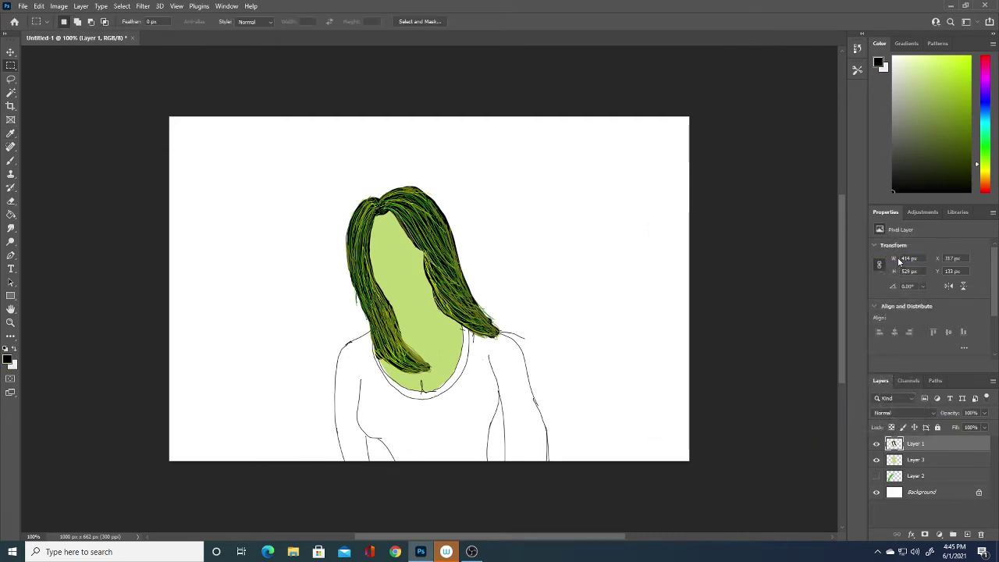
pyautogui.click(11, 160)
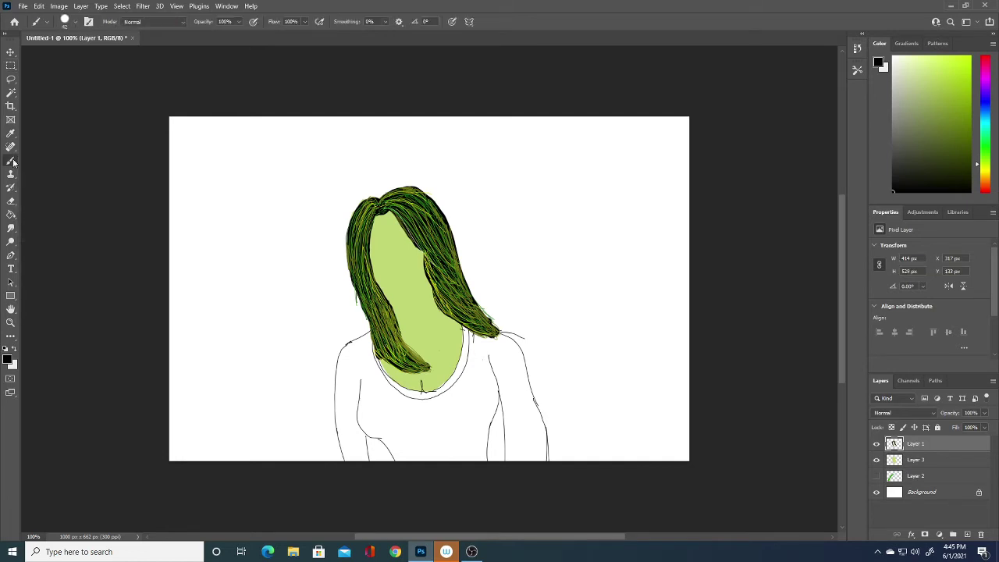
pyautogui.click(75, 22)
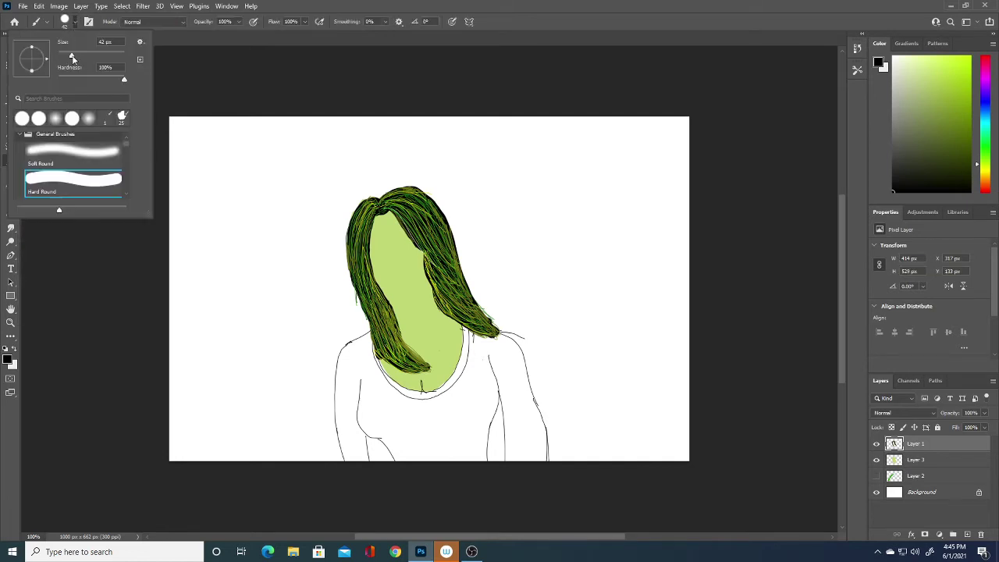
pyautogui.moveTo(72, 56); pyautogui.dragTo(41, 57)
# - Draw a test nose line, toggle Layer 1's visibility to check it, then undo it
pyautogui.moveTo(389, 253); pyautogui.dragTo(388, 271)
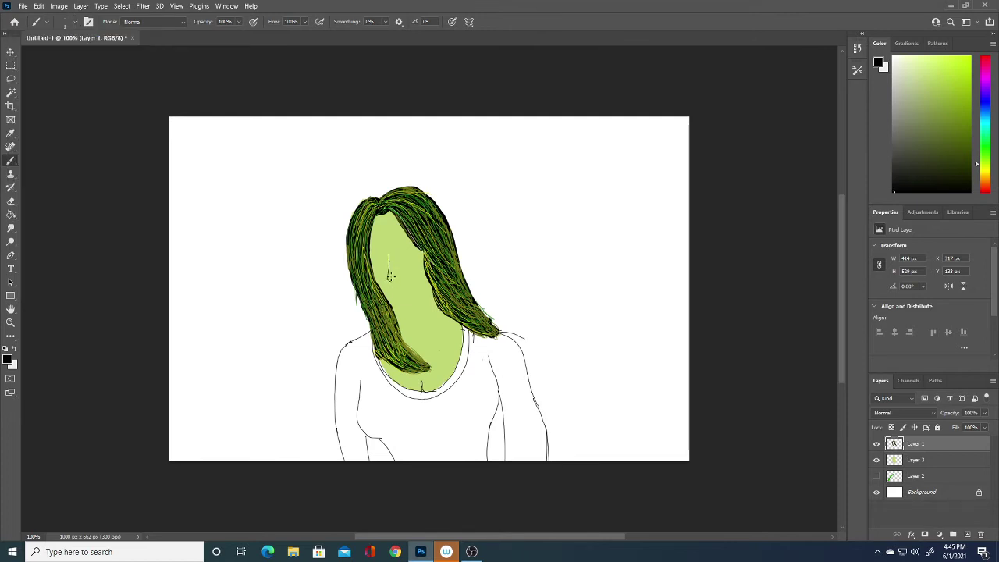
pyautogui.click(877, 444)
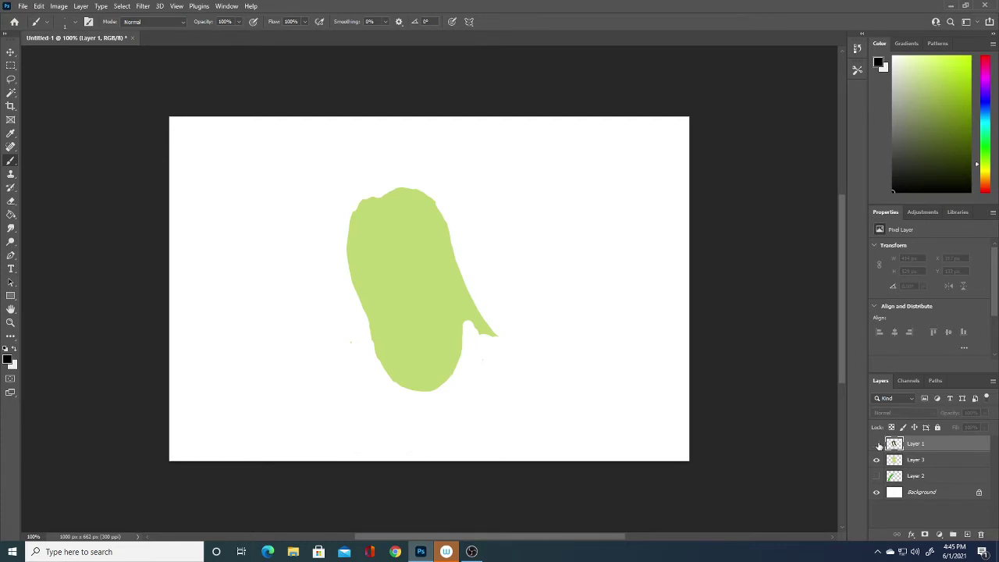
pyautogui.click(877, 444)
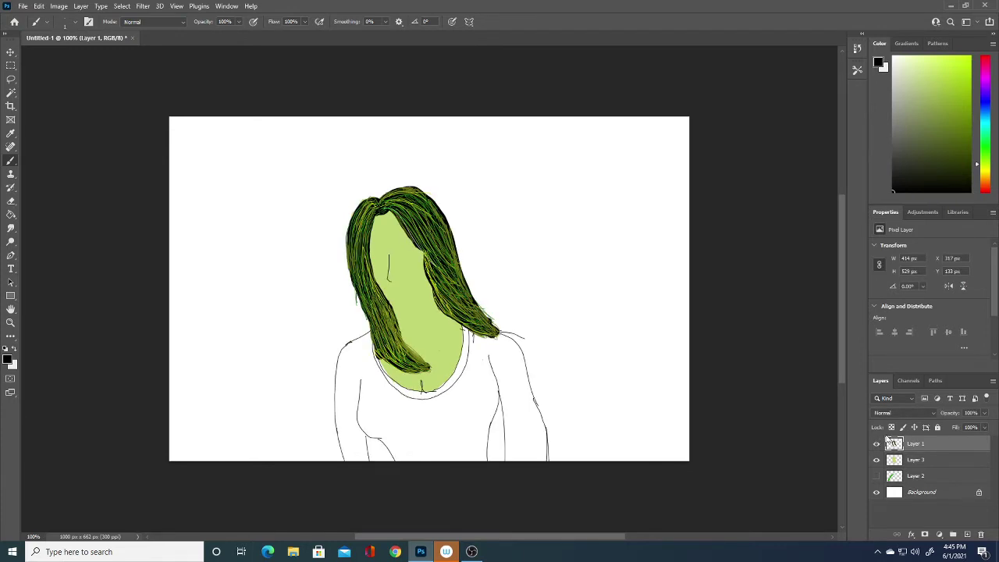
pyautogui.hotkey('ctrl', 'z')
# - Hide Layer 4 and sketch a first eyebrow stroke on a new layer
pyautogui.click(967, 533)
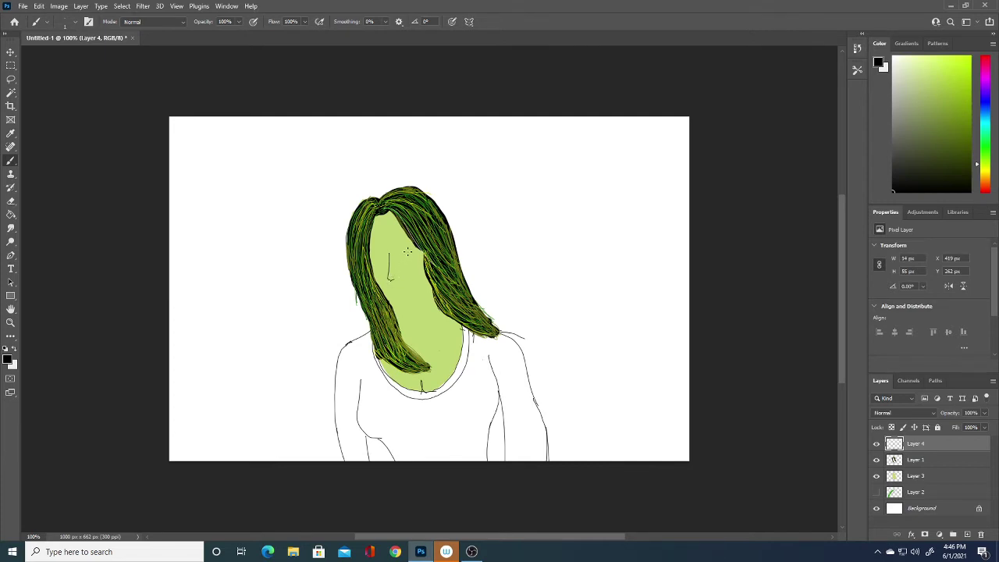
pyautogui.click(875, 445)
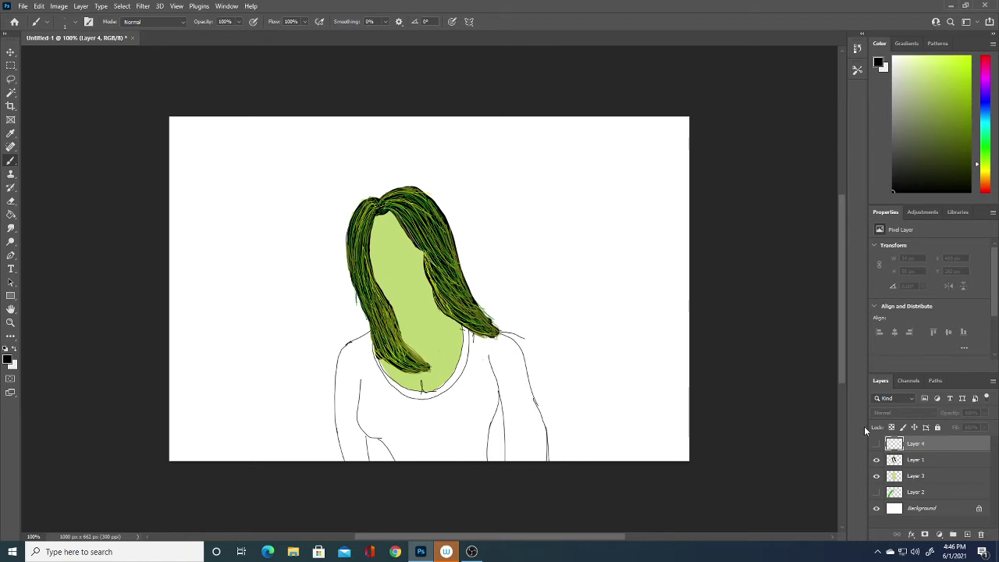
pyautogui.click(968, 535)
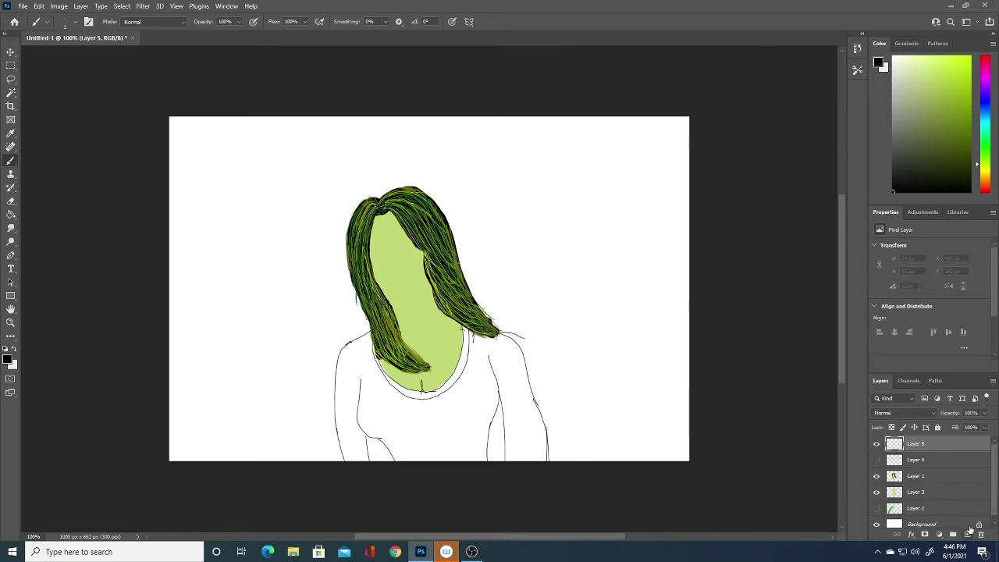
pyautogui.moveTo(375, 259); pyautogui.dragTo(402, 252)
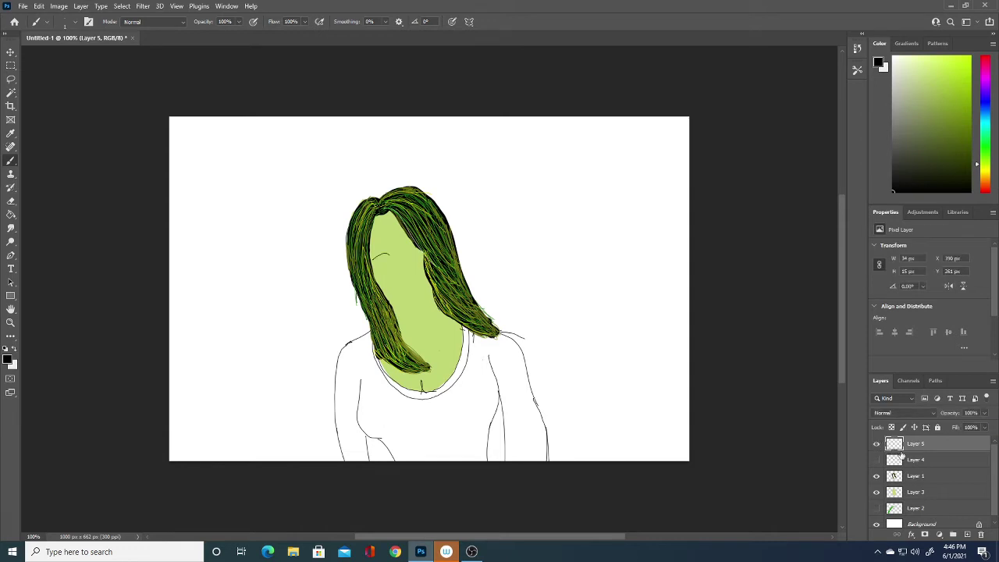
pyautogui.click(968, 535)
pyautogui.click(876, 459)
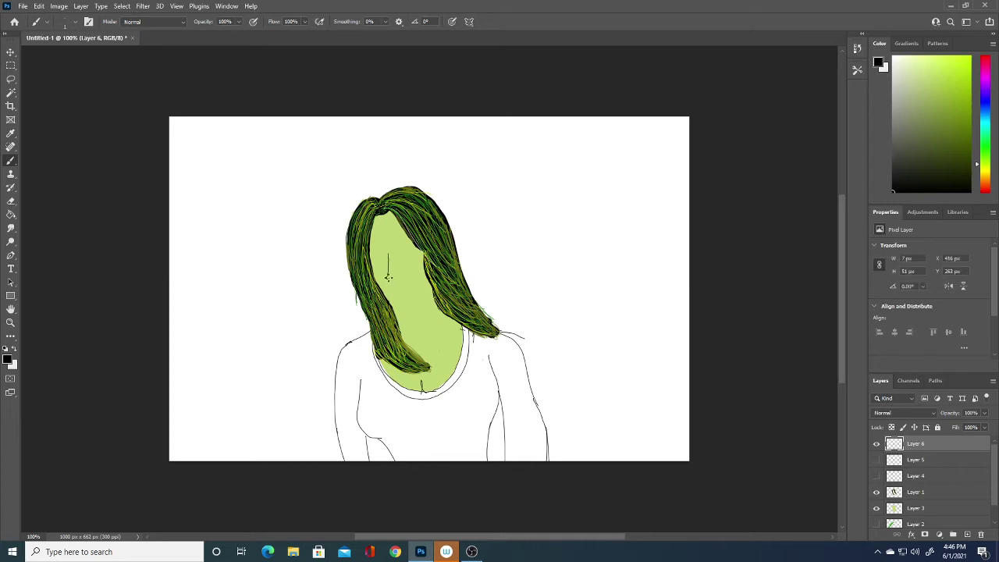
# - Retry curved eyebrows on fresh layers, hiding the previous sketch
pyautogui.click(968, 535)
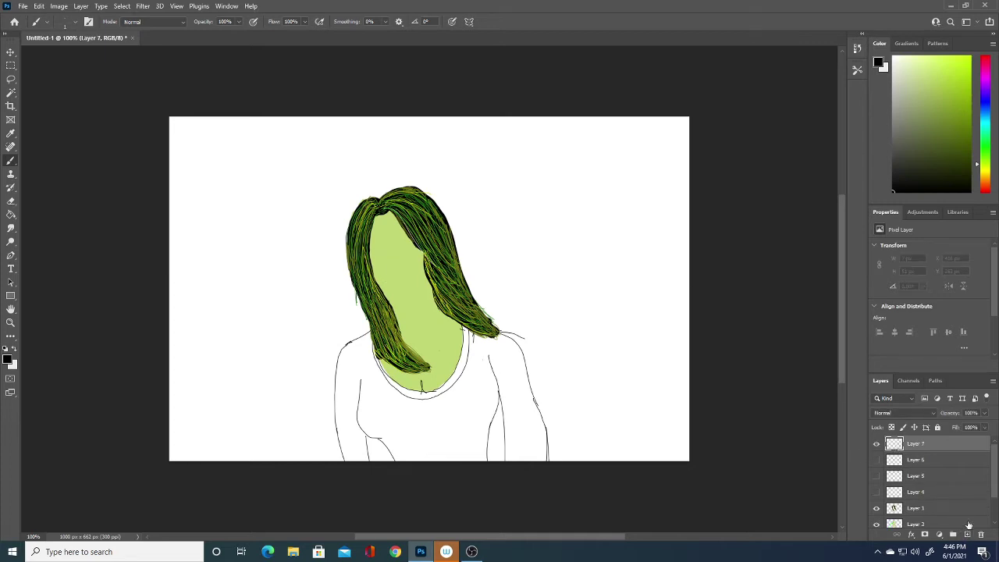
pyautogui.moveTo(373, 256); pyautogui.dragTo(419, 252)
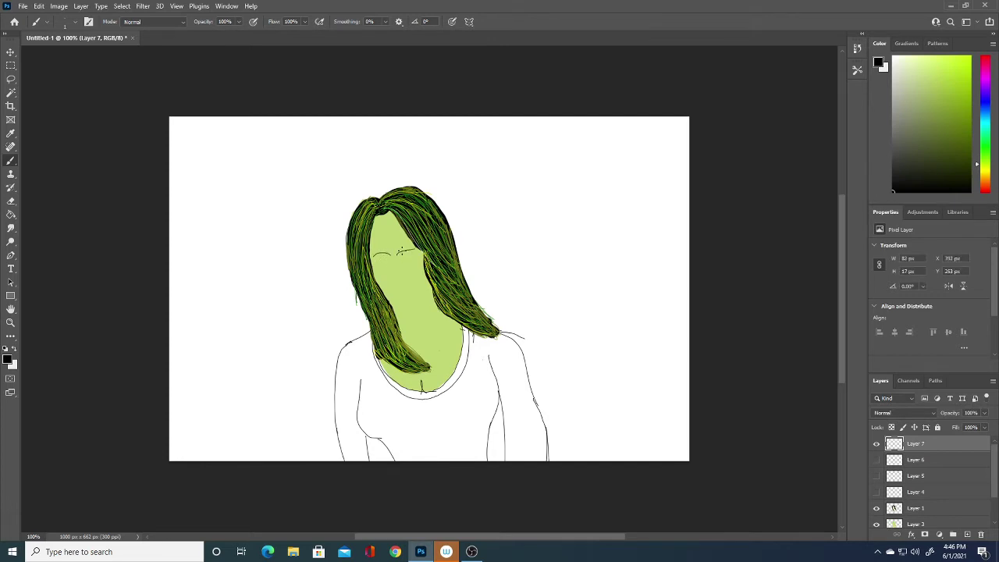
pyautogui.click(876, 443)
pyautogui.click(966, 534)
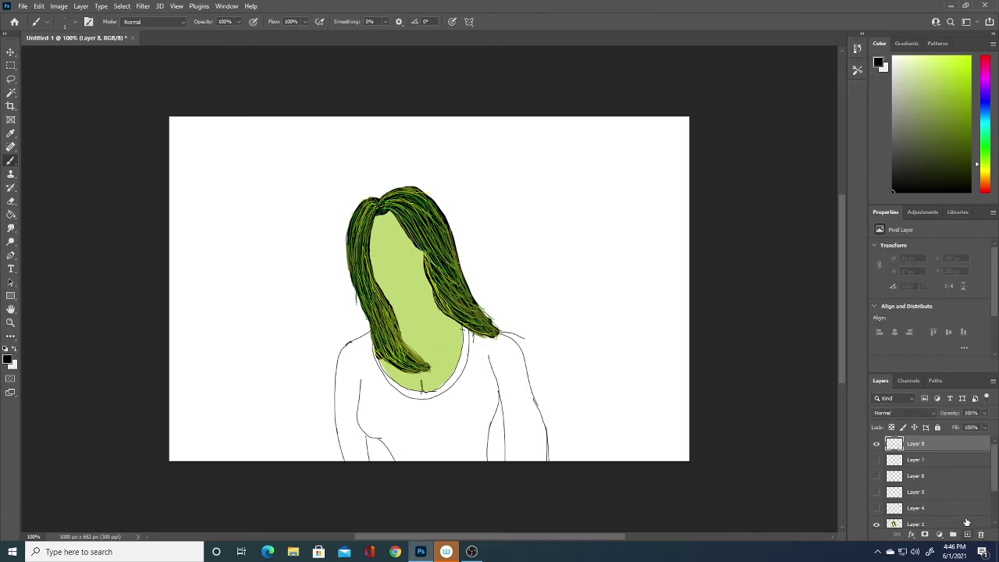
pyautogui.moveTo(396, 254)
pyautogui.mouseDown()
pyautogui.moveTo(415, 250)
pyautogui.moveTo(390, 254)
pyautogui.mouseUp()
# - On new Layer 9, draw the nose line and the right eyebrow
pyautogui.click(876, 444)
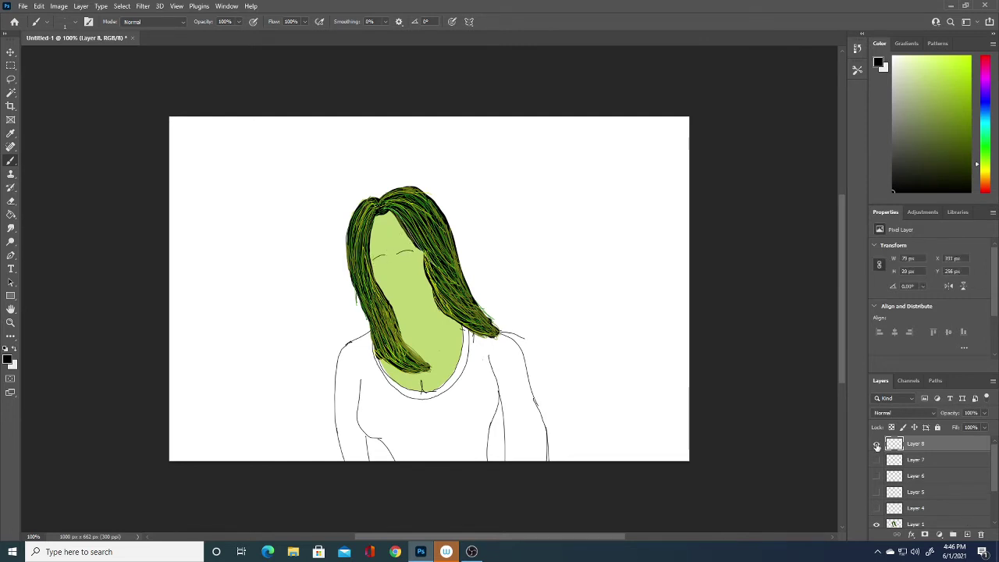
pyautogui.click(967, 534)
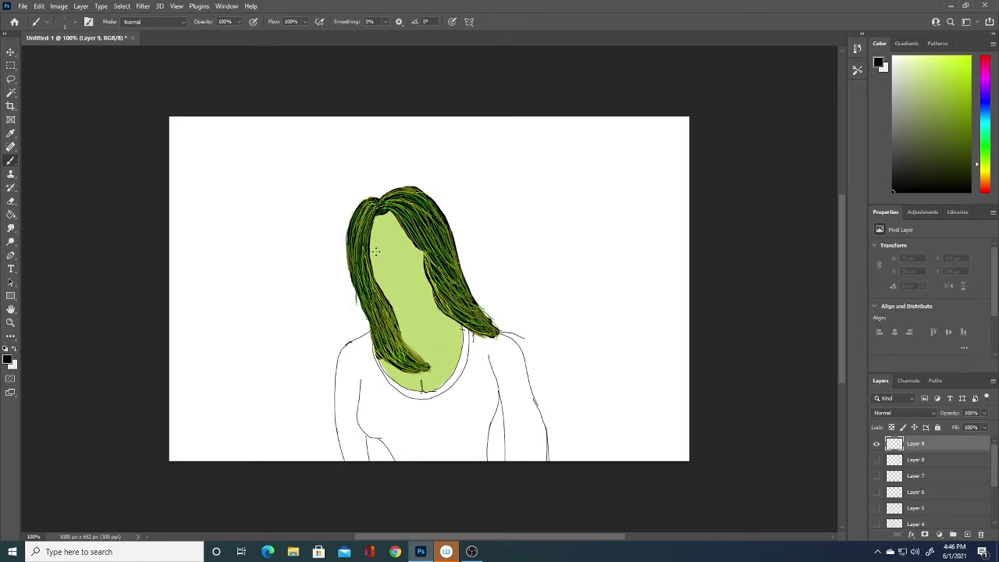
pyautogui.moveTo(375, 255); pyautogui.dragTo(392, 285)
pyautogui.moveTo(397, 256)
pyautogui.mouseDown()
pyautogui.moveTo(422, 252)
pyautogui.moveTo(390, 266)
pyautogui.moveTo(413, 260)
pyautogui.moveTo(407, 287)
pyautogui.mouseUp()
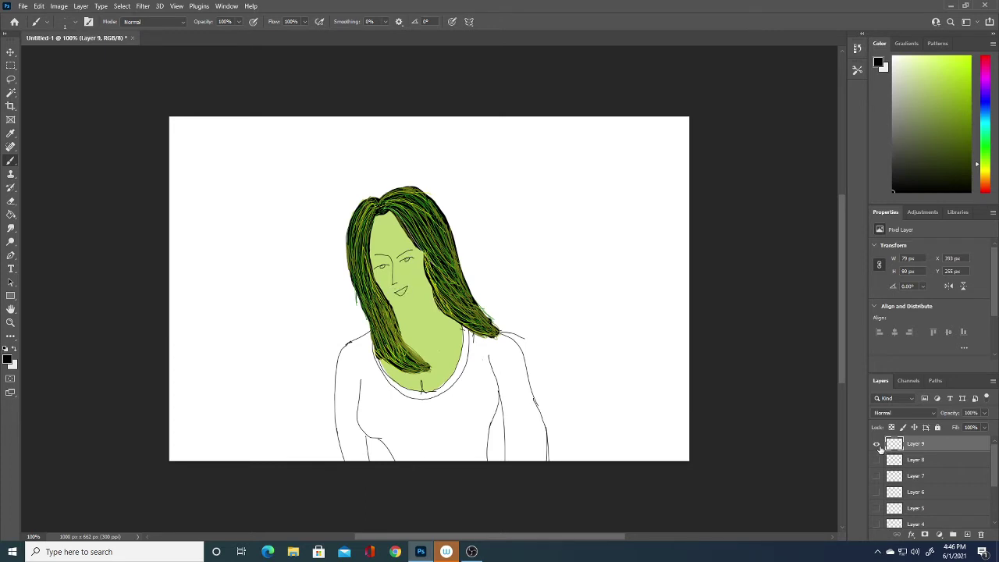
# - Hide Layer 9 and sketch trial nose and right-eye lines on Layers 10 and 11
pyautogui.click(876, 443)
pyautogui.click(967, 535)
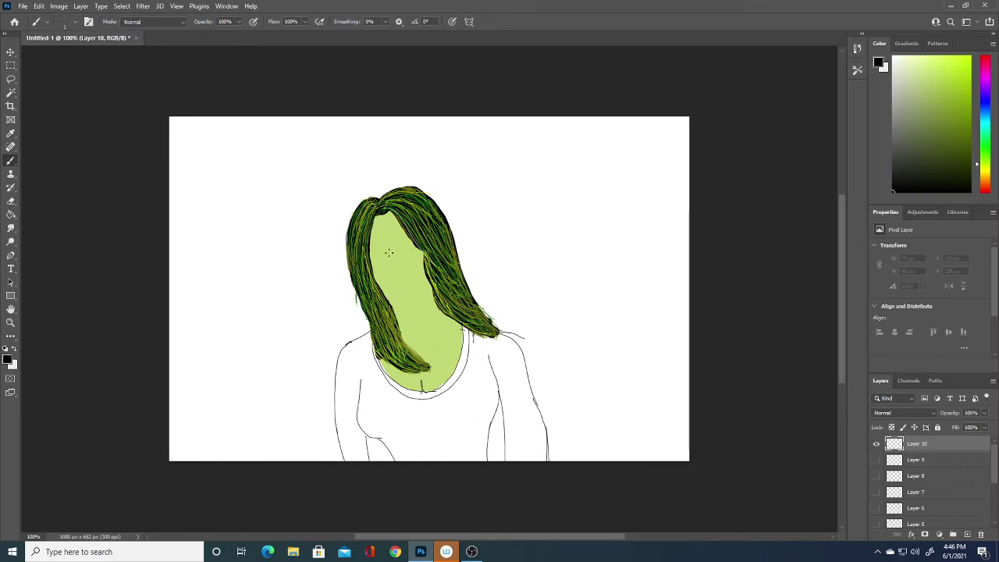
pyautogui.moveTo(390, 251)
pyautogui.mouseDown()
pyautogui.moveTo(387, 279)
pyautogui.moveTo(372, 255)
pyautogui.moveTo(416, 253)
pyautogui.moveTo(371, 260)
pyautogui.mouseUp()
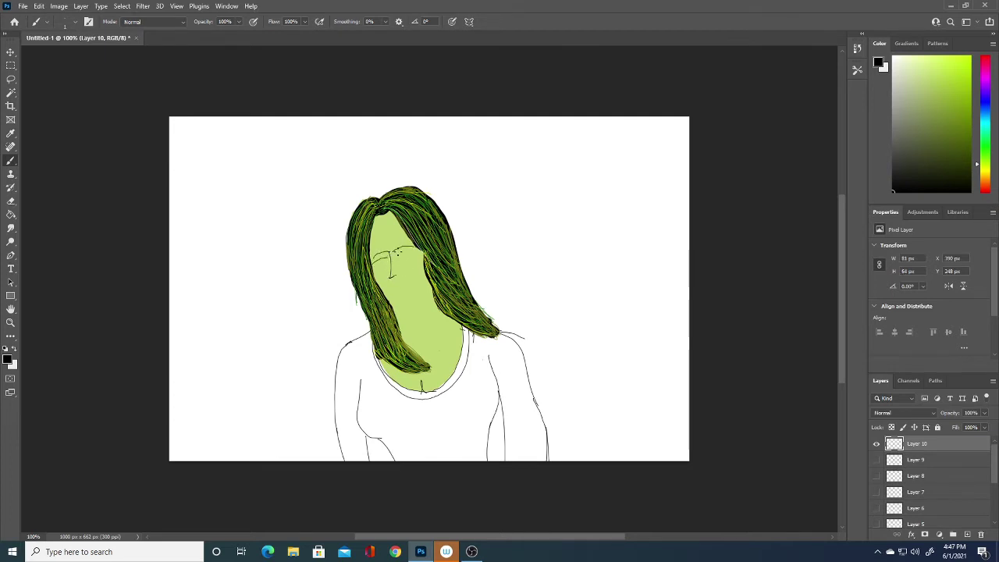
pyautogui.click(876, 444)
pyautogui.click(967, 535)
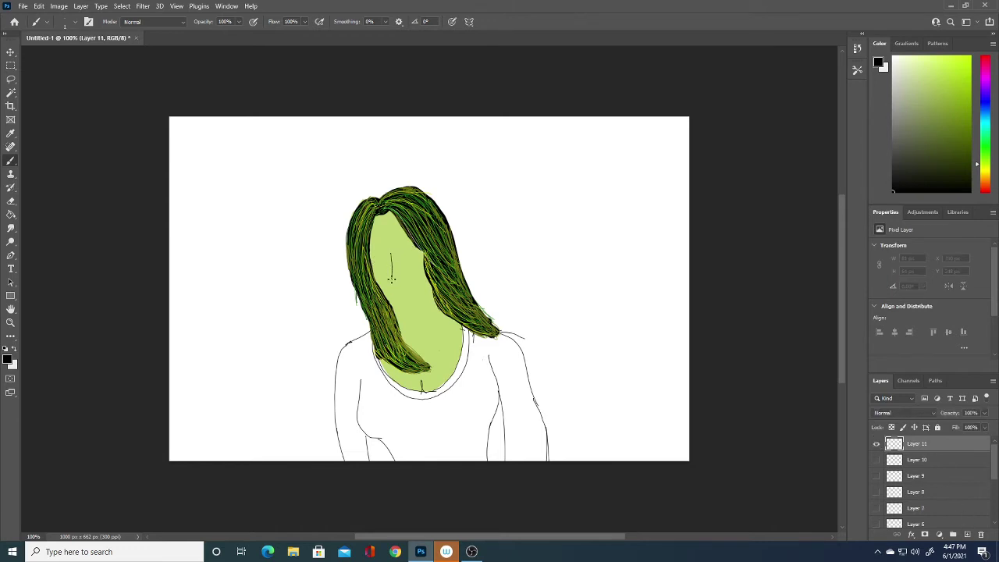
pyautogui.moveTo(392, 272); pyautogui.dragTo(399, 278)
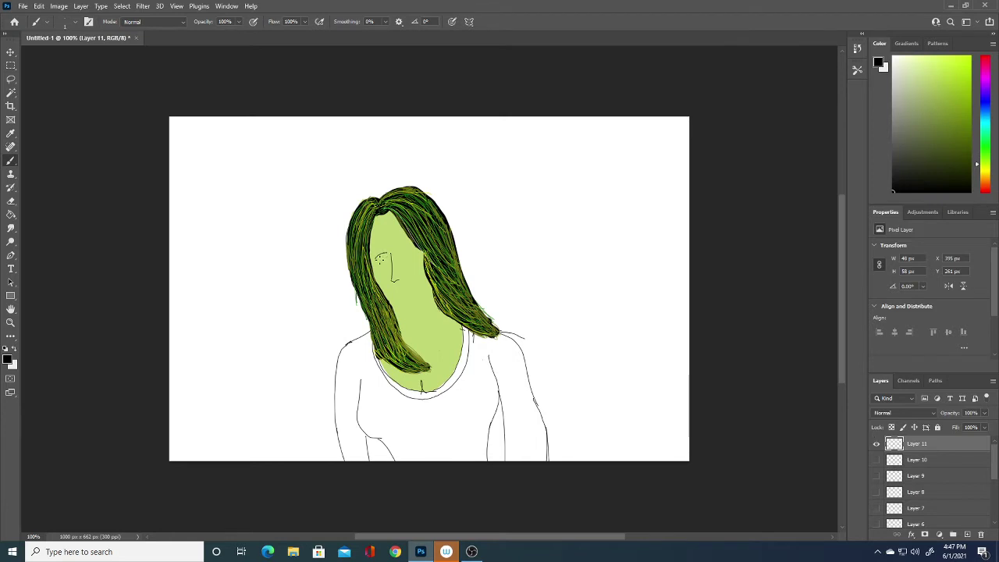
pyautogui.moveTo(396, 249)
pyautogui.mouseDown()
pyautogui.moveTo(415, 248)
pyautogui.moveTo(382, 265)
pyautogui.moveTo(404, 261)
pyautogui.mouseUp()
# - Try vertical nose strokes on Layers 12 and 13, hiding each earlier layer
pyautogui.click(876, 444)
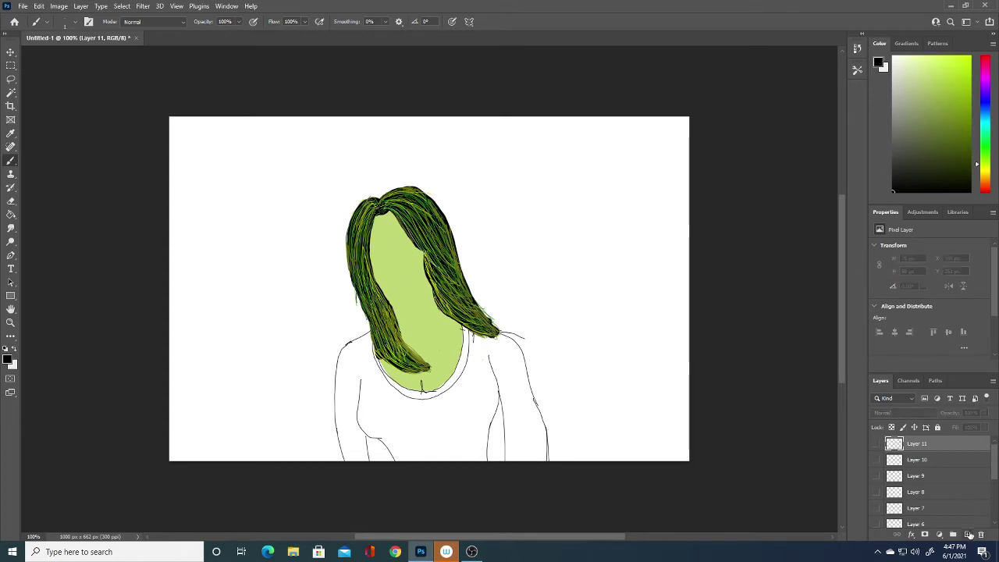
pyautogui.click(968, 535)
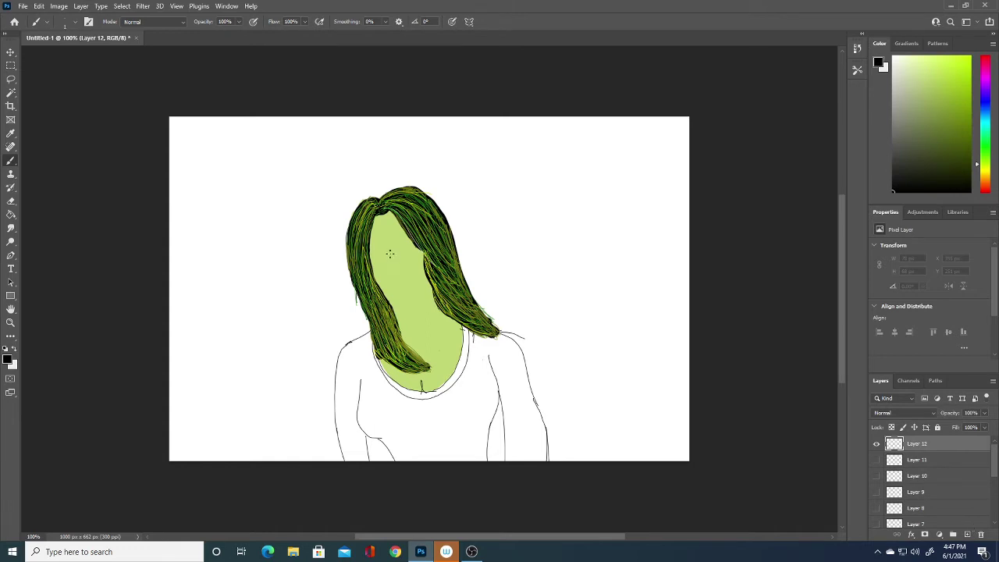
pyautogui.moveTo(389, 251); pyautogui.dragTo(394, 278)
pyautogui.click(876, 443)
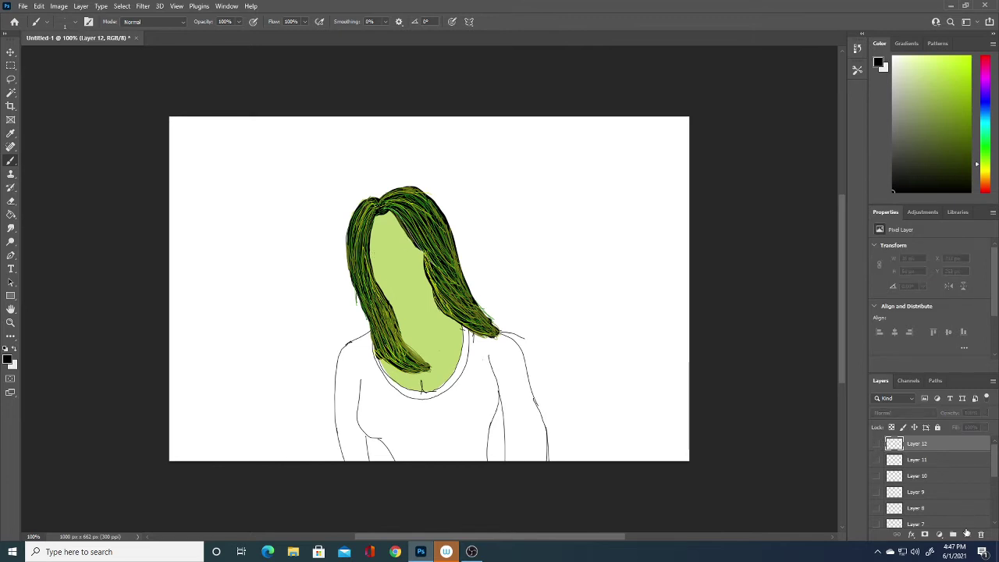
pyautogui.click(968, 534)
pyautogui.moveTo(394, 253); pyautogui.dragTo(400, 277)
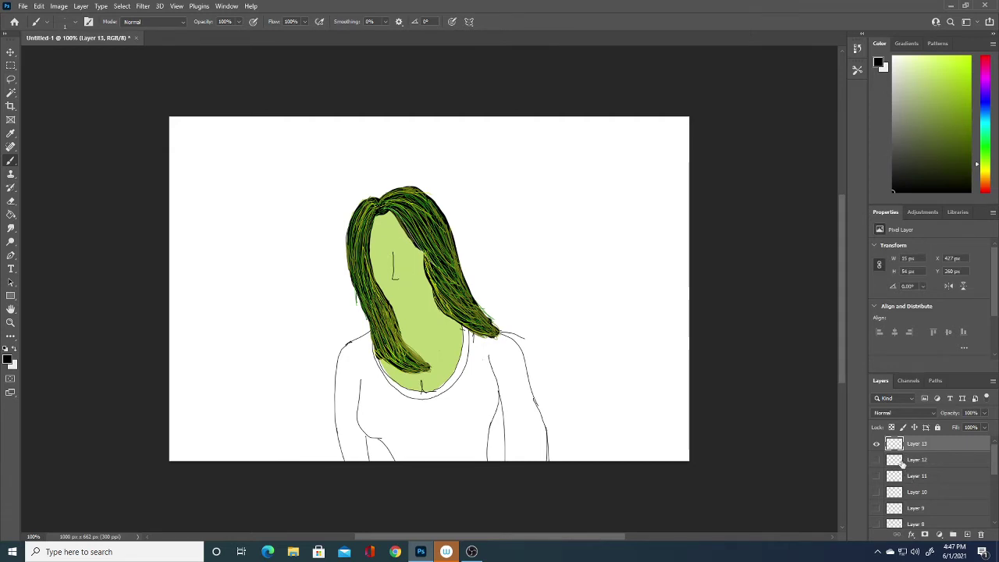
# - Sketch a left brow on Layer 14 and a nose line on Layer 15
pyautogui.click(876, 444)
pyautogui.click(968, 535)
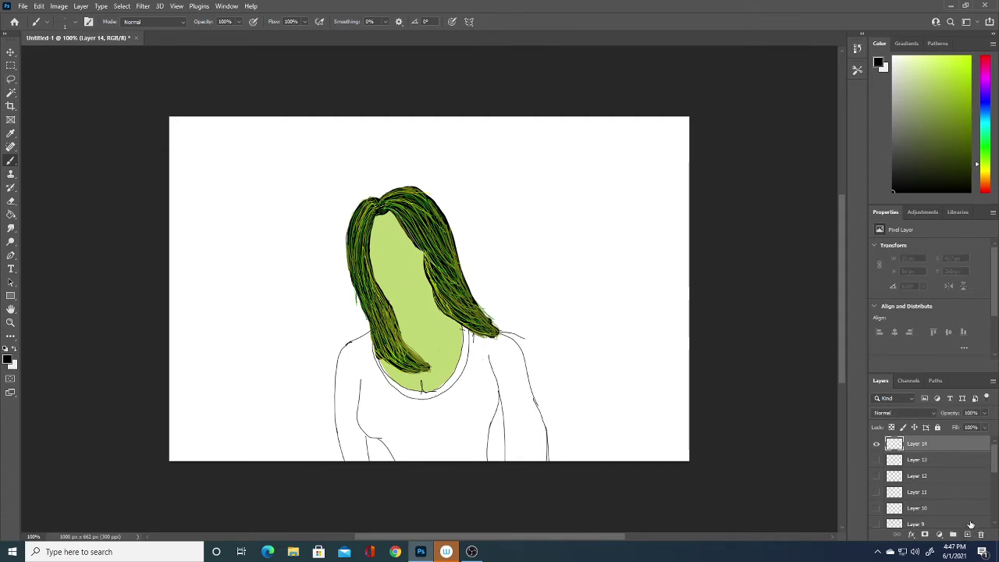
pyautogui.moveTo(374, 254)
pyautogui.mouseDown()
pyautogui.moveTo(415, 246)
pyautogui.moveTo(398, 279)
pyautogui.mouseUp()
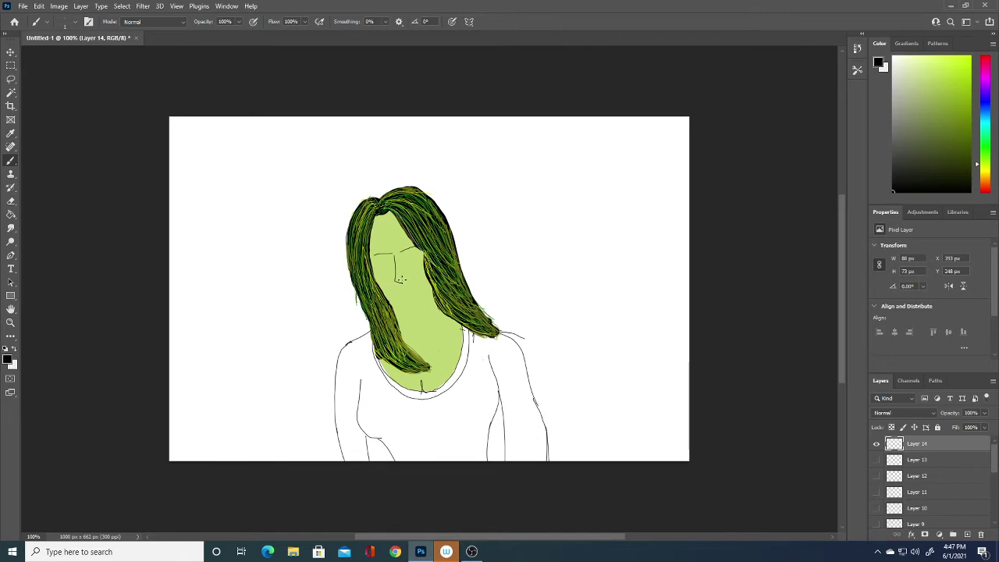
pyautogui.click(876, 443)
pyautogui.click(967, 534)
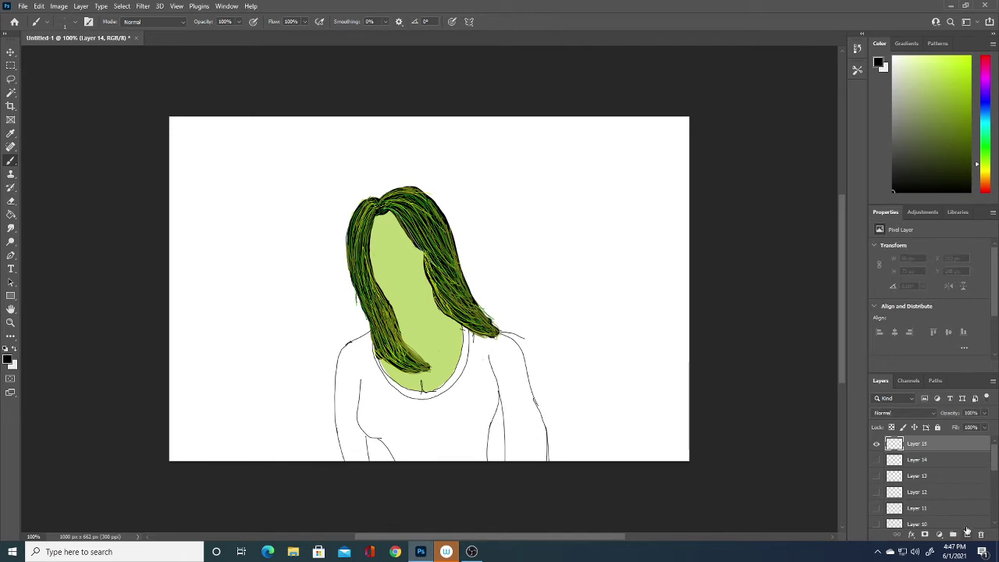
pyautogui.moveTo(390, 254); pyautogui.dragTo(397, 277)
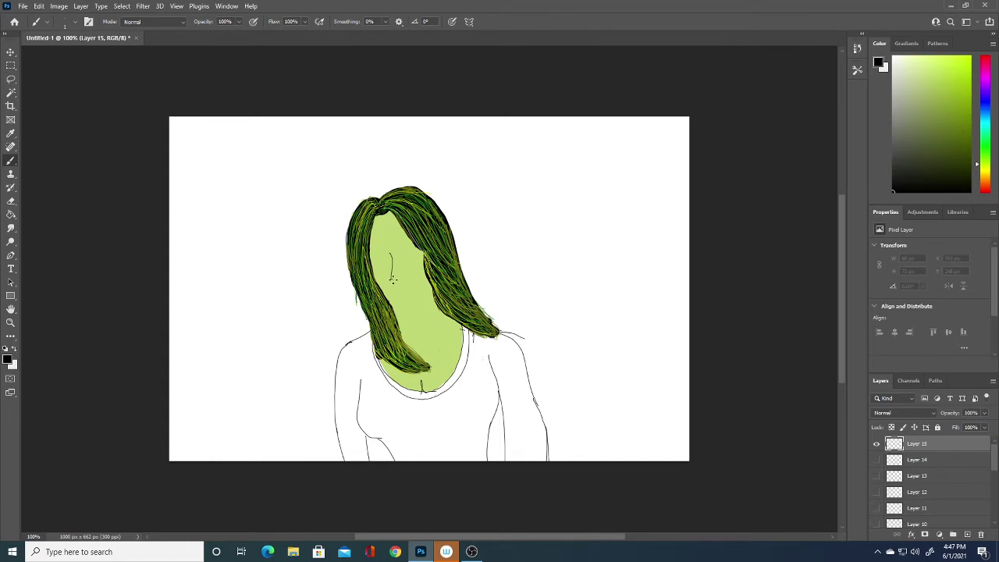
# - Sketch brow and nose on Layers 16–17, hide them, and add empty Layer 18
pyautogui.click(876, 443)
pyautogui.click(968, 535)
pyautogui.moveTo(374, 255)
pyautogui.mouseDown()
pyautogui.moveTo(416, 252)
pyautogui.moveTo(401, 283)
pyautogui.mouseUp()
pyautogui.click(876, 460)
pyautogui.click(968, 535)
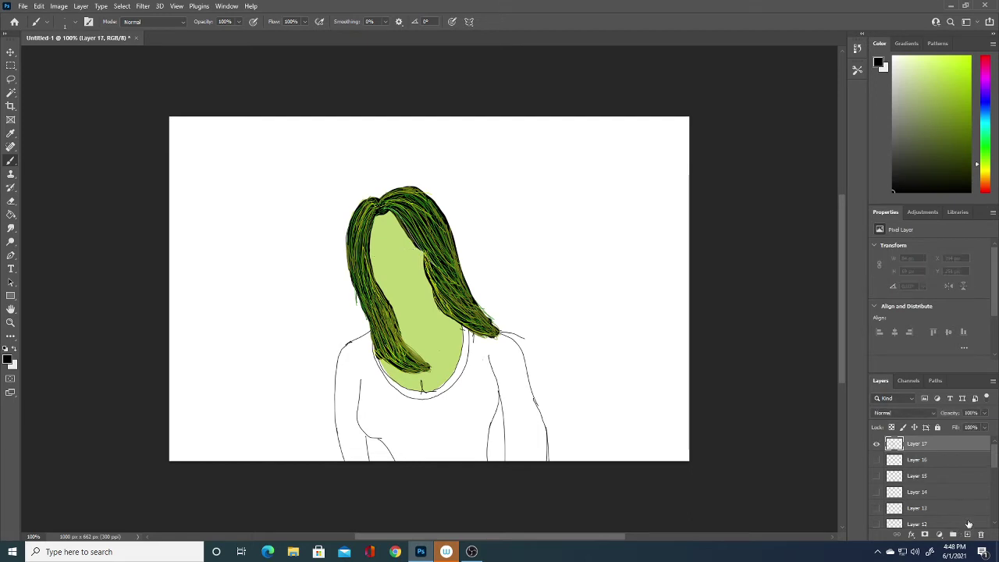
pyautogui.moveTo(389, 251); pyautogui.dragTo(394, 279)
pyautogui.click(876, 443)
pyautogui.click(967, 534)
# - Draw the closed-eye lines and the nose with its base on Layer 18
pyautogui.moveTo(371, 254); pyautogui.dragTo(419, 243)
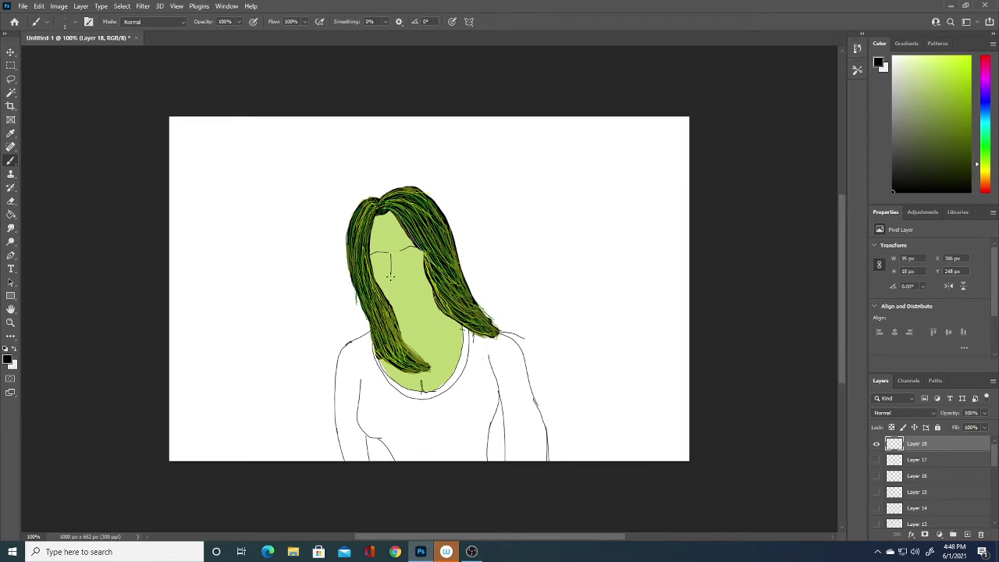
pyautogui.moveTo(392, 276); pyautogui.dragTo(390, 283)
pyautogui.moveTo(390, 283)
pyautogui.mouseDown()
pyautogui.moveTo(400, 281)
pyautogui.moveTo(389, 258)
pyautogui.moveTo(414, 251)
pyautogui.mouseUp()
pyautogui.moveTo(409, 254); pyautogui.dragTo(421, 254)
# - Try marks and mouth strokes below the nose, undoing the mouth attempts
pyautogui.moveTo(397, 291); pyautogui.dragTo(390, 289)
pyautogui.click(396, 291)
pyautogui.moveTo(391, 289); pyautogui.dragTo(402, 288)
pyautogui.hotkey('ctrl', 'z')
pyautogui.moveTo(392, 289); pyautogui.dragTo(404, 288)
pyautogui.hotkey('ctrl', 'z')
pyautogui.hotkey('ctrl', 'z')
# - Sketch a small mouth with cheek and chin marks, undoing the rejected strokes
pyautogui.rightClick(392, 289)
pyautogui.click(389, 288)
pyautogui.moveTo(399, 288); pyautogui.dragTo(404, 290)
pyautogui.hotkey('ctrl', 'z')
pyautogui.hotkey('ctrl', 'z')
pyautogui.hotkey('ctrl', 'z')
pyautogui.moveTo(400, 292); pyautogui.dragTo(406, 288)
pyautogui.moveTo(422, 284)
pyautogui.mouseDown()
pyautogui.moveTo(416, 295)
pyautogui.moveTo(420, 277)
pyautogui.mouseUp()
pyautogui.hotkey('ctrl', 'z')
pyautogui.moveTo(386, 305); pyautogui.dragTo(416, 302)
pyautogui.hotkey('ctrl', 'z')
pyautogui.moveTo(399, 291); pyautogui.dragTo(405, 287)
# - Dot marks right of the mouth and draw the lip lines
pyautogui.click(405, 287)
pyautogui.click(409, 284)
pyautogui.moveTo(400, 290); pyautogui.dragTo(408, 289)
pyautogui.hotkey('ctrl', 'z')
pyautogui.hotkey('ctrl', 'z')
pyautogui.hotkey('ctrl', 'z')
pyautogui.moveTo(401, 286); pyautogui.dragTo(404, 294)
pyautogui.moveTo(385, 290); pyautogui.dragTo(406, 289)
# - Undo a stray chin stroke, draw the jaw line, and mark the right eye
pyautogui.moveTo(406, 306); pyautogui.dragTo(438, 262)
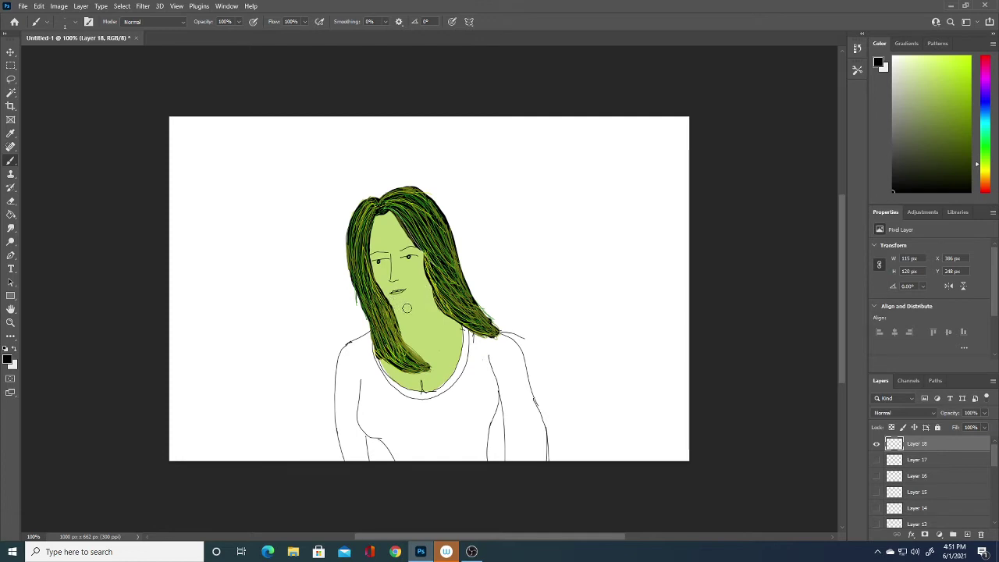
pyautogui.hotkey('ctrl', 'z')
pyautogui.moveTo(383, 298)
pyautogui.mouseDown()
pyautogui.moveTo(407, 310)
pyautogui.moveTo(429, 290)
pyautogui.mouseUp()
pyautogui.moveTo(405, 256); pyautogui.dragTo(406, 255)
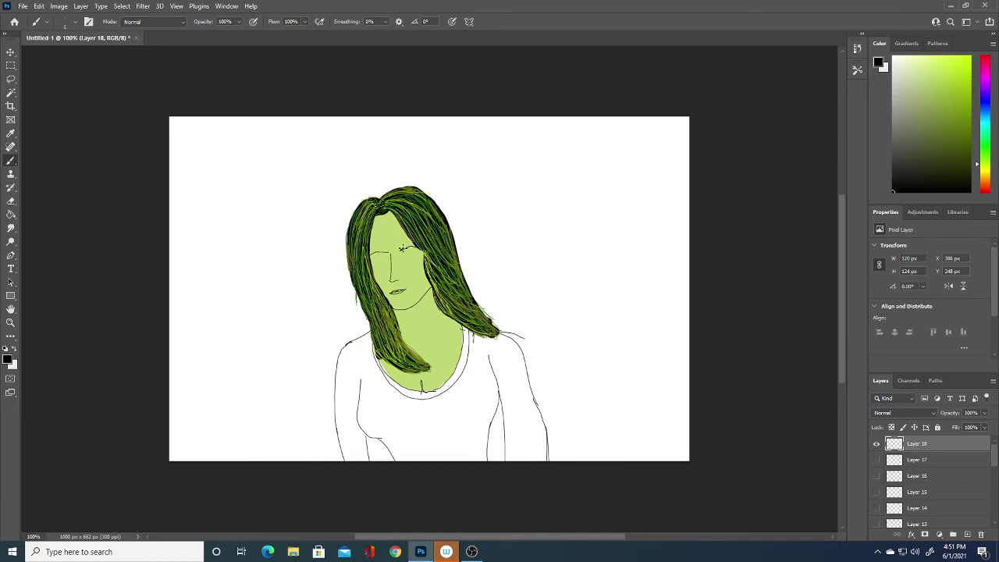
# - Extend the left eyelid line and add a short stroke between the eyes
pyautogui.moveTo(402, 249)
pyautogui.mouseDown()
pyautogui.moveTo(412, 246)
pyautogui.moveTo(372, 253)
pyautogui.mouseUp()
pyautogui.moveTo(384, 252)
pyautogui.mouseDown()
pyautogui.moveTo(375, 254)
pyautogui.moveTo(414, 251)
pyautogui.mouseUp()
# - Stamp five small dots on the left face and a three-dot cluster on the forehead
pyautogui.click(376, 261)
pyautogui.click(381, 263)
pyautogui.click(377, 267)
pyautogui.click(382, 269)
pyautogui.click(378, 264)
pyautogui.click(400, 238)
pyautogui.click(404, 241)
pyautogui.click(399, 243)
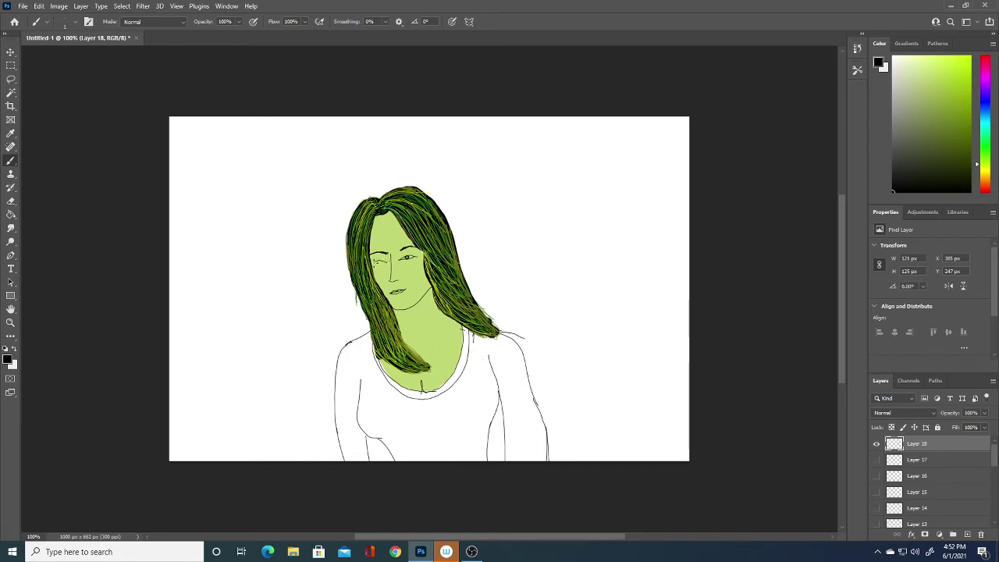
# - Paint two short dark vertical strokes over the woman's left eye
pyautogui.moveTo(374, 256); pyautogui.dragTo(370, 268)
pyautogui.moveTo(373, 258); pyautogui.dragTo(372, 267)
# - Select the right eye with a rectangular marquee and copy it to a new Layer 19
pyautogui.click(11, 65)
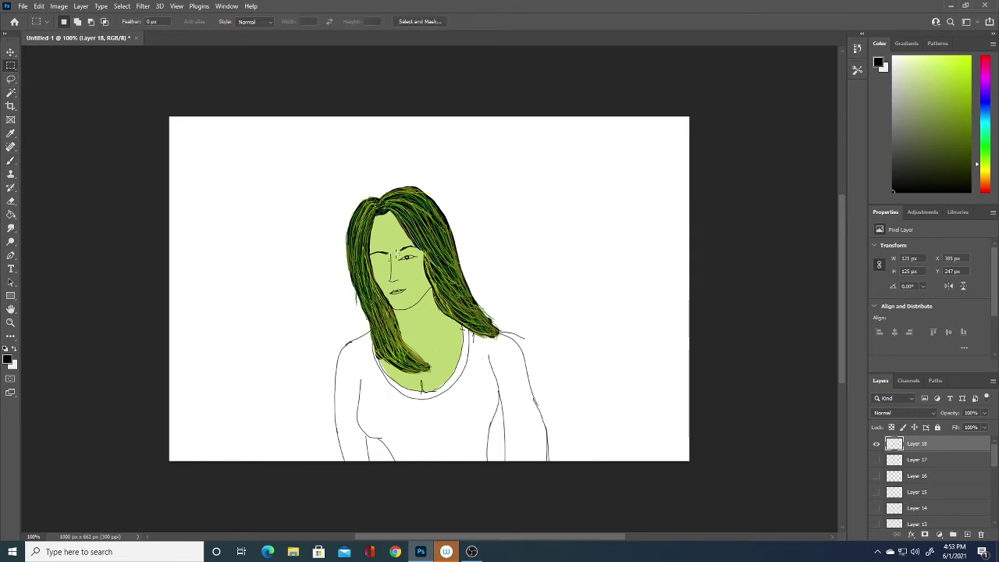
pyautogui.moveTo(395, 253); pyautogui.dragTo(427, 264)
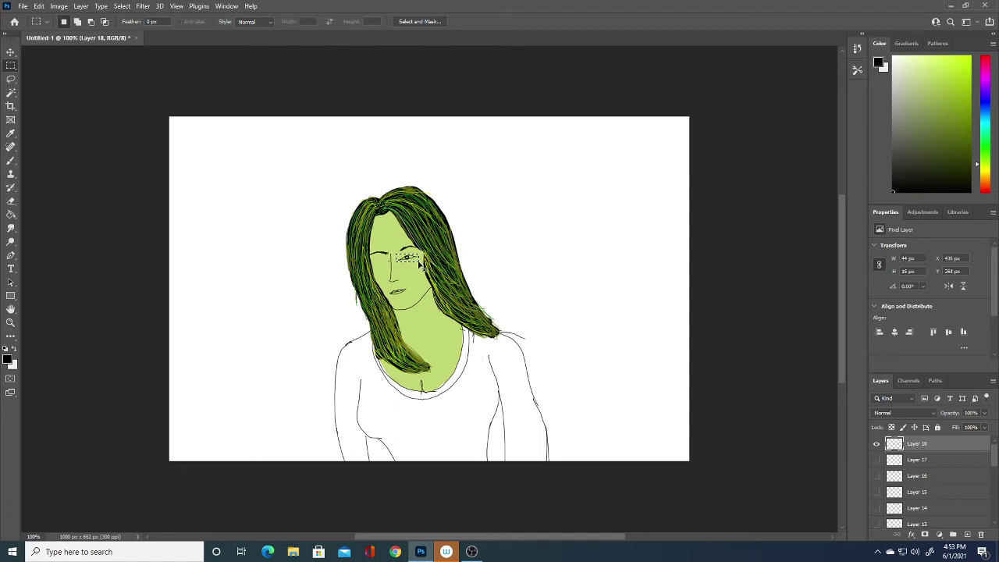
pyautogui.hotkey('ctrl', 'j')
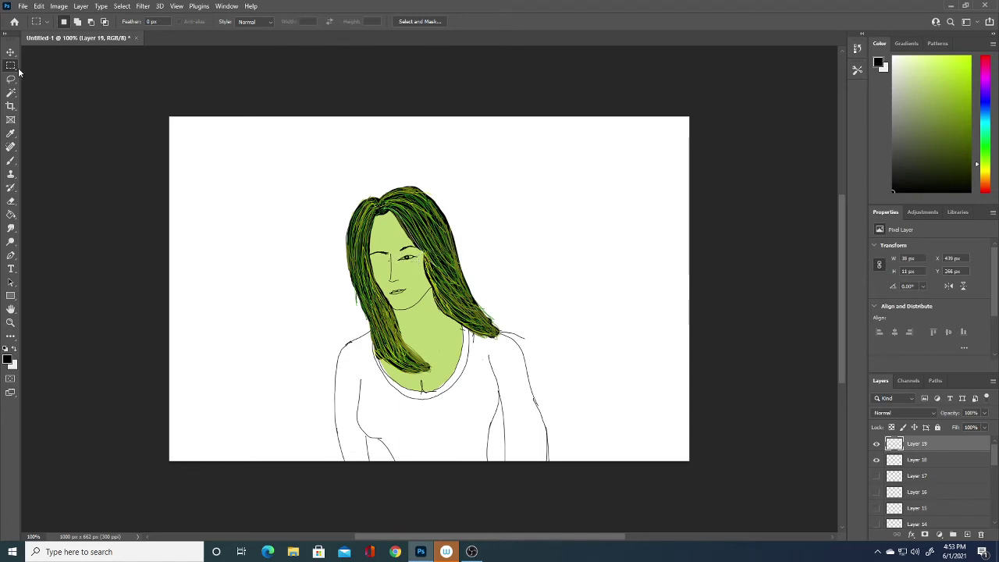
# - Move the copied eye left onto the other eye and nudge it into exact position
pyautogui.click(10, 52)
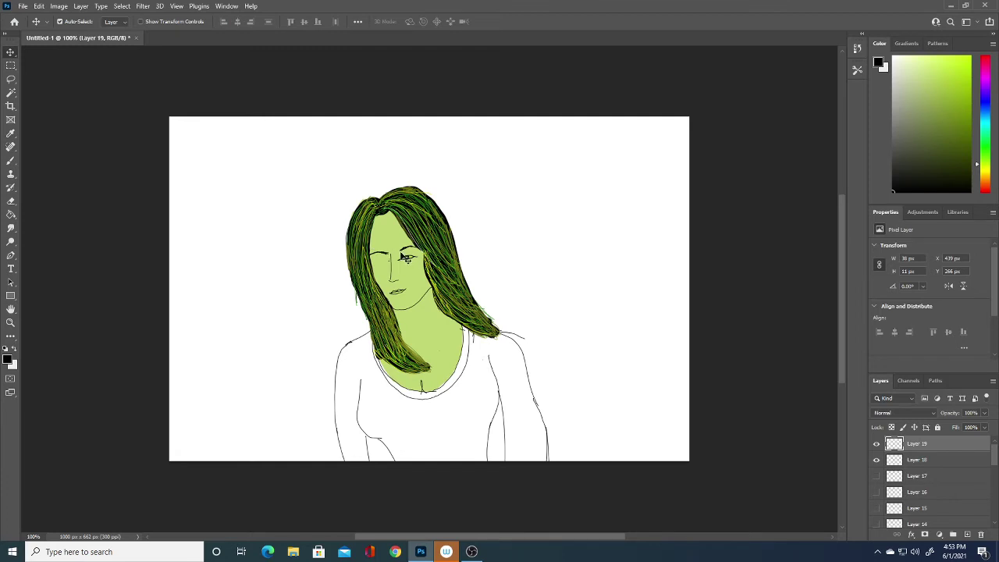
pyautogui.moveTo(407, 260); pyautogui.dragTo(391, 264)
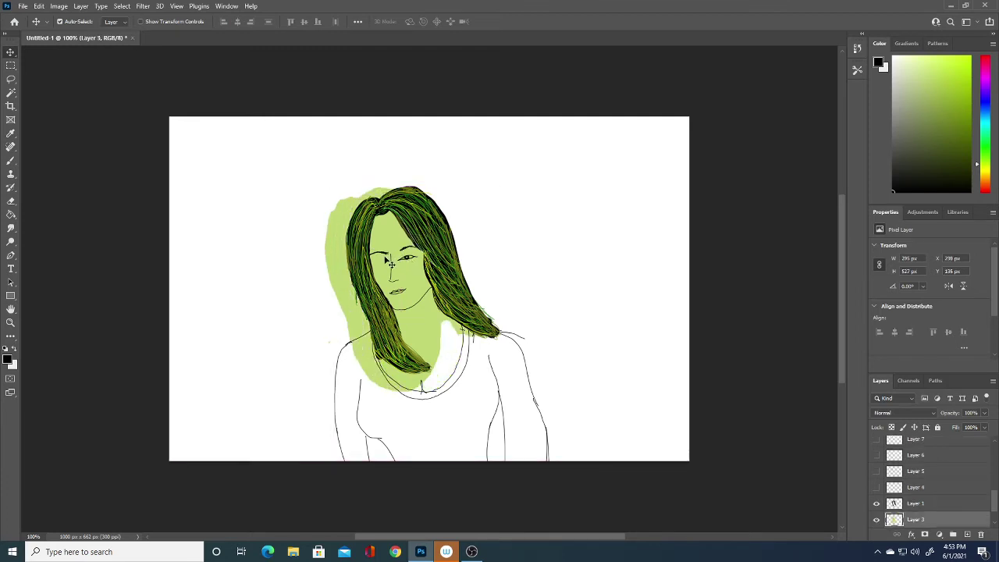
pyautogui.hotkey('ctrl', 'z')
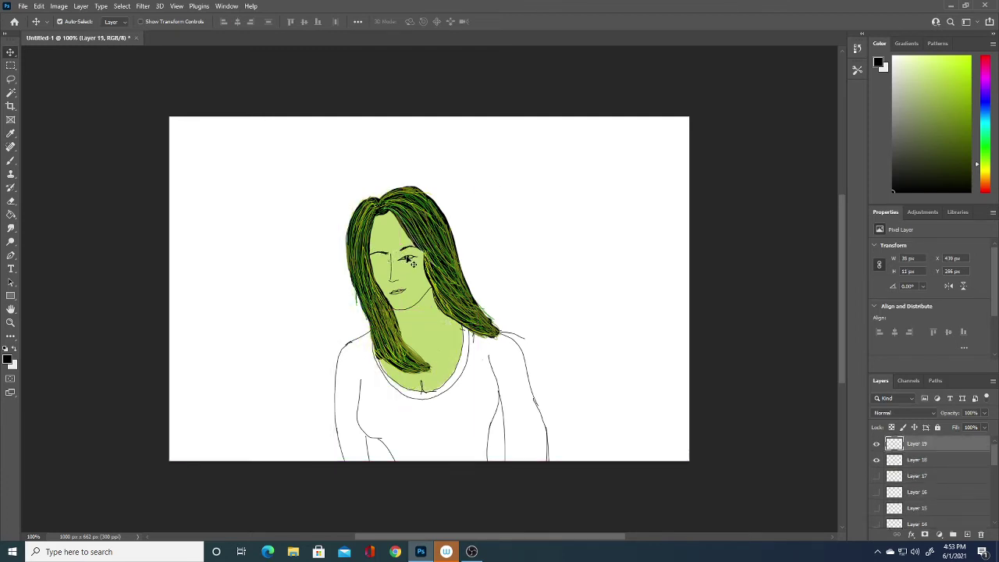
pyautogui.moveTo(413, 264); pyautogui.dragTo(383, 264)
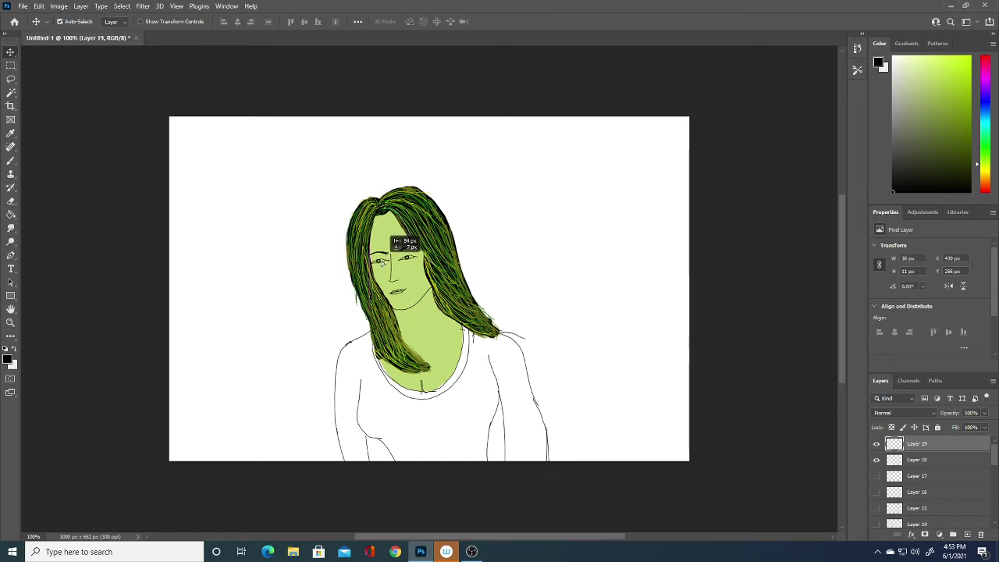
pyautogui.moveTo(388, 265); pyautogui.dragTo(389, 266)
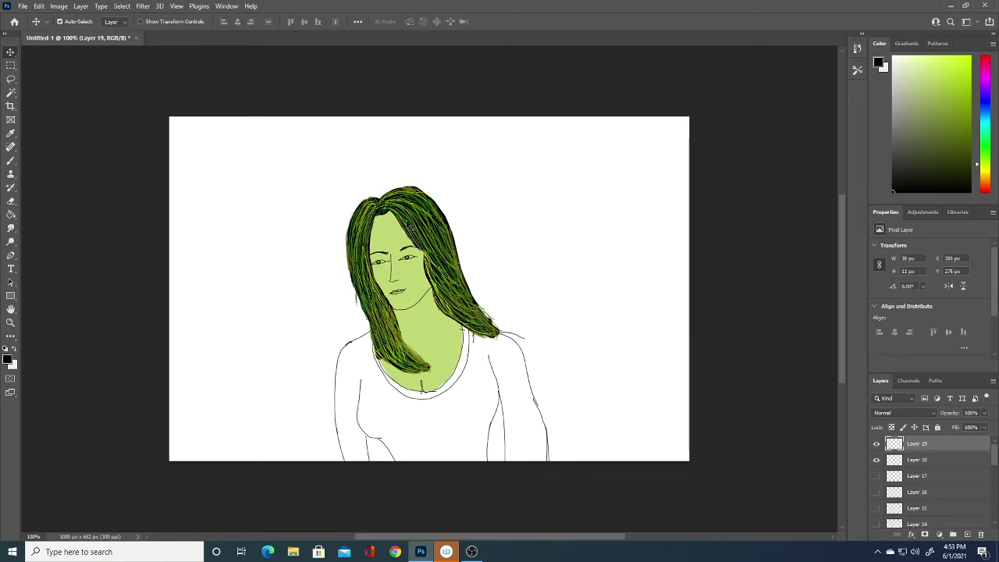
pyautogui.click(11, 65)
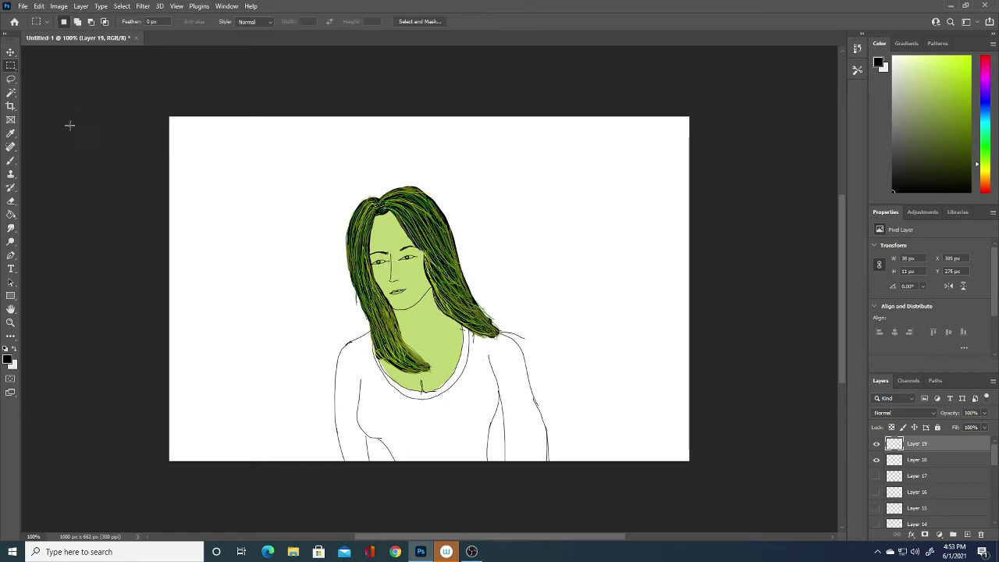
pyautogui.click(11, 52)
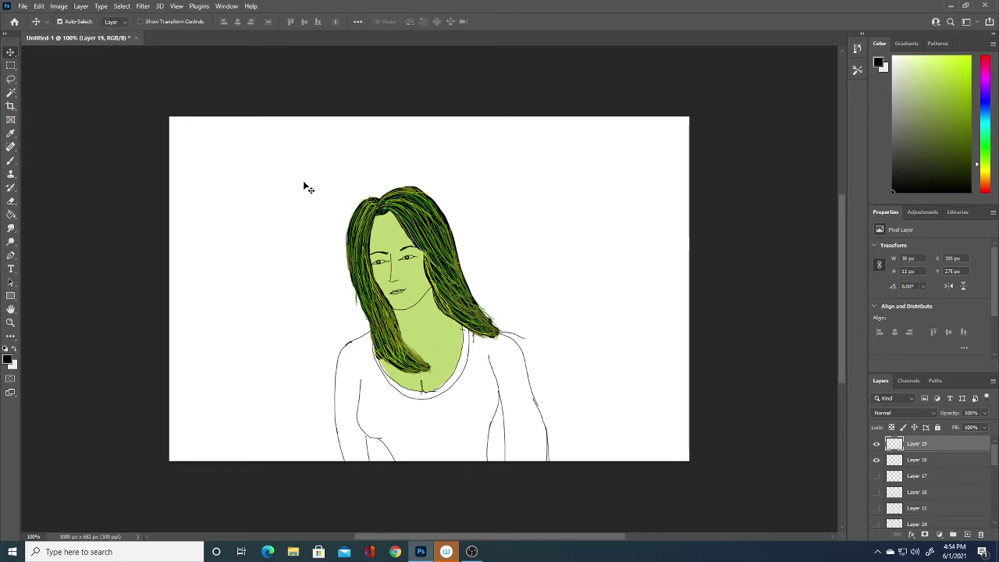
pyautogui.press('Up')
pyautogui.press('Up')
pyautogui.press('Left')
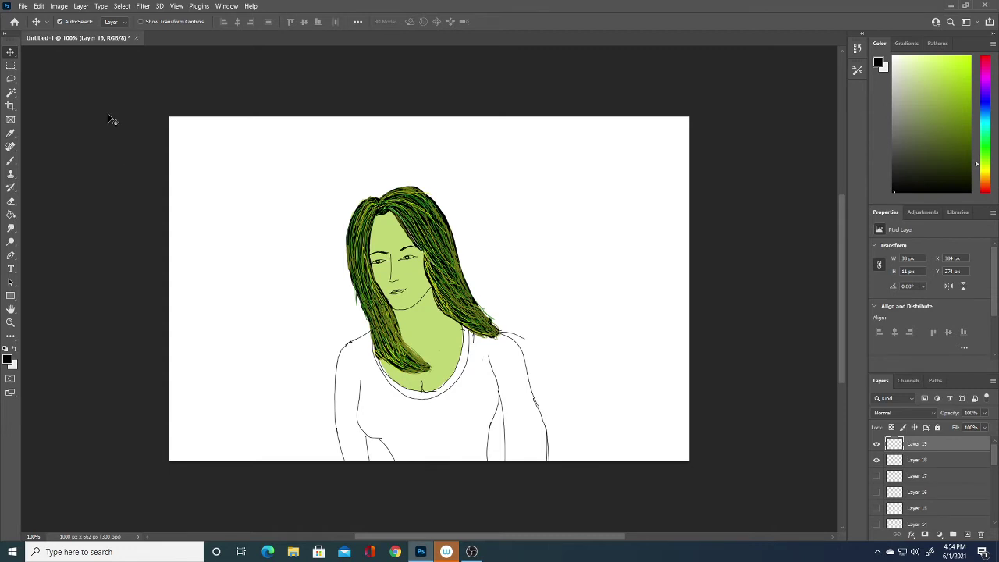
# - Set the foreground colour to a light green in the Color Picker
pyautogui.click(7, 360)
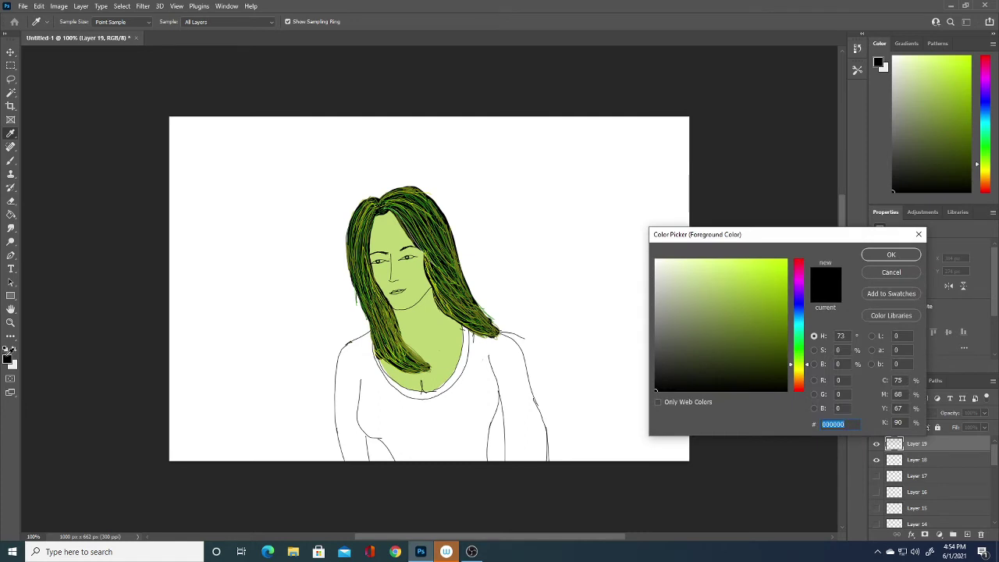
pyautogui.moveTo(754, 342); pyautogui.dragTo(787, 303)
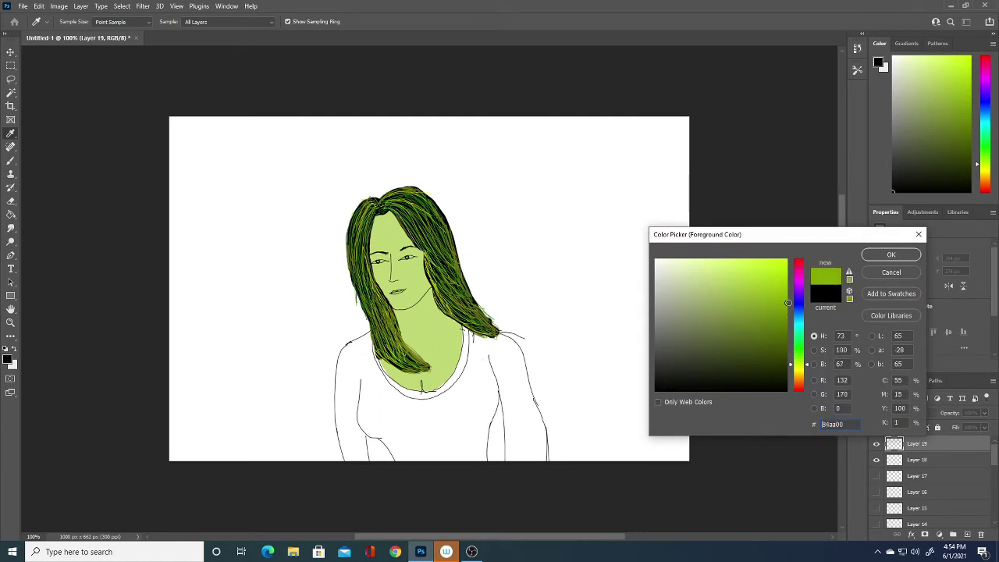
pyautogui.moveTo(797, 346); pyautogui.dragTo(795, 357)
pyautogui.click(778, 330)
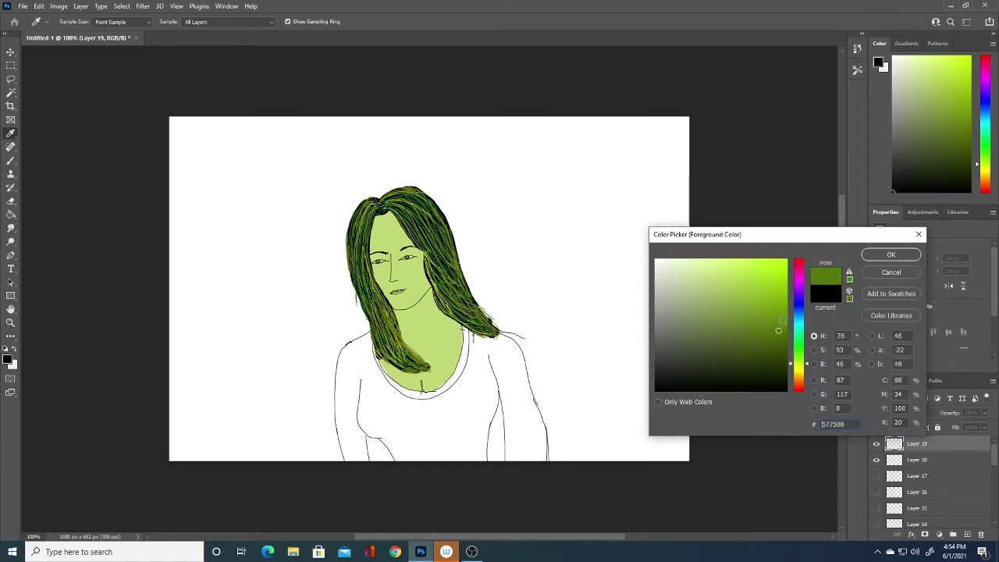
pyautogui.click(767, 297)
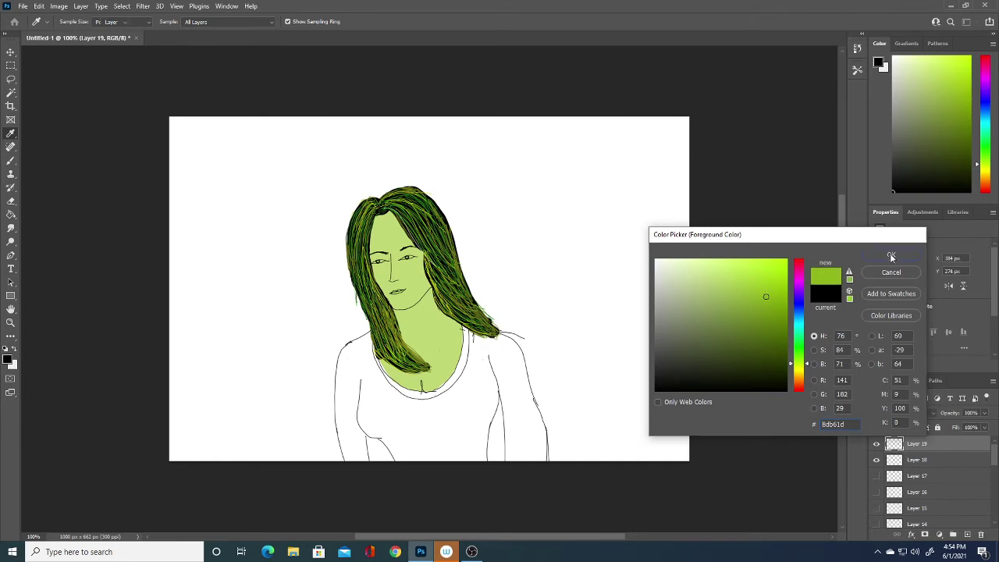
pyautogui.click(890, 254)
pyautogui.press('v')
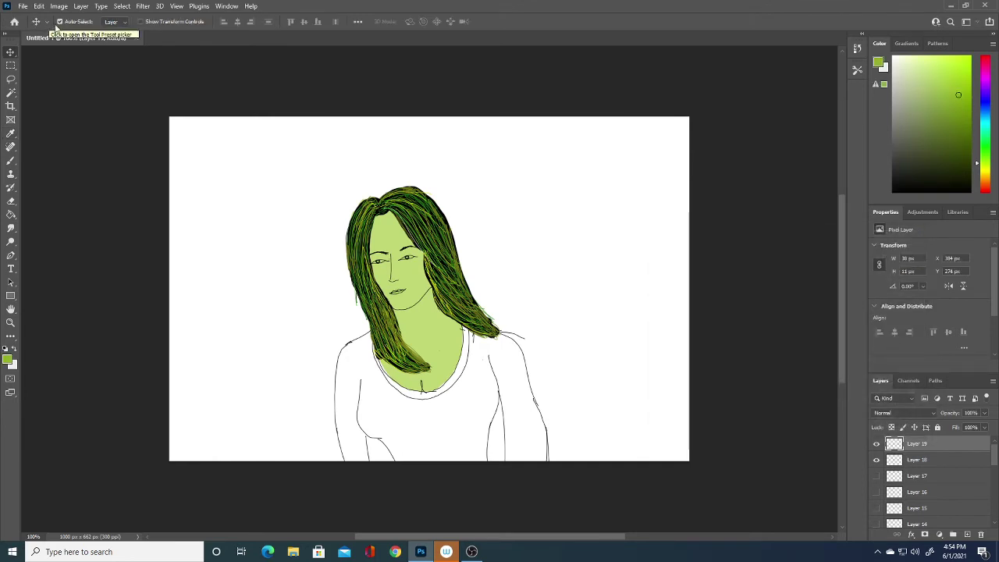
# - Select the Brush tool and set its size to 28 px
pyautogui.click(11, 160)
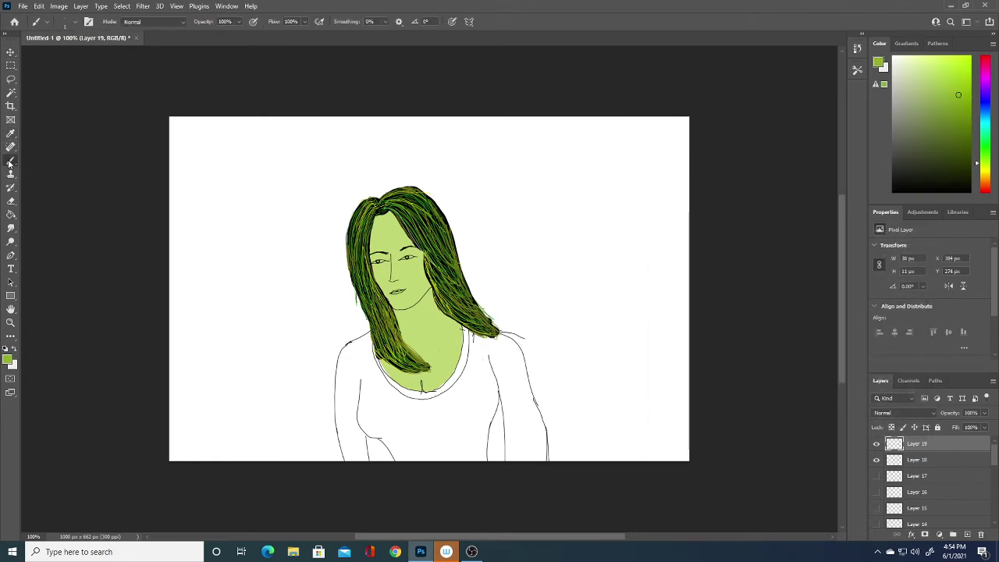
pyautogui.click(70, 21)
pyautogui.moveTo(76, 54); pyautogui.dragTo(66, 55)
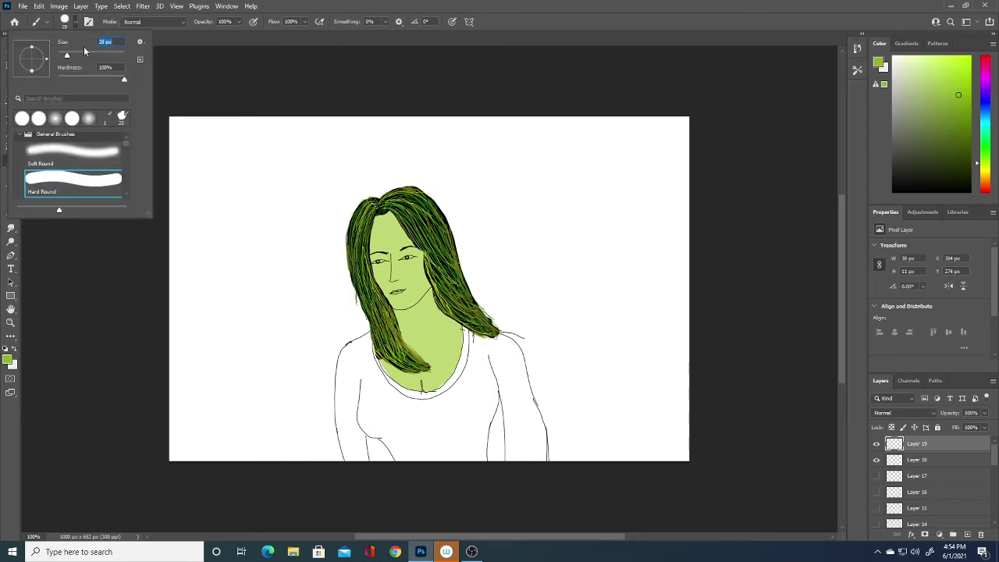
# - Try various green and teal shades in the Color Picker, including sampling the hair
pyautogui.click(7, 361)
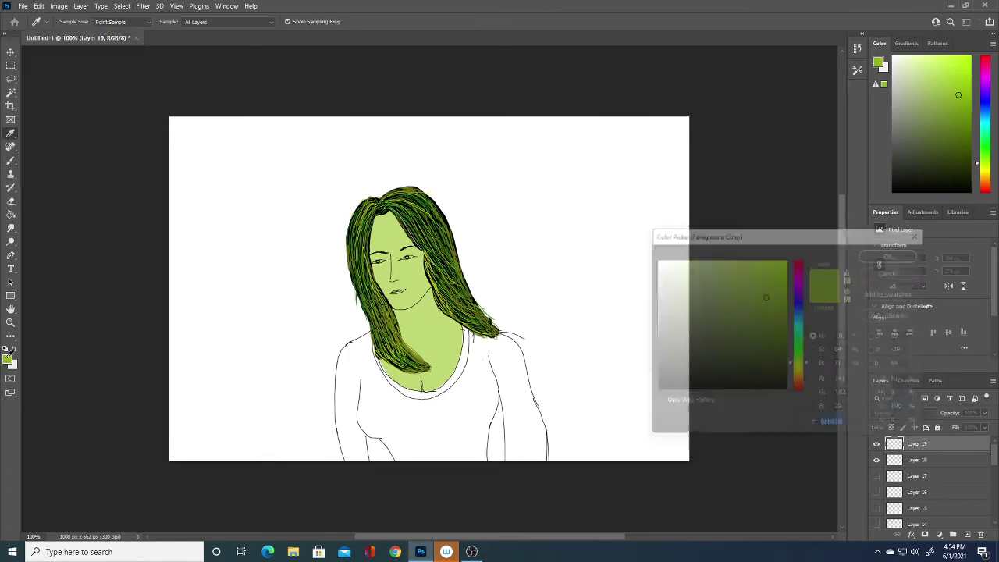
pyautogui.click(730, 348)
pyautogui.click(757, 322)
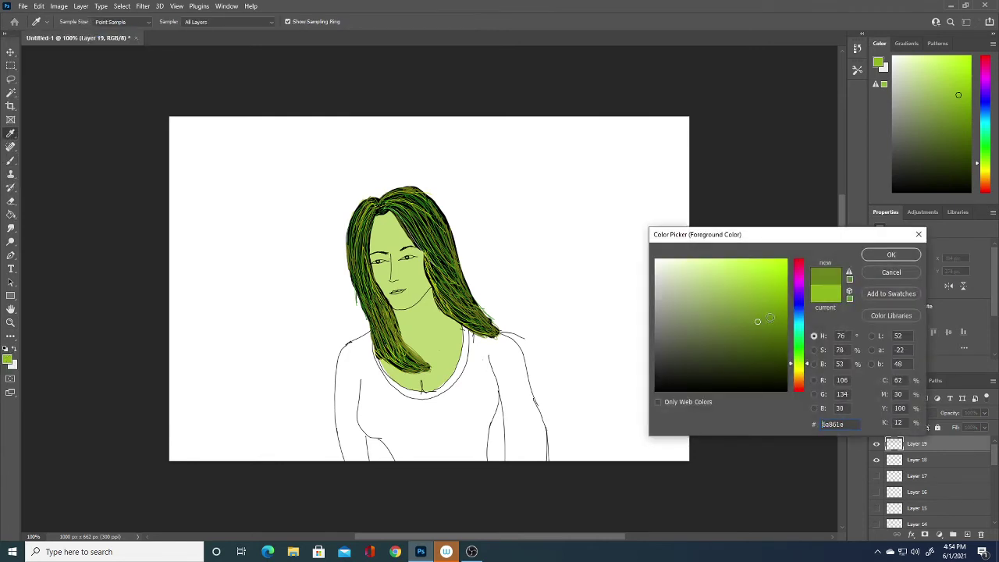
pyautogui.click(795, 330)
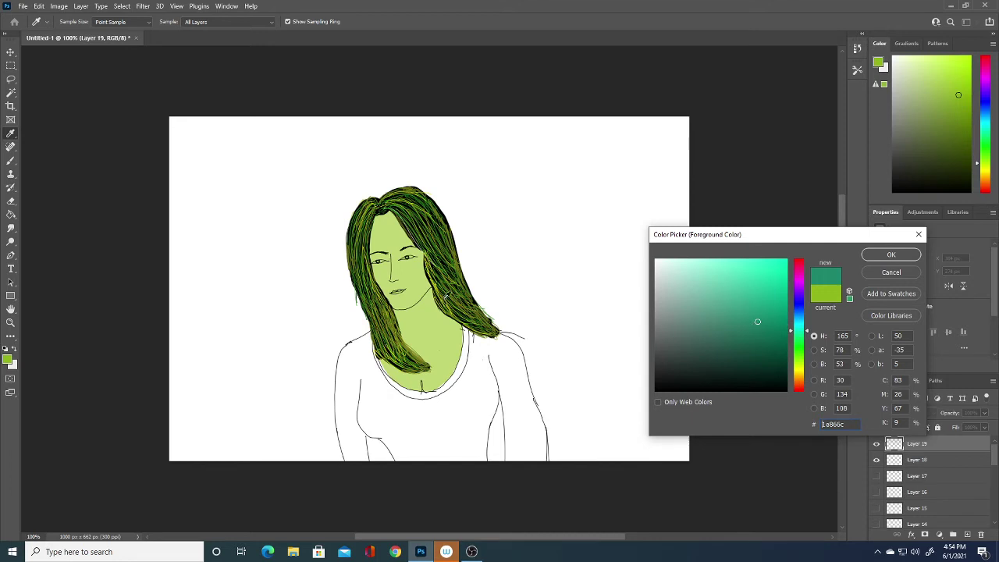
pyautogui.click(452, 294)
pyautogui.click(802, 335)
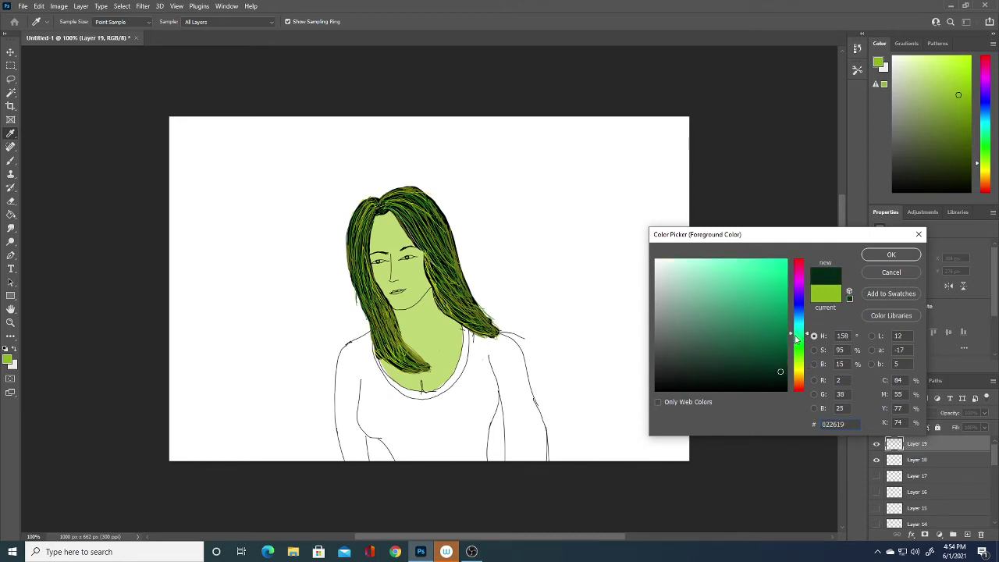
pyautogui.moveTo(796, 338); pyautogui.dragTo(800, 354)
pyautogui.click(776, 330)
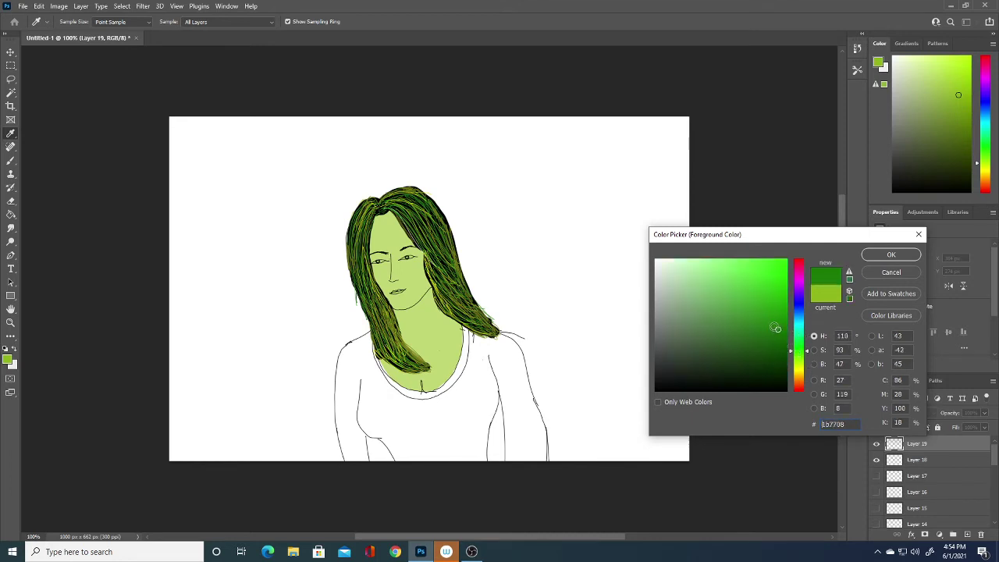
pyautogui.click(762, 324)
pyautogui.click(767, 308)
# - Shift the hue to a medium blue (1f53aa) and confirm it as foreground colour
pyautogui.click(796, 304)
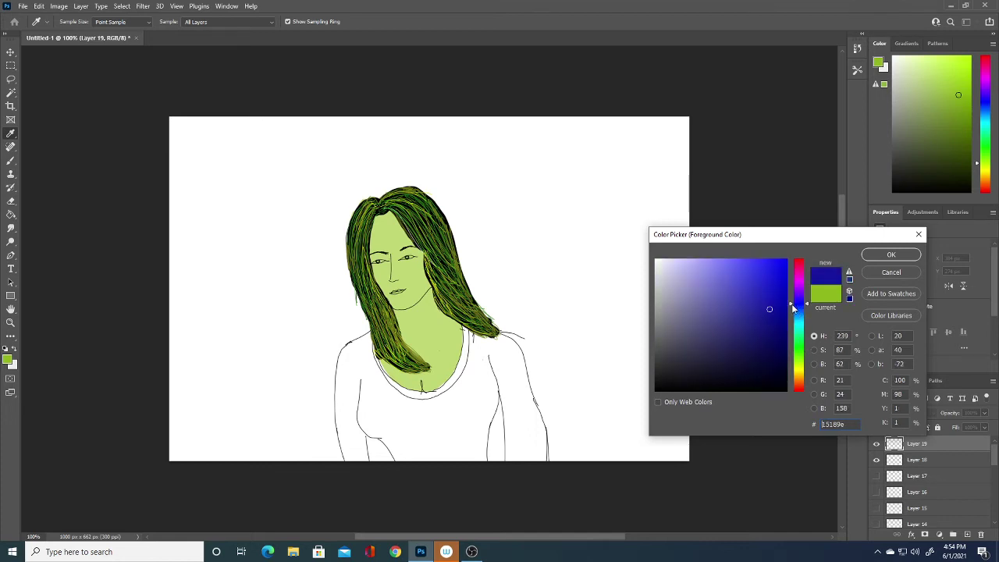
pyautogui.click(797, 326)
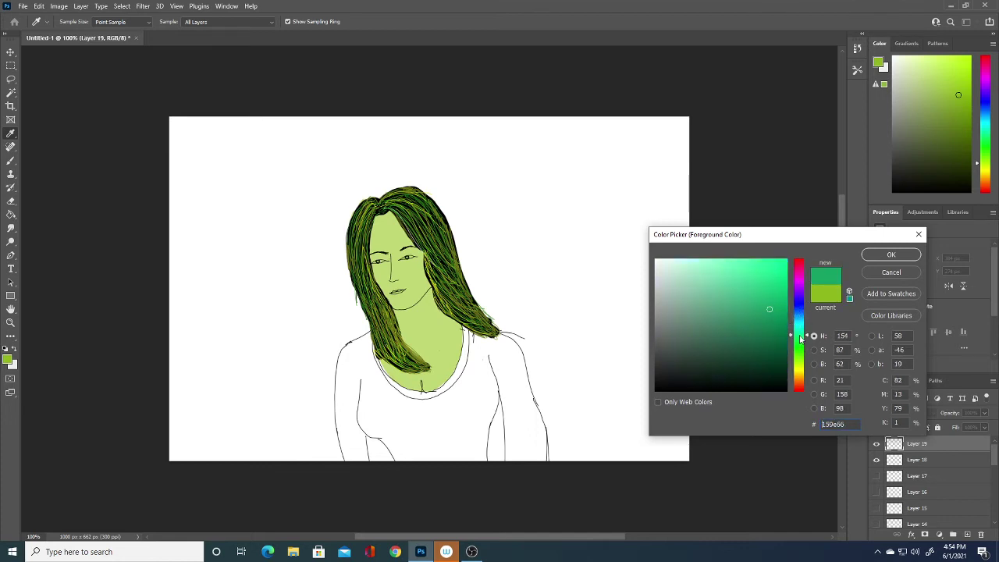
pyautogui.click(773, 333)
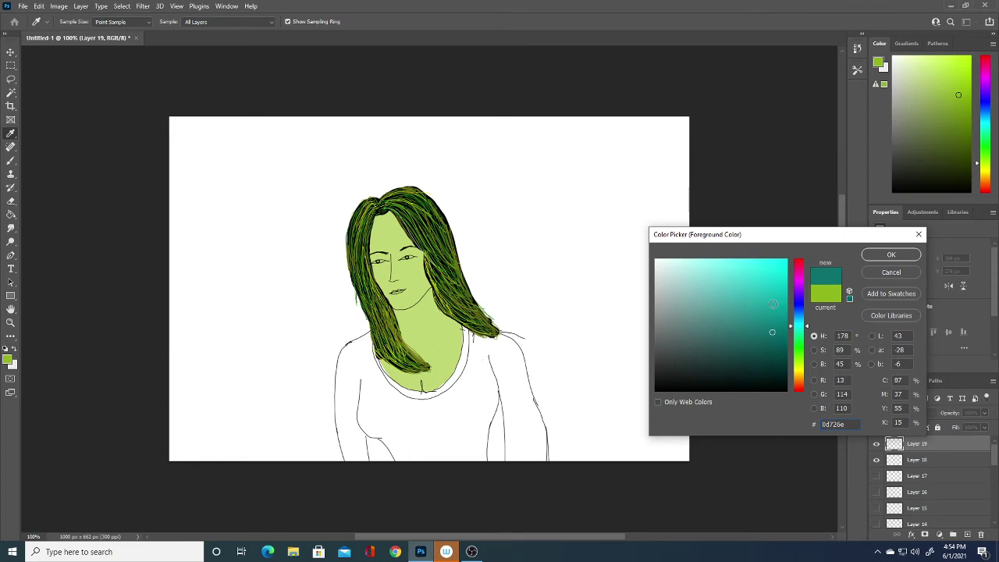
pyautogui.click(763, 302)
pyautogui.moveTo(800, 325); pyautogui.dragTo(800, 318)
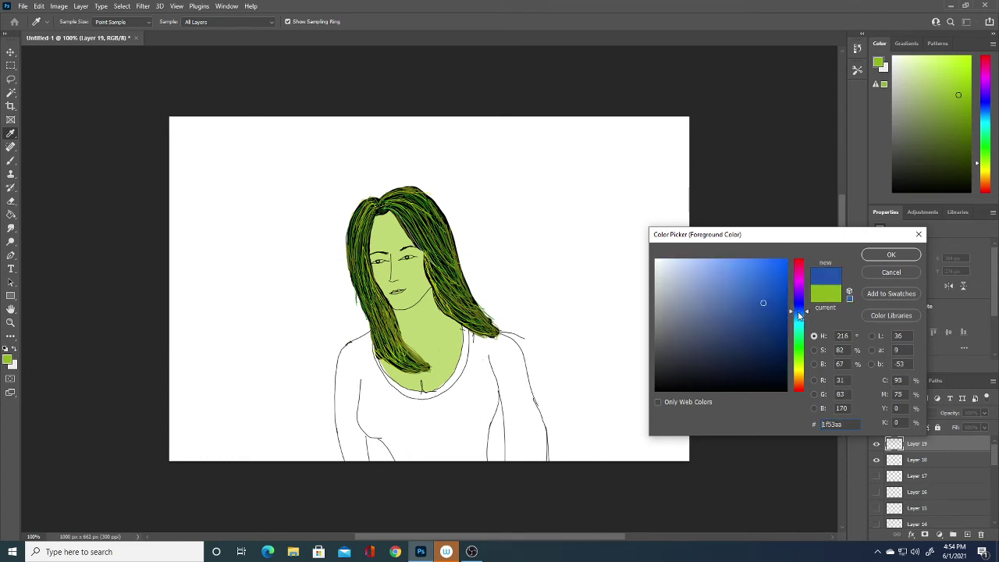
pyautogui.click(891, 255)
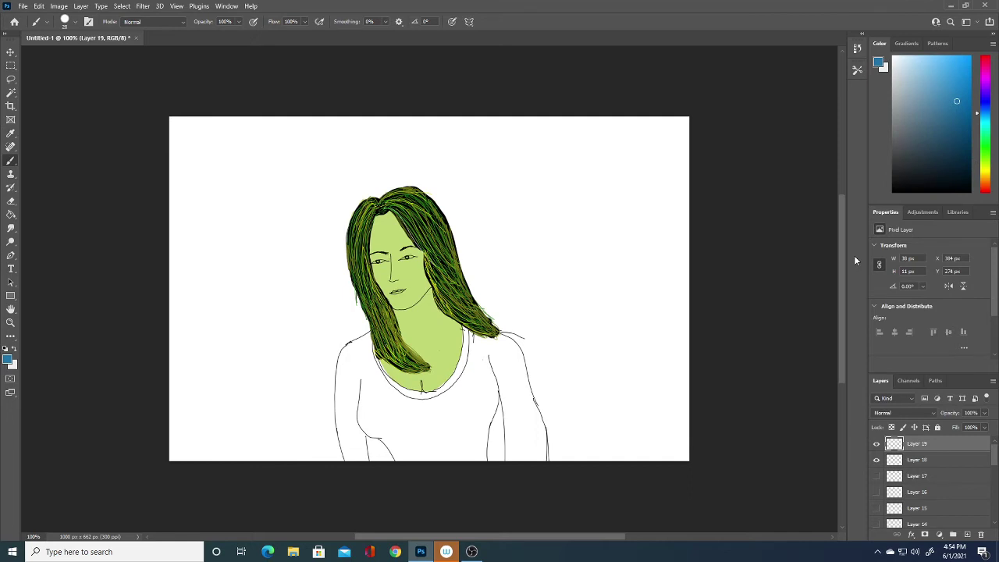
# - Paint blue across the left, right and lower parts of the top, narrowing the neckline
pyautogui.moveTo(369, 392)
pyautogui.mouseDown()
pyautogui.moveTo(366, 425)
pyautogui.moveTo(372, 407)
pyautogui.moveTo(407, 457)
pyautogui.moveTo(378, 390)
pyautogui.moveTo(350, 369)
pyautogui.moveTo(343, 425)
pyautogui.moveTo(355, 446)
pyautogui.moveTo(346, 451)
pyautogui.moveTo(363, 438)
pyautogui.moveTo(339, 418)
pyautogui.moveTo(355, 347)
pyautogui.moveTo(366, 343)
pyautogui.moveTo(381, 394)
pyautogui.mouseUp()
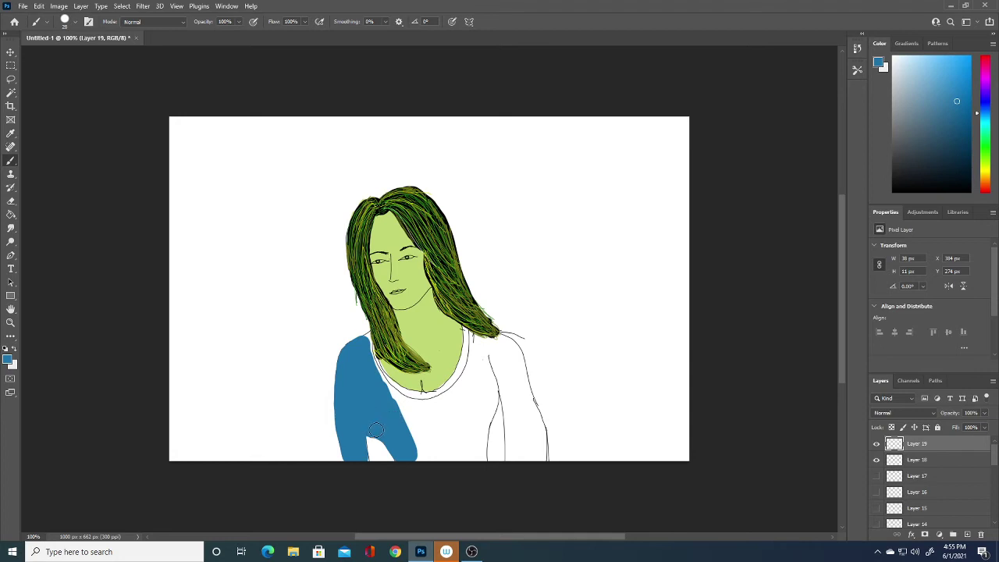
pyautogui.moveTo(385, 423)
pyautogui.mouseDown()
pyautogui.moveTo(408, 426)
pyautogui.moveTo(425, 449)
pyautogui.moveTo(433, 437)
pyautogui.moveTo(441, 453)
pyautogui.moveTo(468, 406)
pyautogui.moveTo(473, 457)
pyautogui.moveTo(472, 440)
pyautogui.moveTo(483, 459)
pyautogui.moveTo(479, 382)
pyautogui.moveTo(465, 371)
pyautogui.moveTo(459, 411)
pyautogui.moveTo(476, 359)
pyautogui.moveTo(488, 422)
pyautogui.moveTo(477, 347)
pyautogui.mouseUp()
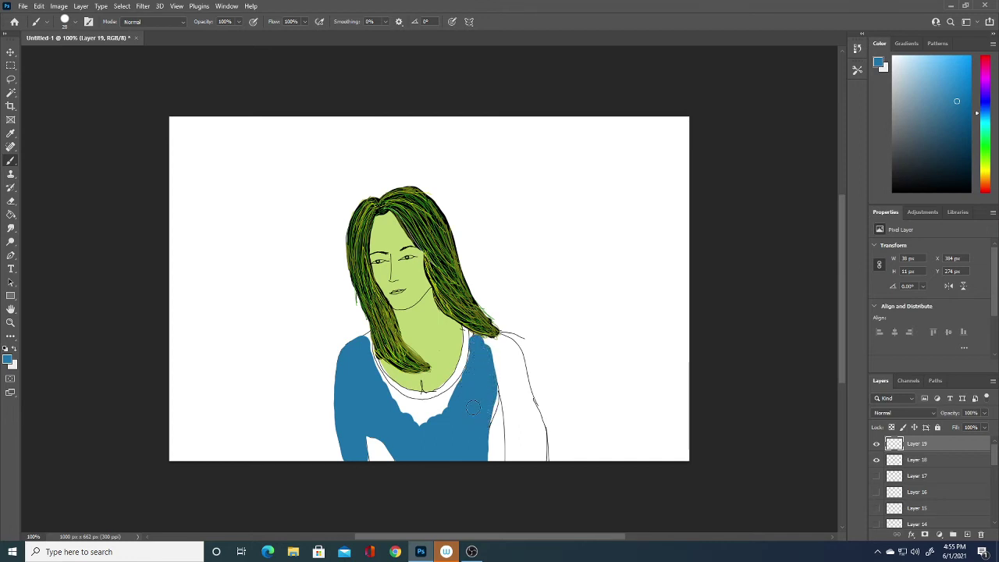
pyautogui.moveTo(473, 408)
pyautogui.mouseDown()
pyautogui.moveTo(490, 406)
pyautogui.moveTo(484, 426)
pyautogui.moveTo(502, 374)
pyautogui.moveTo(512, 462)
pyautogui.moveTo(522, 434)
pyautogui.moveTo(522, 457)
pyautogui.moveTo(514, 376)
pyautogui.moveTo(487, 343)
pyautogui.moveTo(495, 362)
pyautogui.moveTo(499, 344)
pyautogui.moveTo(522, 402)
pyautogui.moveTo(526, 456)
pyautogui.moveTo(522, 383)
pyautogui.moveTo(500, 342)
pyautogui.moveTo(469, 375)
pyautogui.moveTo(478, 349)
pyautogui.moveTo(466, 385)
pyautogui.moveTo(473, 341)
pyautogui.moveTo(463, 380)
pyautogui.moveTo(427, 425)
pyautogui.moveTo(384, 390)
pyautogui.moveTo(366, 337)
pyautogui.moveTo(352, 348)
pyautogui.mouseUp()
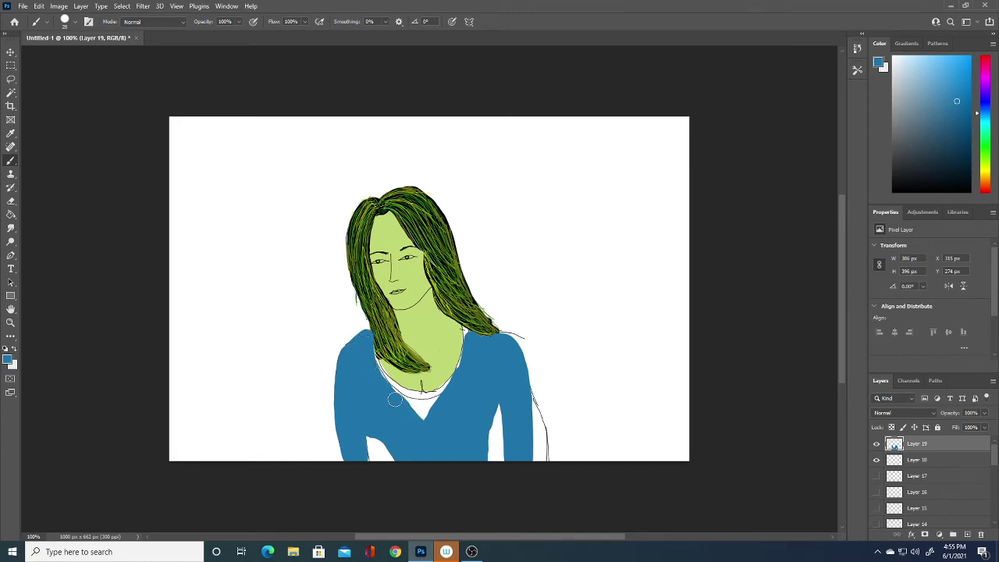
pyautogui.moveTo(395, 400)
pyautogui.mouseDown()
pyautogui.moveTo(379, 385)
pyautogui.moveTo(425, 421)
pyautogui.moveTo(411, 396)
pyautogui.moveTo(443, 391)
pyautogui.moveTo(469, 340)
pyautogui.mouseUp()
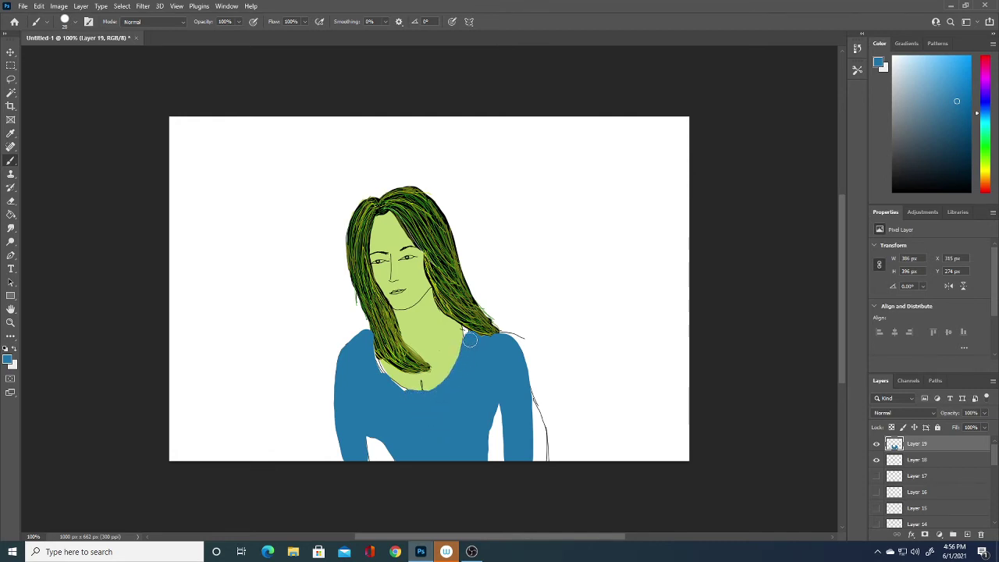
# - Reduce the brush to 18 px and paint blue over the white neckline line
pyautogui.click(75, 21)
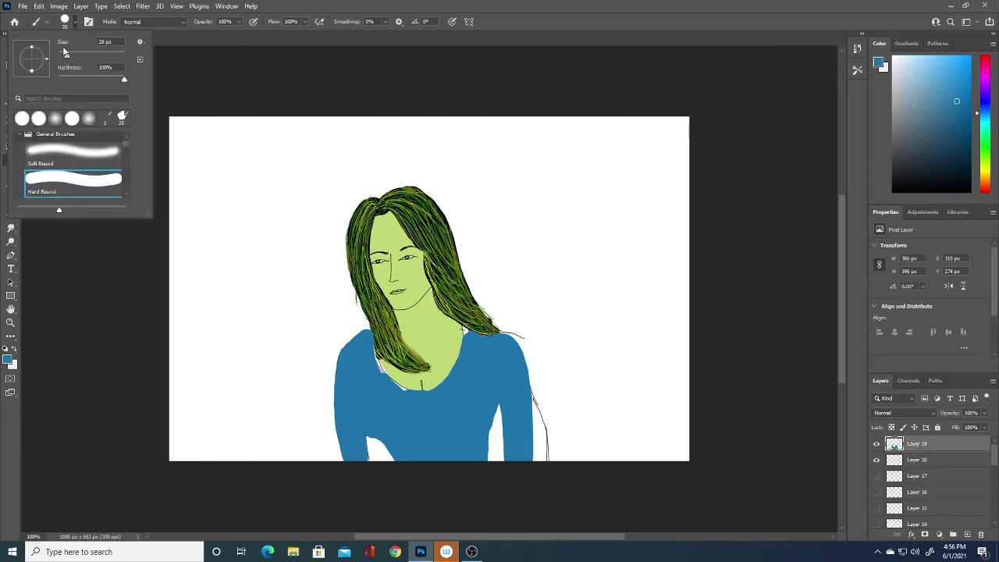
pyautogui.moveTo(65, 52); pyautogui.dragTo(63, 52)
pyautogui.click(468, 342)
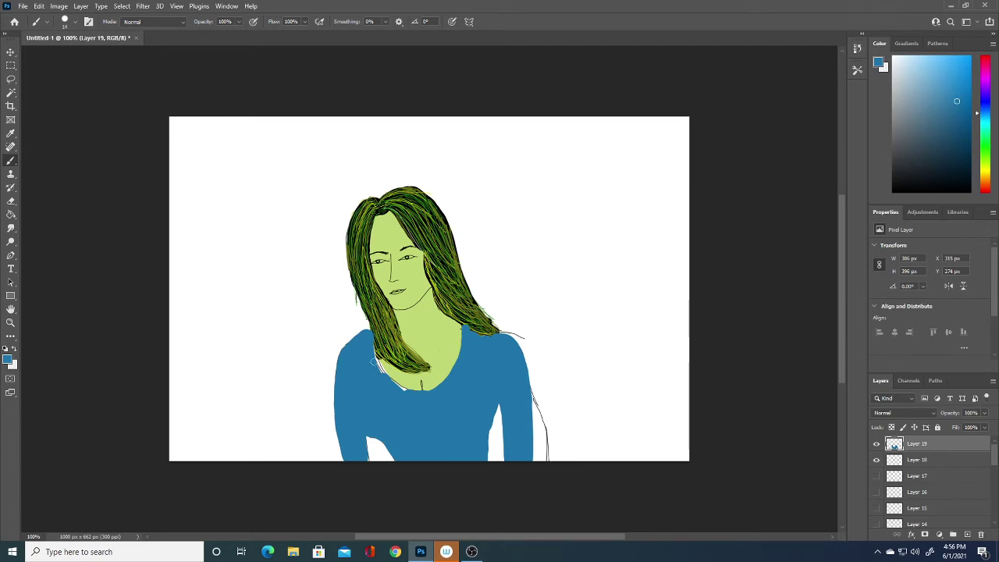
pyautogui.moveTo(373, 362)
pyautogui.mouseDown()
pyautogui.moveTo(406, 392)
pyautogui.moveTo(382, 366)
pyautogui.mouseUp()
# - Toggle Layer 18 and Layer 3 visibility to find the skin fill, then select Layer 3
pyautogui.click(876, 461)
pyautogui.click(876, 461)
pyautogui.moveTo(994, 467); pyautogui.dragTo(995, 519)
pyautogui.click(876, 489)
pyautogui.click(876, 488)
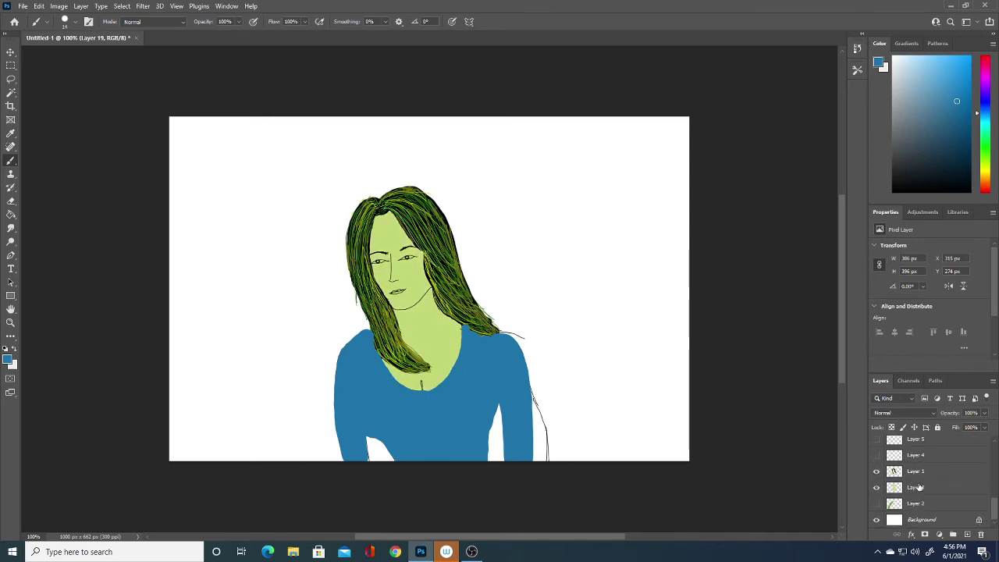
pyautogui.click(920, 487)
# - Try yellow-green and green-cyan shades in the foreground Color Picker
pyautogui.click(14, 225)
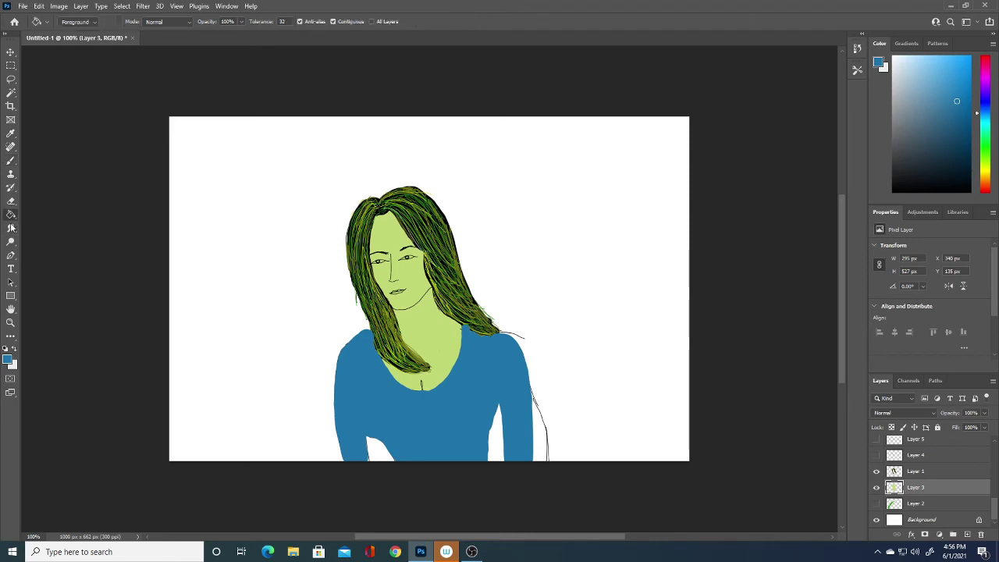
pyautogui.click(8, 357)
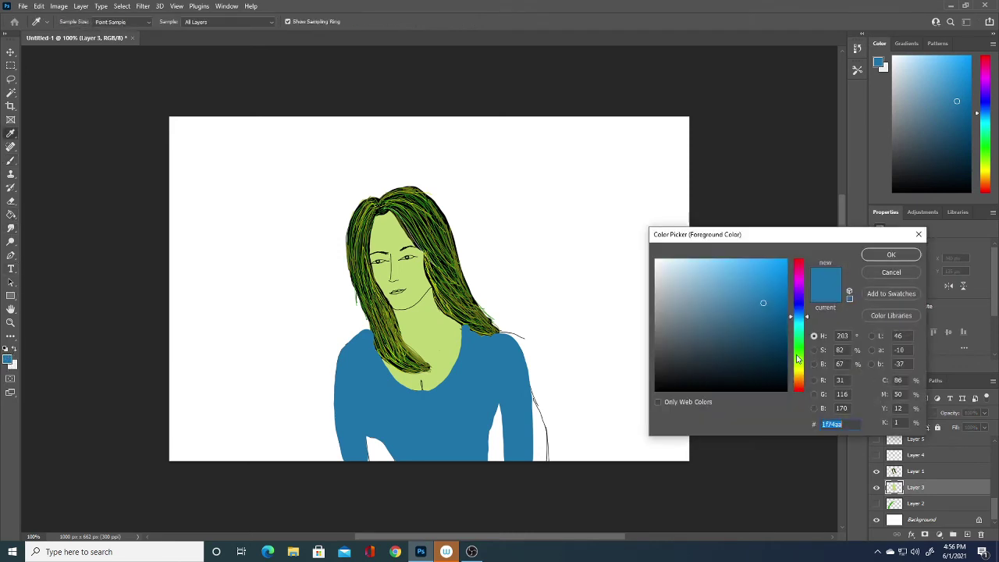
pyautogui.click(799, 363)
pyautogui.click(755, 278)
pyautogui.moveTo(755, 278)
pyautogui.mouseDown()
pyautogui.moveTo(714, 288)
pyautogui.moveTo(698, 277)
pyautogui.moveTo(762, 260)
pyautogui.mouseUp()
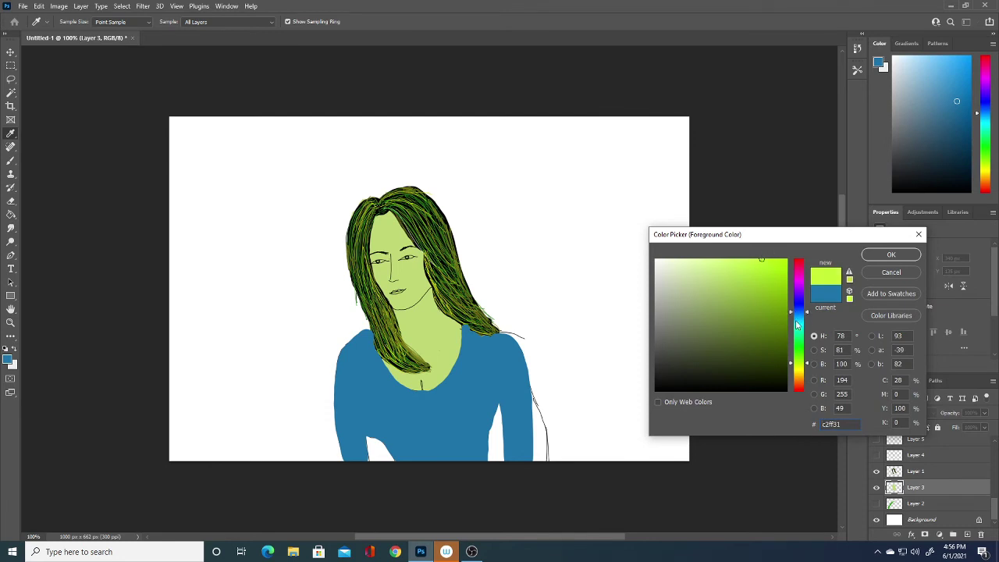
pyautogui.moveTo(799, 326); pyautogui.dragTo(801, 336)
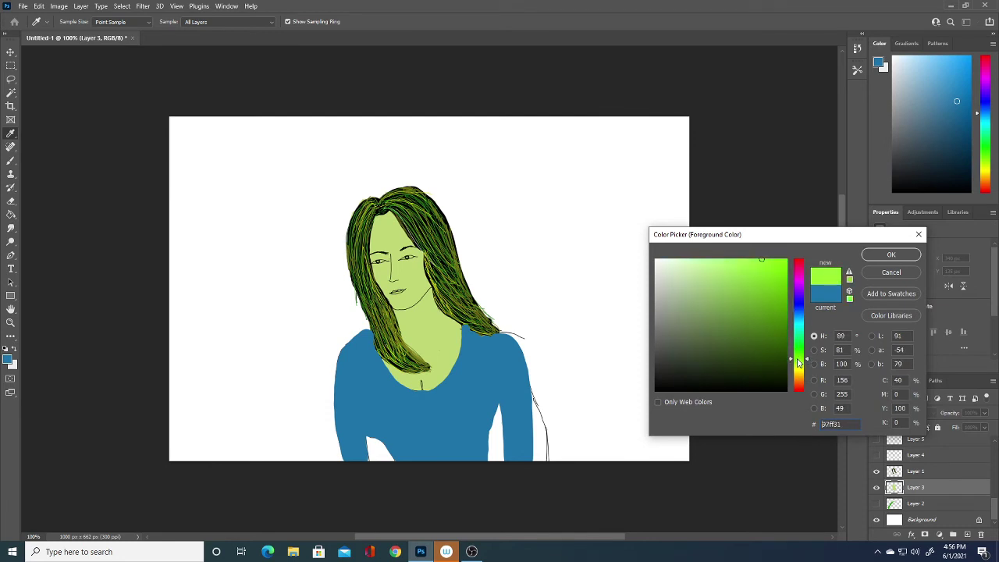
pyautogui.click(691, 307)
pyautogui.click(688, 282)
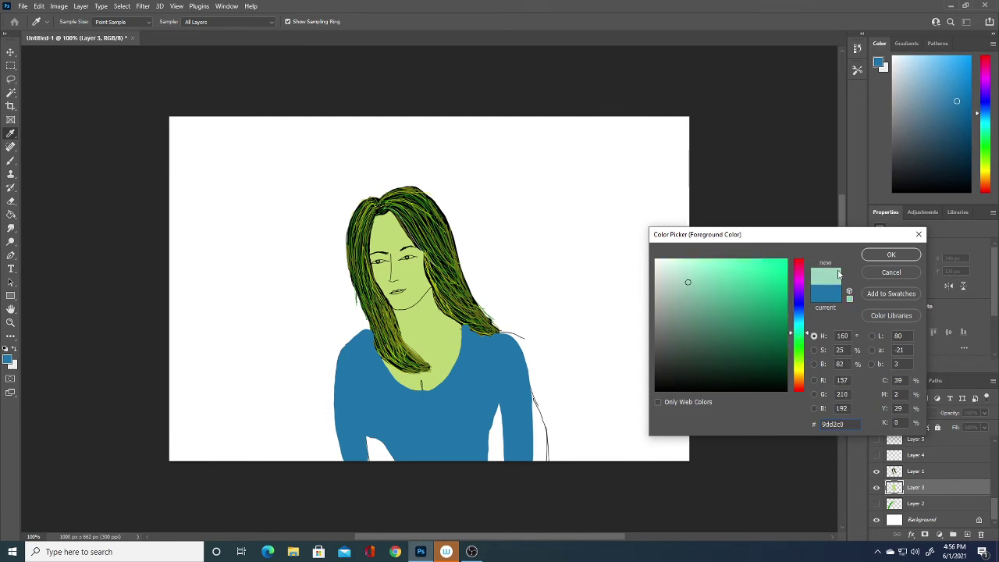
pyautogui.click(757, 286)
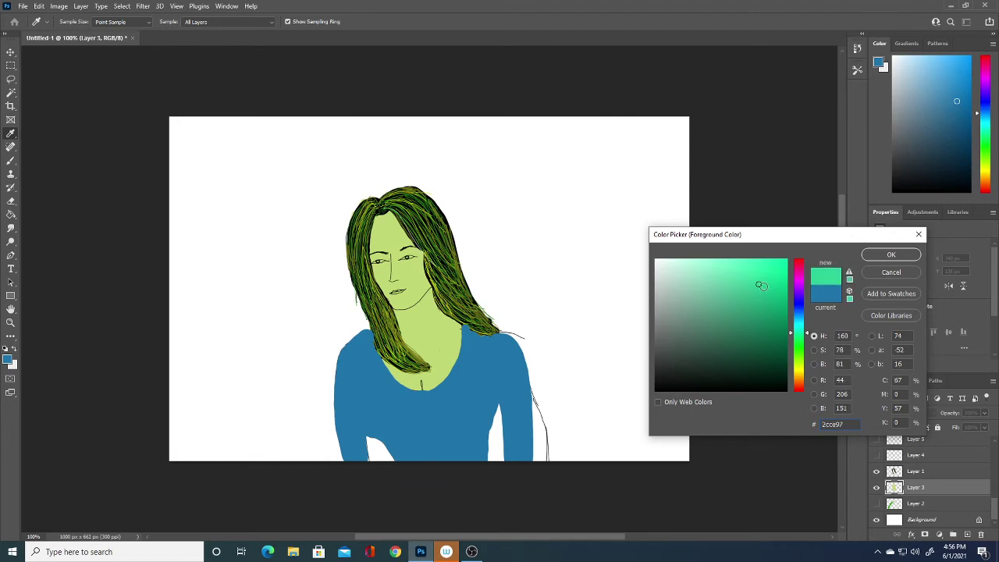
pyautogui.click(763, 265)
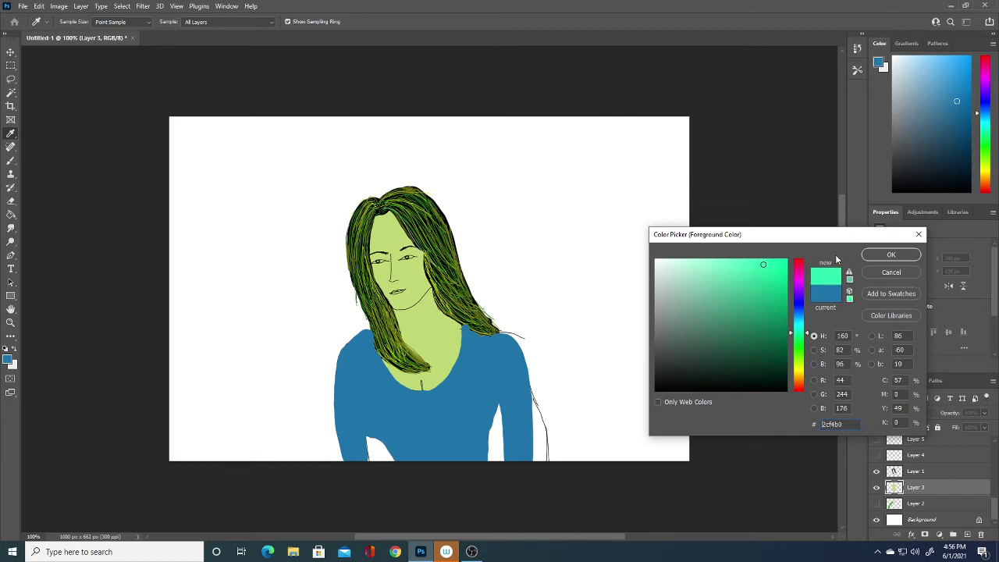
pyautogui.click(799, 331)
pyautogui.moveTo(799, 299)
pyautogui.mouseDown()
pyautogui.moveTo(796, 356)
pyautogui.moveTo(752, 342)
pyautogui.mouseUp()
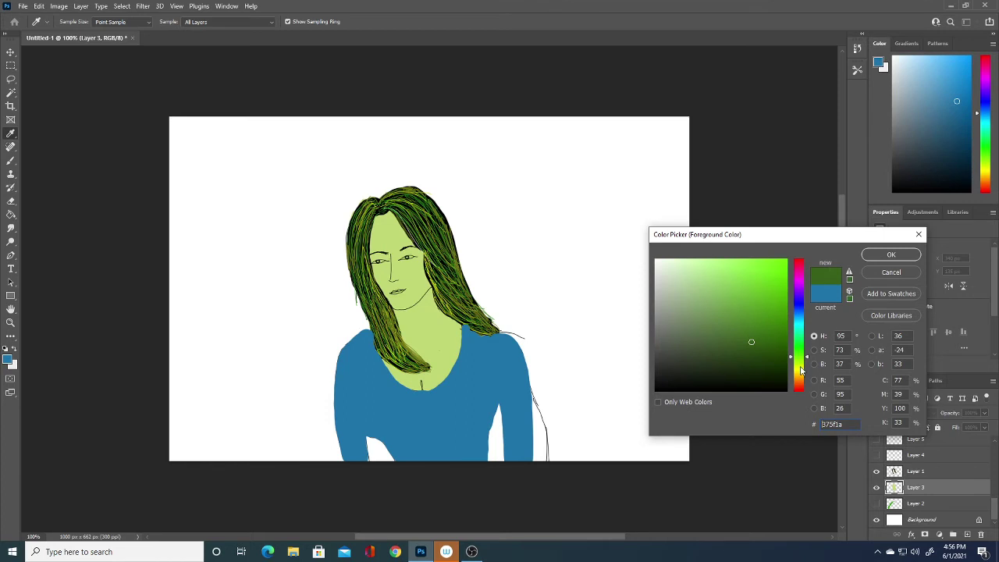
# - Move the hue to orange-brown and settle on the light tan af9882
pyautogui.click(798, 367)
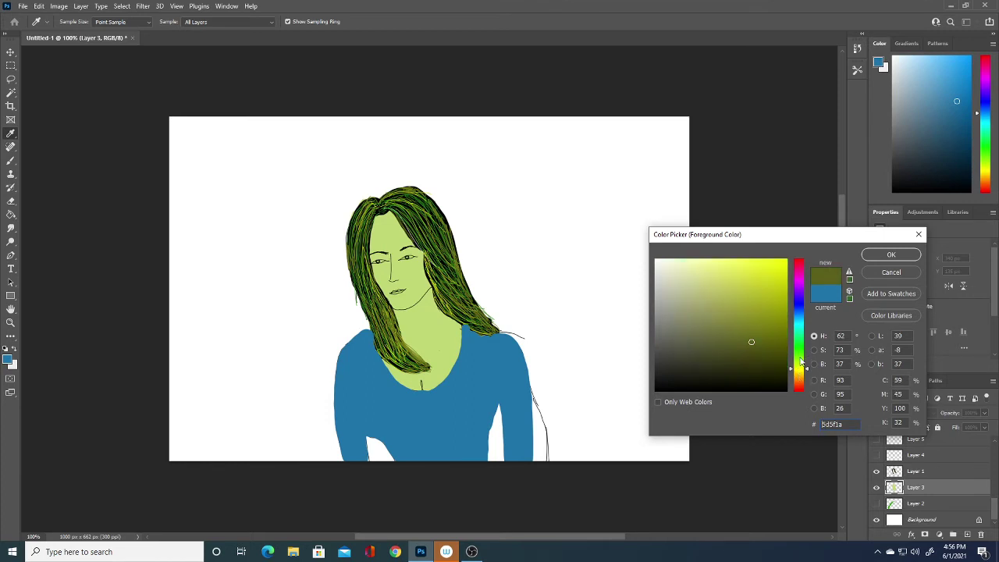
pyautogui.click(799, 381)
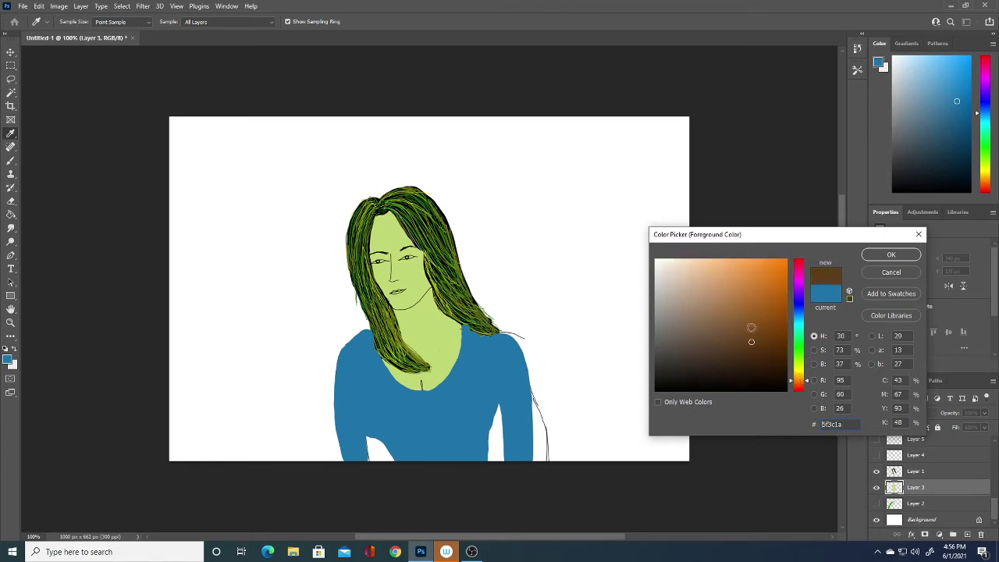
pyautogui.click(743, 326)
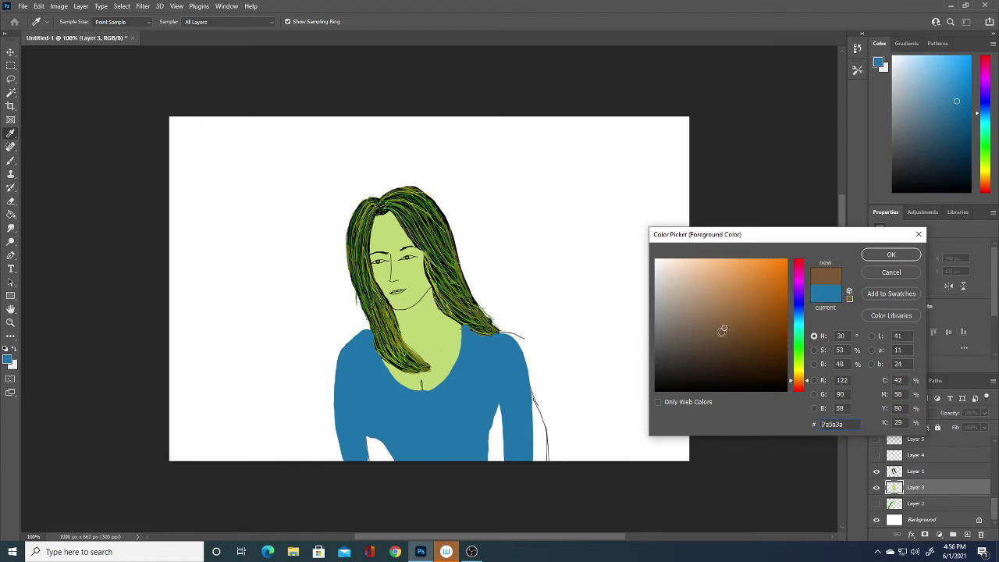
pyautogui.click(704, 315)
pyautogui.click(682, 287)
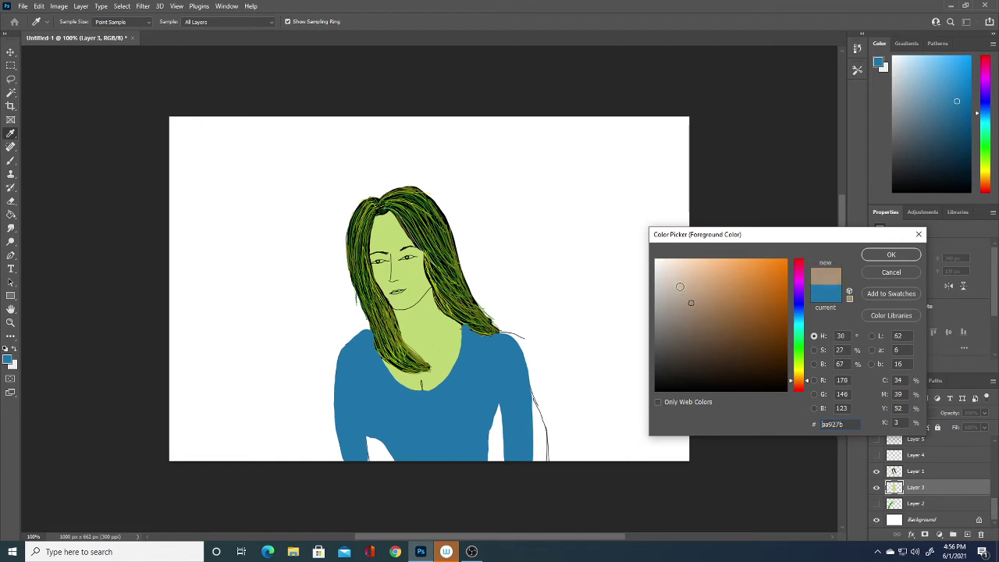
pyautogui.click(676, 291)
pyautogui.click(695, 310)
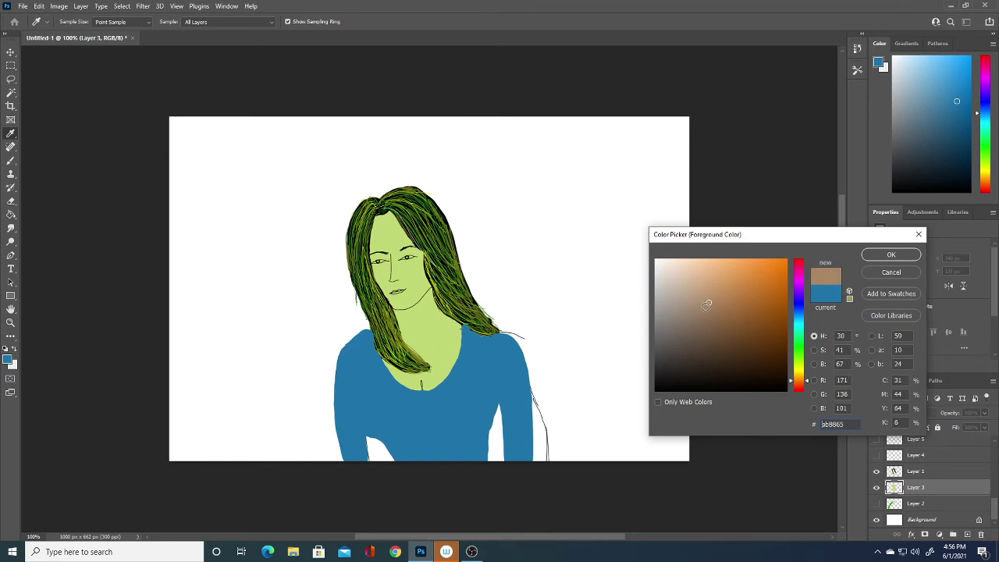
pyautogui.click(704, 315)
pyautogui.click(710, 301)
pyautogui.click(700, 305)
pyautogui.click(686, 299)
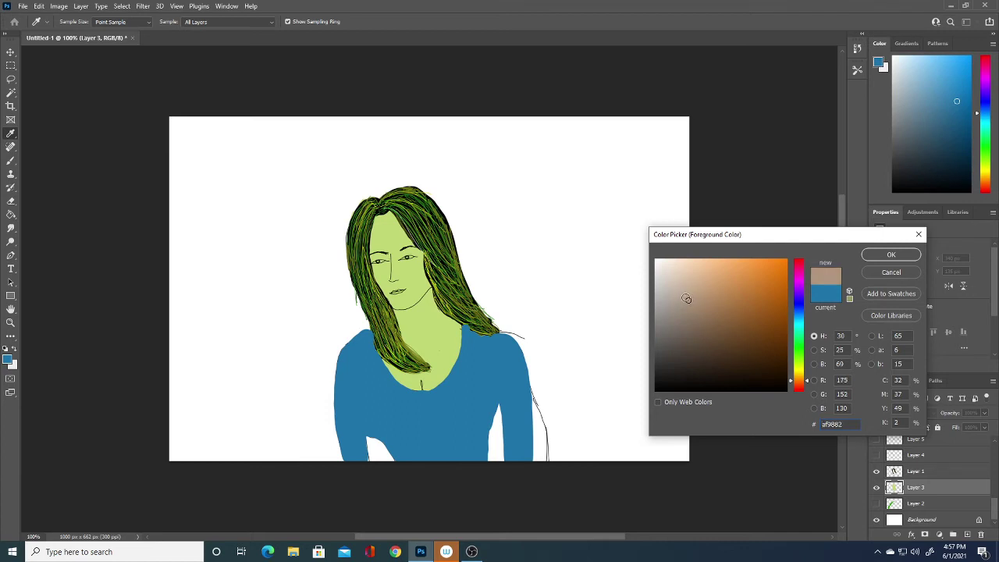
pyautogui.click(892, 256)
# - Paint-bucket the face and neck tan, then set the foreground colour to black (000000)
pyautogui.press('g')
pyautogui.click(439, 333)
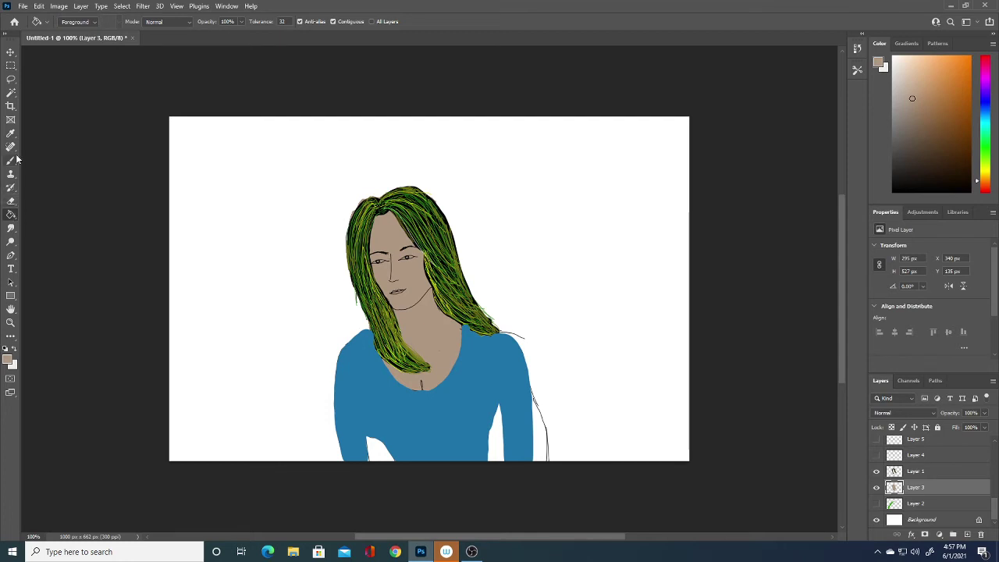
pyautogui.click(7, 359)
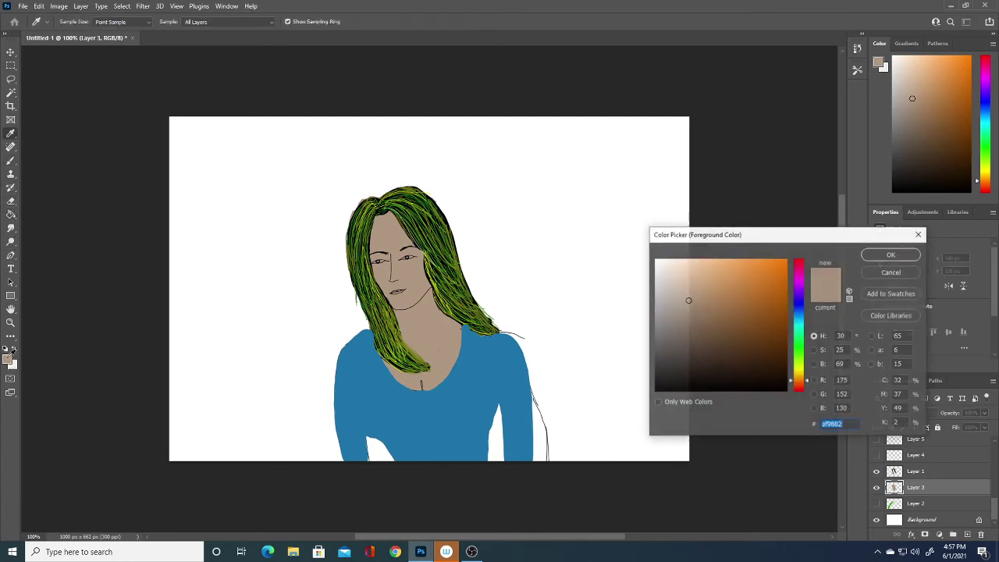
pyautogui.write('000000')
pyautogui.click(891, 255)
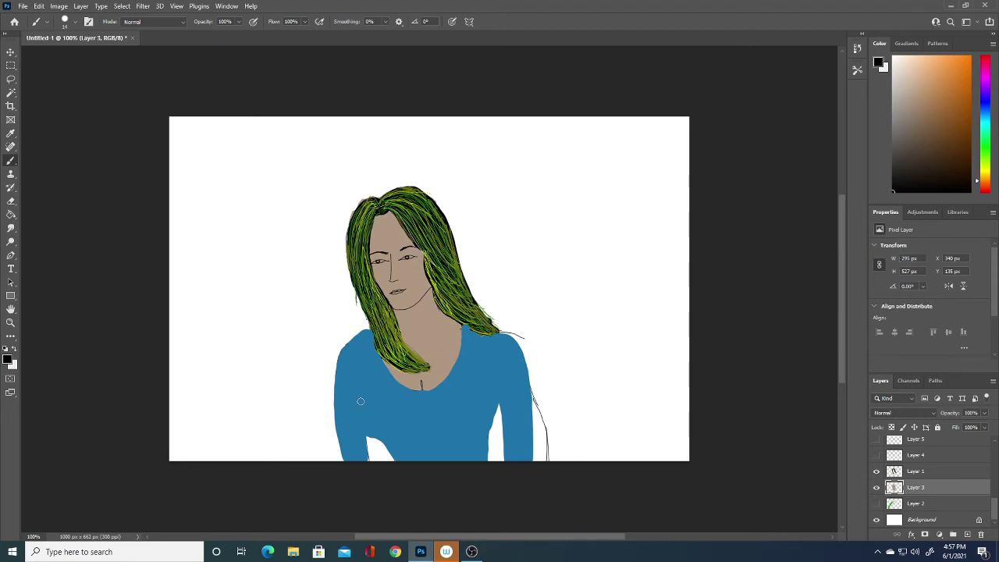
# - Shrink the brush to 1 px and draw a thin line on a new layer above Layer 1
pyautogui.click(75, 22)
pyautogui.moveTo(73, 54); pyautogui.dragTo(51, 58)
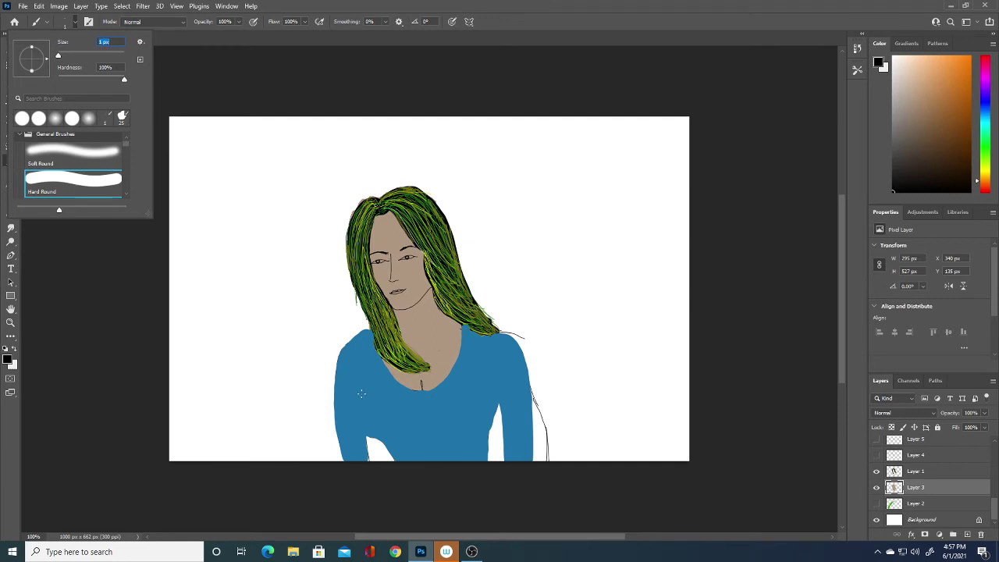
pyautogui.press('Return')
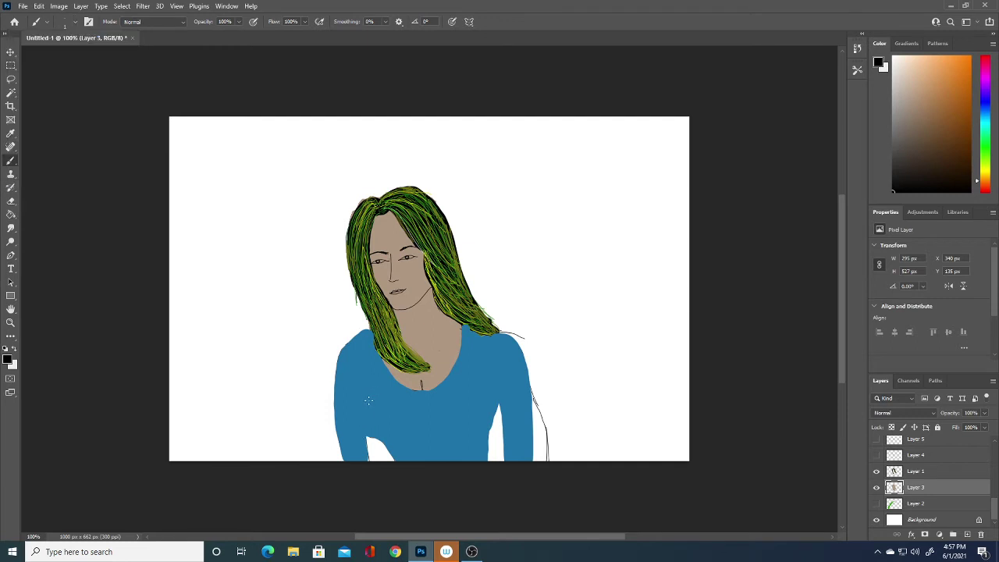
pyautogui.click(957, 476)
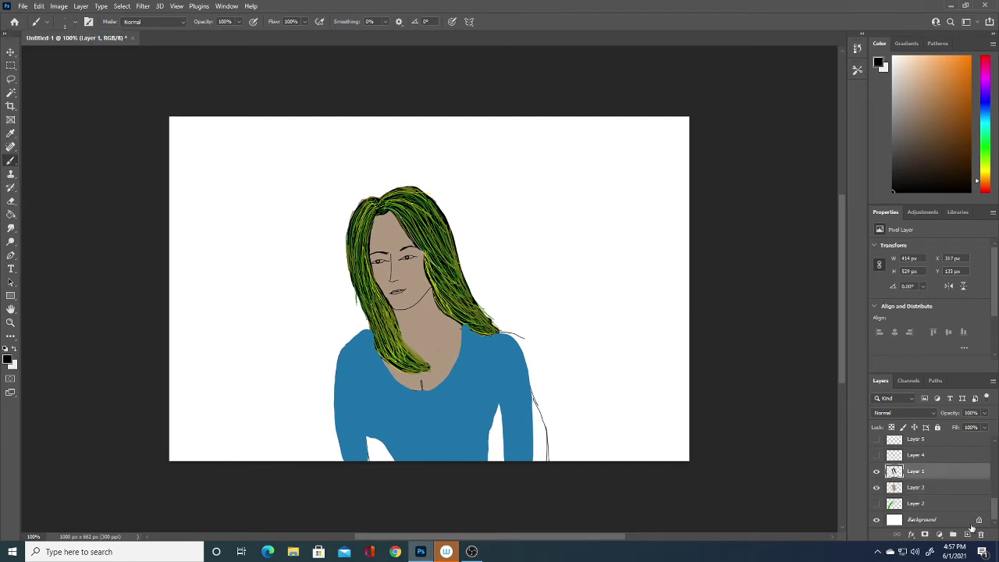
pyautogui.click(967, 534)
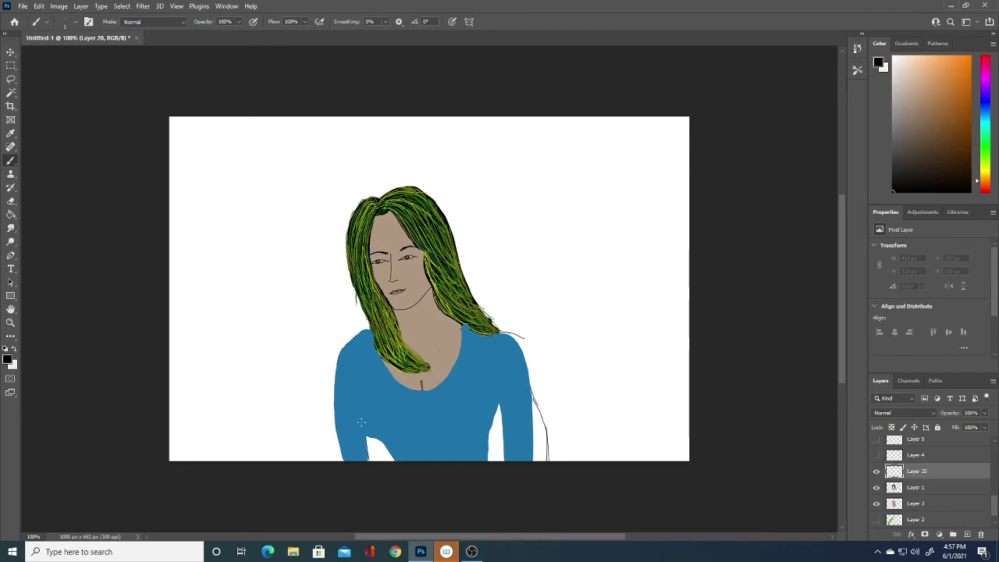
pyautogui.moveTo(362, 423); pyautogui.dragTo(369, 432)
# - On a new layer above Layer 19, draw lines down the shirt and along the neckline
pyautogui.scroll(5, 937, 477)
pyautogui.click(941, 443)
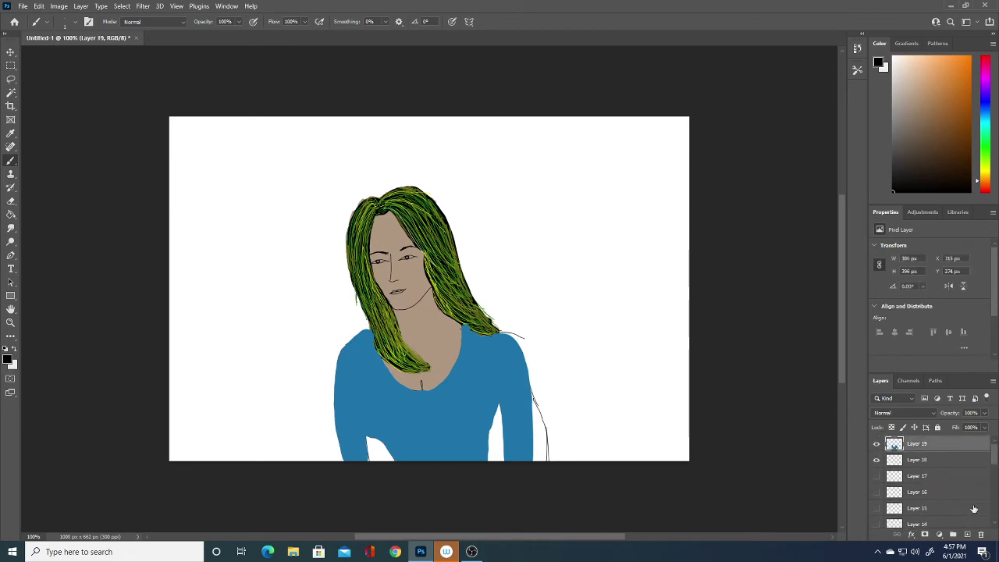
pyautogui.click(968, 535)
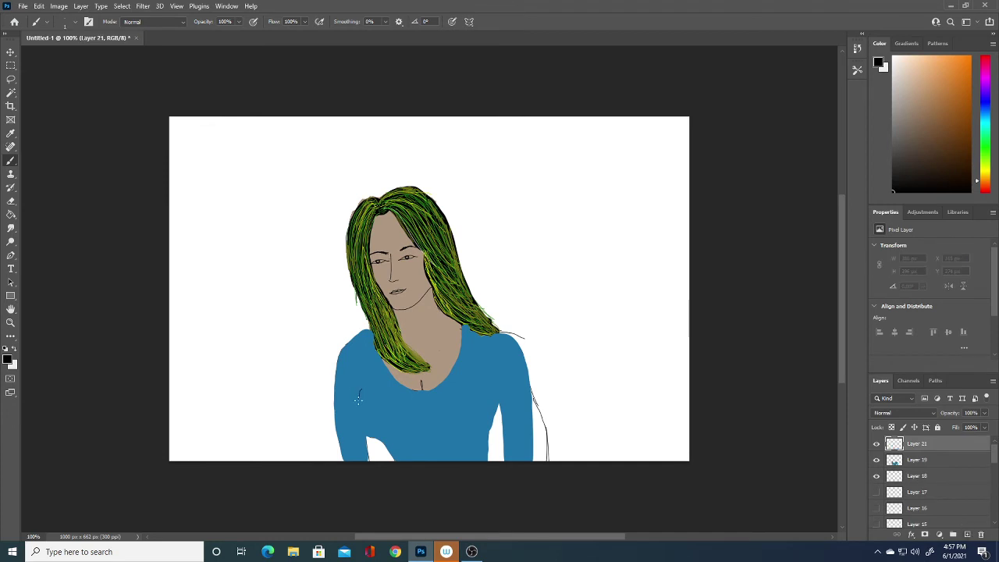
pyautogui.moveTo(358, 400); pyautogui.dragTo(372, 442)
pyautogui.moveTo(498, 380); pyautogui.dragTo(495, 404)
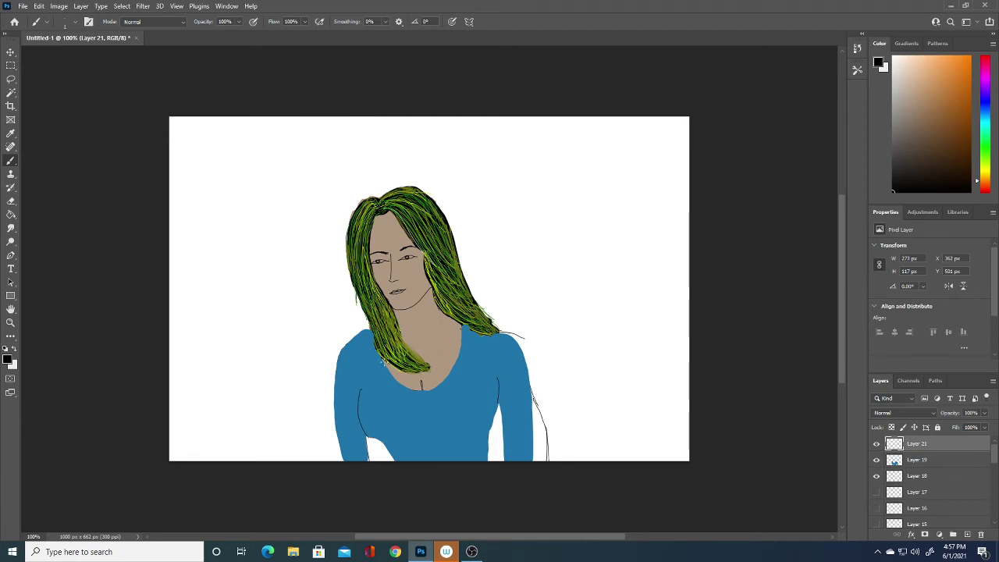
pyautogui.moveTo(381, 359); pyautogui.dragTo(424, 389)
pyautogui.moveTo(421, 395)
pyautogui.mouseDown()
pyautogui.moveTo(452, 370)
pyautogui.moveTo(462, 322)
pyautogui.mouseUp()
# - Outline the shirt's left edge, right shoulder and the inner edges of both arms
pyautogui.moveTo(344, 459)
pyautogui.mouseDown()
pyautogui.moveTo(331, 403)
pyautogui.moveTo(339, 352)
pyautogui.moveTo(365, 331)
pyautogui.mouseUp()
pyautogui.moveTo(495, 333)
pyautogui.mouseDown()
pyautogui.moveTo(525, 359)
pyautogui.moveTo(533, 464)
pyautogui.mouseUp()
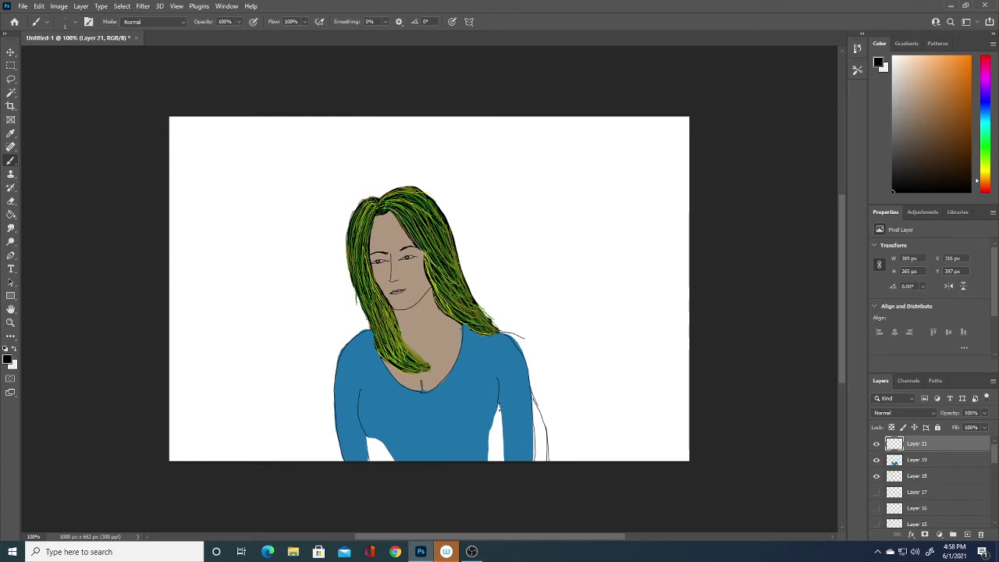
pyautogui.moveTo(500, 408); pyautogui.dragTo(503, 463)
pyautogui.moveTo(367, 439); pyautogui.dragTo(367, 458)
# - Set the foreground to white (ffffff), zoom in, and add a small touch above the right eye
pyautogui.click(8, 359)
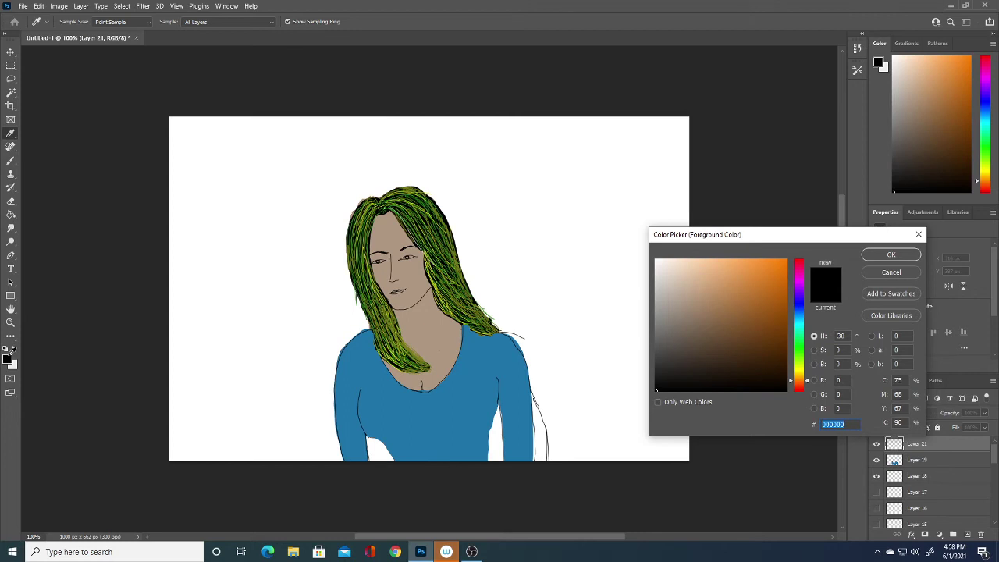
pyautogui.write('ffffff')
pyautogui.click(892, 253)
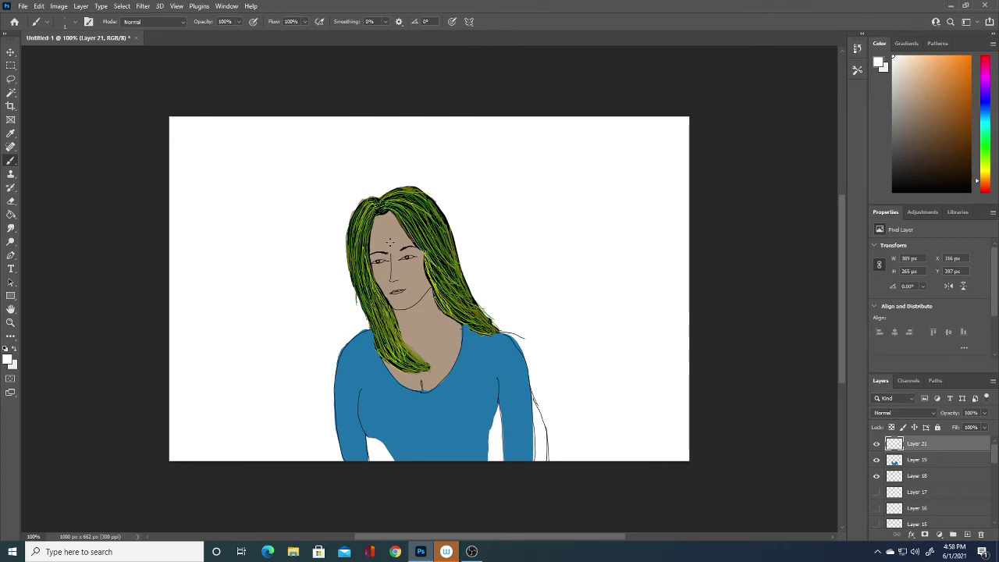
pyautogui.hotkey('ctrl', '+')
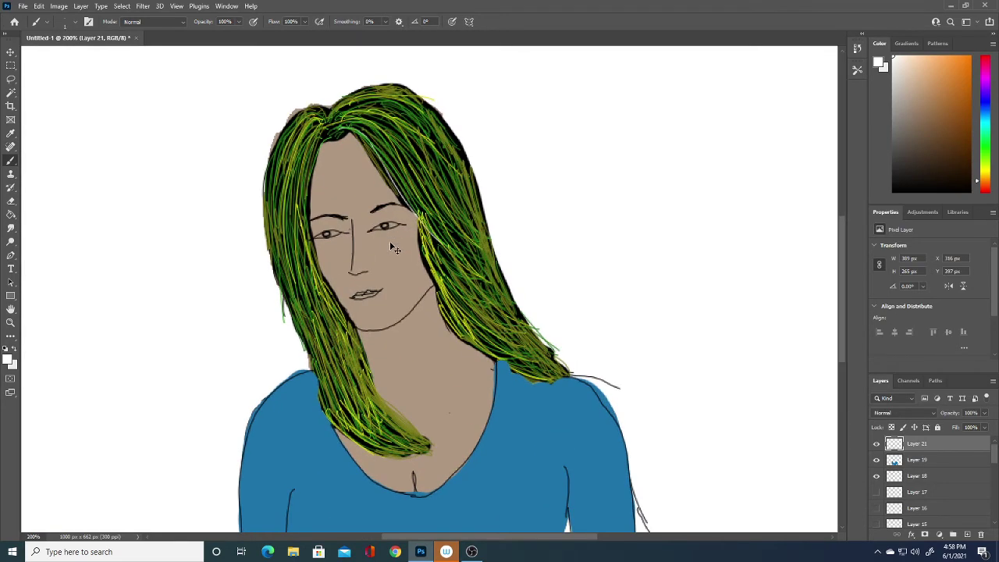
pyautogui.hotkey('ctrl', '+')
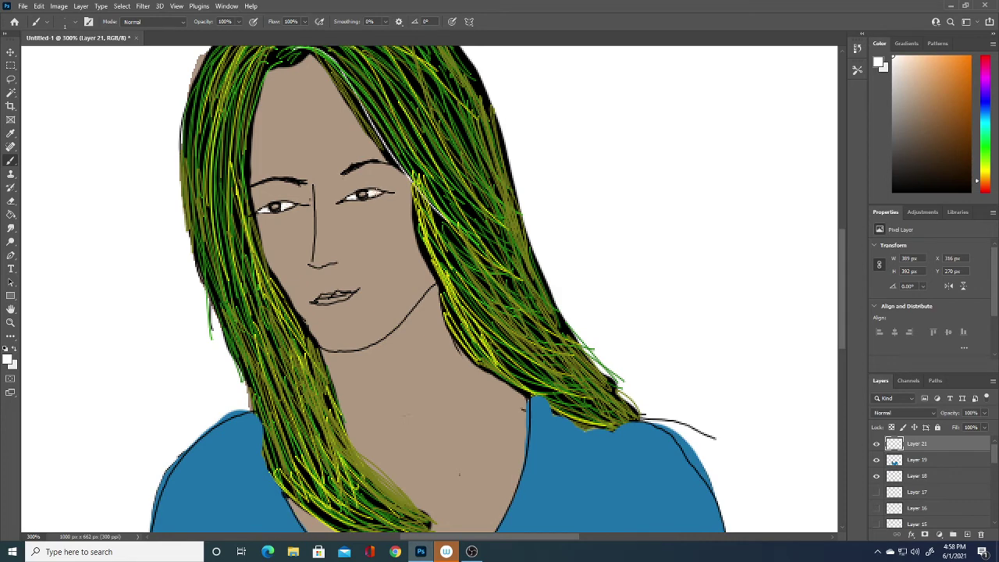
pyautogui.click(375, 188)
# - Set the foreground colour back to black (000000)
pyautogui.click(7, 358)
pyautogui.write('000000')
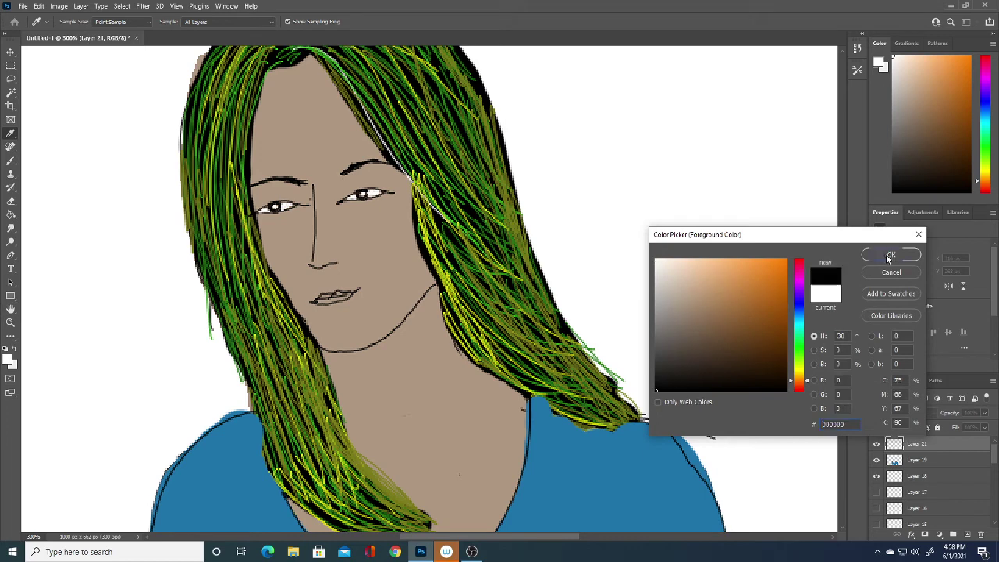
pyautogui.click(883, 255)
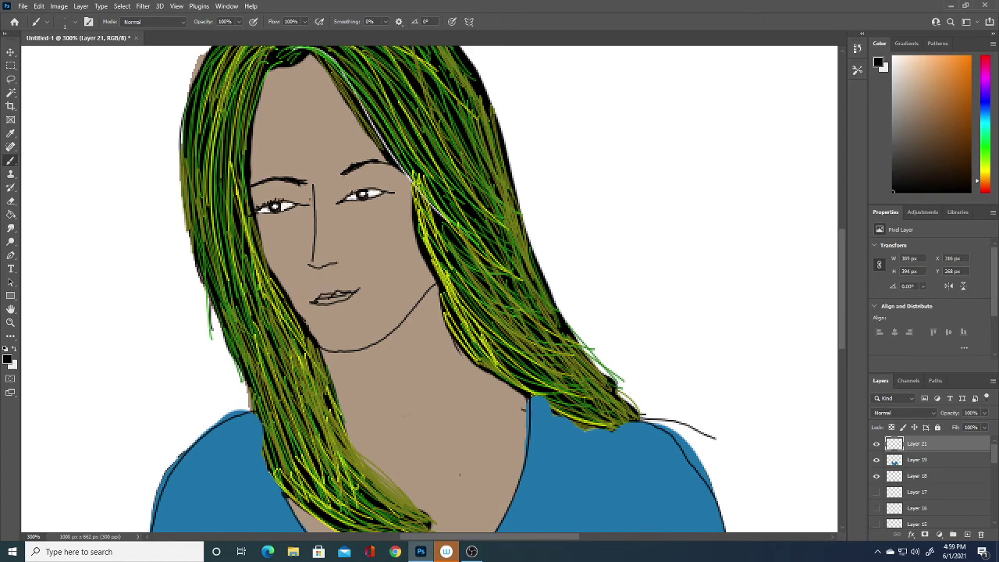
# - Darken both pupils with small black strokes and set the Eraser size to 3 px
pyautogui.click(360, 189)
pyautogui.moveTo(283, 204); pyautogui.dragTo(292, 199)
pyautogui.click(11, 201)
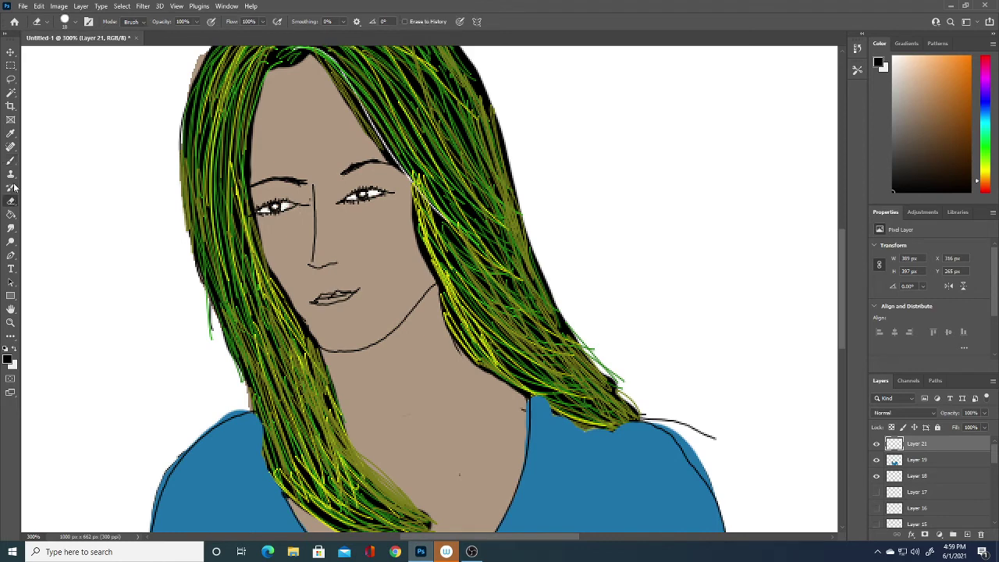
pyautogui.click(75, 21)
pyautogui.moveTo(63, 54); pyautogui.dragTo(59, 54)
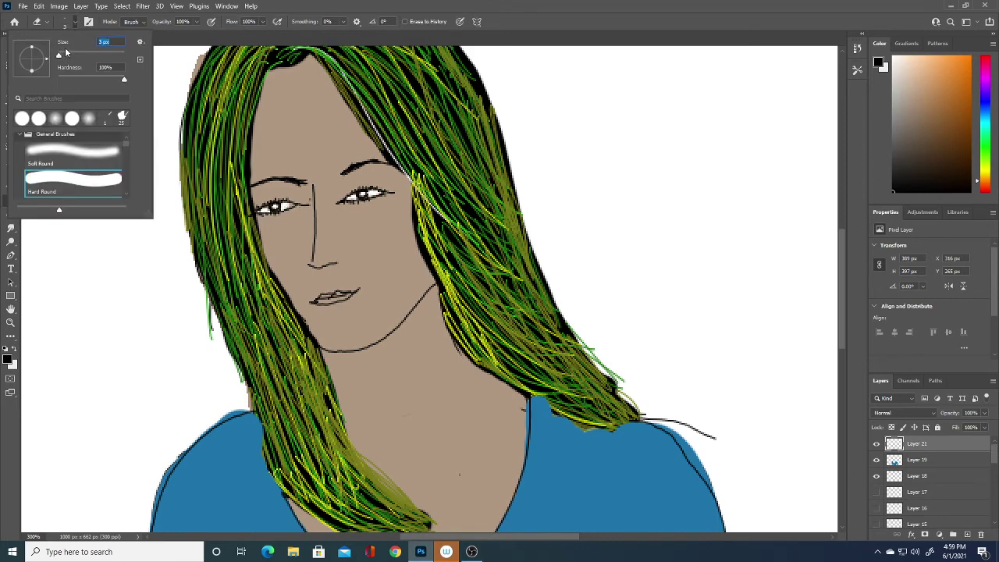
pyautogui.click(245, 41)
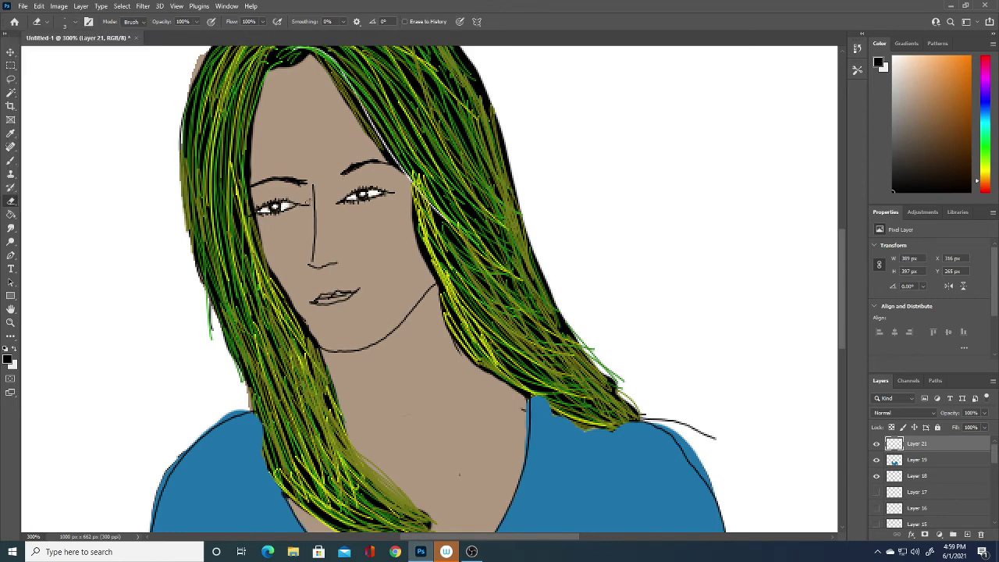
# - Toggle the shirt, face lines, nose-and-mouth, hair and skin layers to check their contents
pyautogui.click(877, 461)
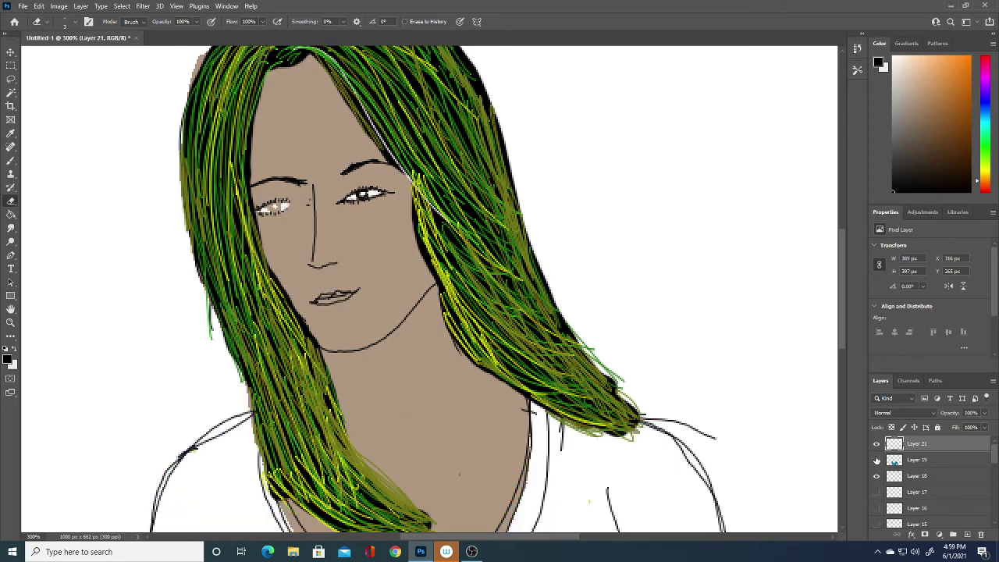
pyautogui.click(876, 461)
pyautogui.click(877, 477)
pyautogui.click(877, 476)
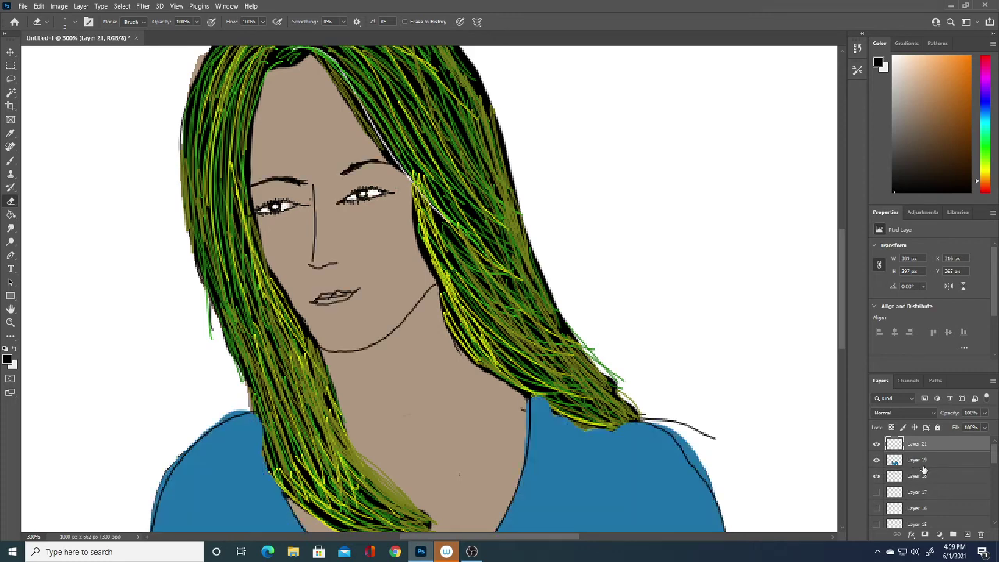
pyautogui.click(878, 477)
pyautogui.click(878, 477)
pyautogui.moveTo(991, 460); pyautogui.dragTo(992, 511)
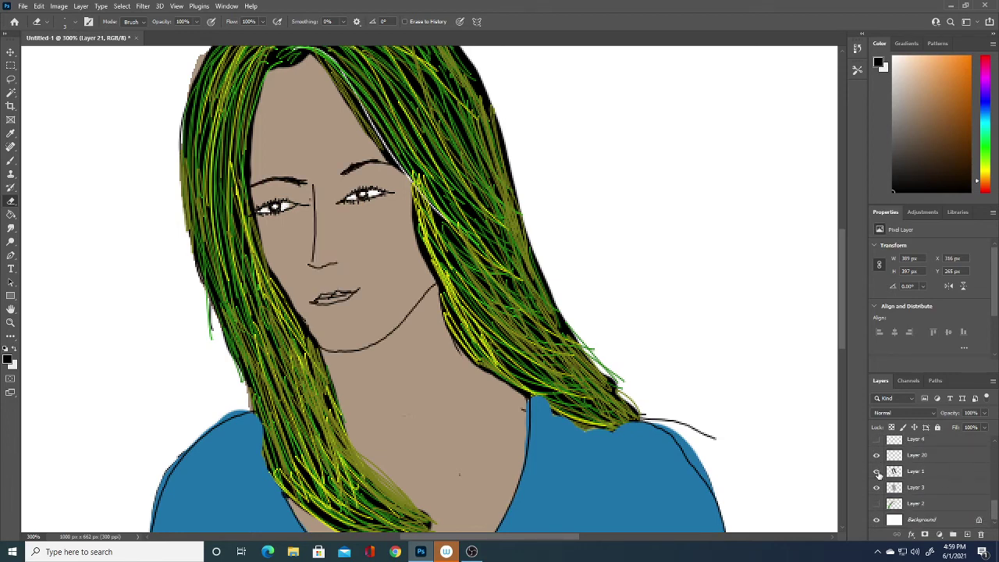
pyautogui.click(877, 472)
pyautogui.click(877, 471)
pyautogui.click(877, 487)
# - Recheck the shirt and face-lines layers, ending with the face lines layer selected
pyautogui.moveTo(994, 509); pyautogui.dragTo(967, 448)
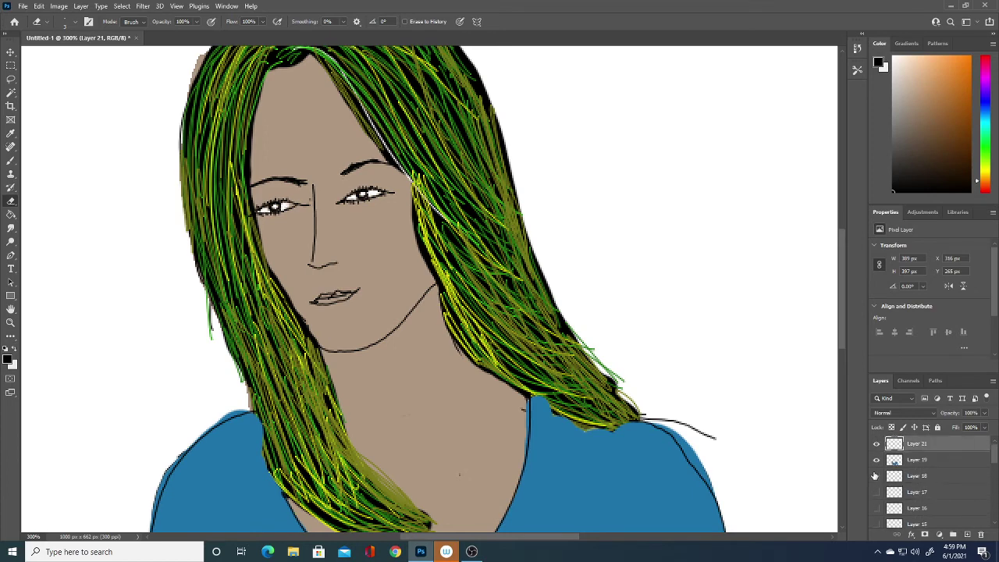
pyautogui.click(876, 475)
pyautogui.click(876, 476)
pyautogui.click(877, 460)
pyautogui.click(877, 460)
pyautogui.click(920, 461)
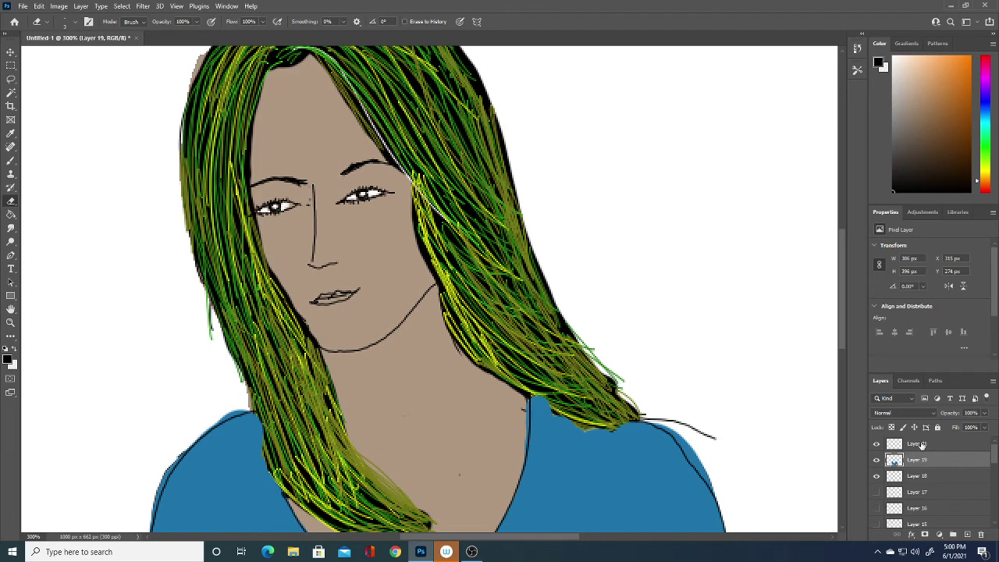
pyautogui.click(877, 460)
pyautogui.click(877, 475)
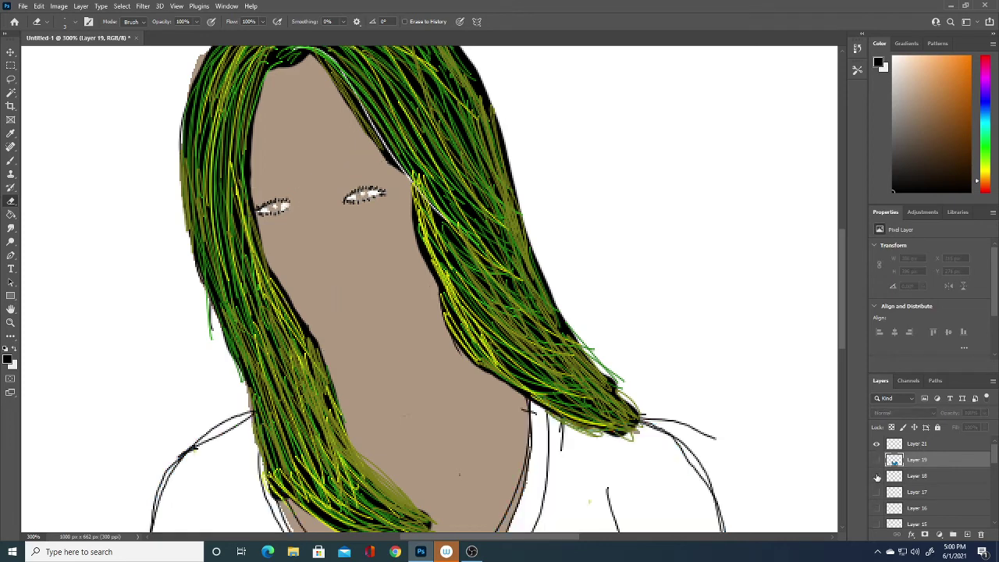
pyautogui.click(877, 476)
pyautogui.click(877, 460)
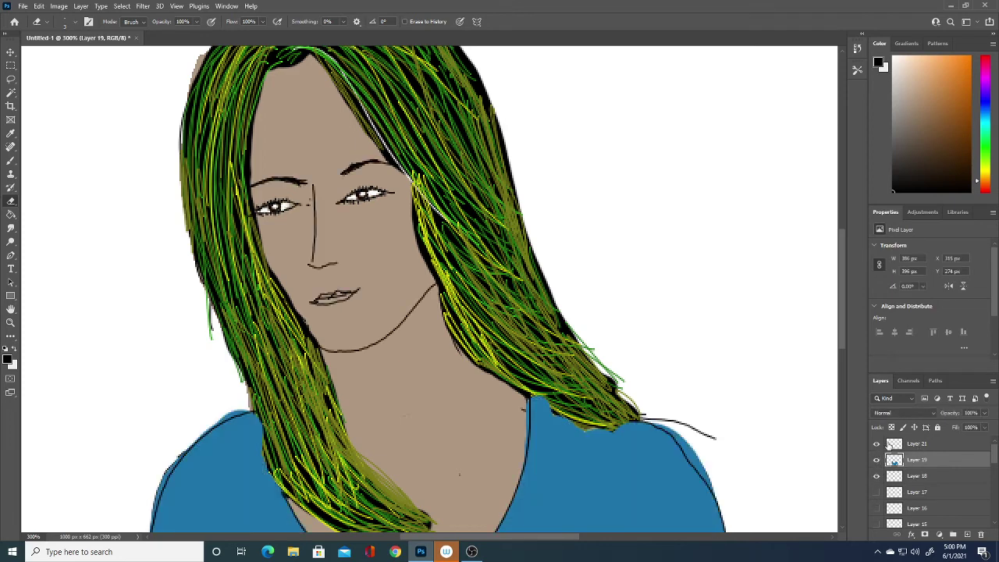
pyautogui.click(934, 475)
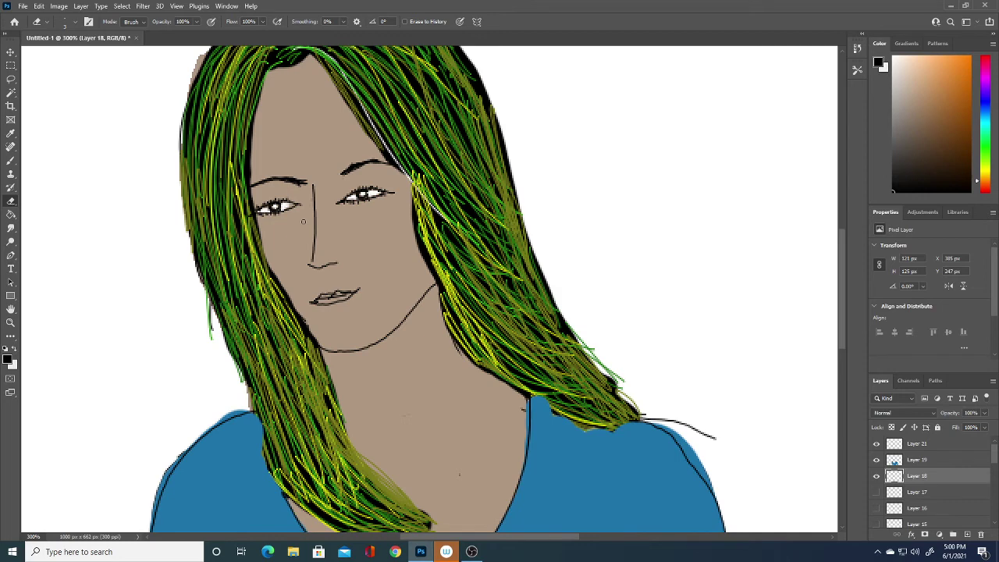
# - Set the foreground colour to crimson #b80b40 and add a new layer
pyautogui.click(9, 360)
pyautogui.moveTo(769, 330); pyautogui.dragTo(780, 292)
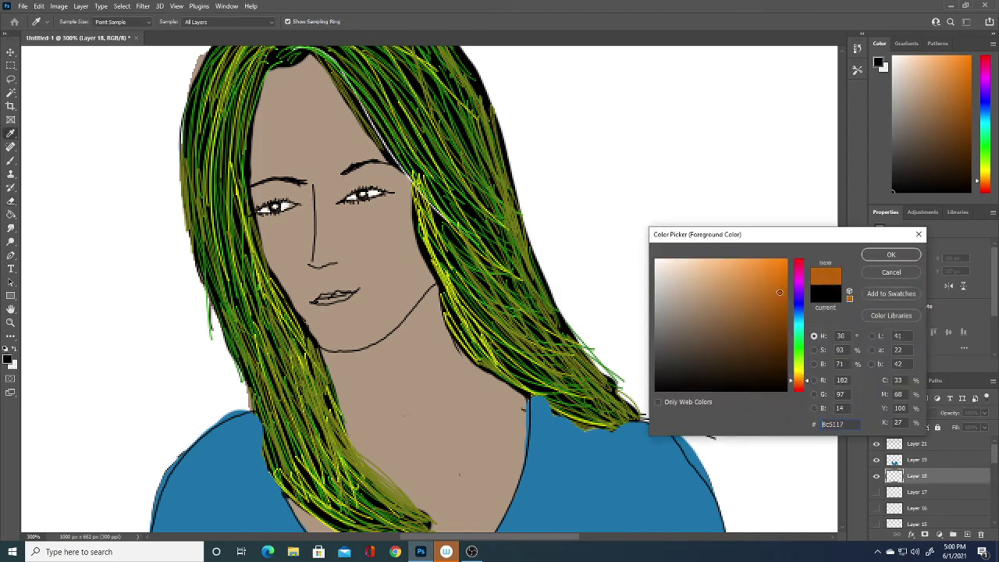
pyautogui.click(797, 270)
pyautogui.click(874, 256)
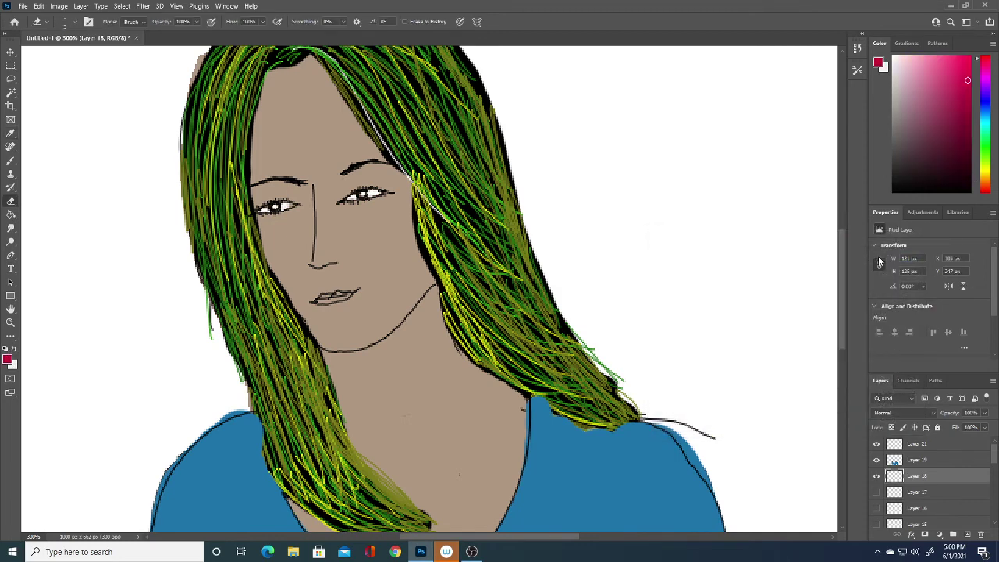
pyautogui.hotkey('ctrl', 'shift', 'alt', 'n')
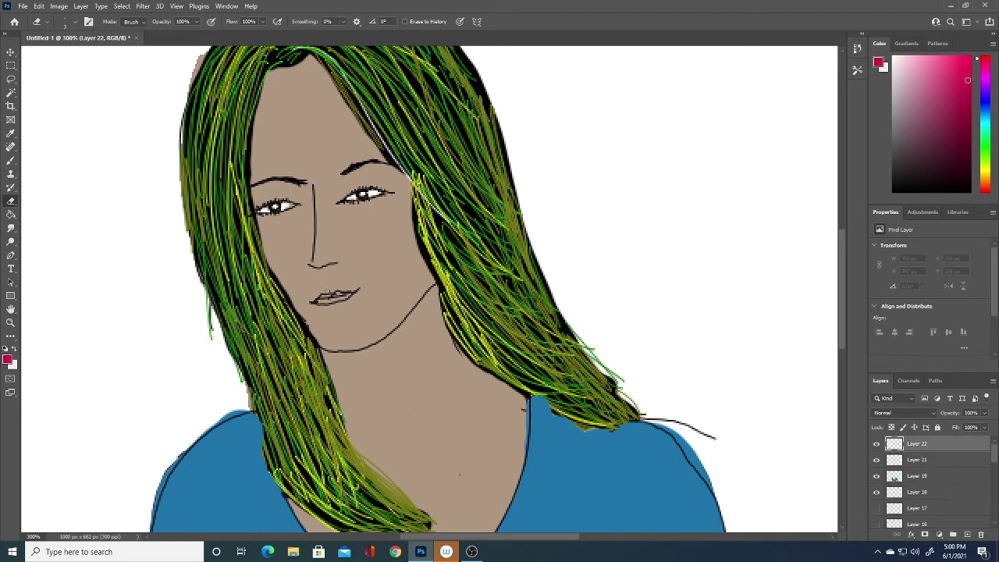
# - Add another layer for the lips and set the Eraser size to 1 px
pyautogui.click(8, 359)
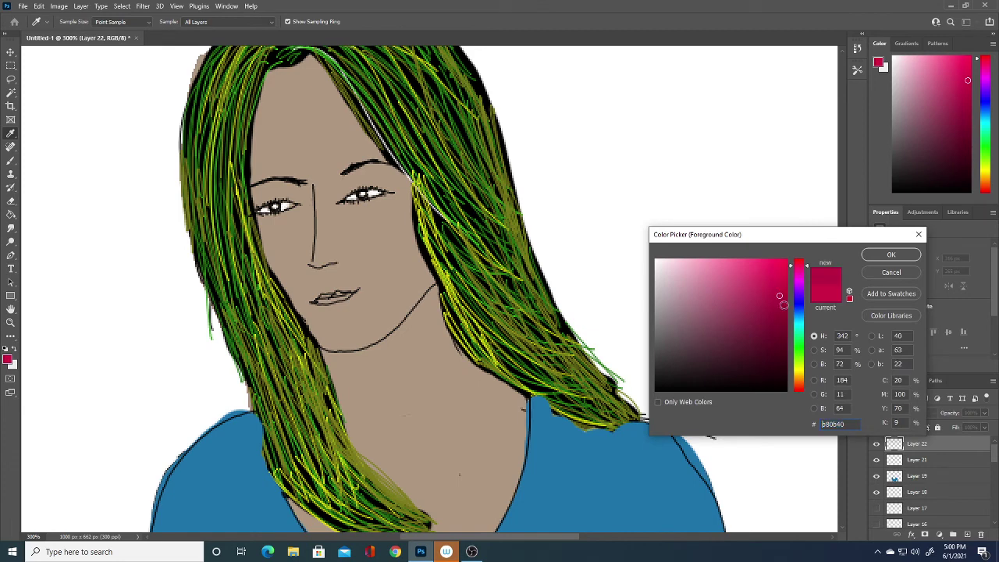
pyautogui.click(895, 255)
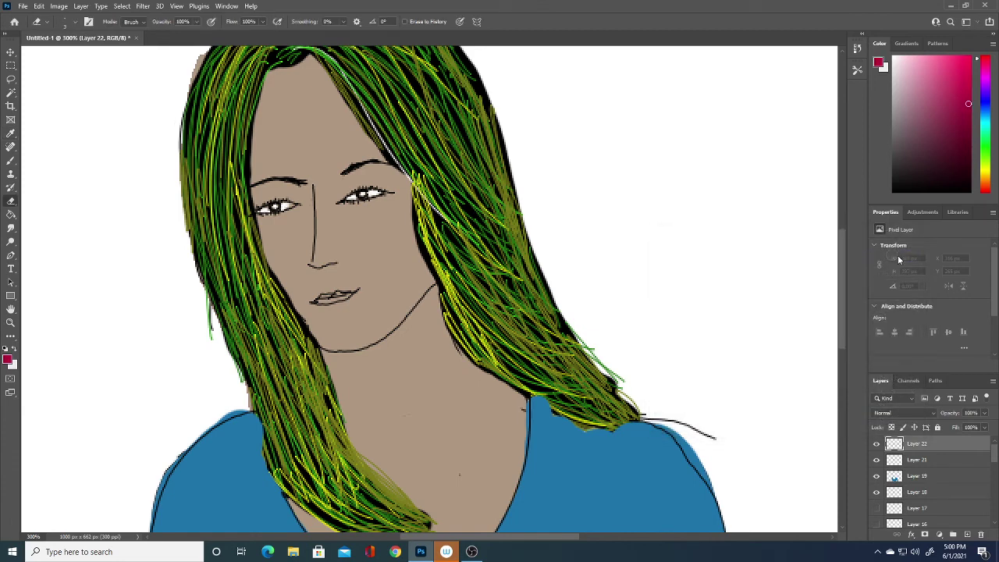
pyautogui.click(967, 535)
pyautogui.click(74, 21)
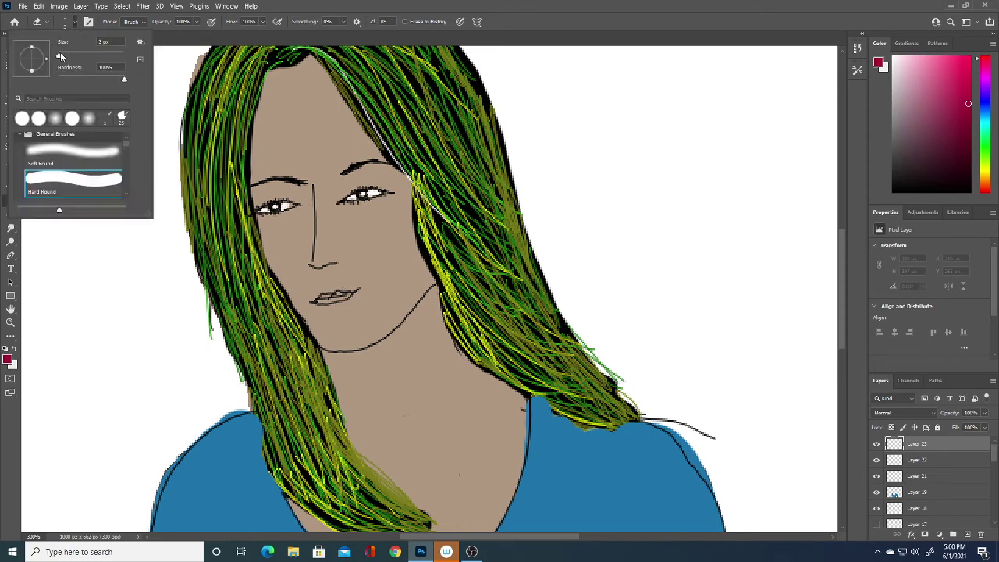
pyautogui.click(330, 293)
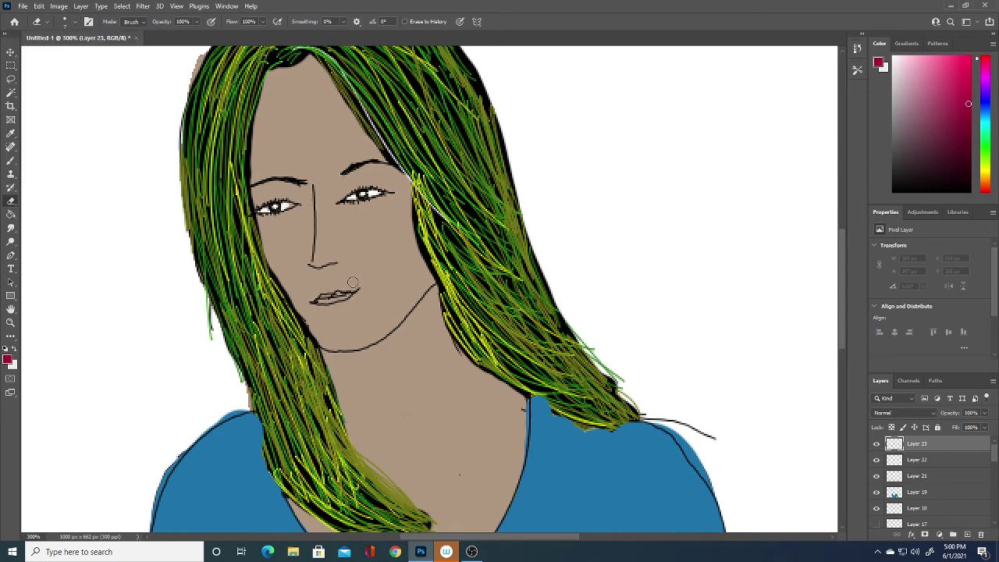
pyautogui.click(76, 23)
pyautogui.moveTo(63, 56); pyautogui.dragTo(57, 56)
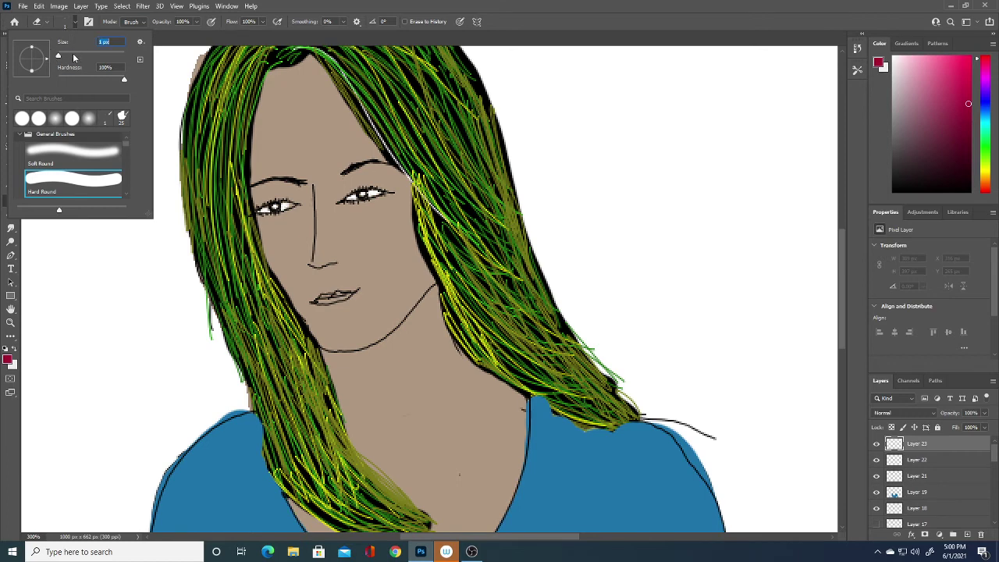
pyautogui.click(164, 48)
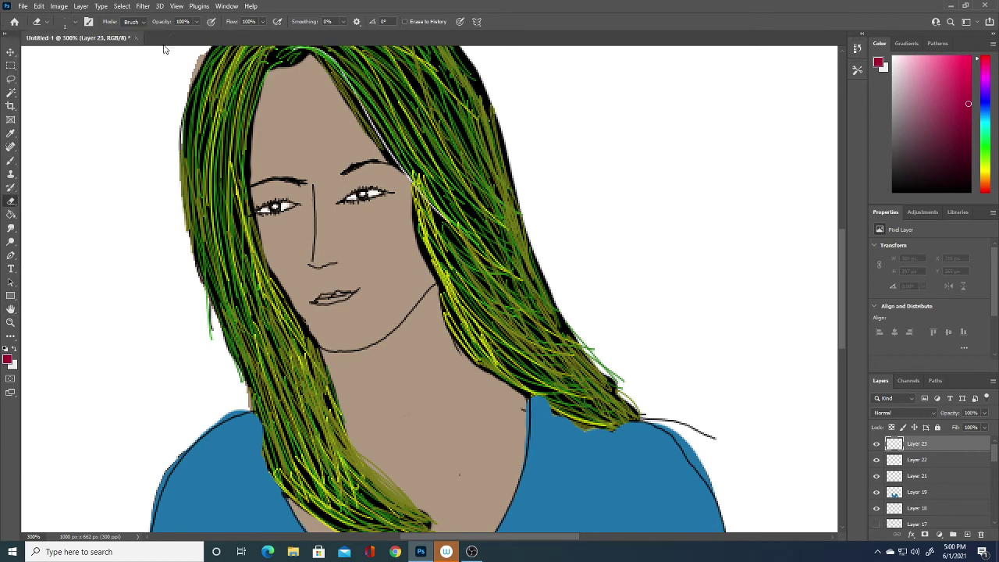
# - Paint the lips crimson with the Brush, then zoom out to view the drawing
pyautogui.click(11, 162)
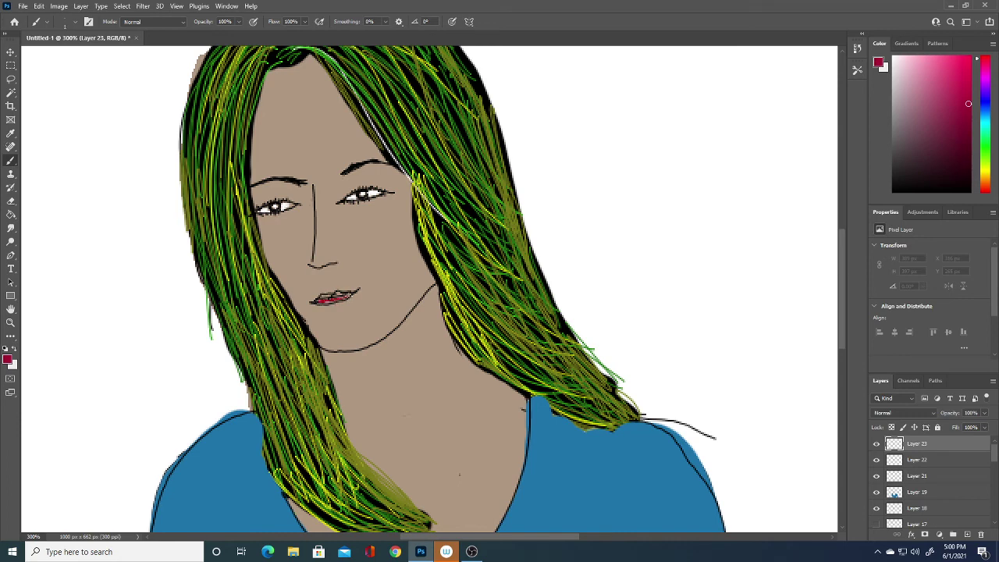
pyautogui.click(327, 302)
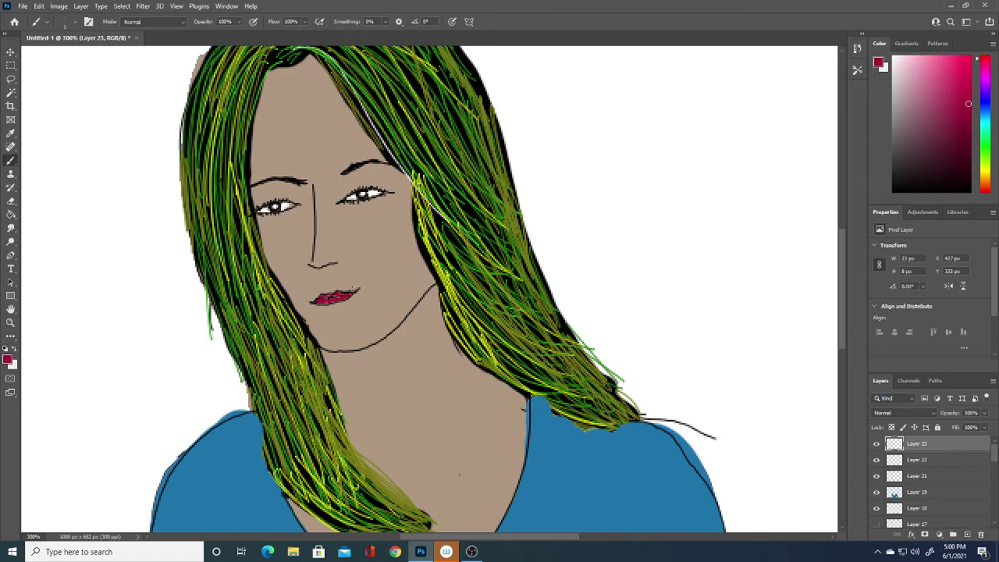
pyautogui.hotkey('ctrl', '-')
pyautogui.hotkey('ctrl', '-')
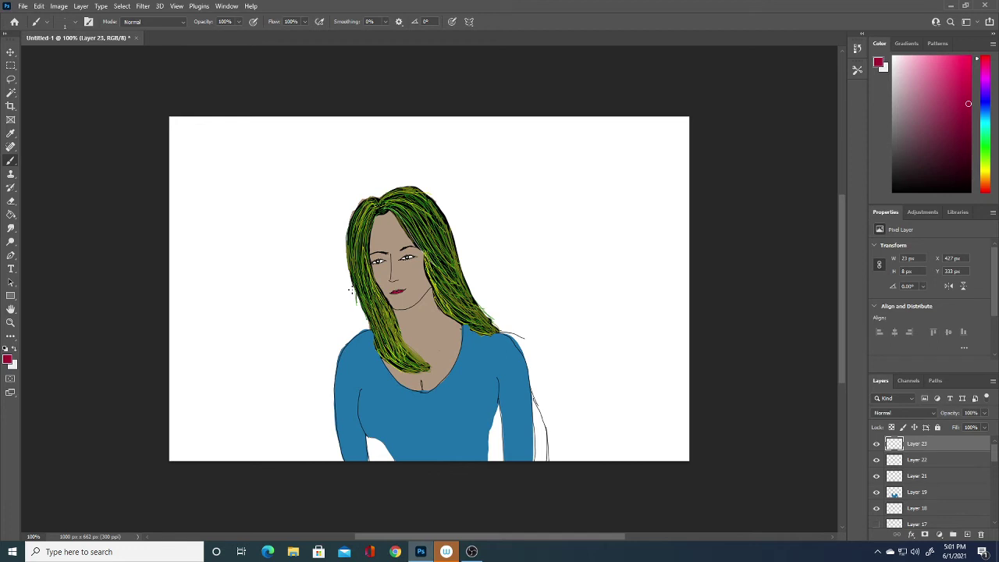
# - Set the foreground colour to bright green and add a new layer
pyautogui.click(8, 360)
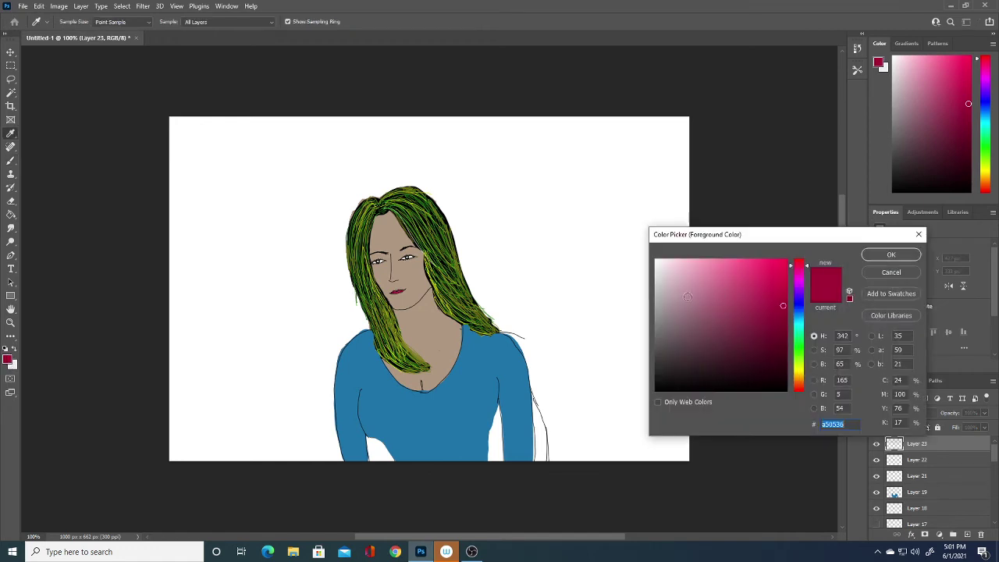
pyautogui.click(798, 359)
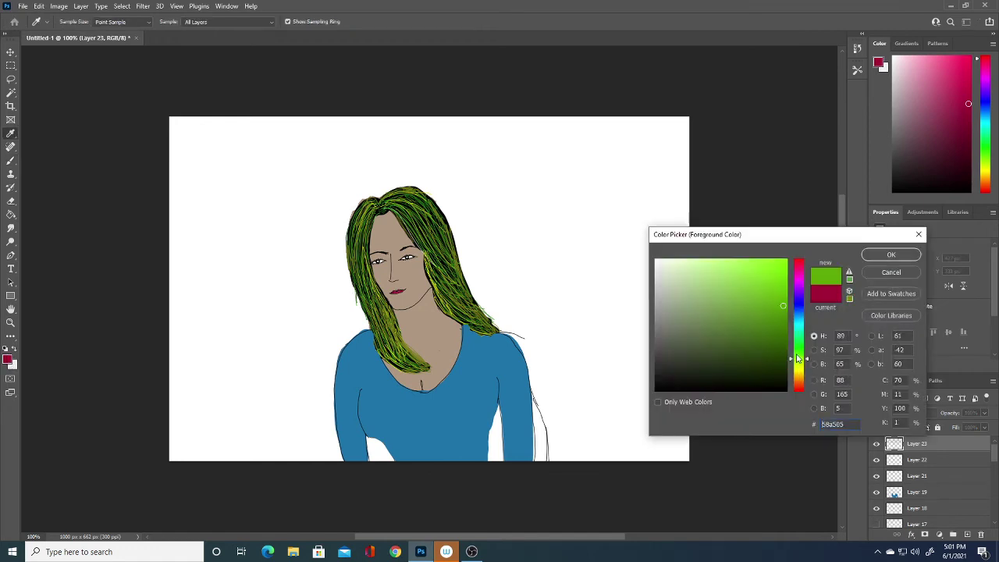
pyautogui.moveTo(781, 331); pyautogui.dragTo(779, 312)
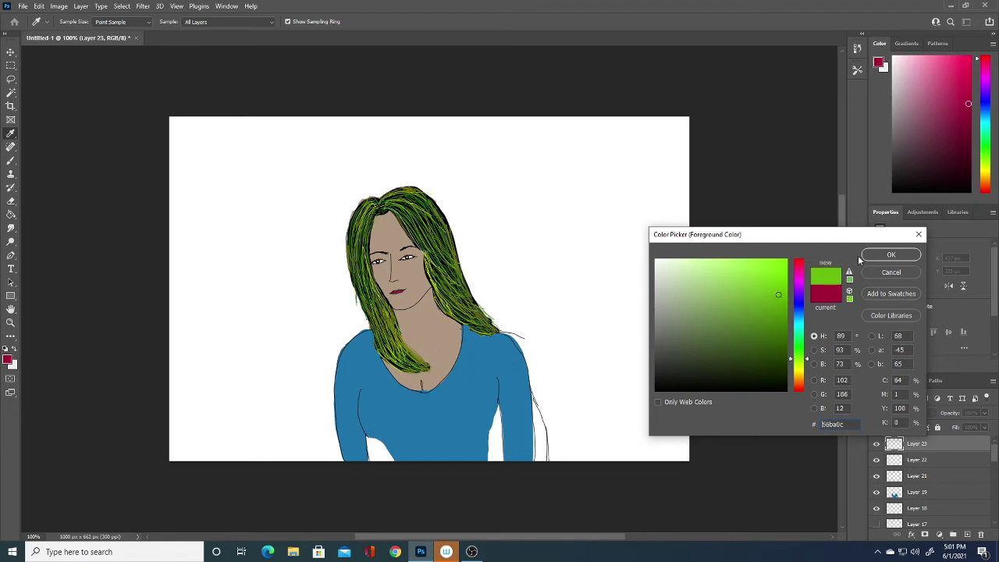
pyautogui.click(890, 254)
pyautogui.click(970, 532)
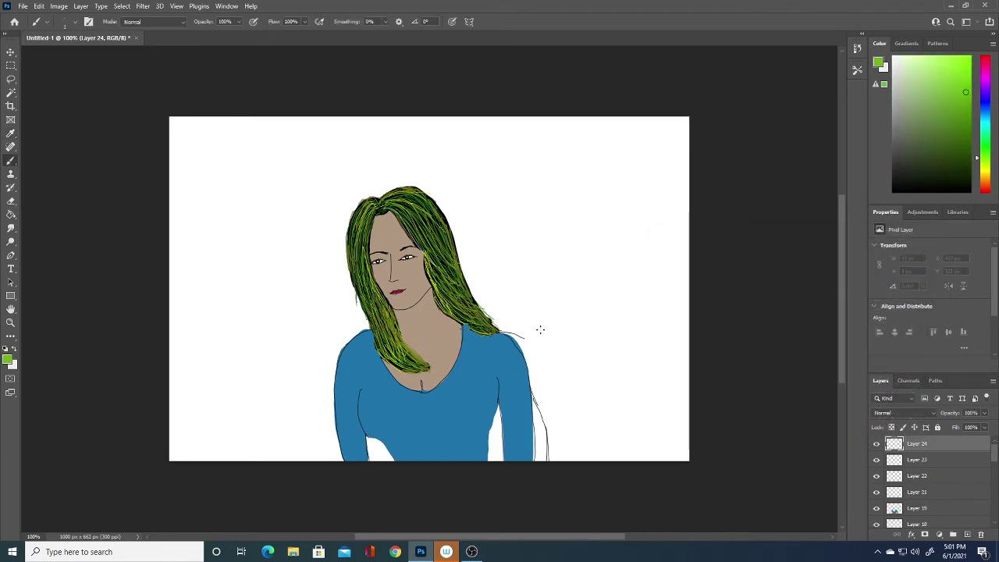
pyautogui.click(75, 22)
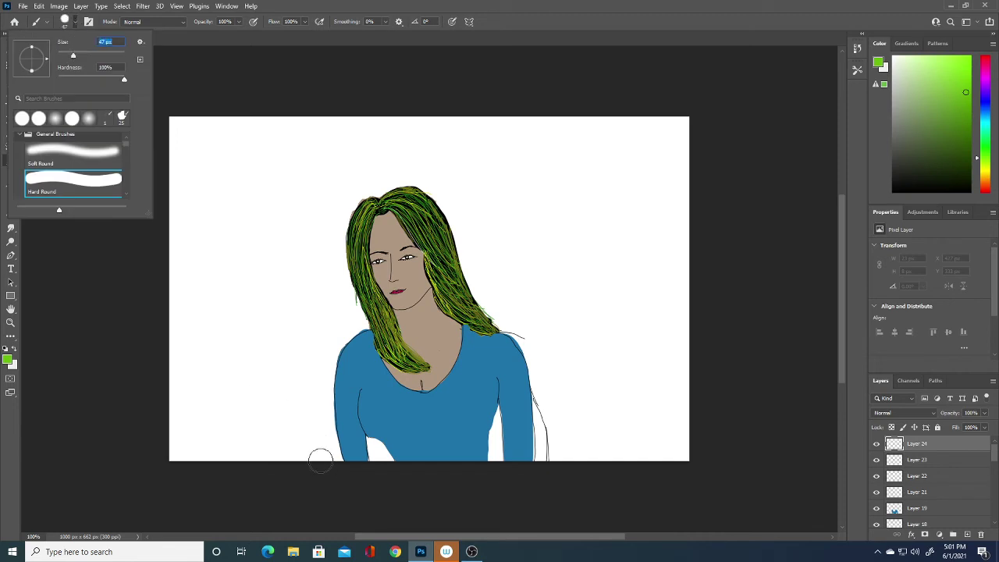
pyautogui.click(986, 456)
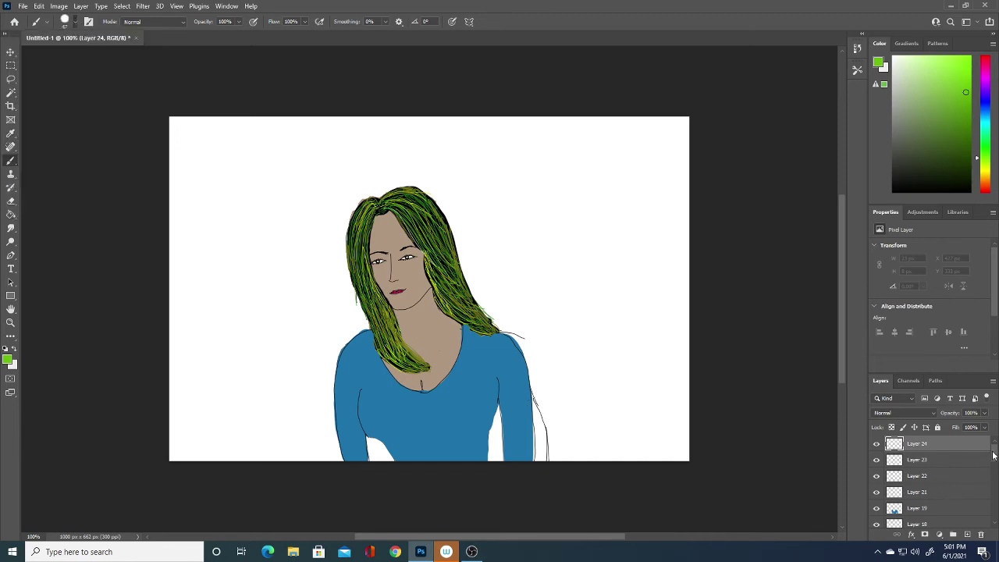
# - Add a layer above Background and paint green strokes around the figure and behind the hair
pyautogui.moveTo(994, 461); pyautogui.dragTo(996, 524)
pyautogui.click(946, 521)
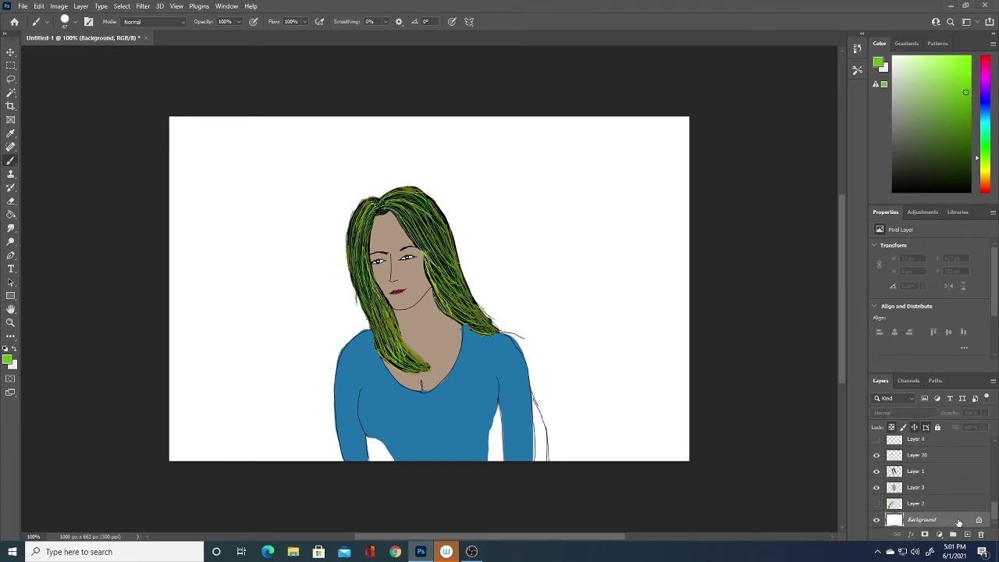
pyautogui.click(968, 535)
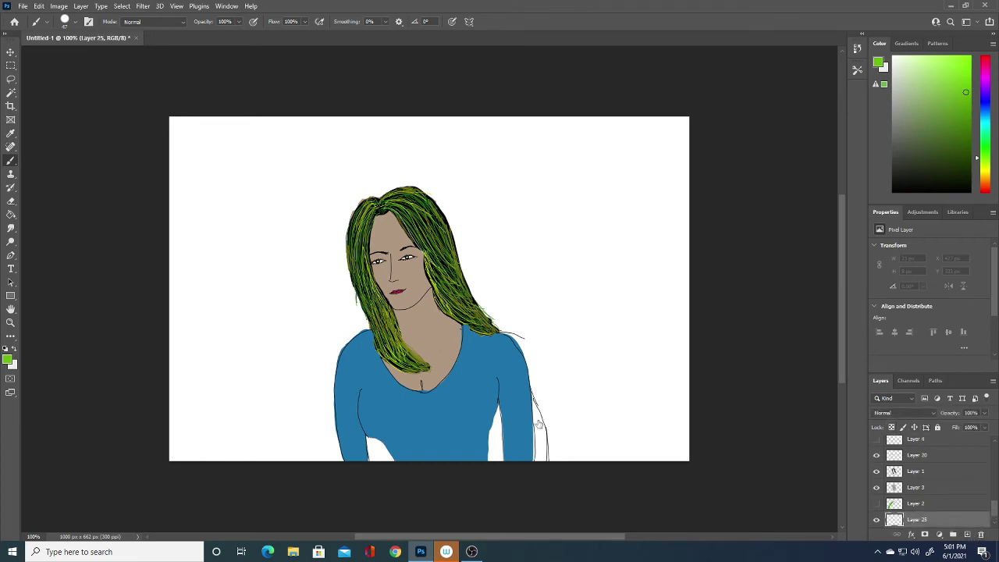
pyautogui.moveTo(543, 394)
pyautogui.mouseDown()
pyautogui.moveTo(542, 457)
pyautogui.moveTo(506, 413)
pyautogui.mouseUp()
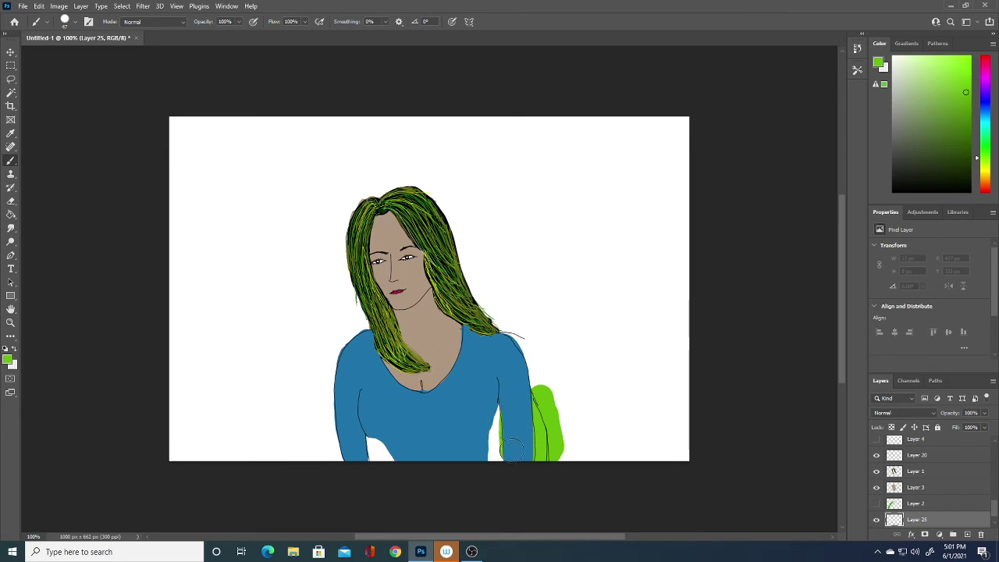
pyautogui.moveTo(388, 437); pyautogui.dragTo(369, 461)
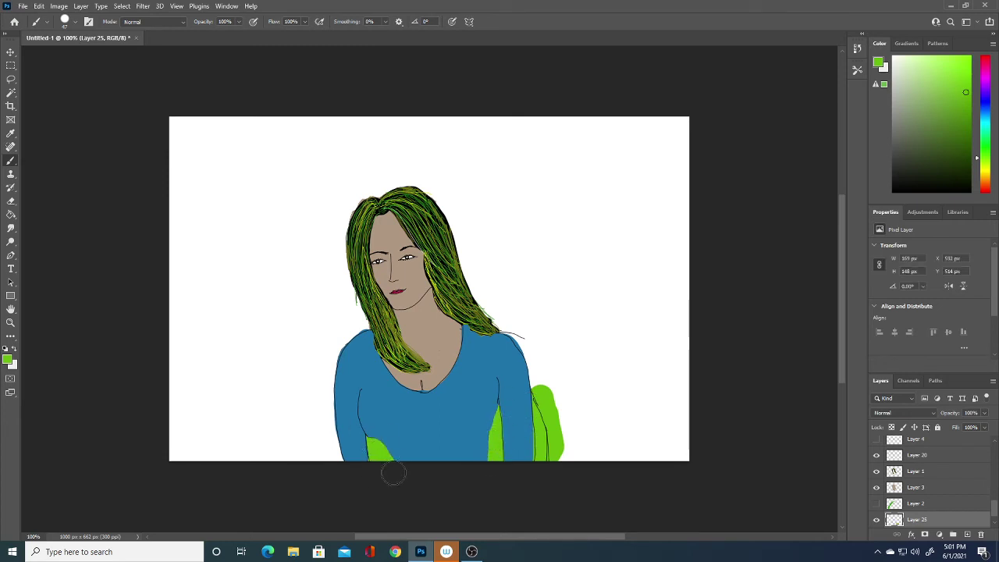
pyautogui.moveTo(531, 404)
pyautogui.mouseDown()
pyautogui.moveTo(522, 344)
pyautogui.moveTo(478, 281)
pyautogui.moveTo(495, 319)
pyautogui.moveTo(473, 258)
pyautogui.moveTo(421, 188)
pyautogui.moveTo(399, 184)
pyautogui.moveTo(363, 199)
pyautogui.moveTo(344, 257)
pyautogui.moveTo(361, 348)
pyautogui.moveTo(353, 342)
pyautogui.moveTo(335, 390)
pyautogui.moveTo(344, 477)
pyautogui.moveTo(328, 372)
pyautogui.moveTo(344, 199)
pyautogui.moveTo(394, 123)
pyautogui.moveTo(446, 141)
pyautogui.moveTo(443, 180)
pyautogui.moveTo(495, 273)
pyautogui.moveTo(557, 352)
pyautogui.moveTo(562, 441)
pyautogui.moveTo(559, 395)
pyautogui.moveTo(586, 437)
pyautogui.moveTo(574, 352)
pyautogui.moveTo(534, 298)
pyautogui.moveTo(495, 151)
pyautogui.moveTo(466, 189)
pyautogui.moveTo(477, 89)
pyautogui.mouseUp()
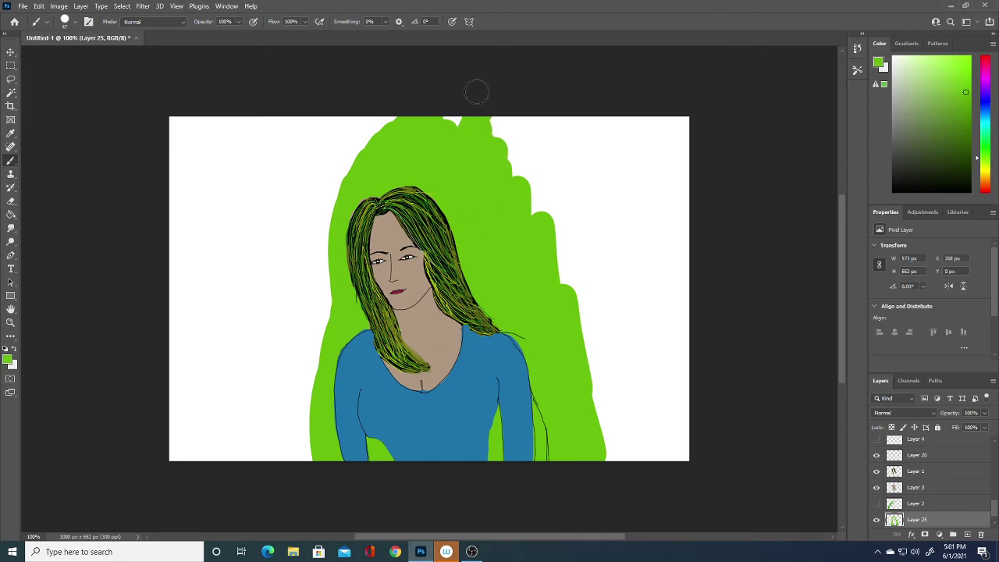
pyautogui.click(11, 214)
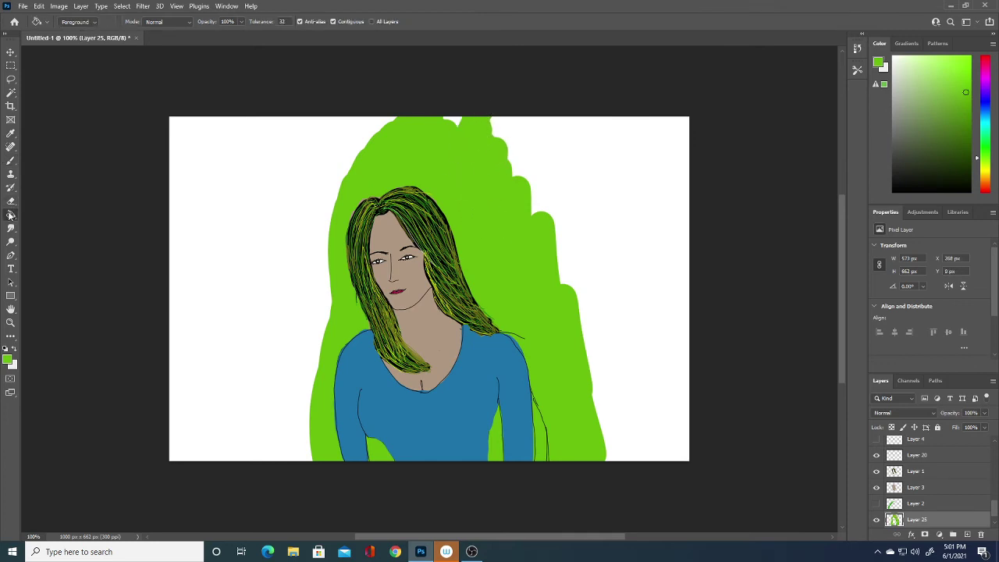
# - Bucket-fill the white areas left, right and along the figure outline with green
pyautogui.click(275, 194)
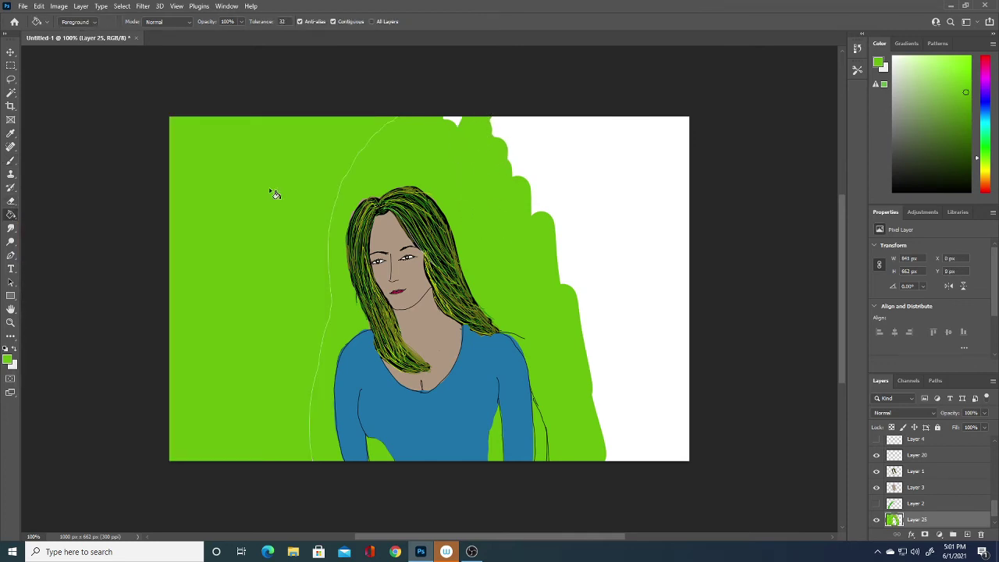
pyautogui.click(617, 248)
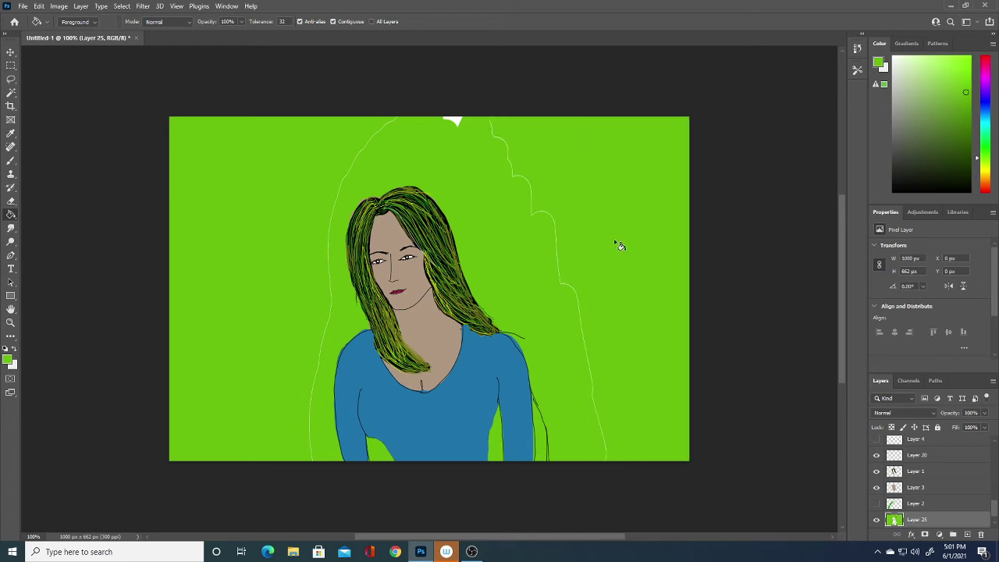
pyautogui.click(11, 65)
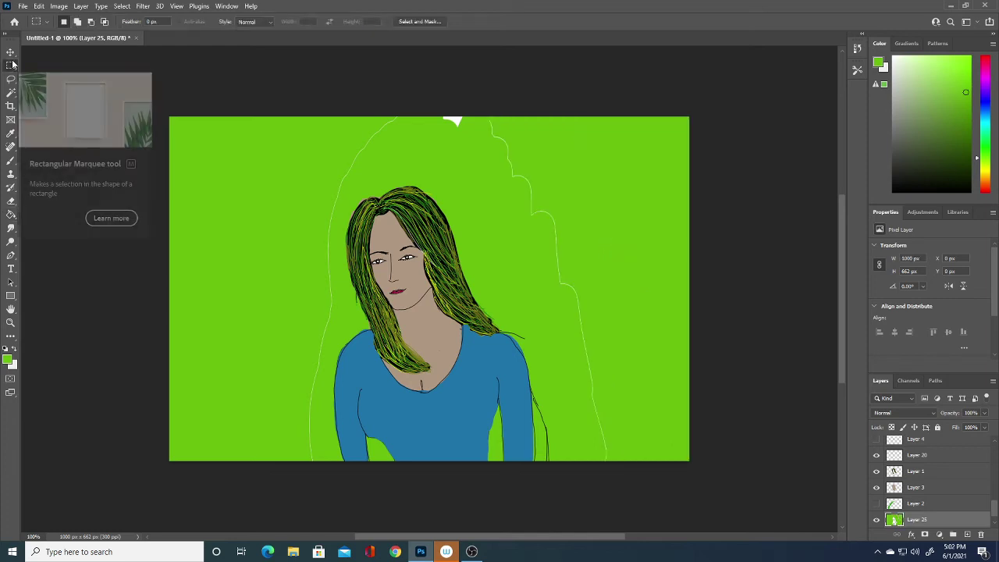
pyautogui.press('g')
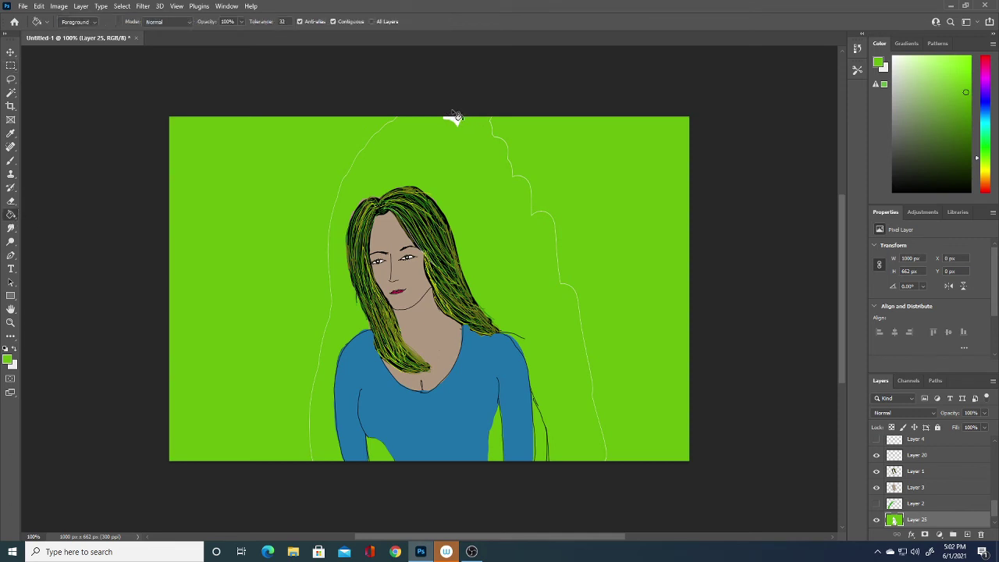
pyautogui.click(511, 167)
# - Keep the green foreground colour and toggle Layer 21's visibility to check its content
pyautogui.click(11, 132)
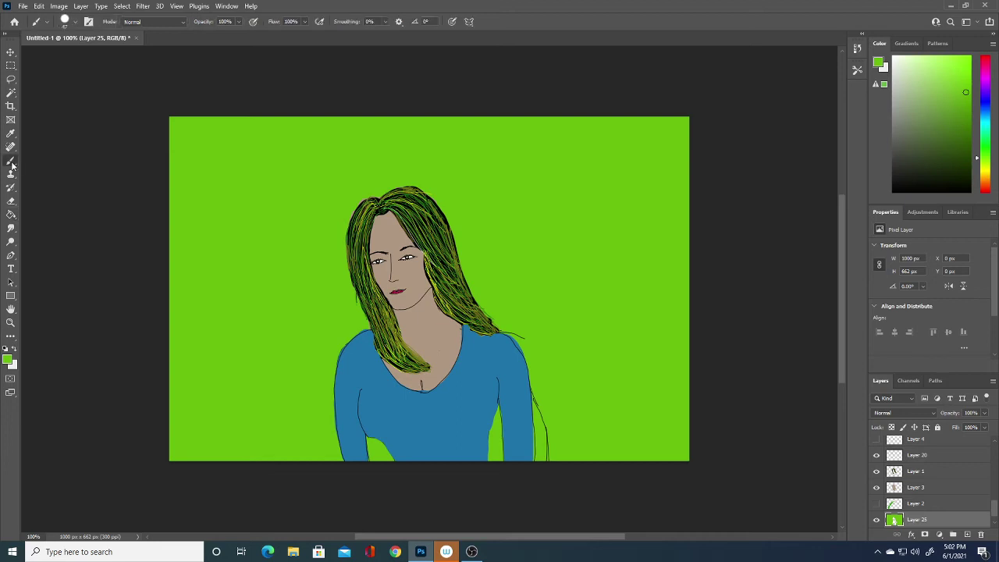
pyautogui.click(8, 358)
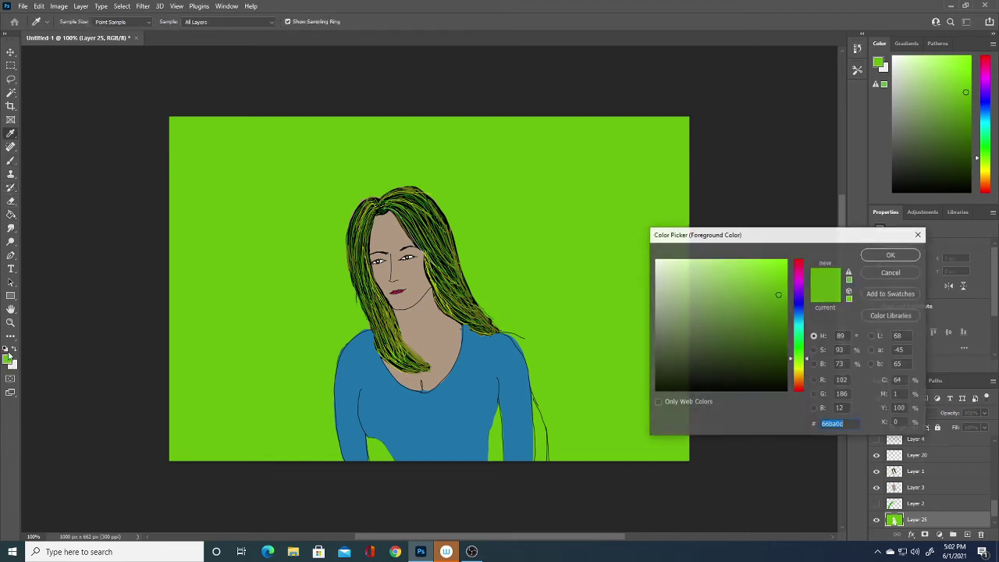
pyautogui.click(890, 256)
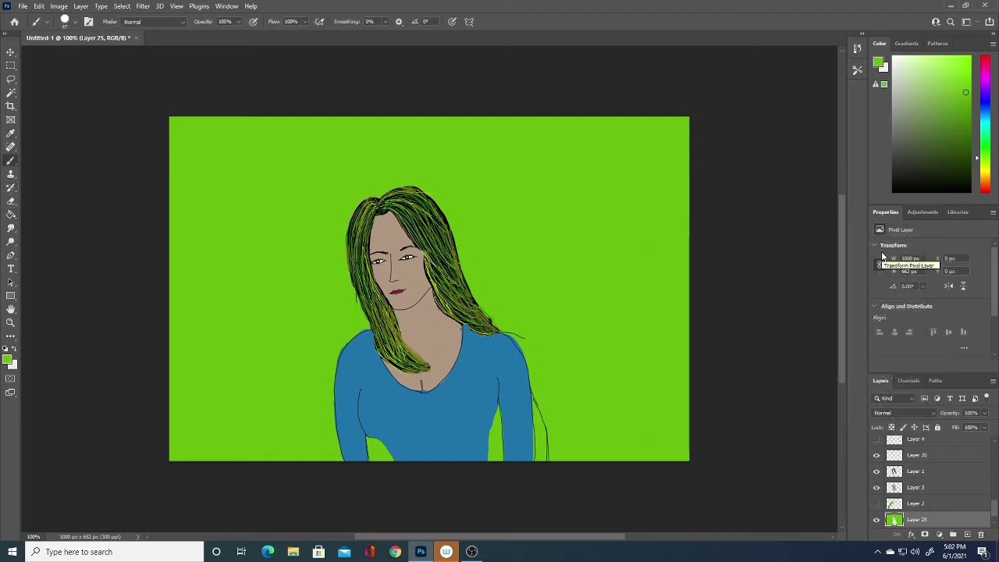
pyautogui.scroll(5, 979, 451)
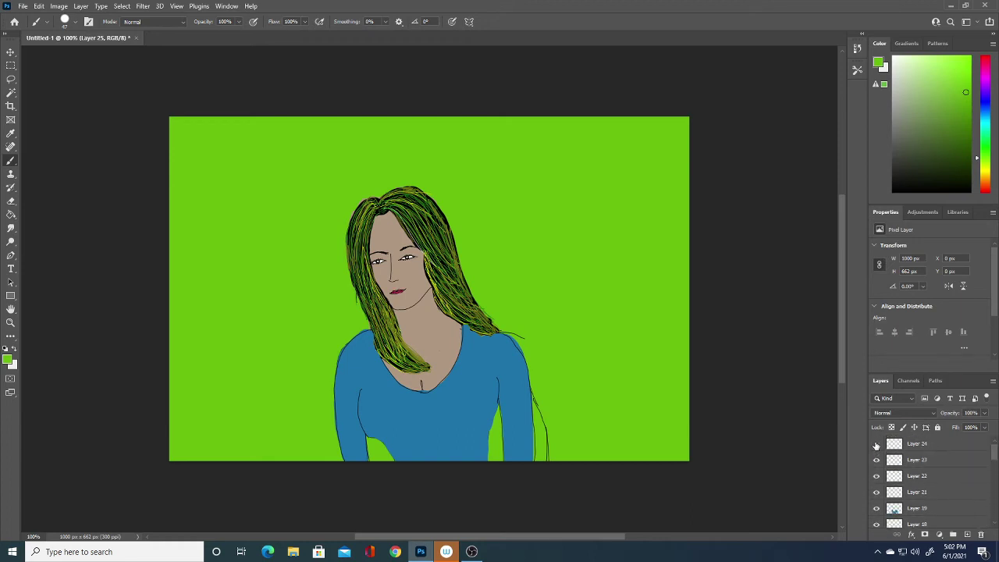
pyautogui.click(876, 492)
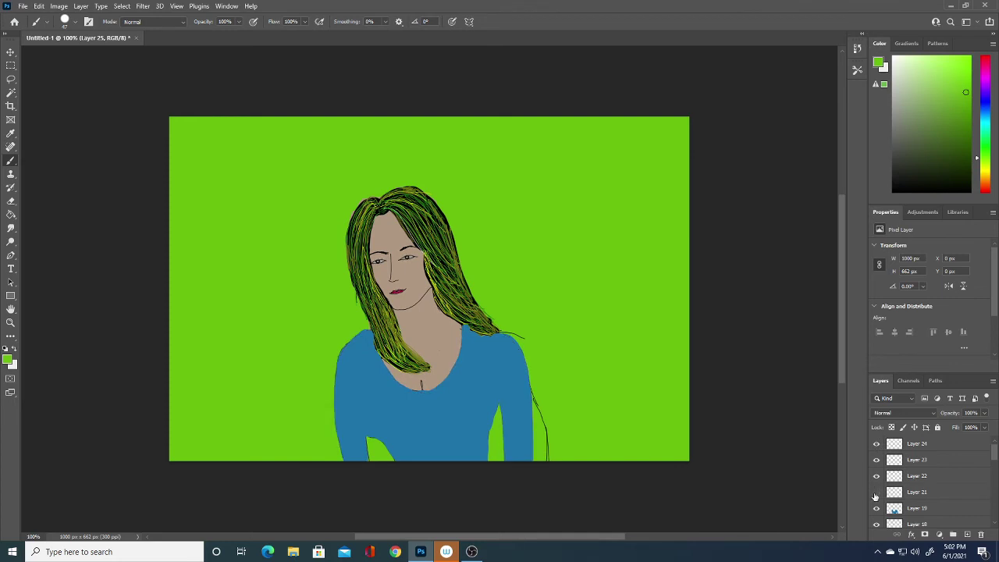
pyautogui.click(876, 492)
pyautogui.click(876, 494)
pyautogui.click(877, 492)
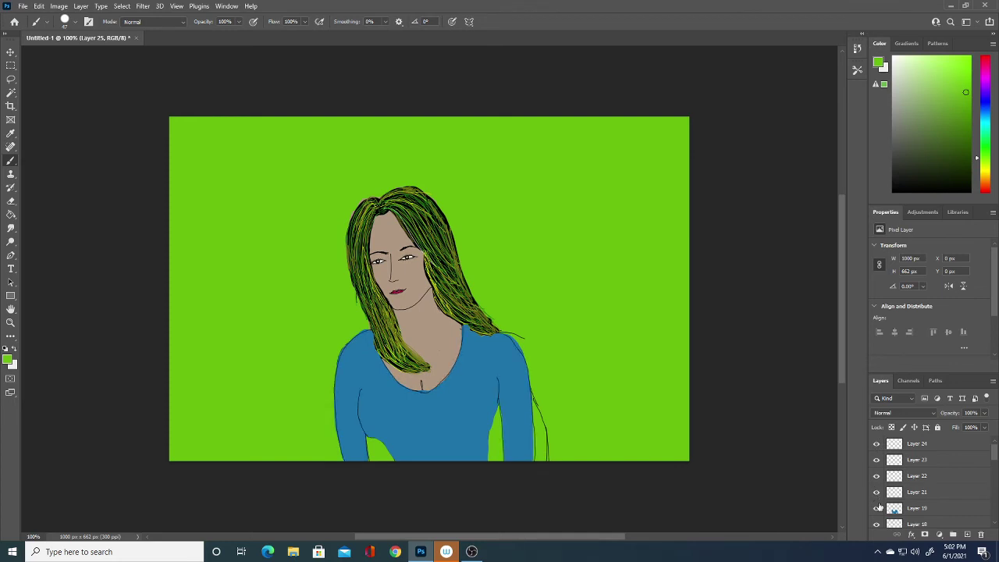
# - Toggle Layers 19, 18 and 21 on and off to find the shirt outline
pyautogui.click(876, 508)
pyautogui.click(876, 508)
pyautogui.moveTo(993, 460); pyautogui.dragTo(993, 468)
pyautogui.click(877, 446)
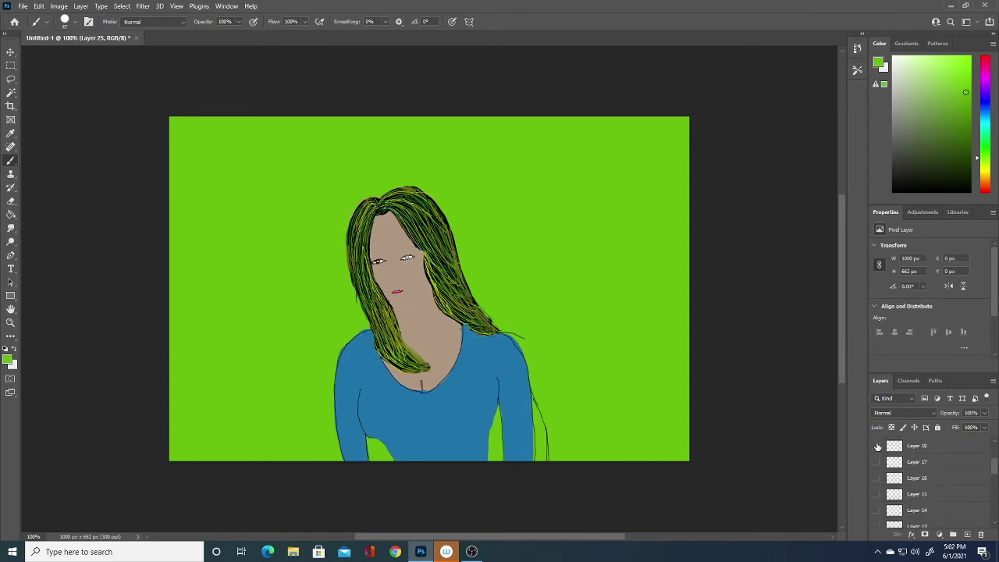
pyautogui.click(877, 446)
pyautogui.moveTo(996, 467); pyautogui.dragTo(995, 459)
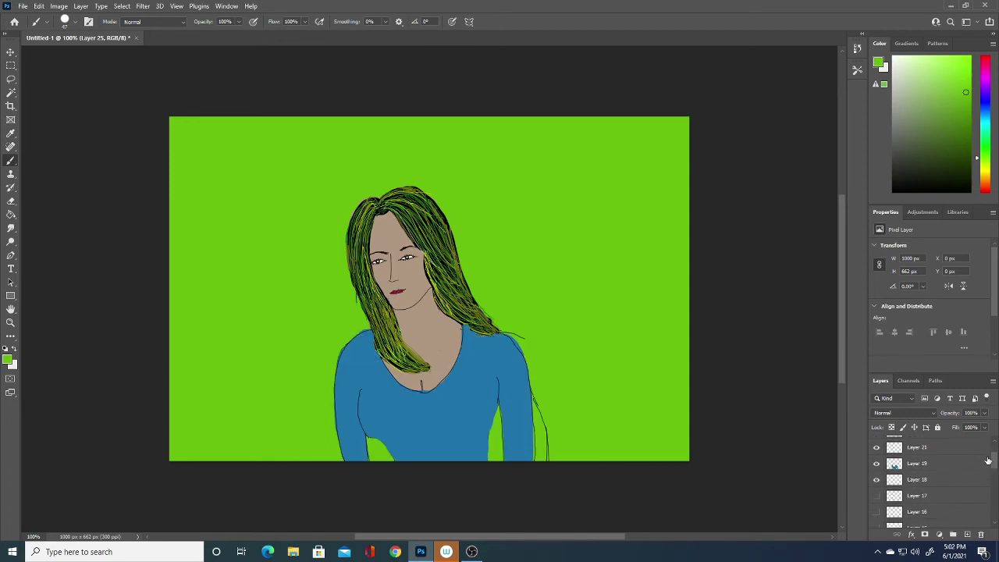
pyautogui.click(876, 463)
pyautogui.click(876, 463)
pyautogui.click(877, 447)
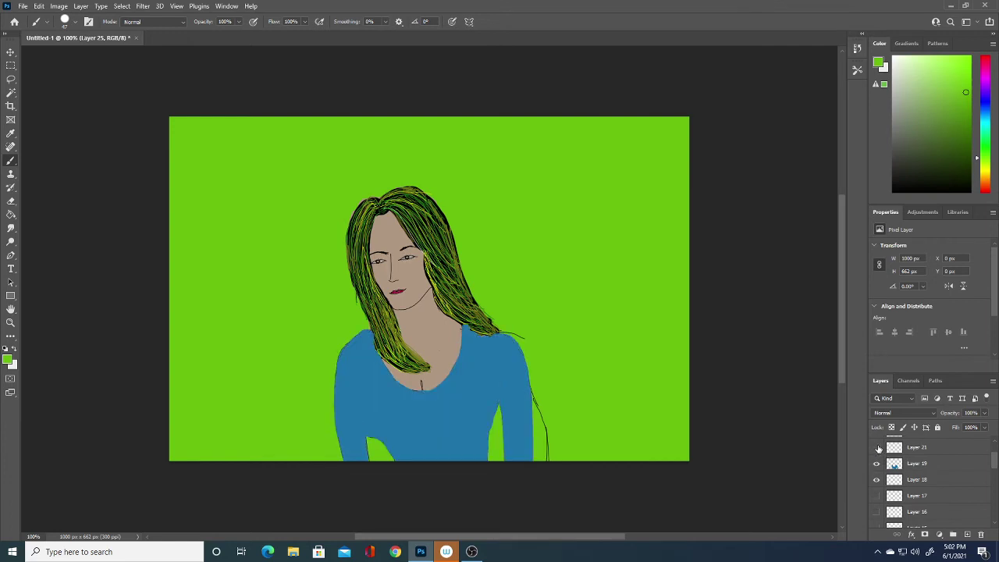
pyautogui.click(877, 447)
pyautogui.click(877, 448)
pyautogui.click(876, 447)
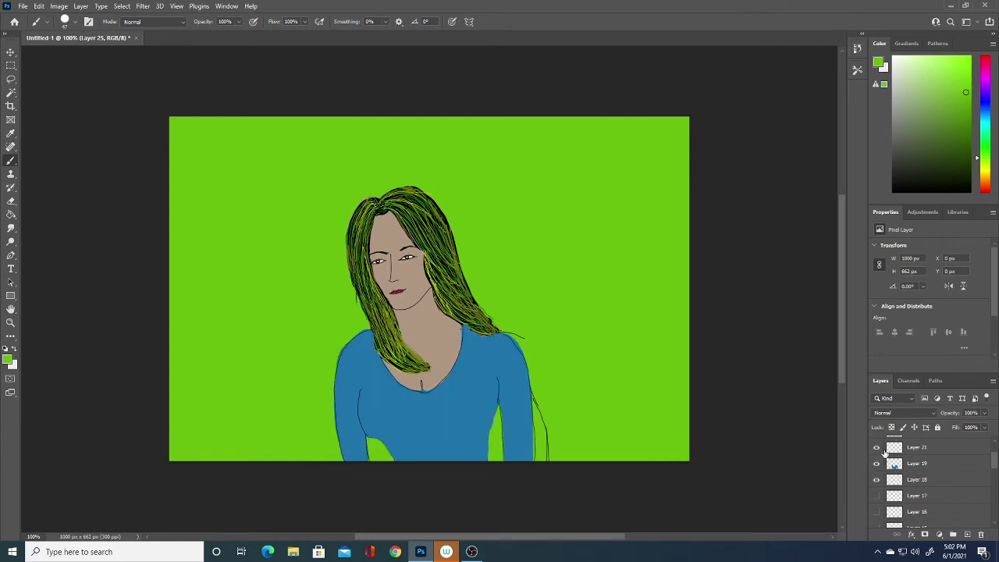
# - Check Layers 3, 1 and 20, turn Layer 20 on, and make Layer 1 active
pyautogui.moveTo(995, 465); pyautogui.dragTo(995, 511)
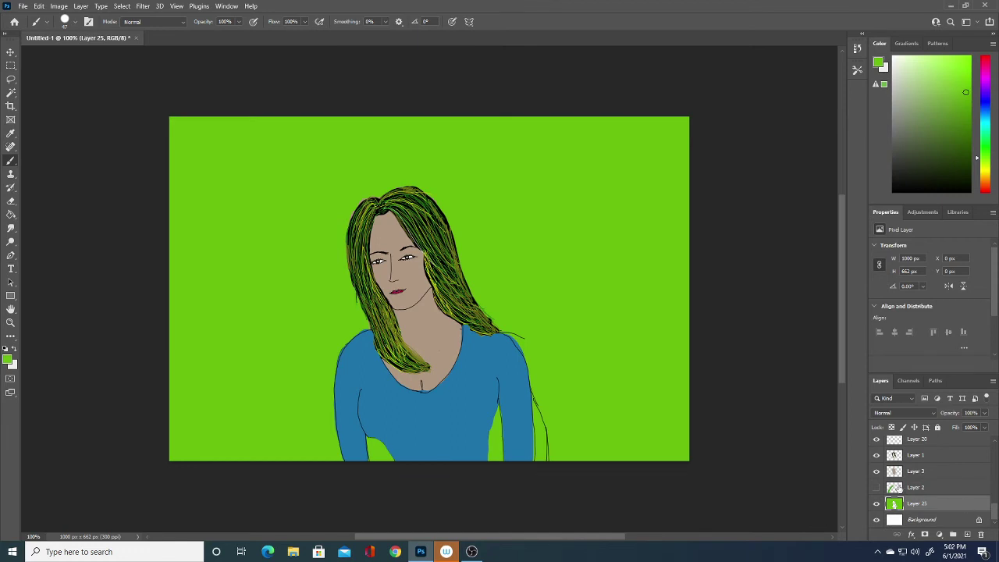
pyautogui.click(877, 470)
pyautogui.click(877, 471)
pyautogui.click(877, 456)
pyautogui.click(877, 455)
pyautogui.scroll(2, 992, 504)
pyautogui.scroll(2, 992, 503)
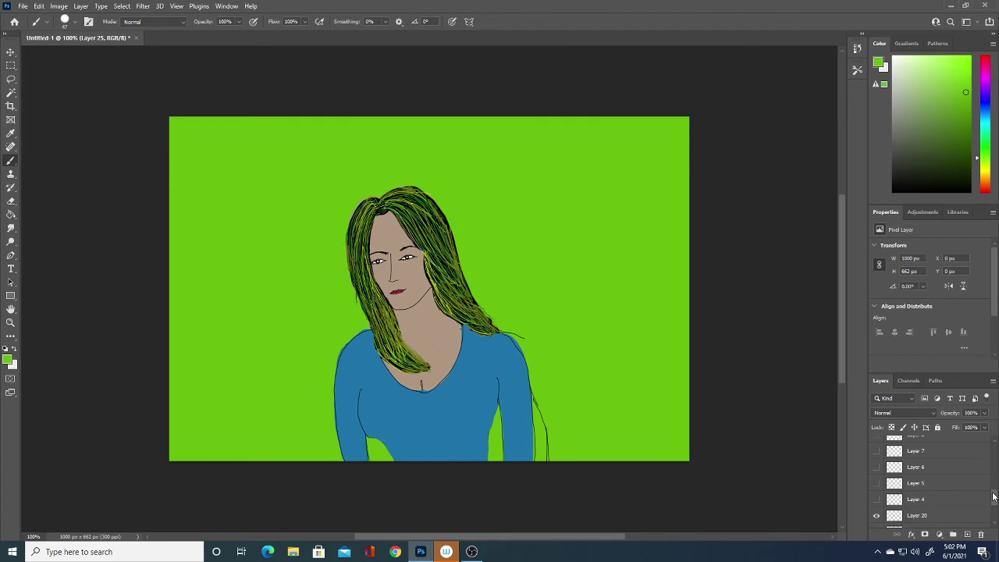
pyautogui.click(877, 517)
pyautogui.scroll(-3, 996, 502)
pyautogui.click(877, 484)
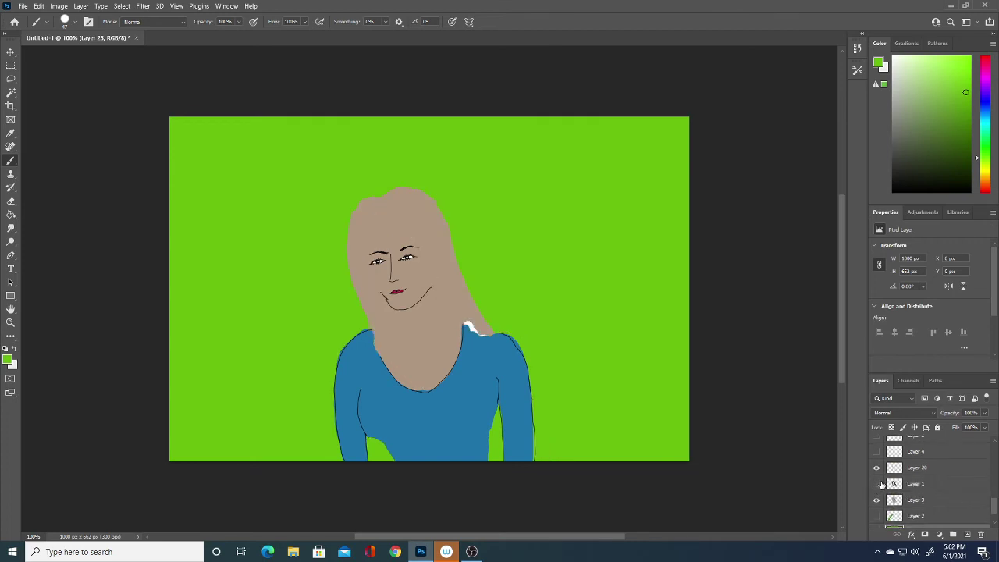
pyautogui.click(877, 484)
pyautogui.click(923, 484)
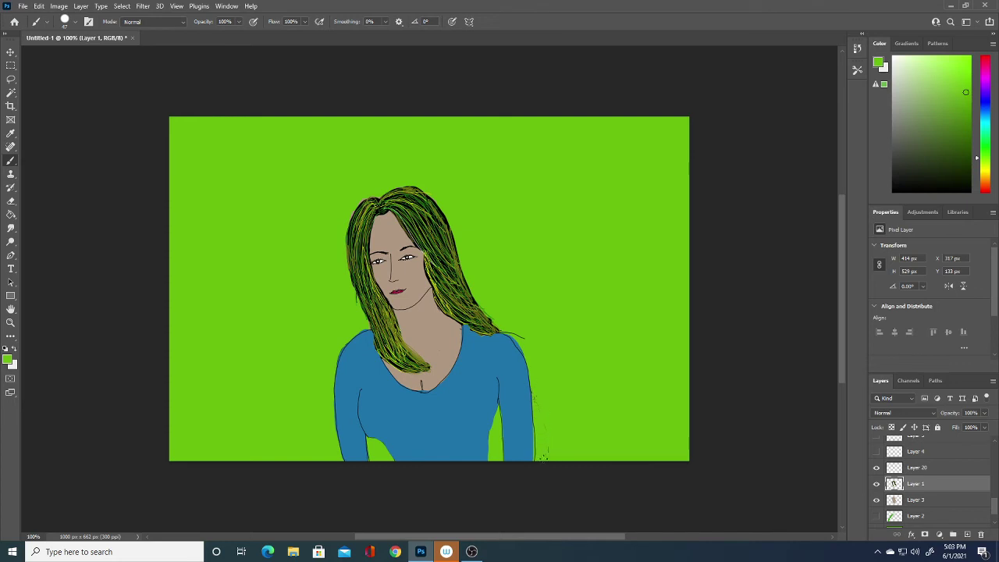
# - Set the Eraser to 29 px and erase the stray outline beside the right arm
pyautogui.click(876, 484)
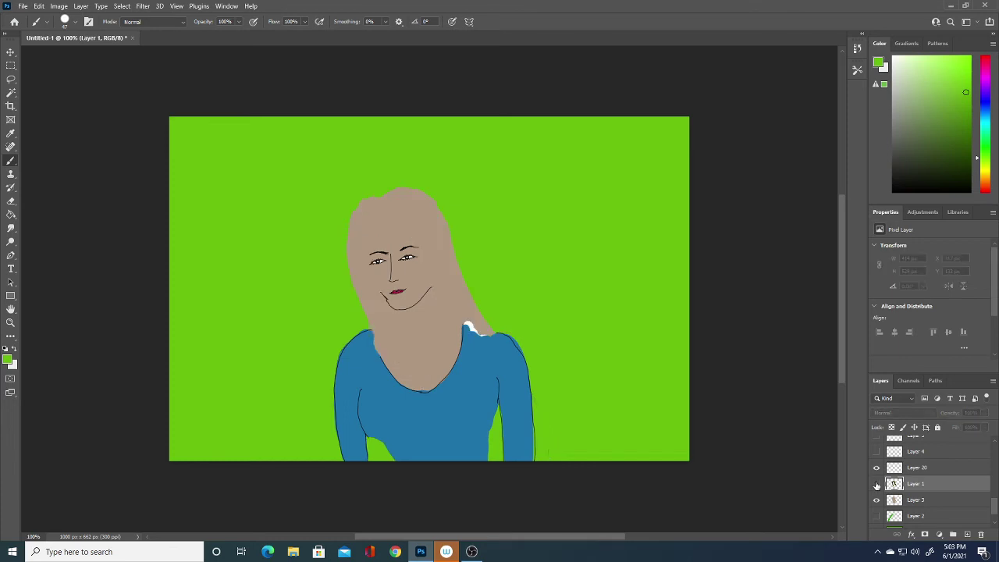
pyautogui.click(876, 484)
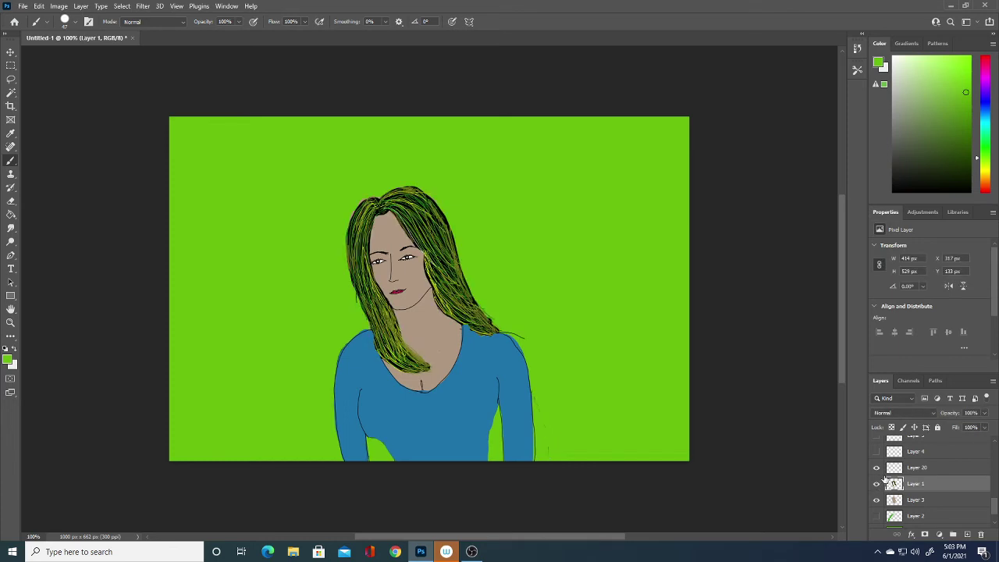
pyautogui.click(75, 22)
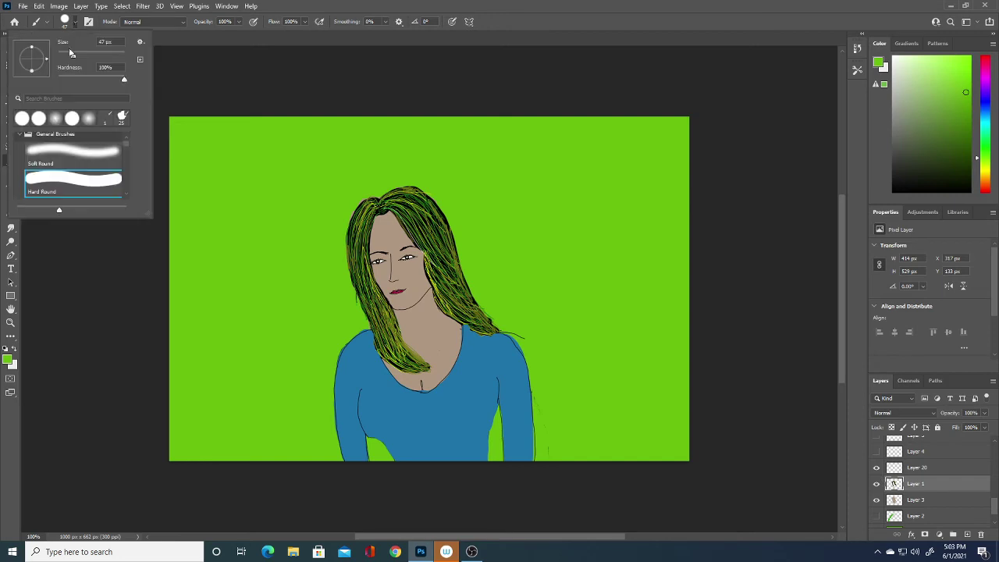
pyautogui.click(183, 74)
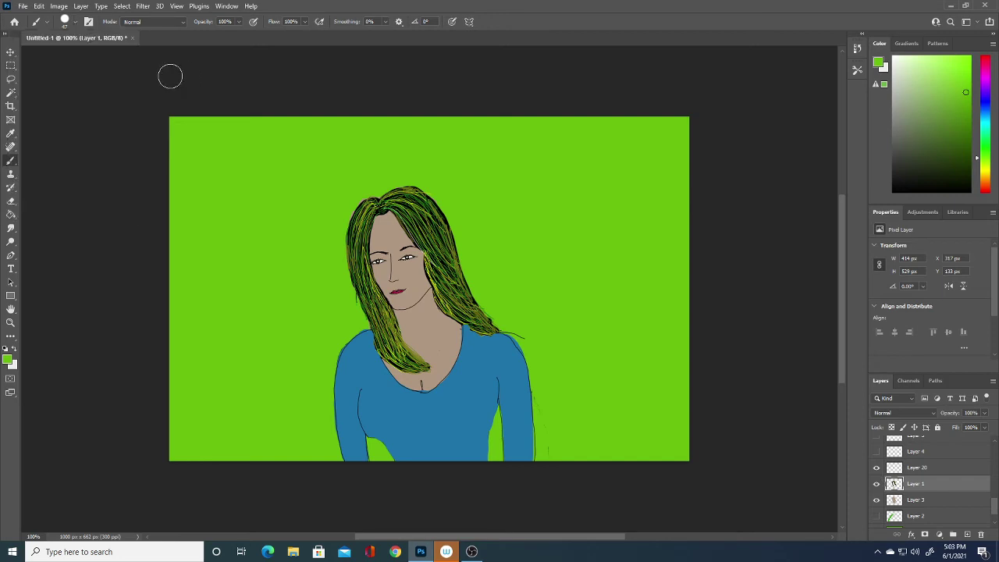
pyautogui.click(12, 203)
pyautogui.click(75, 22)
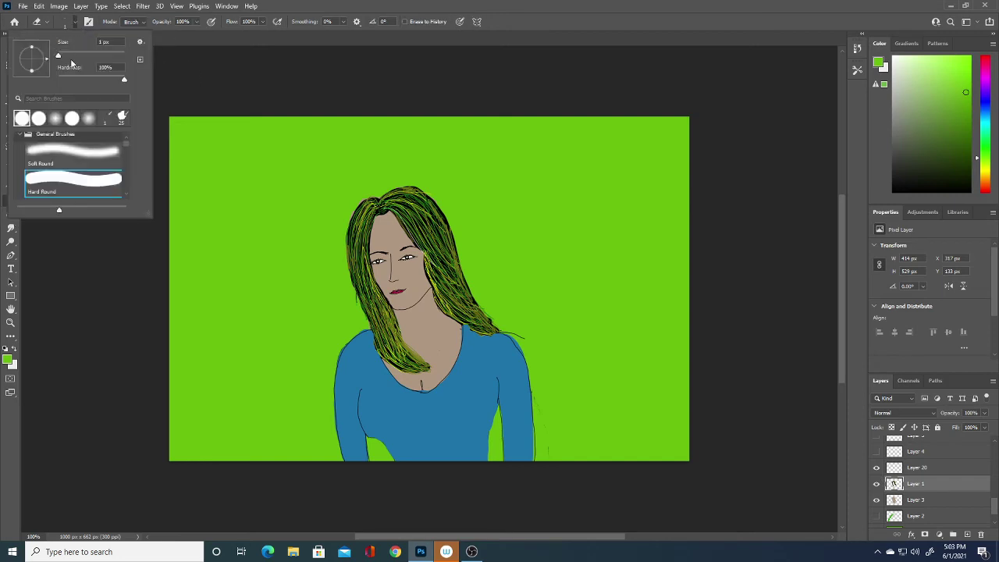
pyautogui.moveTo(65, 56); pyautogui.dragTo(67, 55)
pyautogui.click(562, 402)
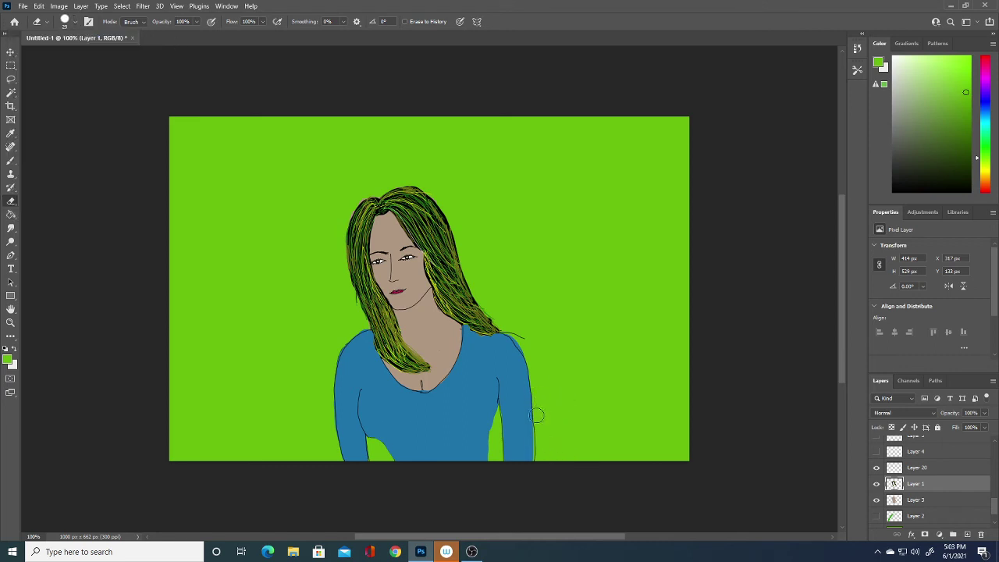
pyautogui.moveTo(537, 415); pyautogui.dragTo(556, 452)
# - Keep the green foreground colour and return to the Brush tool
pyautogui.click(7, 358)
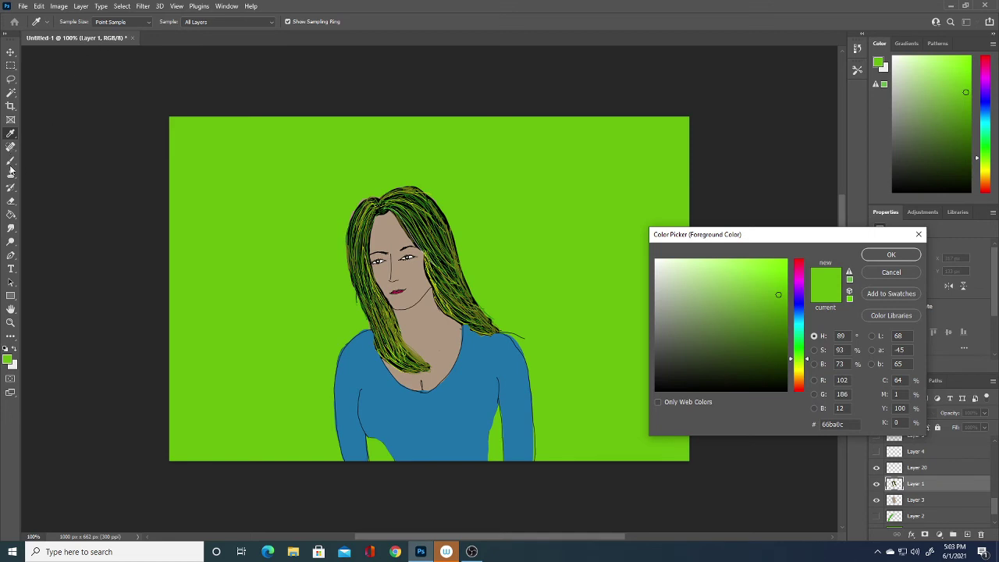
pyautogui.click(889, 270)
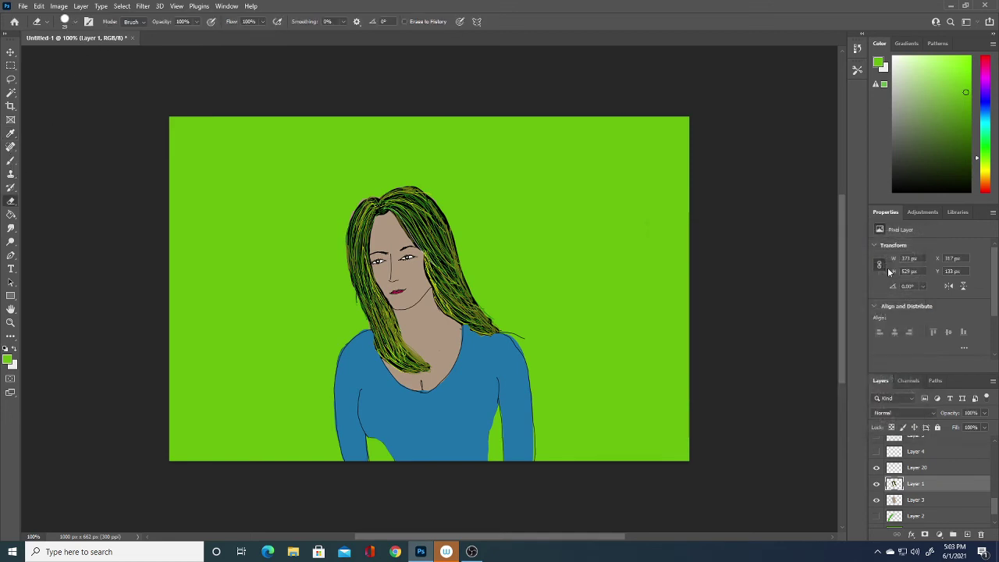
pyautogui.click(12, 160)
# - Select the 25 px KYLE Ultimate Inking brush preset
pyautogui.click(75, 23)
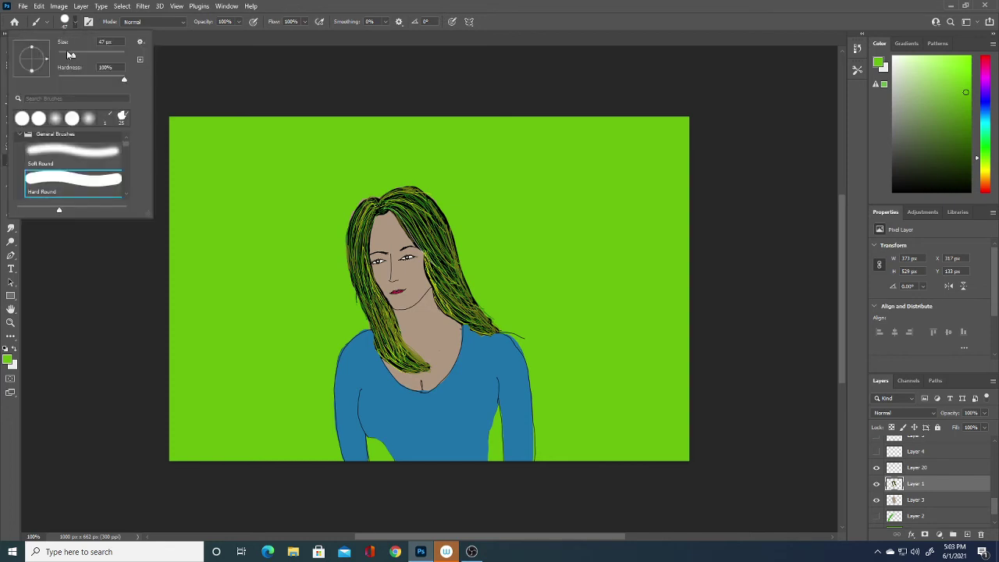
pyautogui.moveTo(72, 56); pyautogui.dragTo(64, 57)
pyautogui.scroll(-3, 123, 176)
pyautogui.scroll(-3, 123, 172)
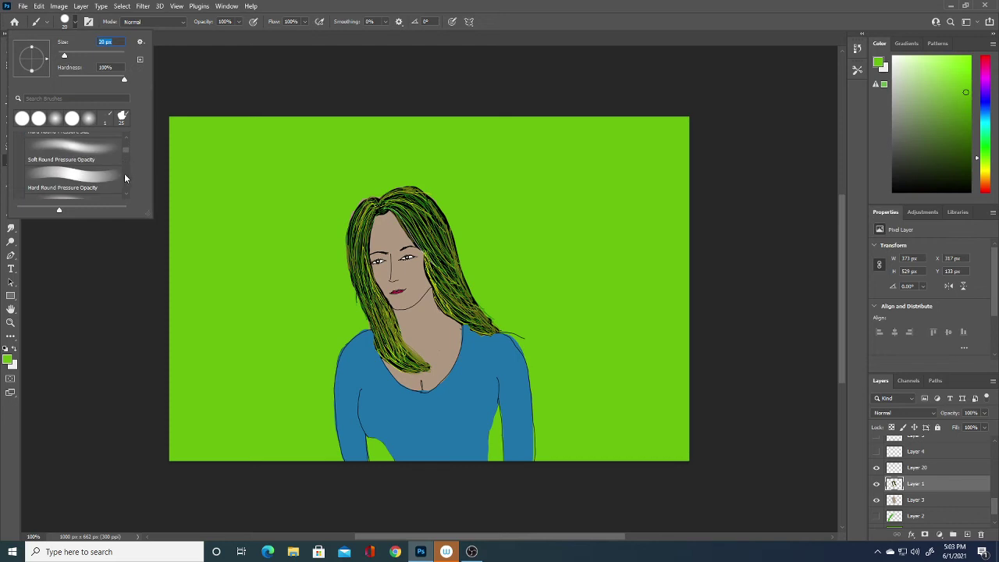
pyautogui.scroll(-3, 125, 162)
pyautogui.moveTo(124, 163); pyautogui.dragTo(125, 172)
pyautogui.scroll(2, 124, 170)
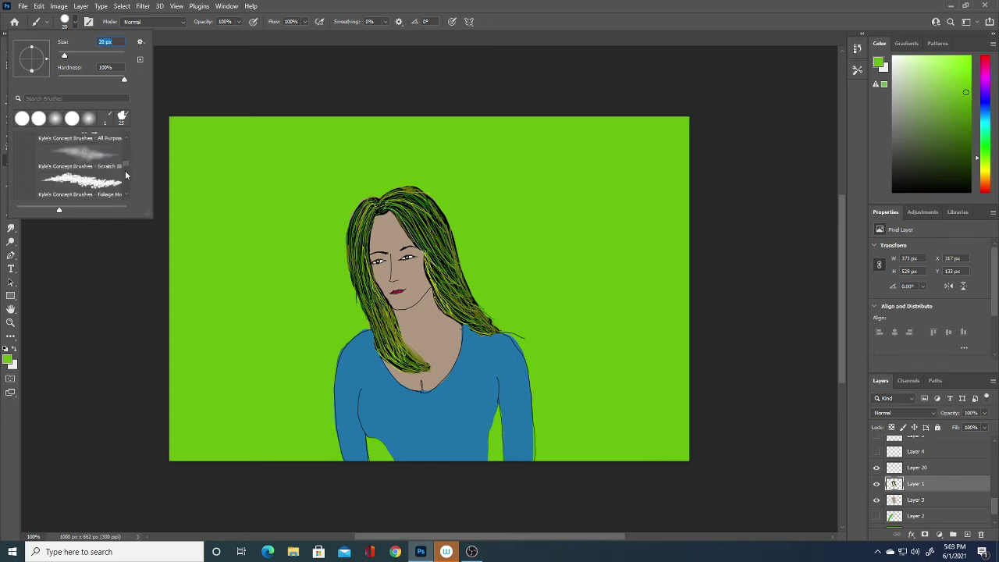
pyautogui.scroll(-2, 128, 166)
pyautogui.scroll(1, 128, 167)
pyautogui.scroll(-1, 127, 166)
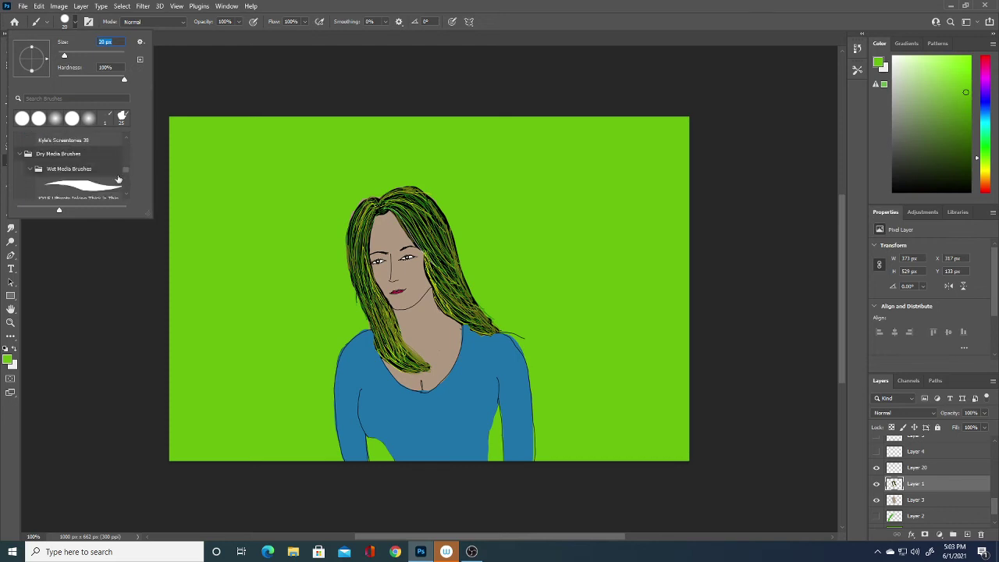
pyautogui.click(110, 193)
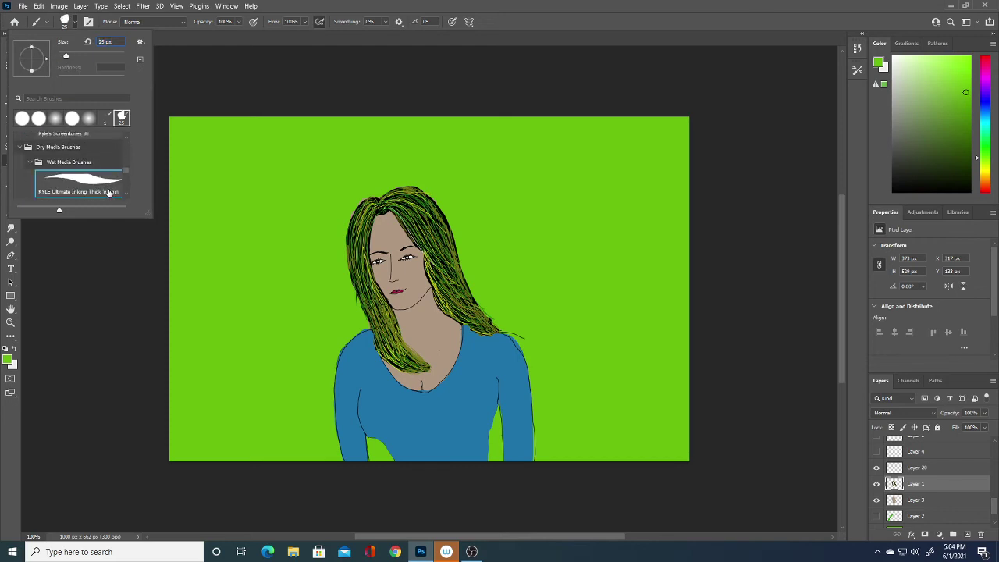
pyautogui.click(320, 456)
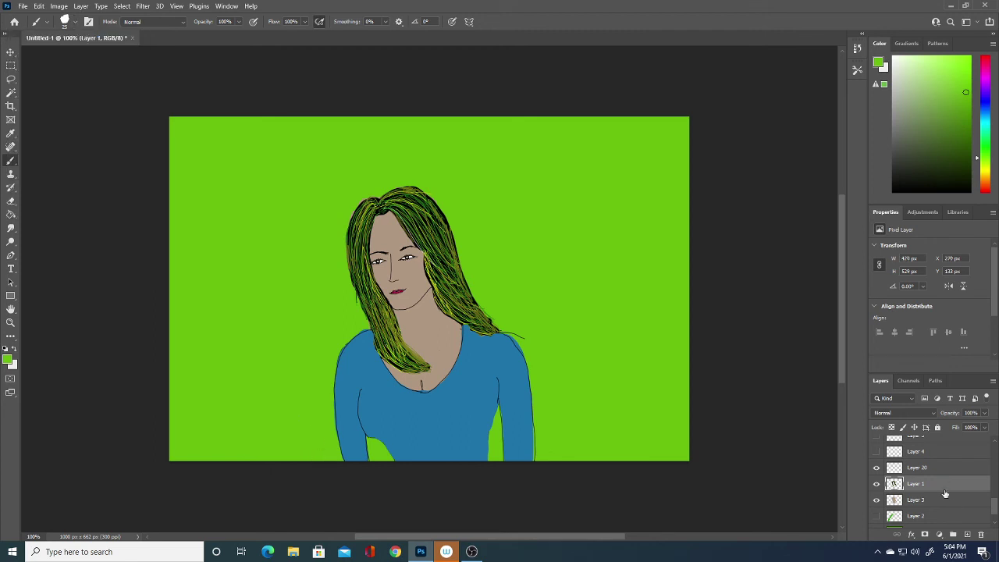
# - Select Layer 25 and add new Layer 26 above the green backdrop
pyautogui.moveTo(995, 507); pyautogui.dragTo(980, 519)
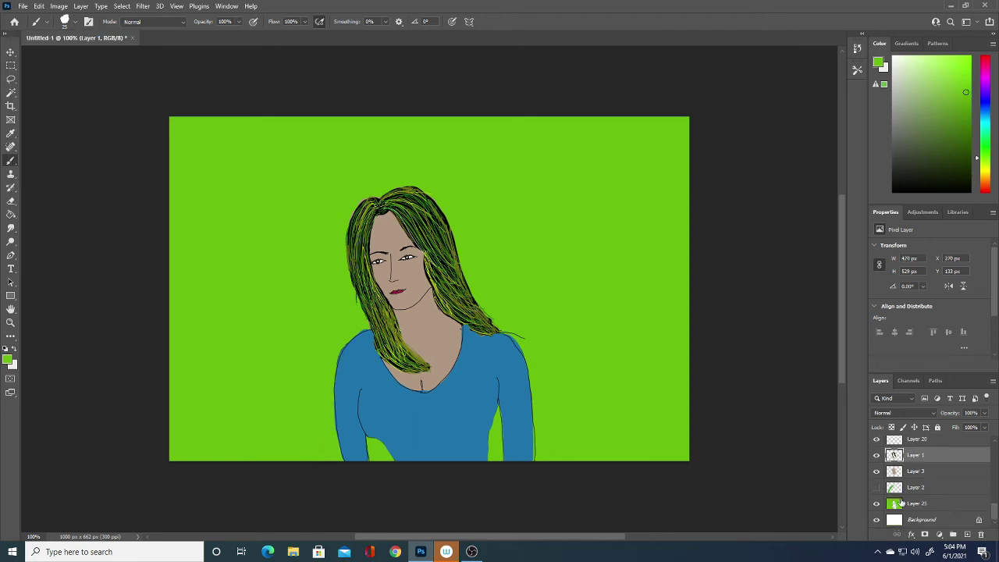
pyautogui.click(876, 505)
pyautogui.click(876, 505)
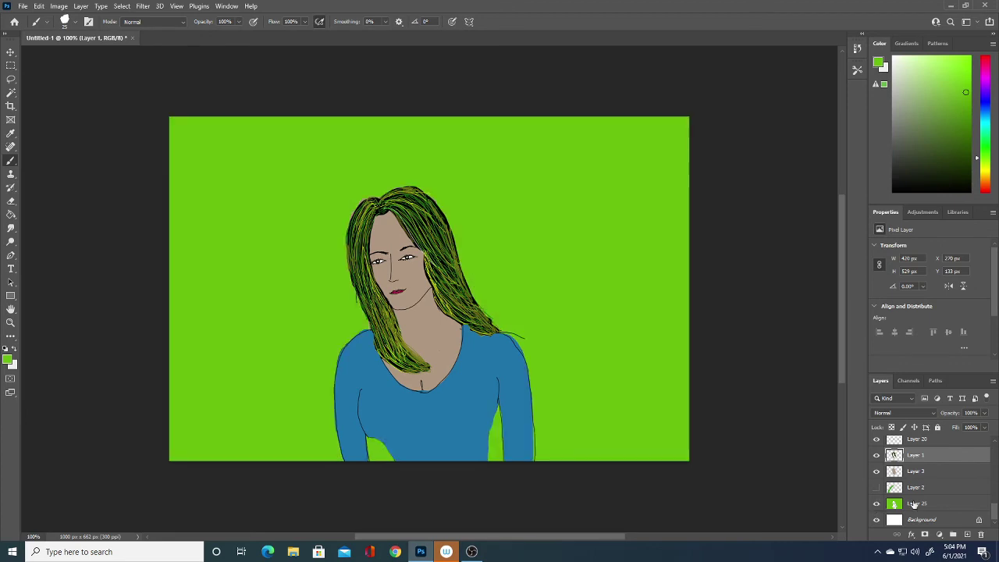
pyautogui.click(960, 509)
pyautogui.click(967, 534)
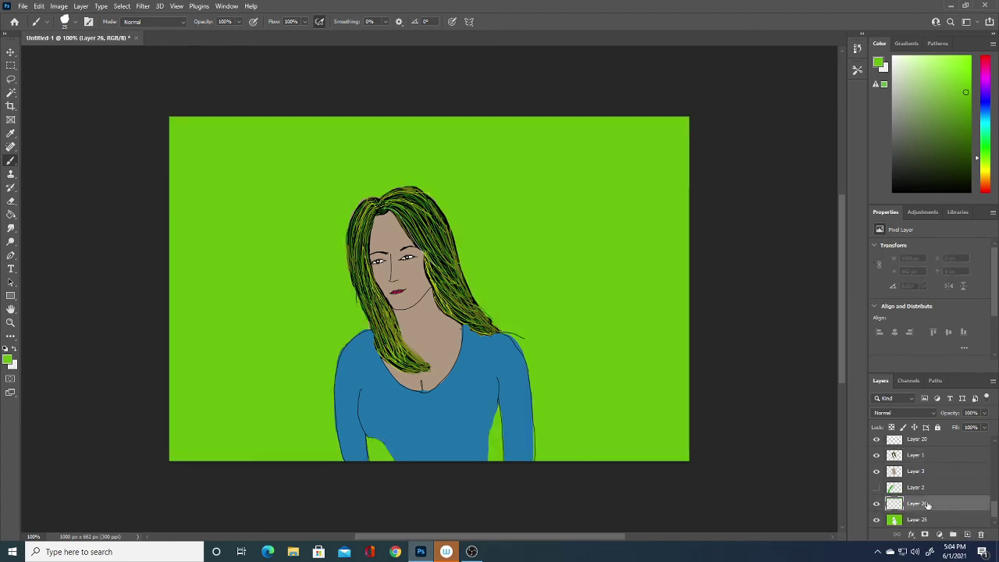
# - Paint dark olive curves rising from the bottom edge and a U-shape left of the woman
pyautogui.moveTo(548, 457); pyautogui.dragTo(546, 423)
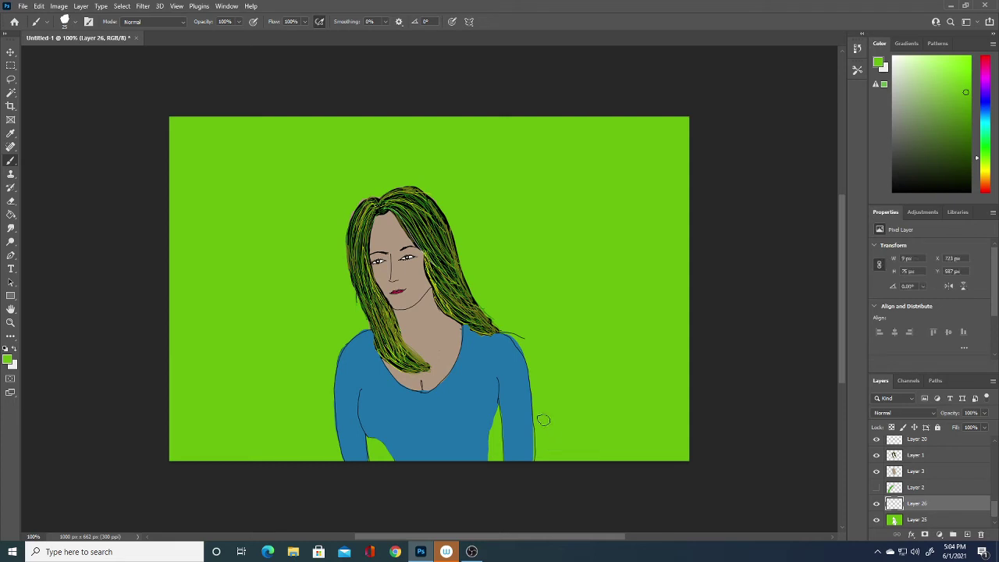
pyautogui.click(7, 360)
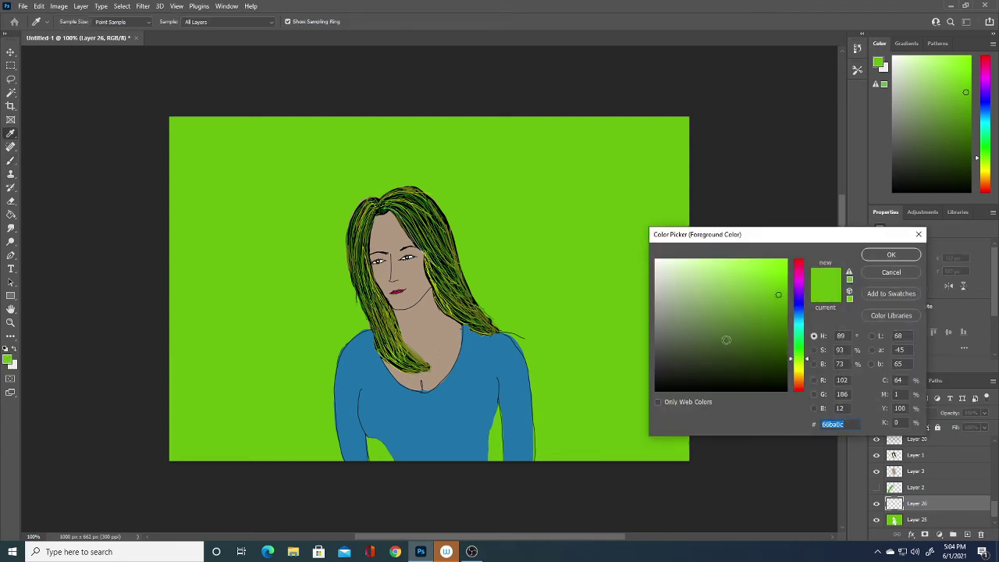
pyautogui.click(762, 358)
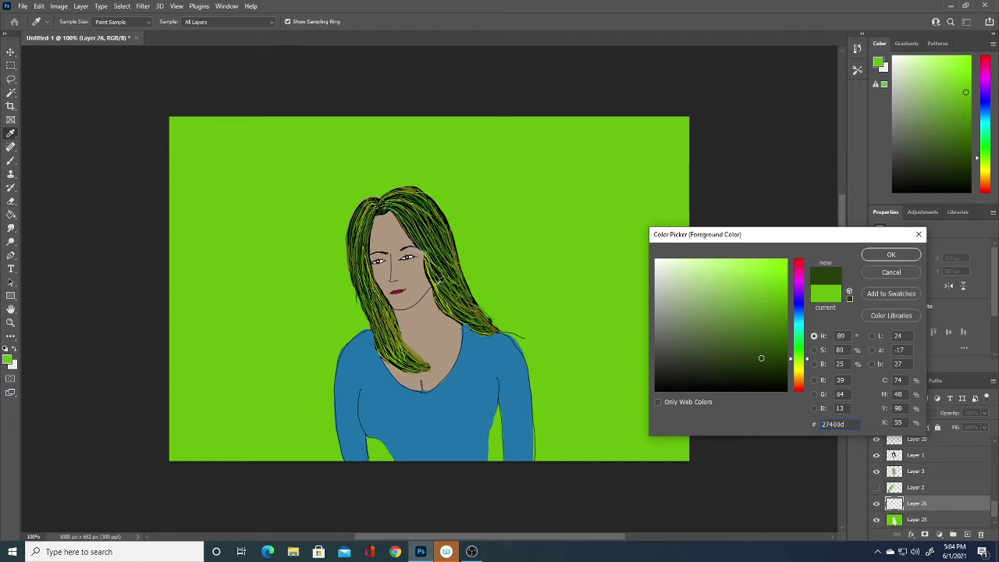
pyautogui.click(442, 286)
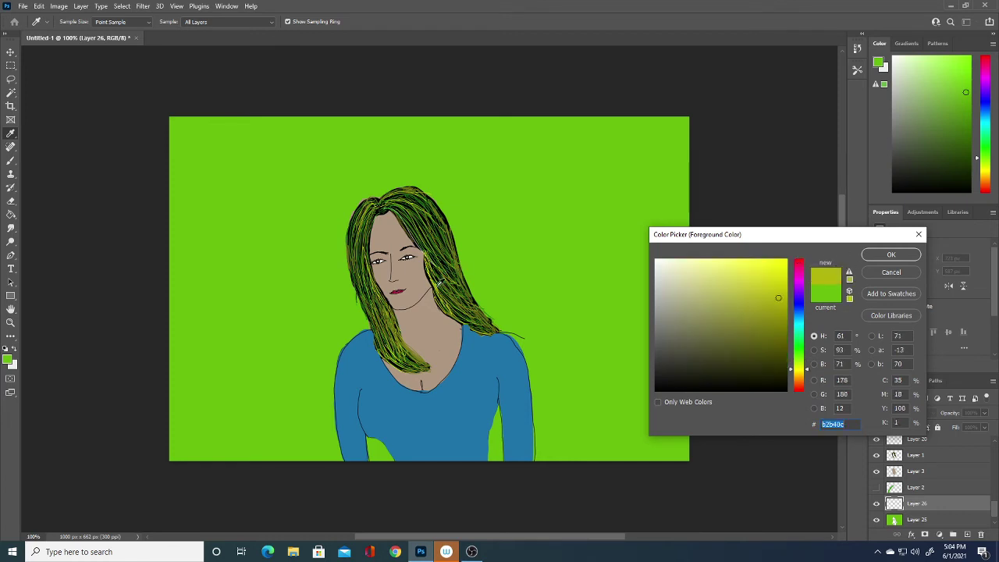
pyautogui.click(438, 282)
pyautogui.click(890, 255)
pyautogui.press('b')
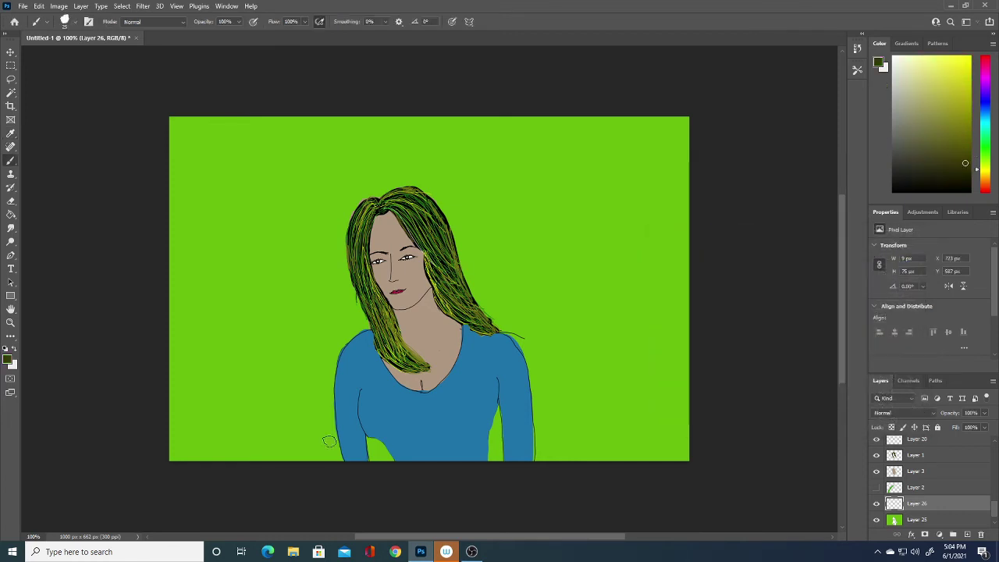
pyautogui.moveTo(334, 471); pyautogui.dragTo(318, 429)
pyautogui.moveTo(311, 391); pyautogui.dragTo(308, 378)
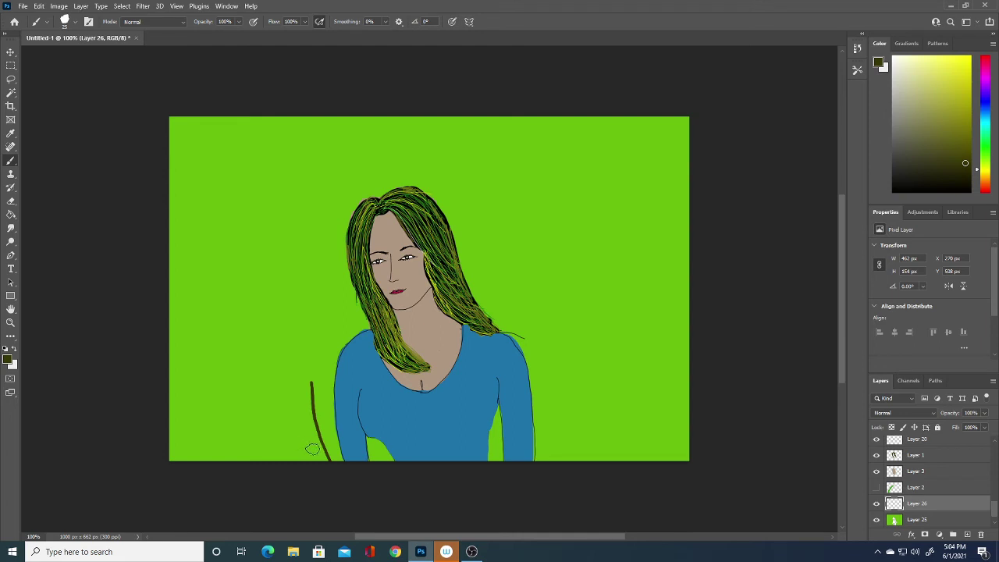
pyautogui.moveTo(312, 450)
pyautogui.mouseDown()
pyautogui.moveTo(297, 406)
pyautogui.moveTo(298, 376)
pyautogui.moveTo(315, 357)
pyautogui.moveTo(311, 301)
pyautogui.mouseUp()
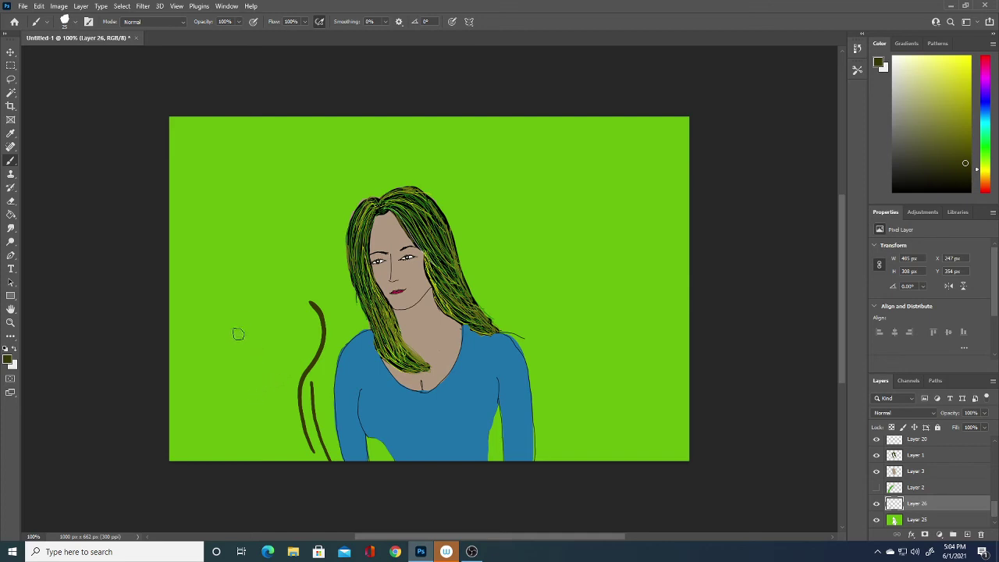
pyautogui.moveTo(238, 334)
pyautogui.mouseDown()
pyautogui.moveTo(239, 367)
pyautogui.moveTo(270, 370)
pyautogui.moveTo(292, 355)
pyautogui.moveTo(304, 326)
pyautogui.moveTo(291, 301)
pyautogui.mouseUp()
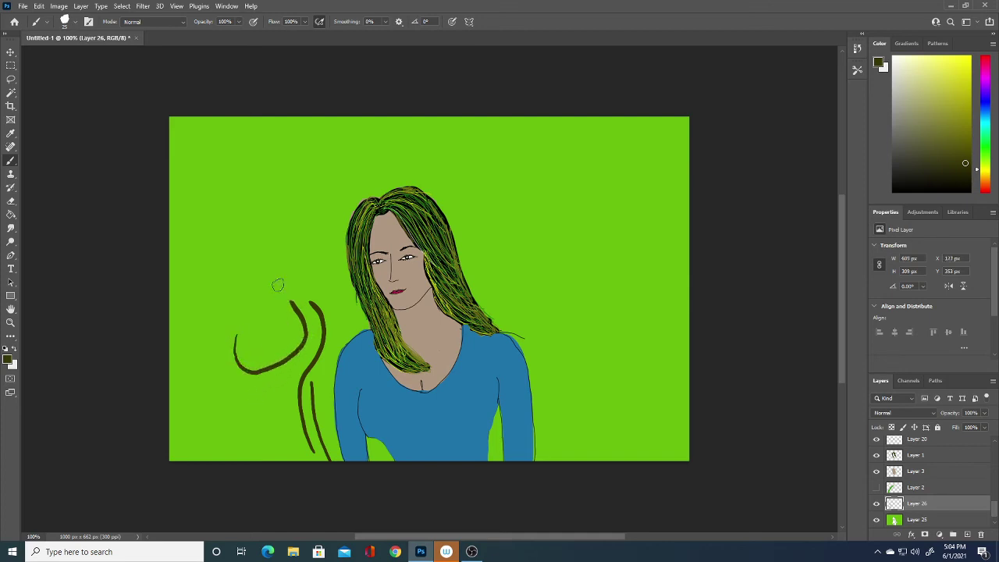
# - Switch to a medium olive and paint a curve inside the dark U-shape
pyautogui.click(8, 357)
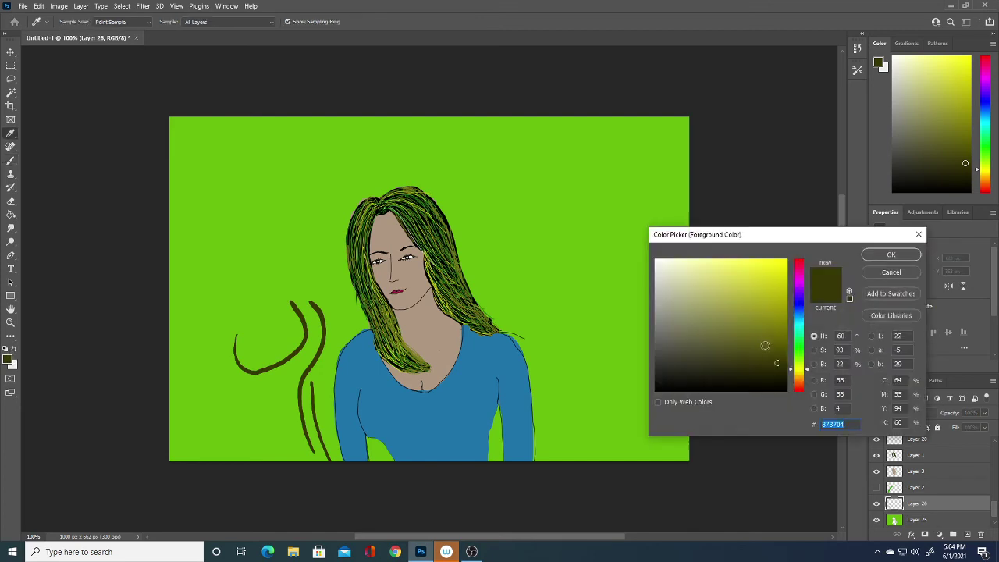
pyautogui.moveTo(765, 346); pyautogui.dragTo(773, 304)
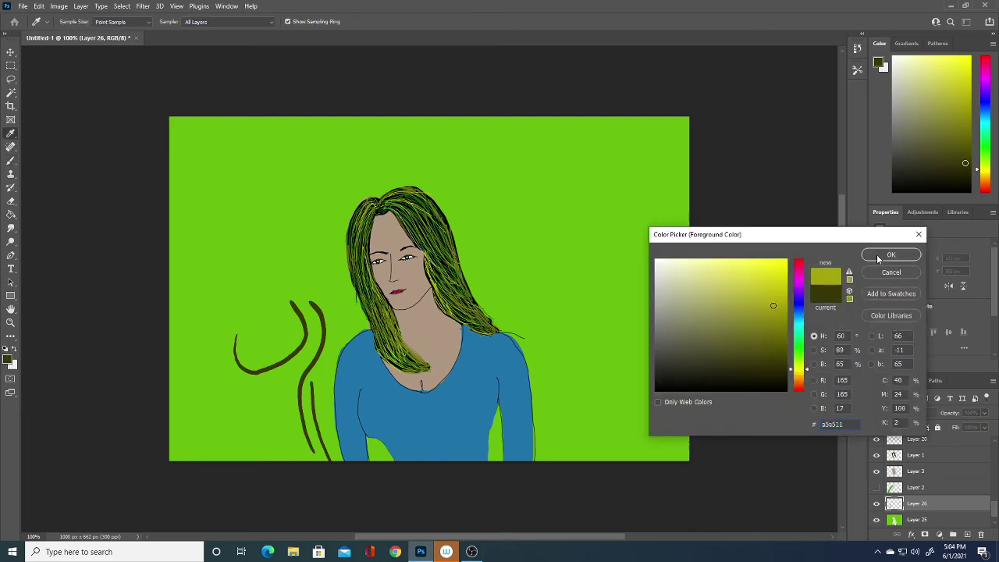
pyautogui.click(776, 321)
pyautogui.click(883, 255)
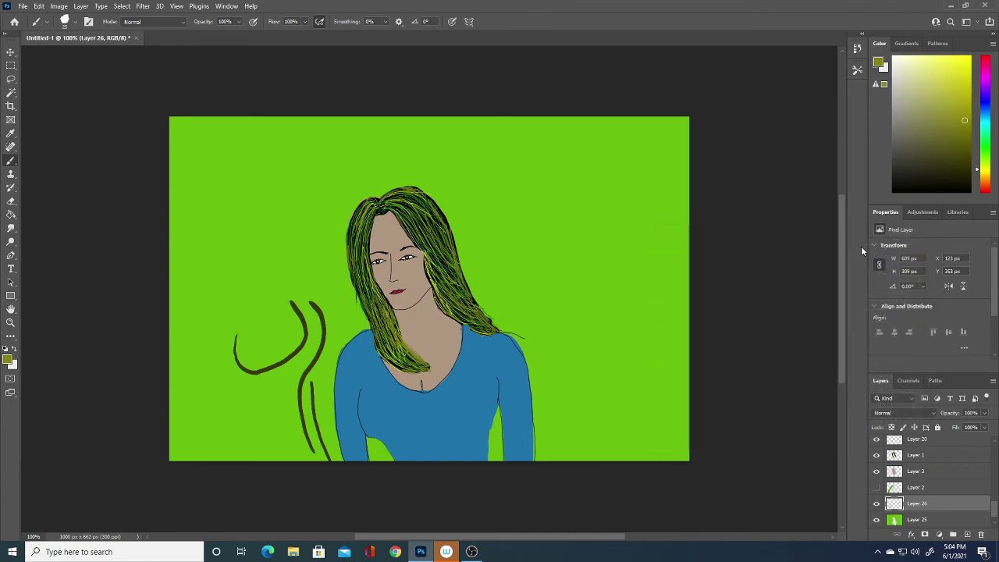
pyautogui.moveTo(248, 331)
pyautogui.mouseDown()
pyautogui.moveTo(243, 360)
pyautogui.moveTo(261, 367)
pyautogui.moveTo(294, 342)
pyautogui.moveTo(284, 305)
pyautogui.moveTo(312, 339)
pyautogui.moveTo(303, 364)
pyautogui.moveTo(272, 386)
pyautogui.moveTo(243, 389)
pyautogui.mouseUp()
# - Switch to teal and paint teal curves beside the left arm and among the olive strokes
pyautogui.click(8, 360)
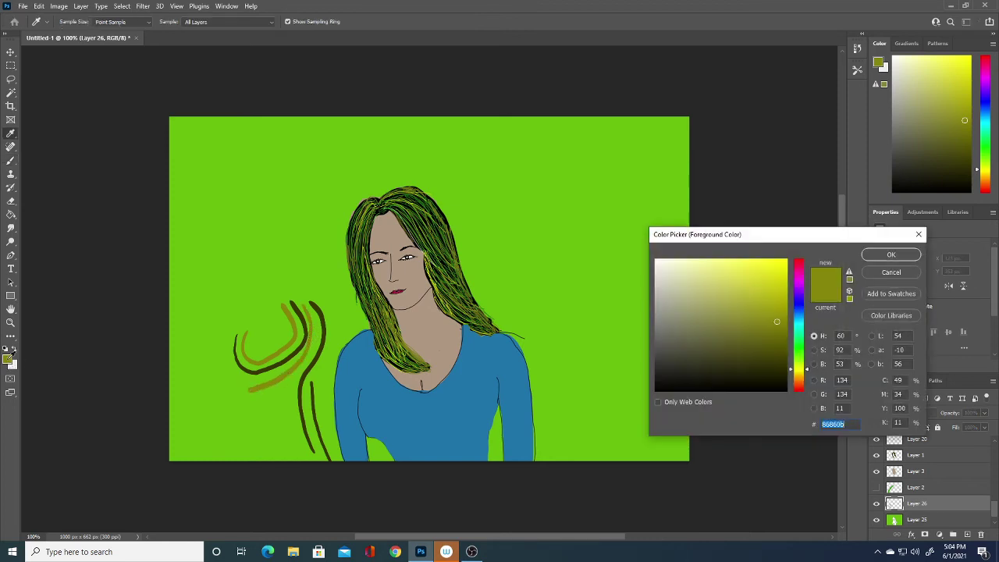
pyautogui.click(756, 339)
pyautogui.click(759, 324)
pyautogui.click(763, 349)
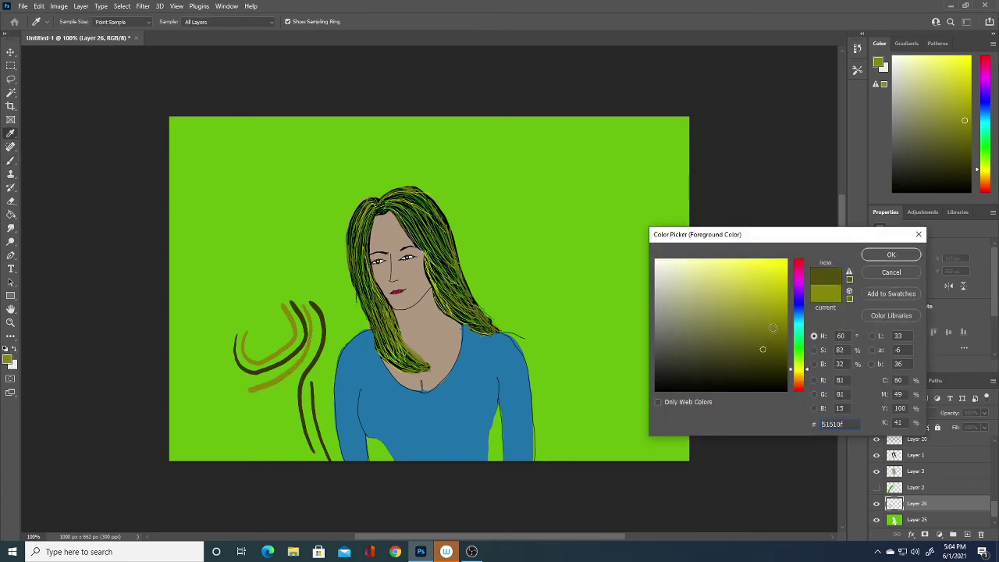
pyautogui.click(796, 327)
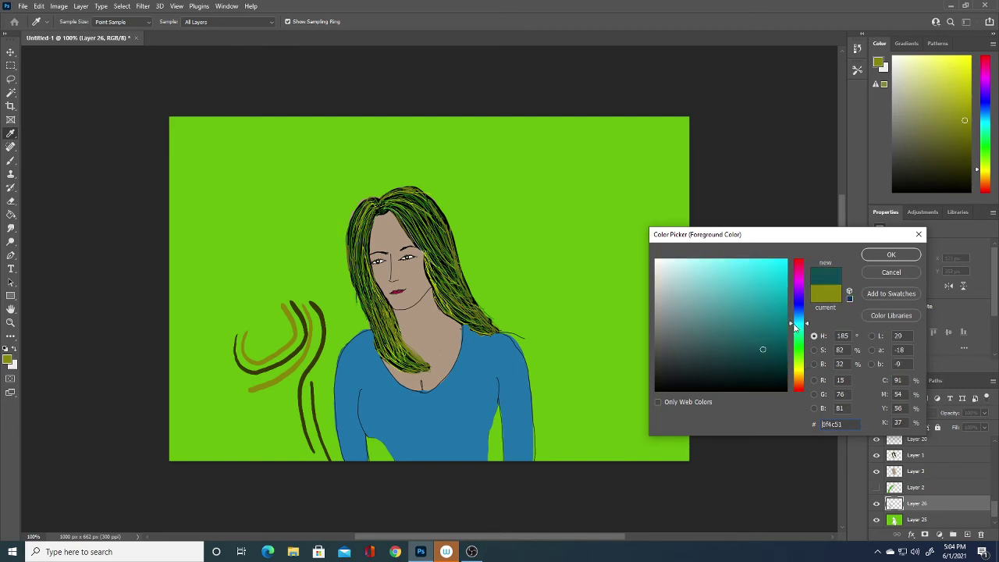
pyautogui.click(891, 256)
pyautogui.moveTo(270, 442); pyautogui.dragTo(290, 381)
pyautogui.moveTo(259, 326); pyautogui.dragTo(277, 310)
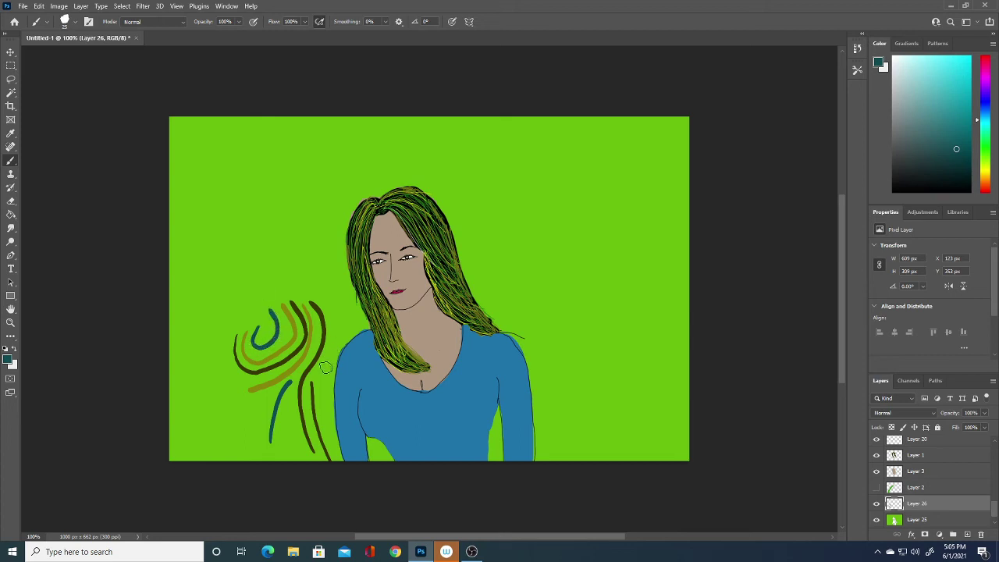
pyautogui.moveTo(331, 439)
pyautogui.mouseDown()
pyautogui.moveTo(327, 380)
pyautogui.moveTo(338, 336)
pyautogui.moveTo(317, 282)
pyautogui.mouseUp()
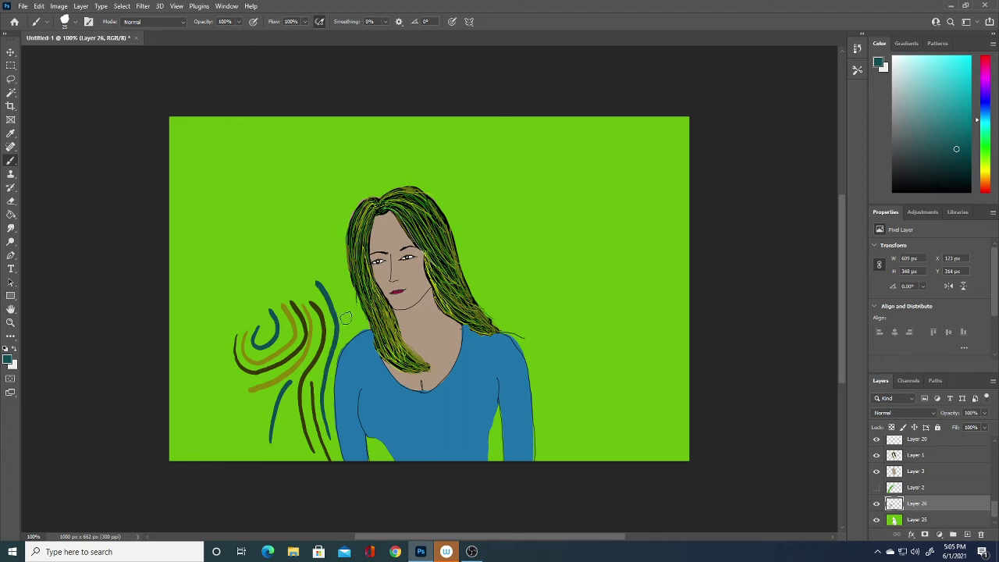
# - Paint teal arcs over the head, at the upper left, and down the right side
pyautogui.moveTo(517, 320)
pyautogui.mouseDown()
pyautogui.moveTo(476, 244)
pyautogui.moveTo(556, 183)
pyautogui.mouseUp()
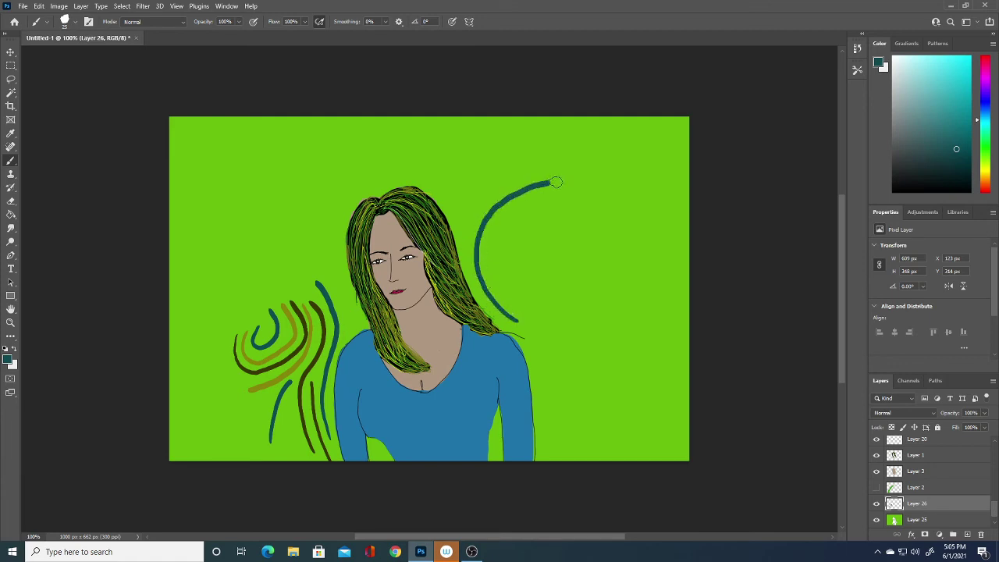
pyautogui.moveTo(177, 214)
pyautogui.mouseDown()
pyautogui.moveTo(250, 197)
pyautogui.moveTo(295, 254)
pyautogui.mouseUp()
pyautogui.moveTo(309, 220)
pyautogui.mouseDown()
pyautogui.moveTo(303, 191)
pyautogui.moveTo(425, 146)
pyautogui.moveTo(622, 279)
pyautogui.mouseUp()
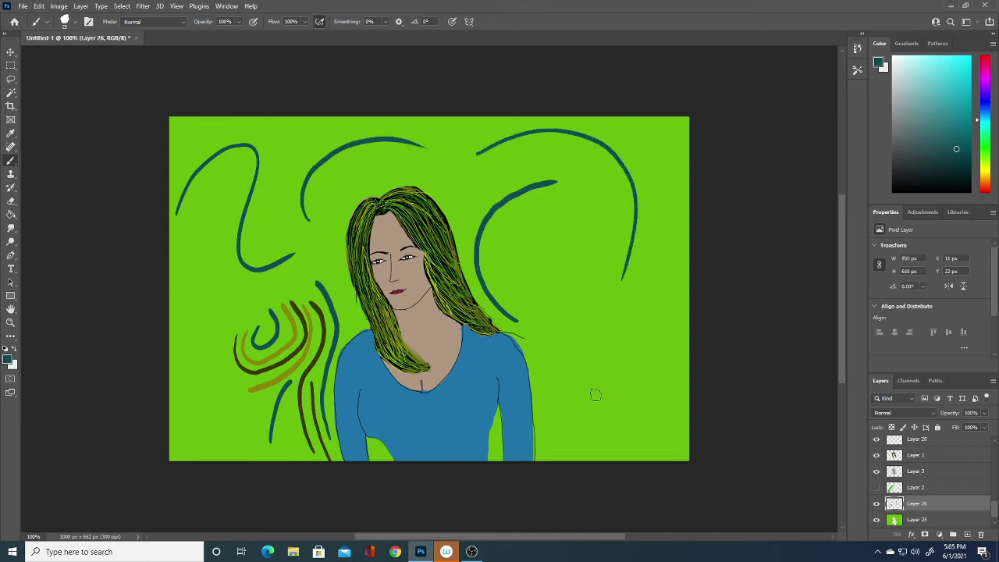
pyautogui.moveTo(569, 448)
pyautogui.mouseDown()
pyautogui.moveTo(604, 414)
pyautogui.moveTo(626, 295)
pyautogui.mouseUp()
pyautogui.moveTo(563, 401)
pyautogui.mouseDown()
pyautogui.moveTo(605, 341)
pyautogui.moveTo(592, 187)
pyautogui.moveTo(602, 178)
pyautogui.moveTo(585, 230)
pyautogui.moveTo(613, 254)
pyautogui.mouseUp()
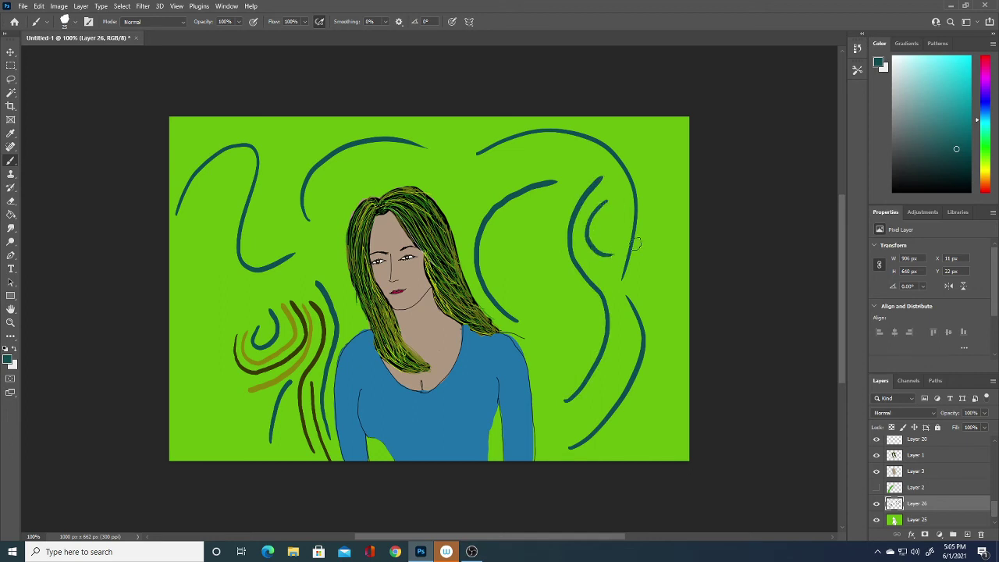
pyautogui.moveTo(651, 151)
pyautogui.mouseDown()
pyautogui.moveTo(639, 272)
pyautogui.moveTo(690, 348)
pyautogui.moveTo(743, 300)
pyautogui.mouseUp()
pyautogui.click(8, 360)
# - Choose a lighter teal and paint light-blue strokes: an oval plus the upper-left, top-arc and right curves
pyautogui.click(887, 253)
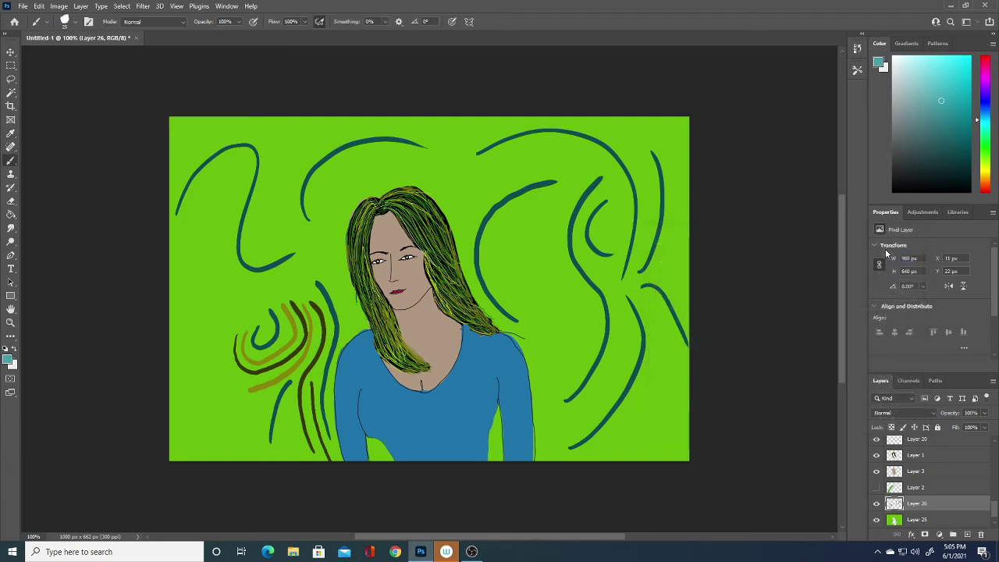
pyautogui.moveTo(591, 238)
pyautogui.mouseDown()
pyautogui.moveTo(615, 207)
pyautogui.moveTo(618, 218)
pyautogui.mouseUp()
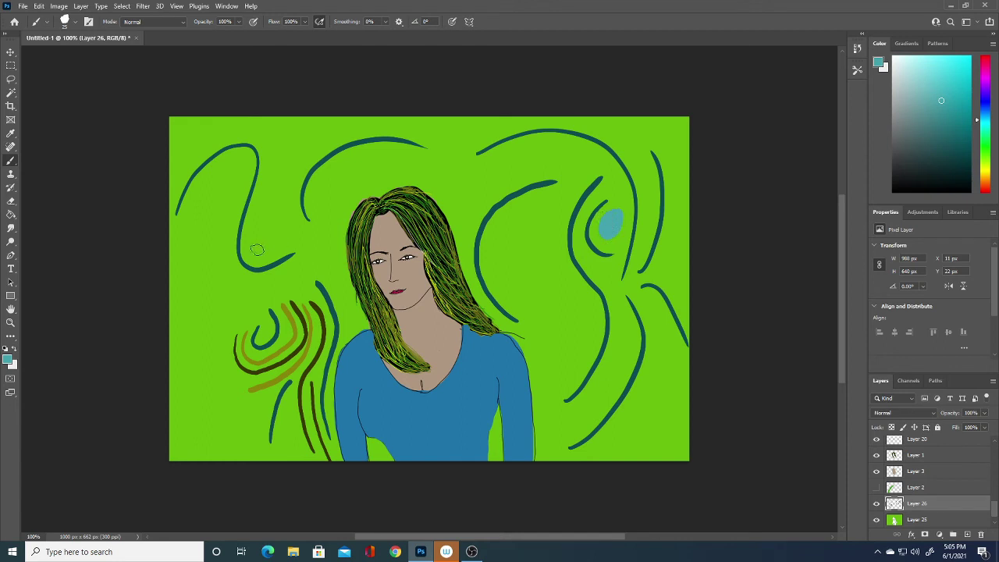
pyautogui.moveTo(255, 256); pyautogui.dragTo(251, 136)
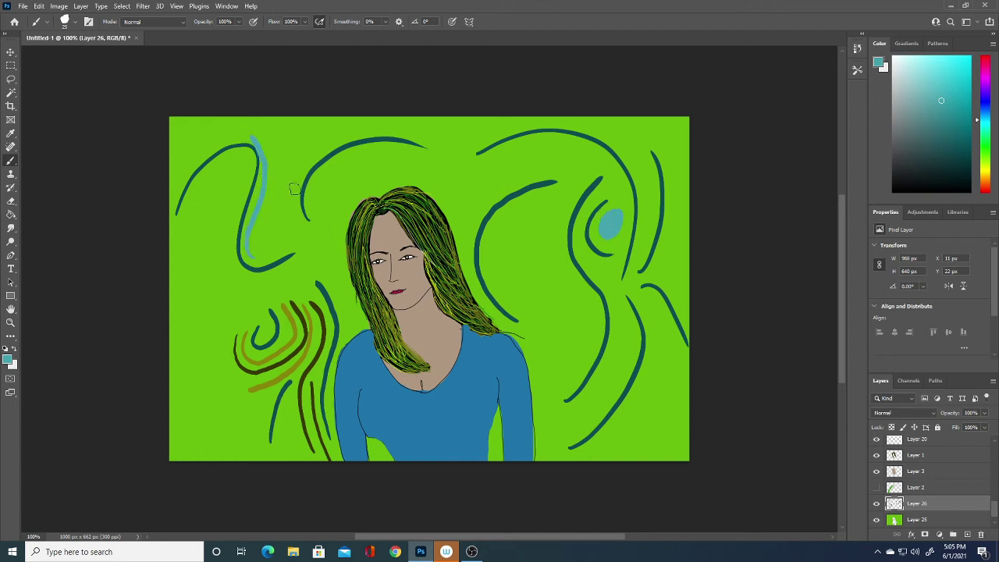
pyautogui.moveTo(316, 225)
pyautogui.mouseDown()
pyautogui.moveTo(348, 160)
pyautogui.moveTo(414, 156)
pyautogui.mouseUp()
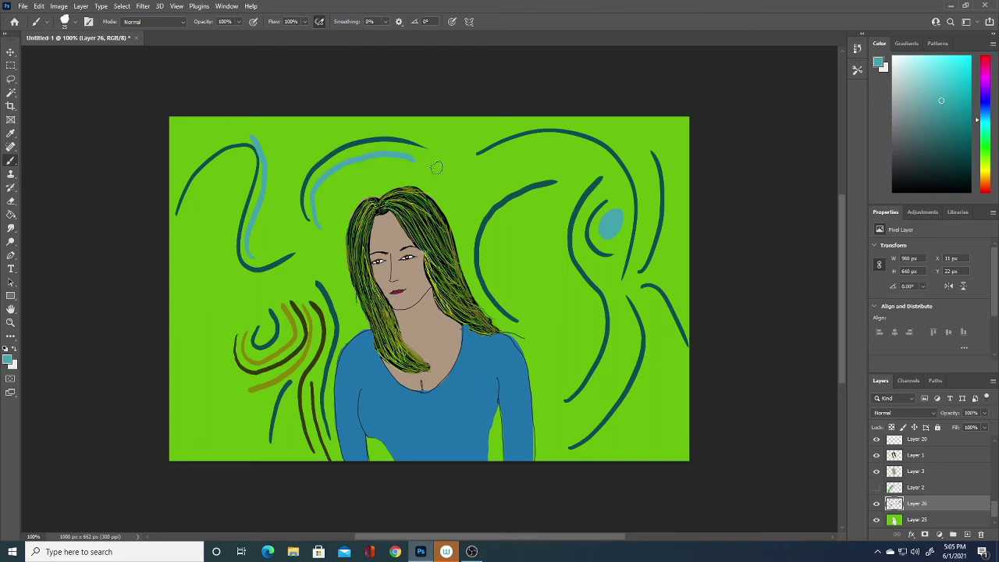
pyautogui.moveTo(553, 191)
pyautogui.mouseDown()
pyautogui.moveTo(516, 217)
pyautogui.moveTo(509, 296)
pyautogui.moveTo(535, 308)
pyautogui.mouseUp()
# - Add light-blue strokes along the top, right-hand and lower-left curves plus a small spiral
pyautogui.moveTo(461, 190)
pyautogui.mouseDown()
pyautogui.moveTo(562, 148)
pyautogui.moveTo(616, 169)
pyautogui.mouseUp()
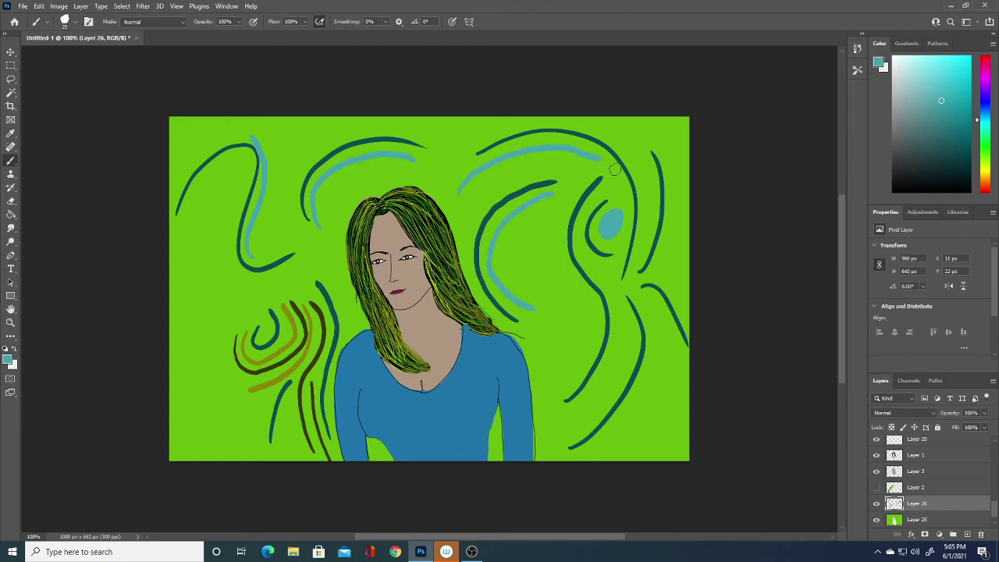
pyautogui.moveTo(624, 315)
pyautogui.mouseDown()
pyautogui.moveTo(613, 374)
pyautogui.moveTo(571, 425)
pyautogui.mouseUp()
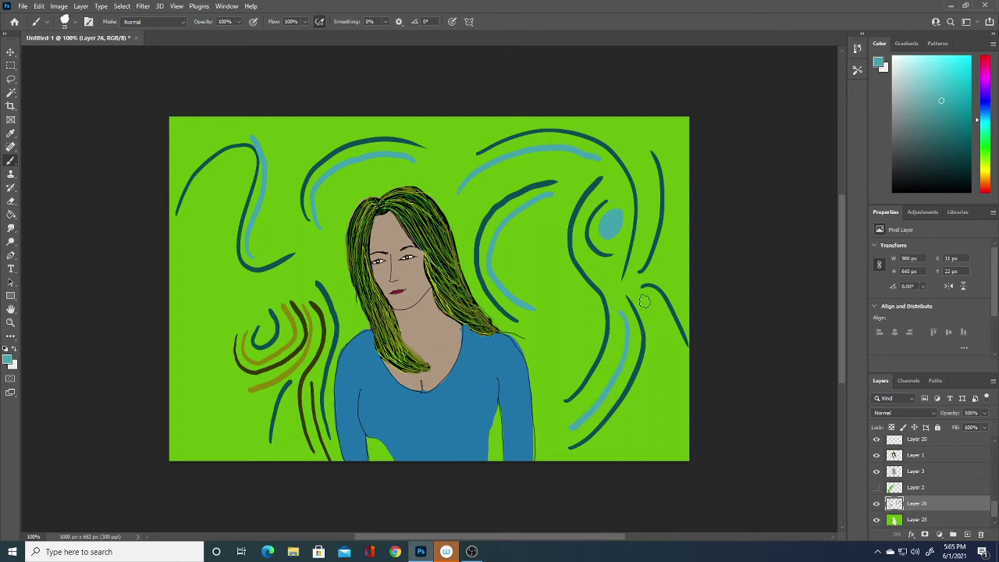
pyautogui.moveTo(644, 302); pyautogui.dragTo(695, 394)
pyautogui.moveTo(661, 270); pyautogui.dragTo(675, 160)
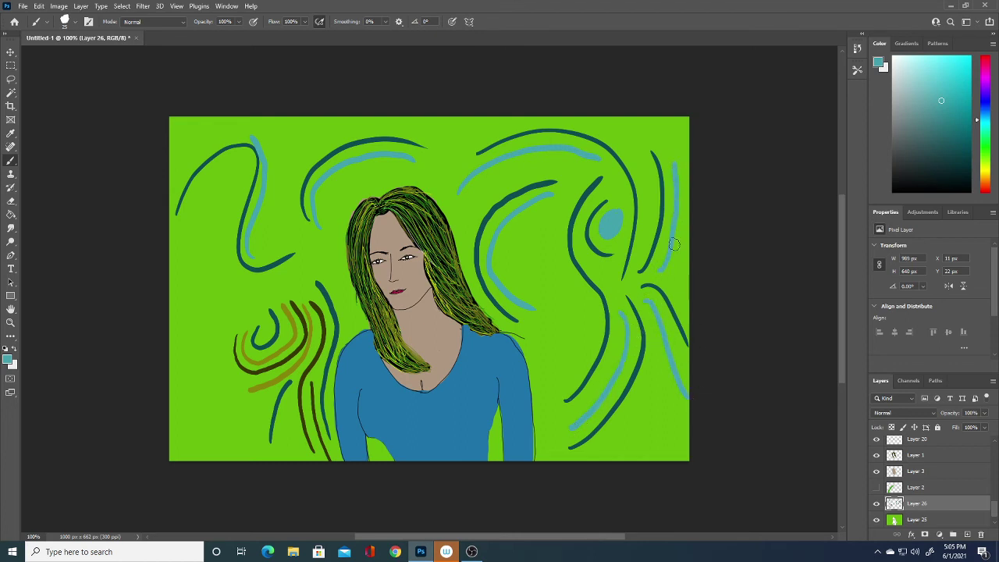
pyautogui.moveTo(239, 451); pyautogui.dragTo(273, 397)
pyautogui.moveTo(516, 235); pyautogui.dragTo(529, 240)
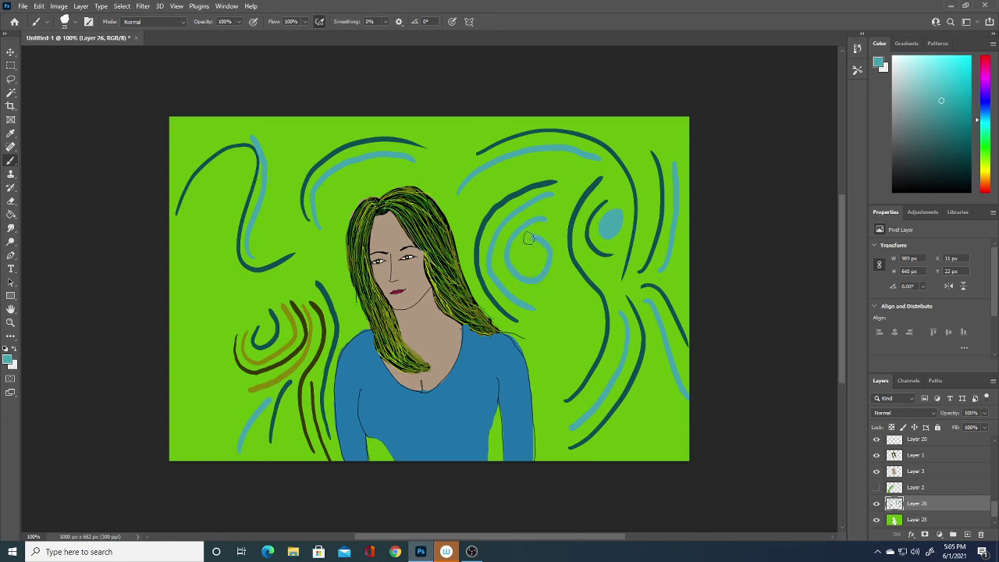
pyautogui.click(7, 360)
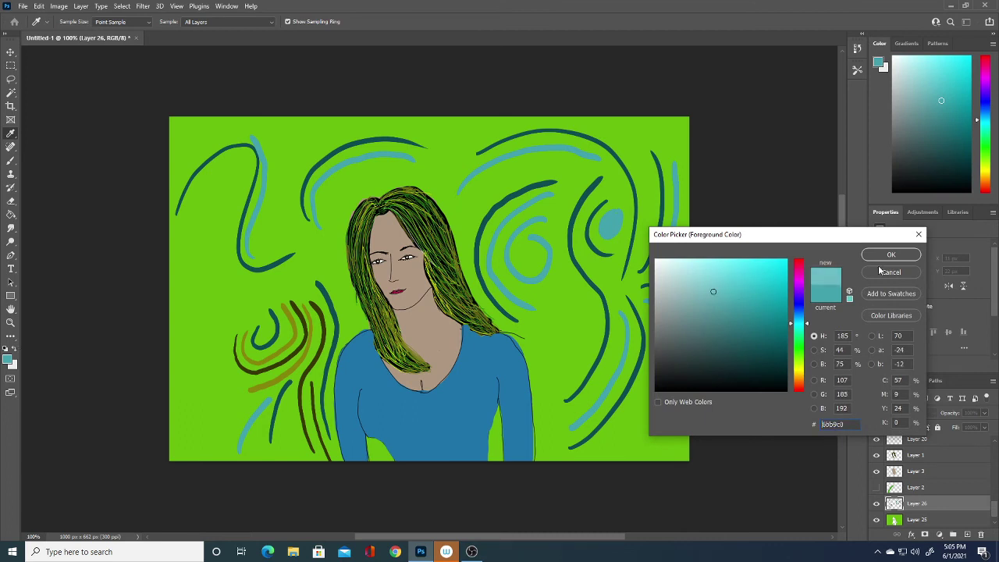
pyautogui.click(891, 256)
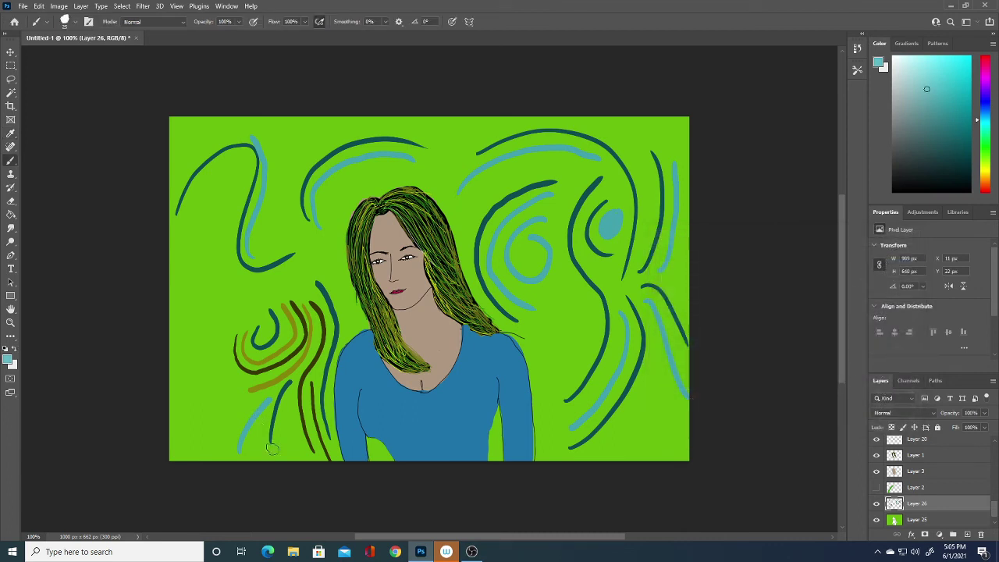
pyautogui.moveTo(287, 453); pyautogui.dragTo(294, 403)
# - Switch the foreground to dark green (286e0d) and paint a short loop stroke right of the figure
pyautogui.click(9, 358)
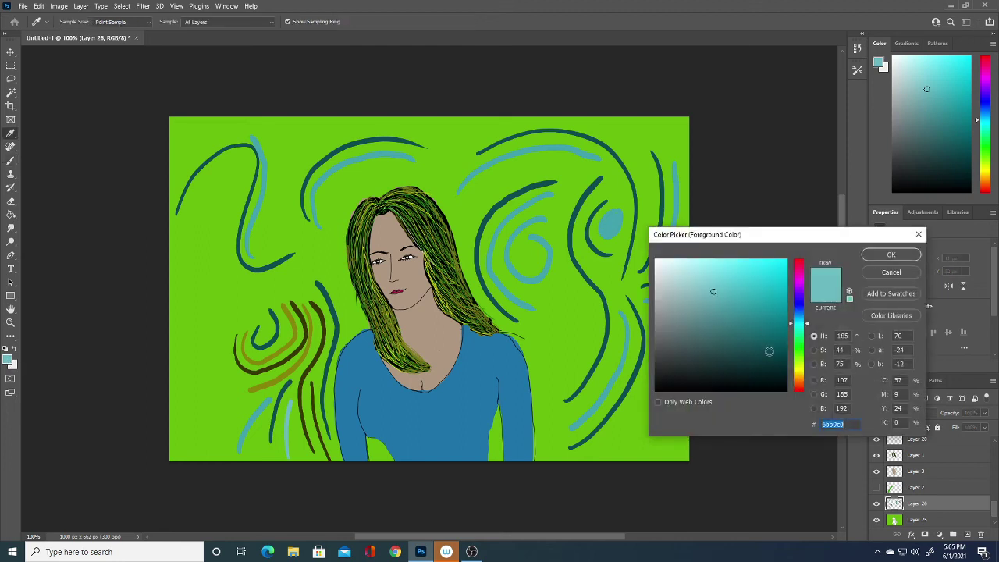
pyautogui.moveTo(799, 321); pyautogui.dragTo(799, 353)
pyautogui.click(774, 334)
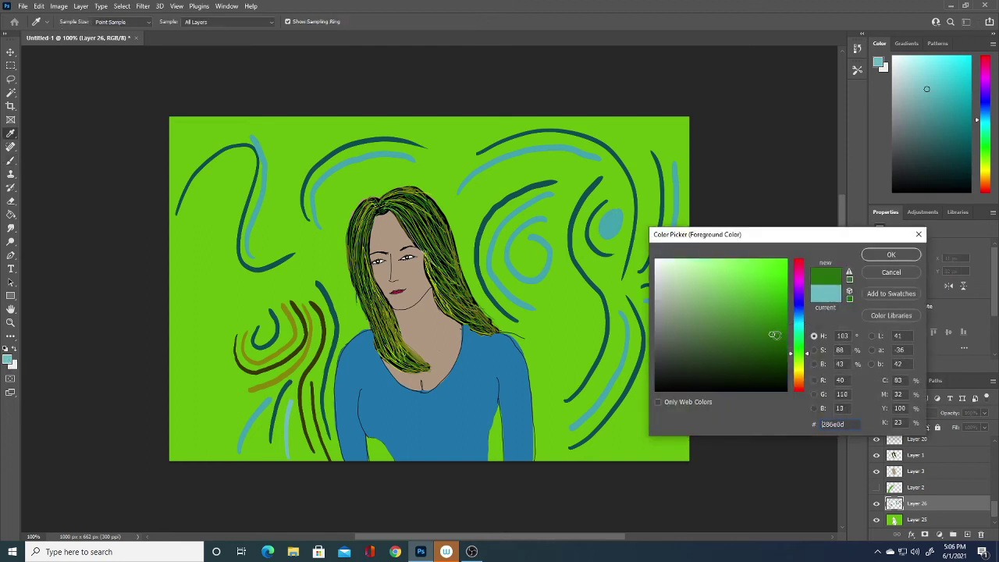
pyautogui.click(891, 256)
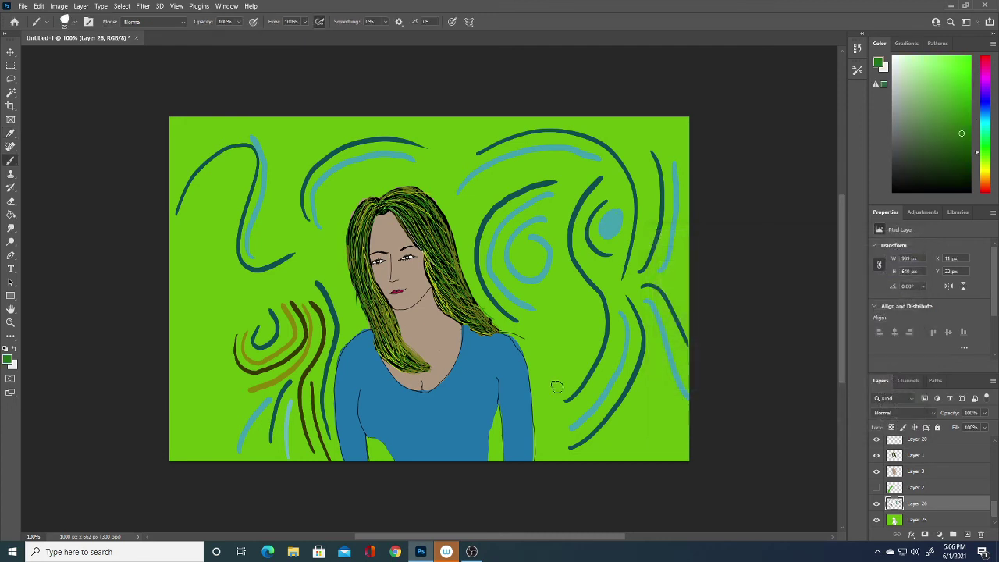
pyautogui.moveTo(561, 301)
pyautogui.mouseDown()
pyautogui.moveTo(544, 353)
pyautogui.moveTo(582, 318)
pyautogui.moveTo(570, 334)
pyautogui.mouseUp()
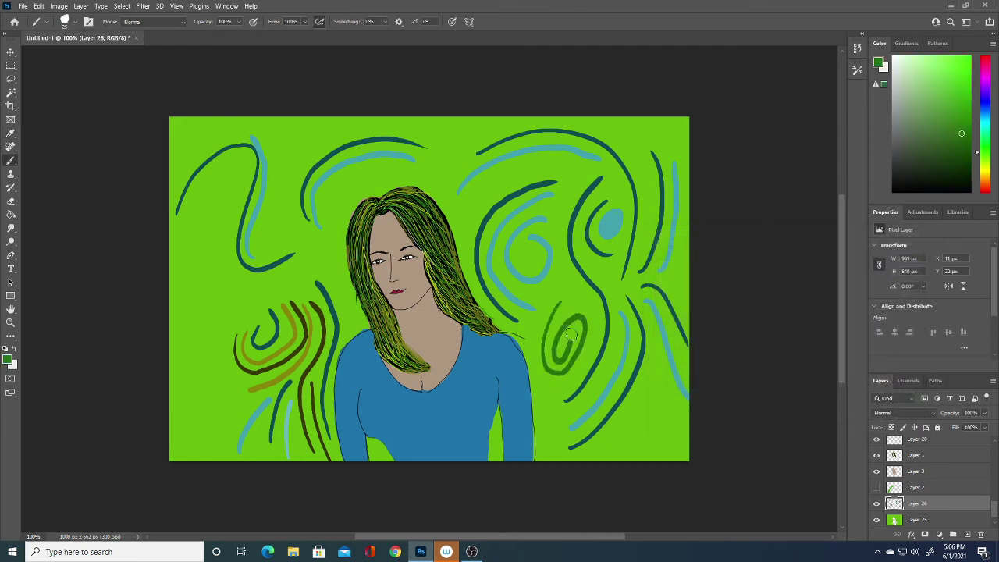
# - Paint dark-green curves at the lower right, upper right, upper left, down the left side and above the hair
pyautogui.moveTo(609, 462)
pyautogui.mouseDown()
pyautogui.moveTo(654, 381)
pyautogui.moveTo(679, 449)
pyautogui.mouseUp()
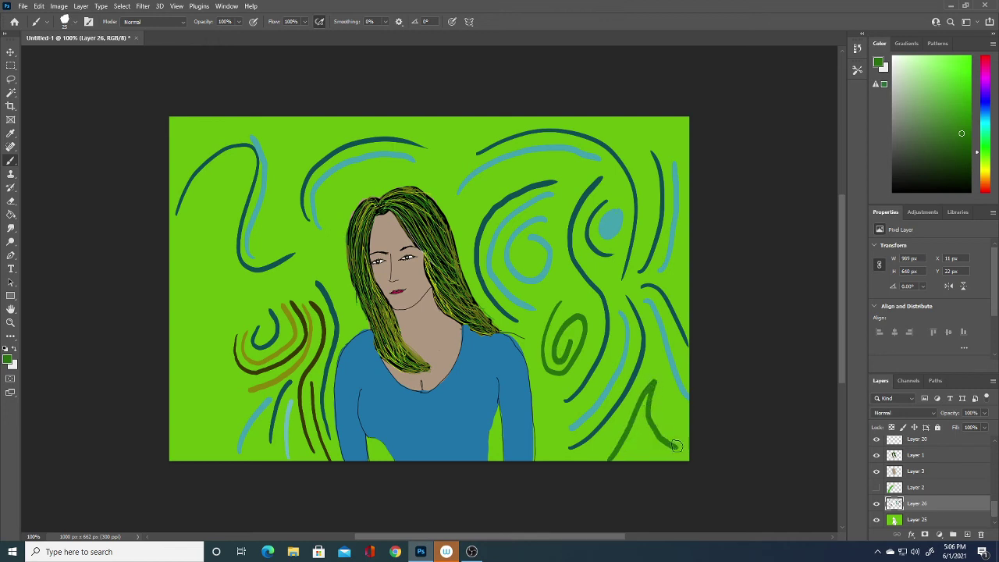
pyautogui.moveTo(629, 469); pyautogui.dragTo(671, 446)
pyautogui.moveTo(464, 225)
pyautogui.mouseDown()
pyautogui.moveTo(512, 175)
pyautogui.moveTo(567, 181)
pyautogui.mouseUp()
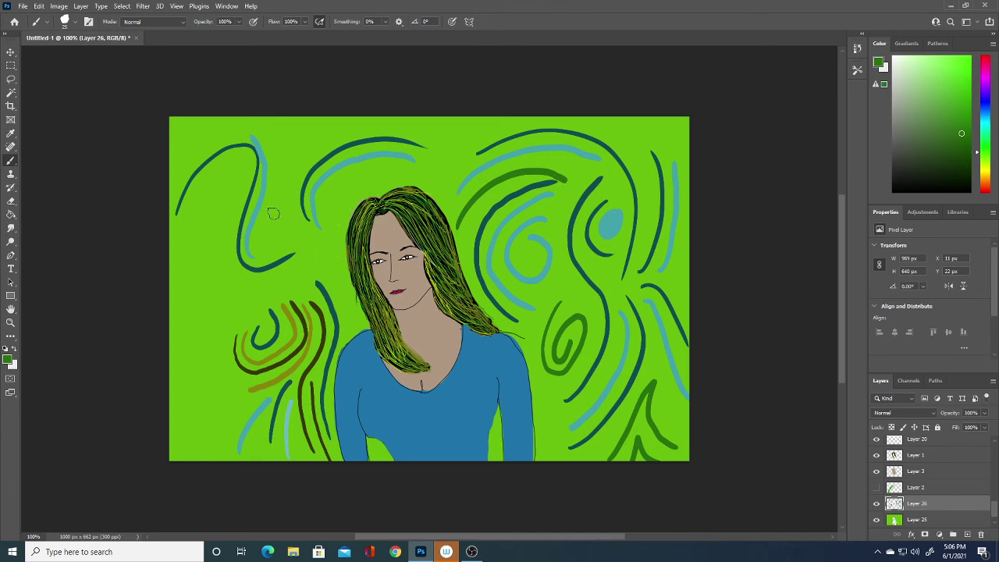
pyautogui.moveTo(273, 214); pyautogui.dragTo(294, 229)
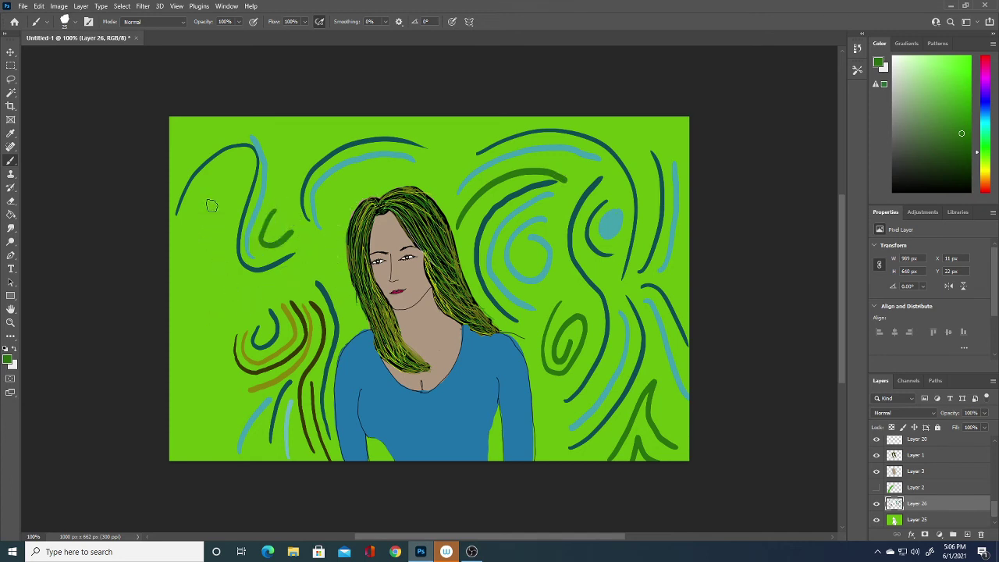
pyautogui.moveTo(185, 307); pyautogui.dragTo(229, 211)
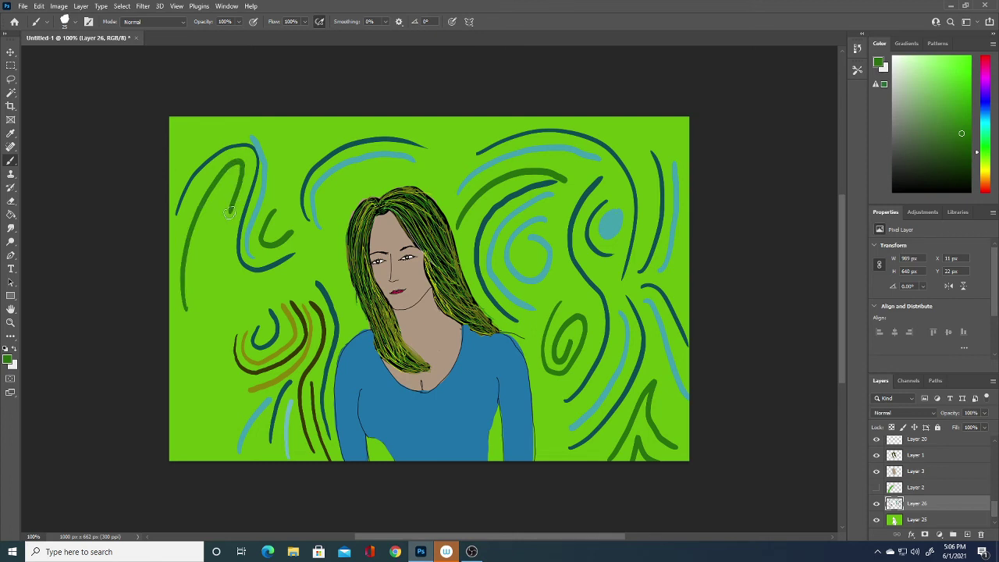
pyautogui.moveTo(333, 204); pyautogui.dragTo(459, 160)
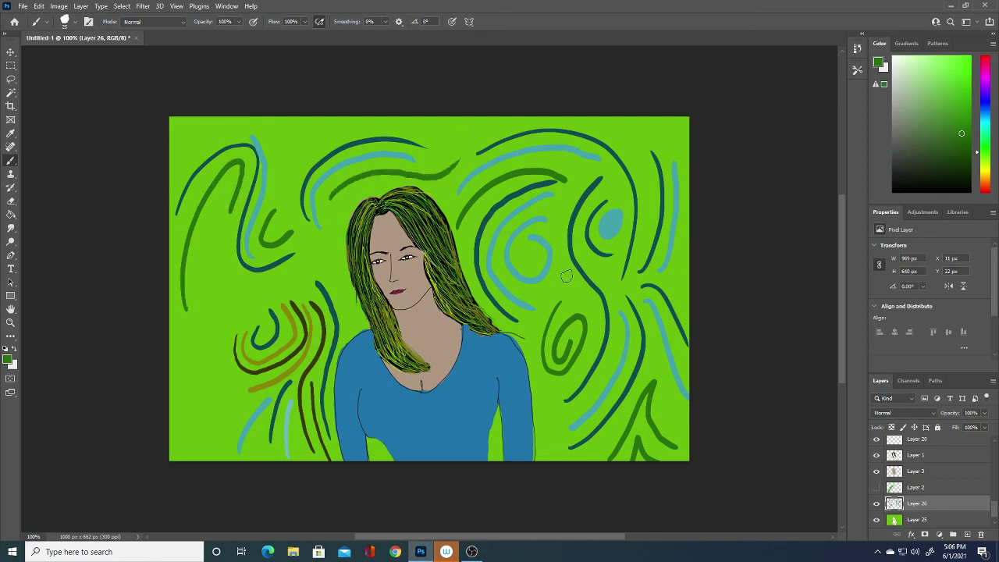
# - Set the foreground colour to a medium blue in the Color Picker
pyautogui.click(8, 360)
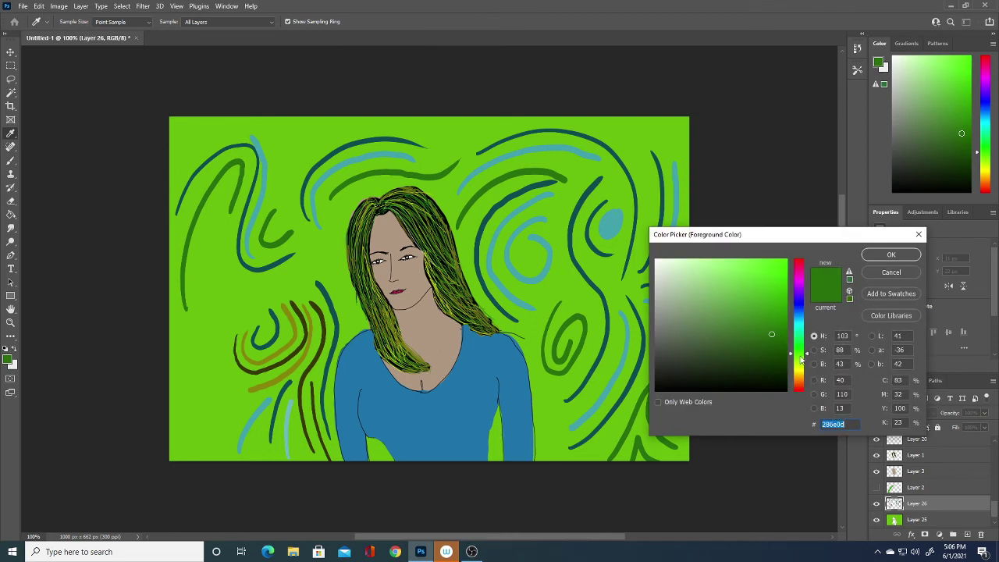
pyautogui.moveTo(801, 359); pyautogui.dragTo(800, 361)
pyautogui.click(778, 337)
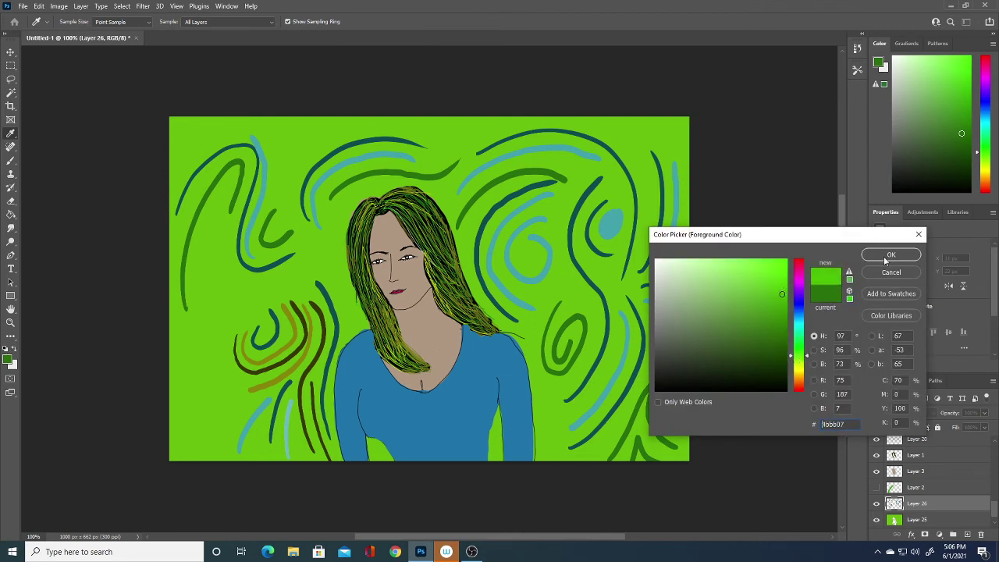
pyautogui.click(884, 256)
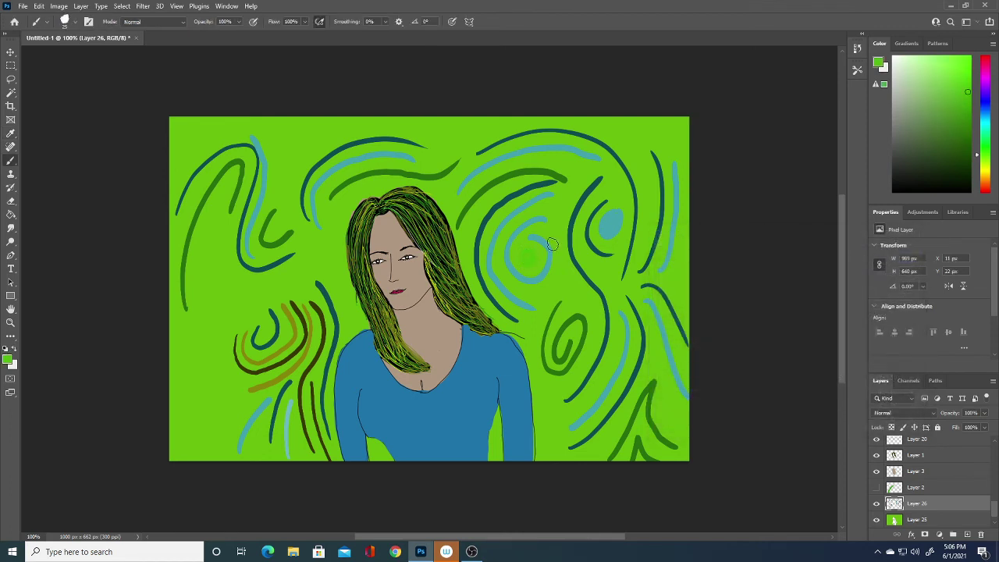
pyautogui.click(8, 359)
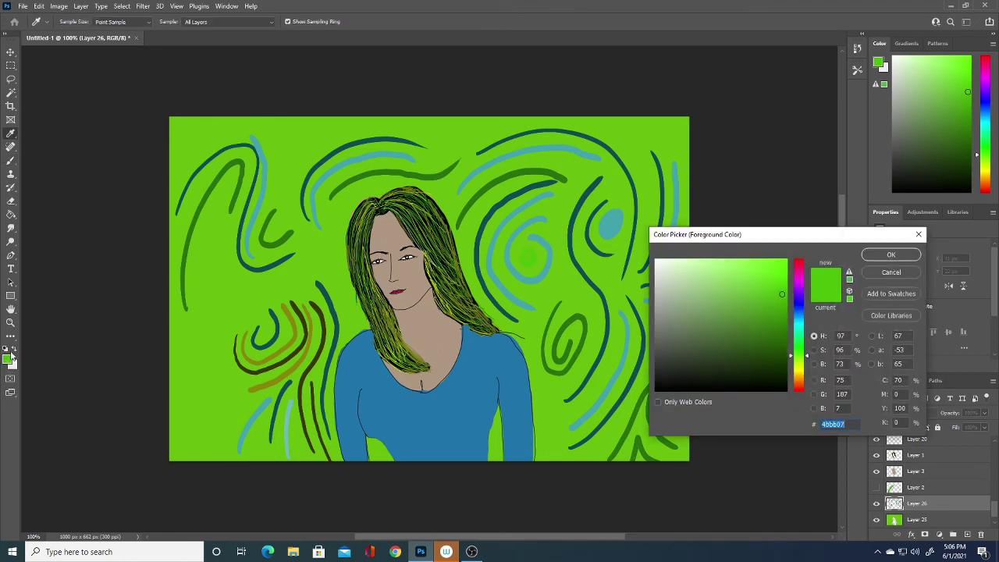
pyautogui.click(755, 354)
pyautogui.click(797, 336)
pyautogui.click(780, 308)
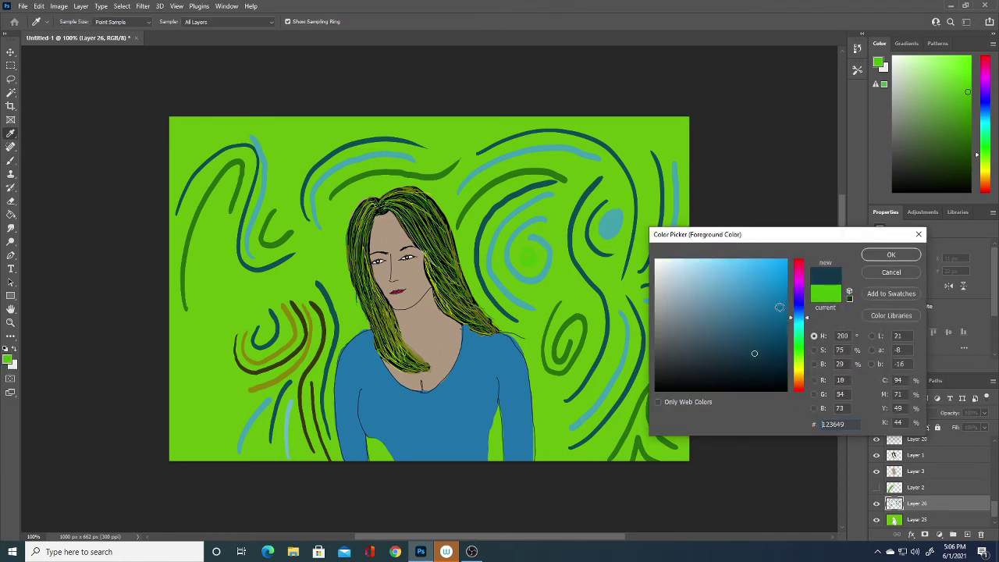
pyautogui.click(891, 256)
# - Dab blue dots into the centres of five background loops and circles
pyautogui.moveTo(531, 251); pyautogui.dragTo(527, 255)
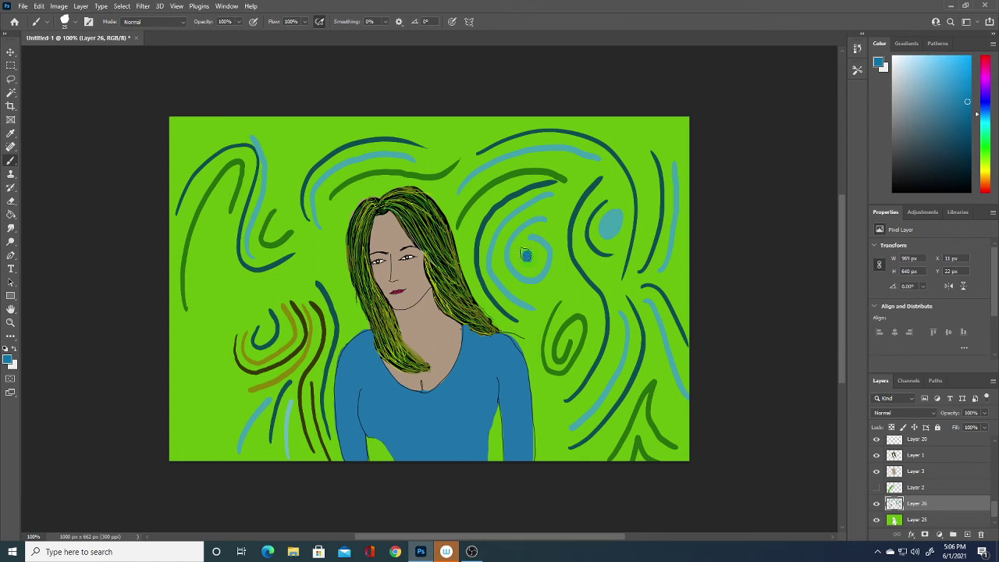
pyautogui.moveTo(601, 222); pyautogui.dragTo(613, 223)
pyautogui.moveTo(264, 328); pyautogui.dragTo(267, 335)
pyautogui.moveTo(226, 184); pyautogui.dragTo(224, 187)
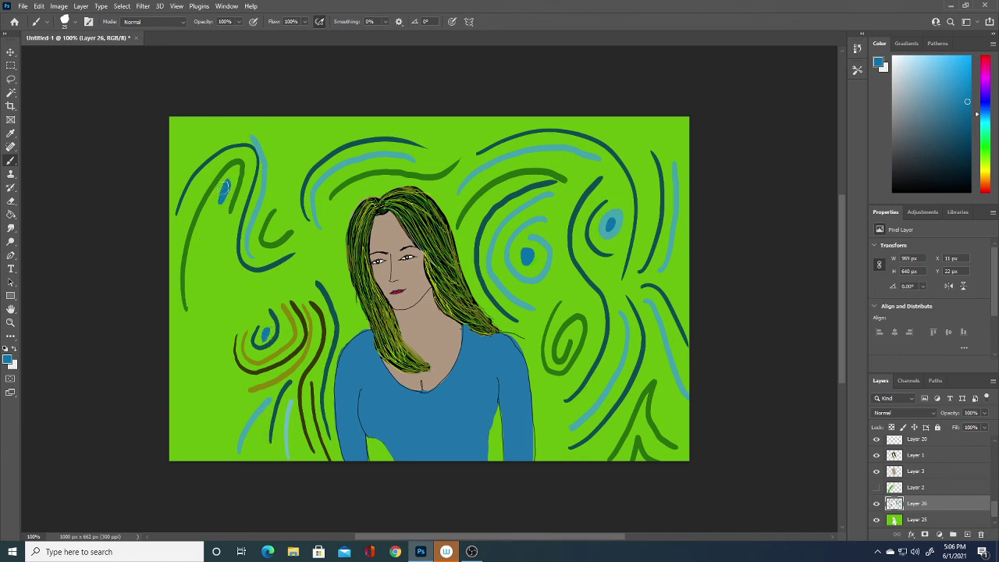
pyautogui.moveTo(560, 353); pyautogui.dragTo(569, 344)
# - Paint blue curves at the top centre, top right and near the bottom-right corner
pyautogui.moveTo(432, 157)
pyautogui.mouseDown()
pyautogui.moveTo(420, 128)
pyautogui.moveTo(466, 108)
pyautogui.mouseUp()
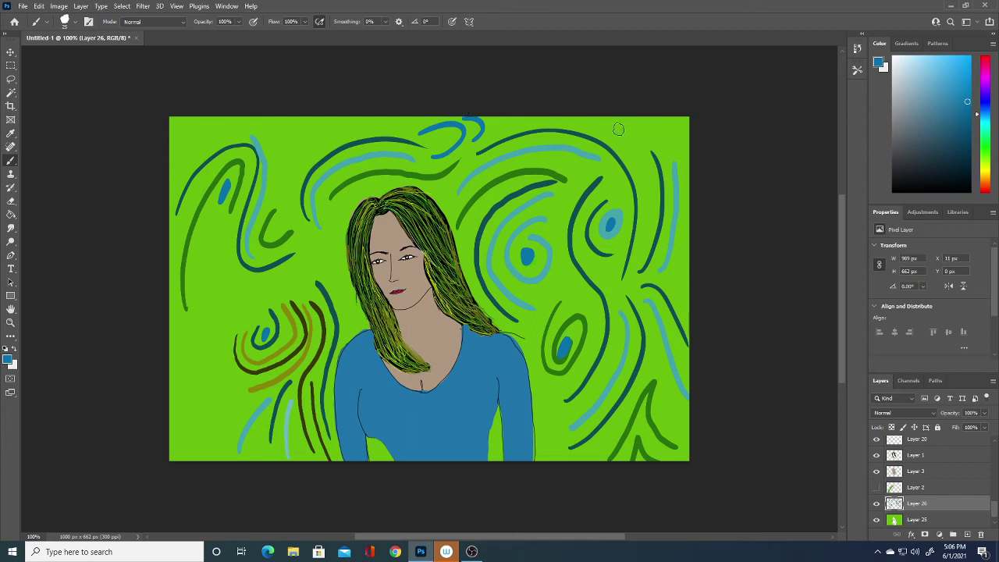
pyautogui.moveTo(618, 129); pyautogui.dragTo(642, 164)
pyautogui.moveTo(631, 124)
pyautogui.mouseDown()
pyautogui.moveTo(650, 146)
pyautogui.moveTo(680, 145)
pyautogui.mouseUp()
pyautogui.moveTo(666, 396); pyautogui.dragTo(686, 425)
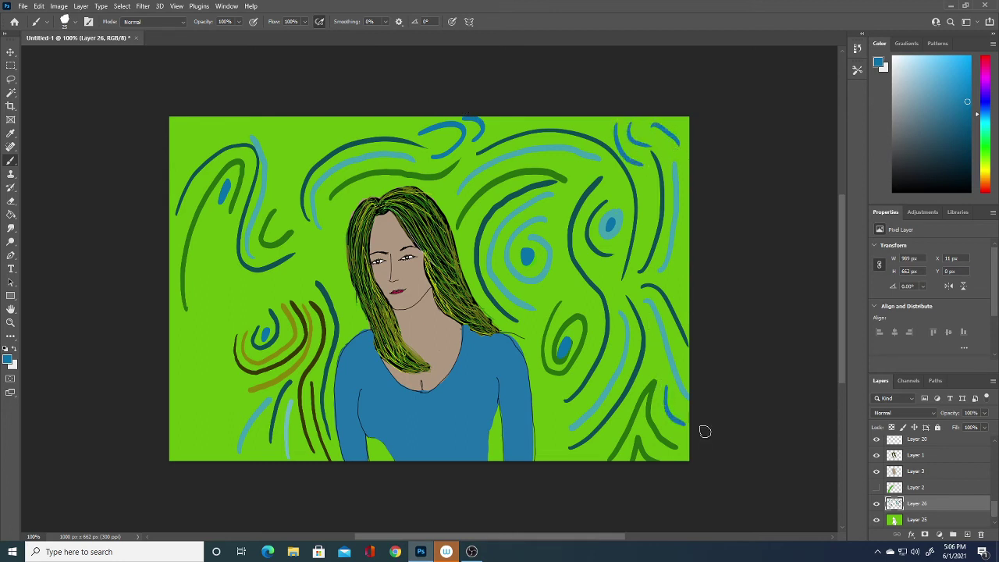
pyautogui.moveTo(664, 390); pyautogui.dragTo(686, 426)
# - Paint thin blue strokes on the left side, undoing one and repainting the curve
pyautogui.moveTo(196, 318); pyautogui.dragTo(210, 227)
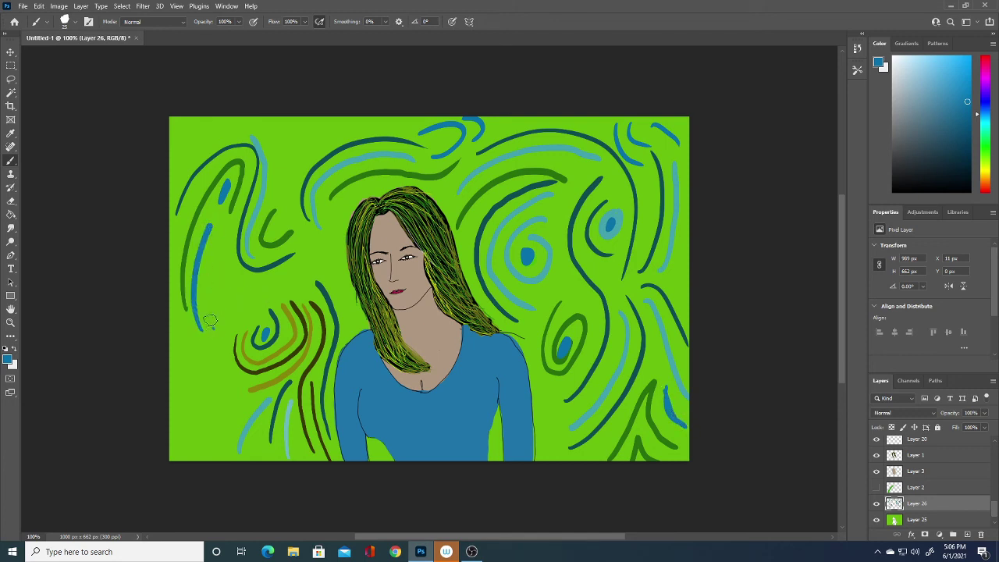
pyautogui.moveTo(205, 328)
pyautogui.mouseDown()
pyautogui.moveTo(221, 246)
pyautogui.moveTo(233, 318)
pyautogui.mouseUp()
pyautogui.moveTo(222, 269); pyautogui.dragTo(228, 295)
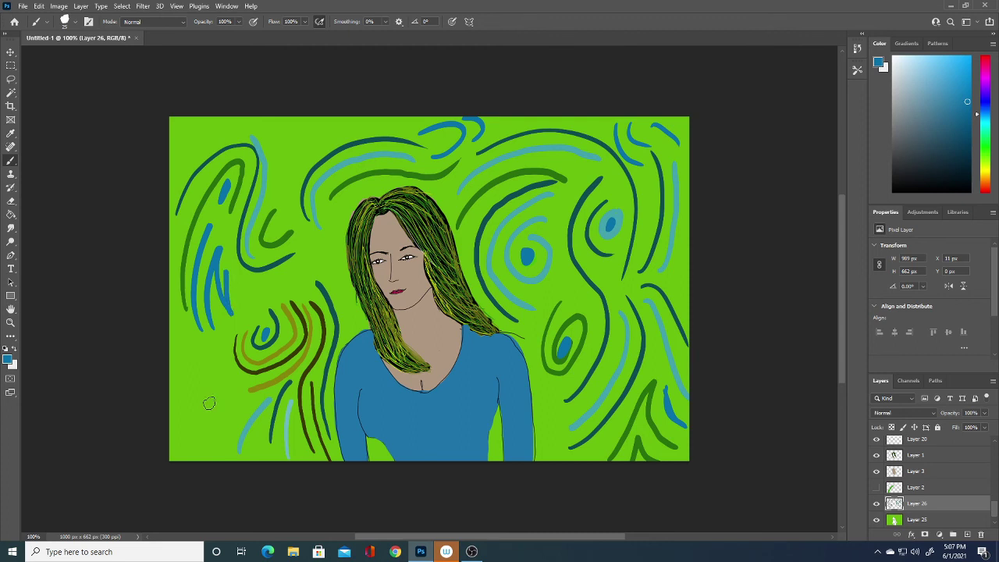
pyautogui.hotkey('ctrl', 'z')
pyautogui.hotkey('ctrl', 'z')
pyautogui.hotkey('ctrl', 'z')
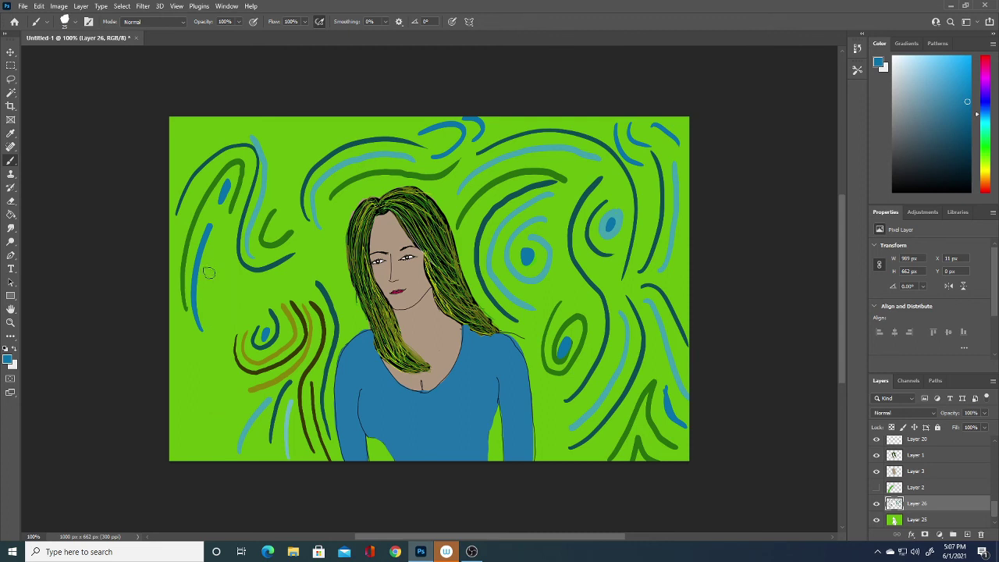
pyautogui.moveTo(208, 259)
pyautogui.mouseDown()
pyautogui.moveTo(239, 319)
pyautogui.moveTo(228, 286)
pyautogui.mouseUp()
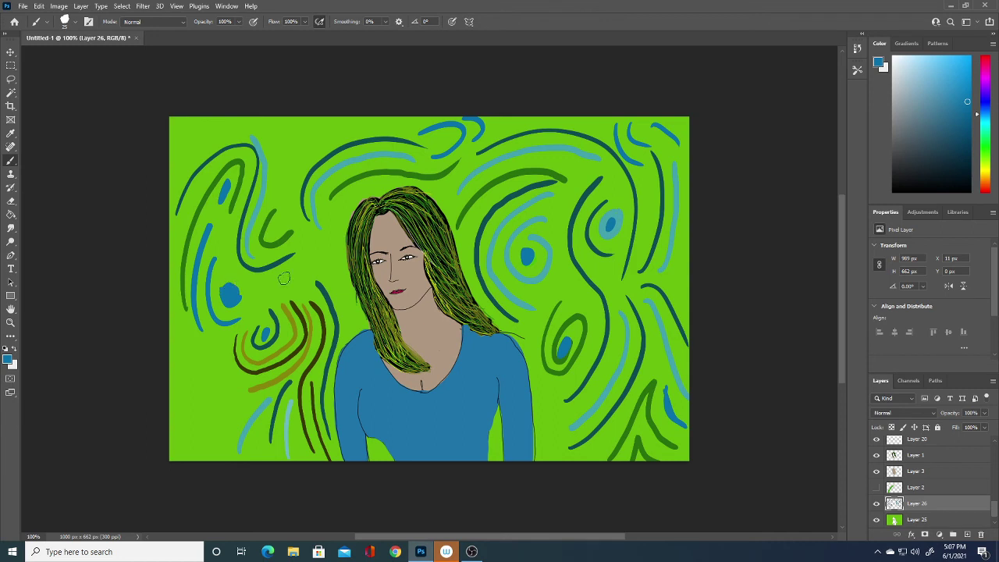
# - Pick a medium sea green and paint curves beside the hair, on the right and at the lower left
pyautogui.click(7, 359)
pyautogui.click(770, 340)
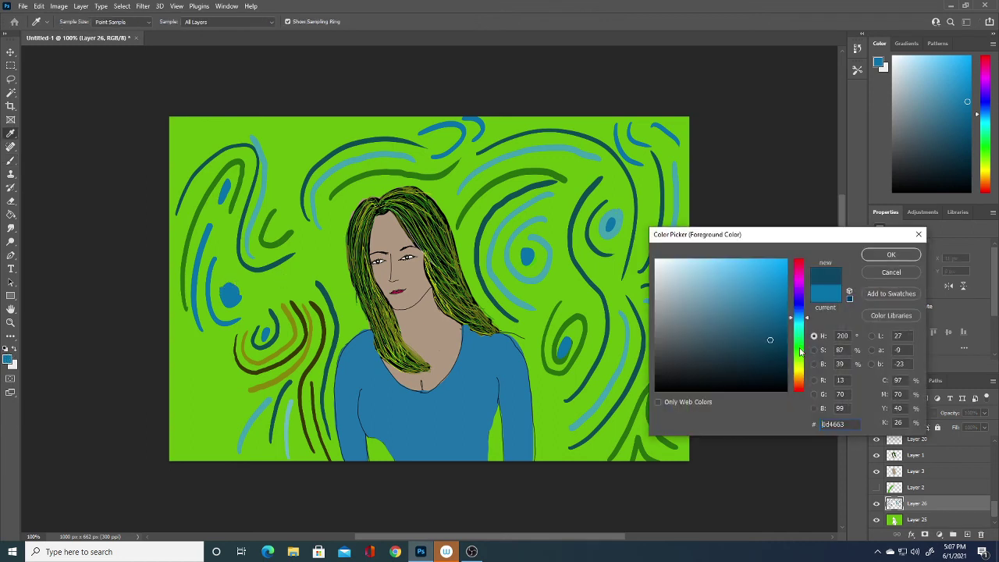
pyautogui.click(799, 335)
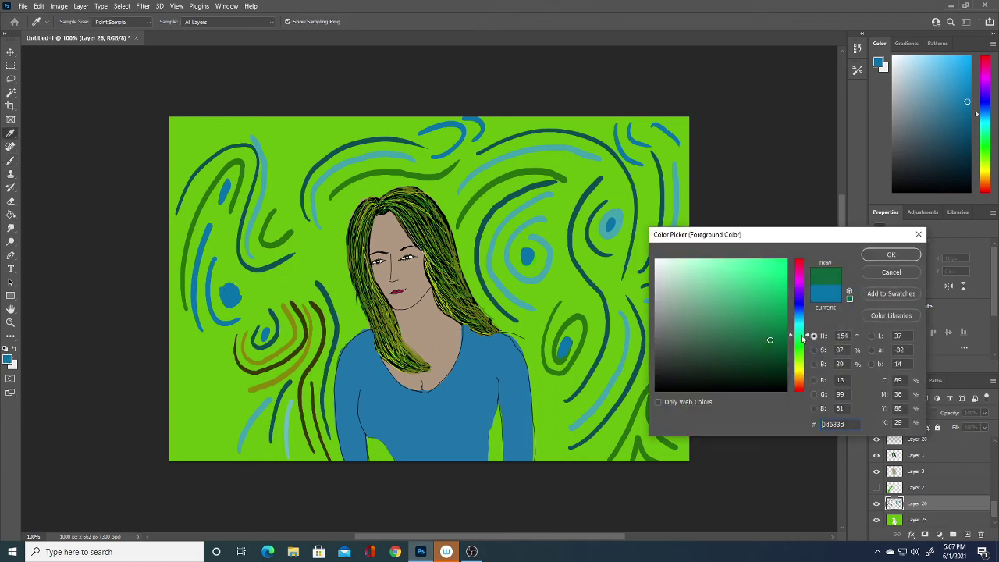
pyautogui.click(891, 254)
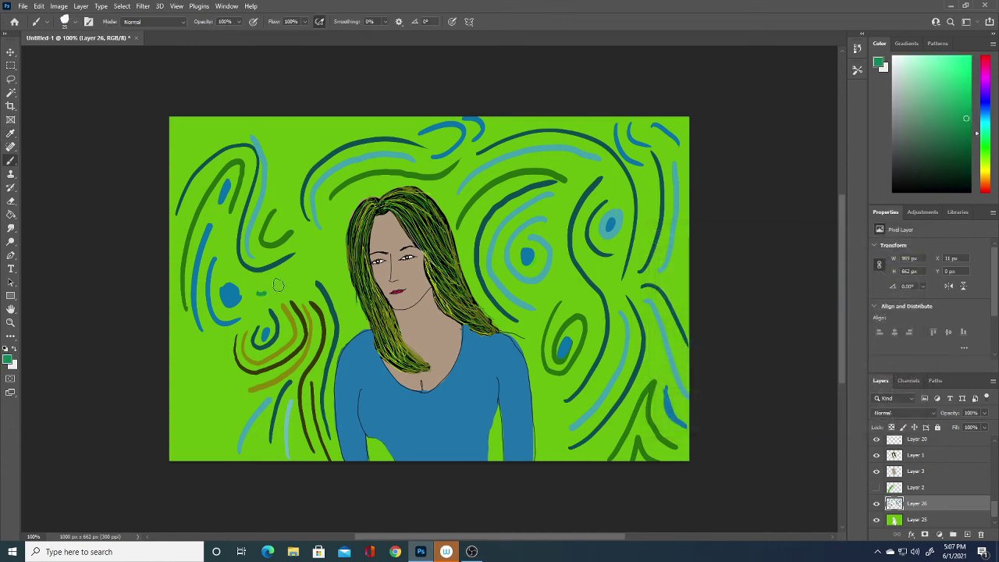
pyautogui.moveTo(258, 295); pyautogui.dragTo(324, 236)
pyautogui.moveTo(266, 296); pyautogui.dragTo(333, 258)
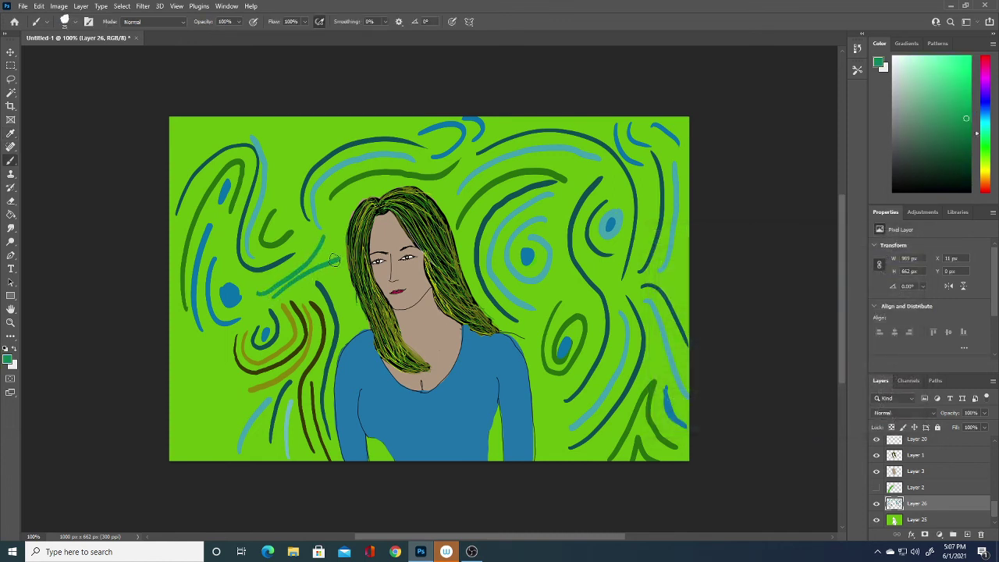
pyautogui.moveTo(541, 311); pyautogui.dragTo(563, 264)
pyautogui.moveTo(218, 342)
pyautogui.mouseDown()
pyautogui.moveTo(223, 422)
pyautogui.moveTo(201, 331)
pyautogui.mouseUp()
# - Switch to a darker green and paint strokes down the right side, lower left and up the left edge
pyautogui.click(8, 360)
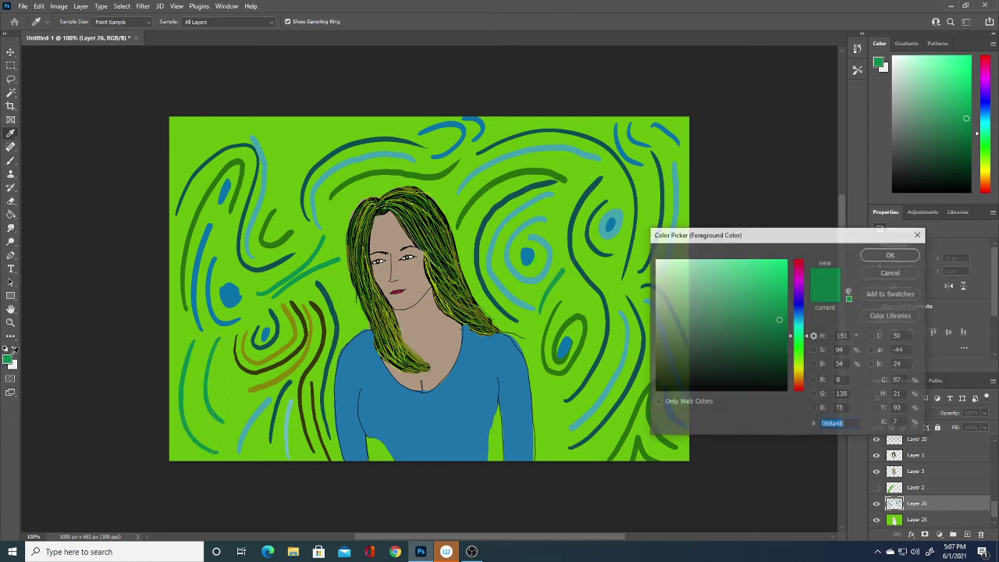
pyautogui.click(769, 355)
pyautogui.click(890, 256)
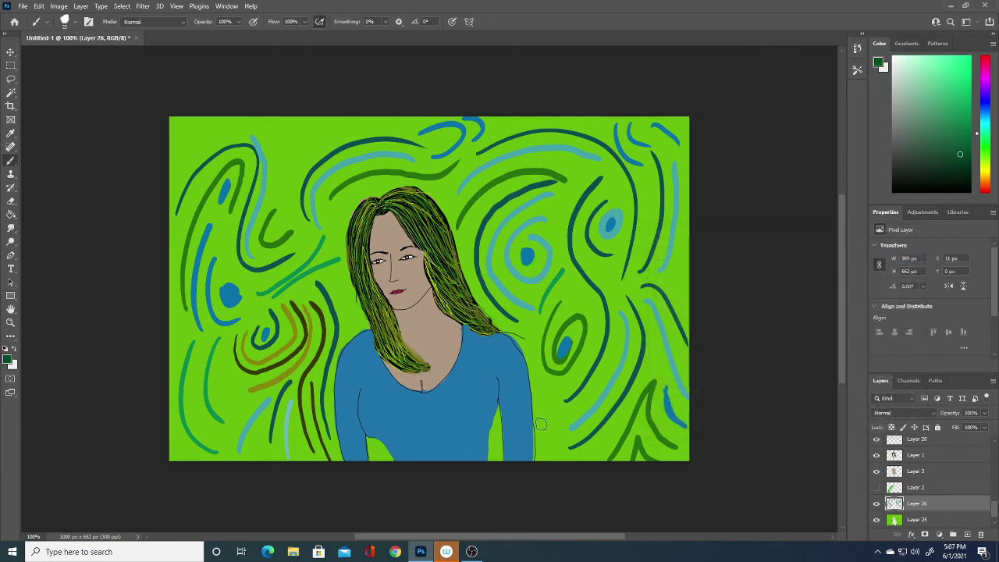
pyautogui.moveTo(537, 377); pyautogui.dragTo(595, 462)
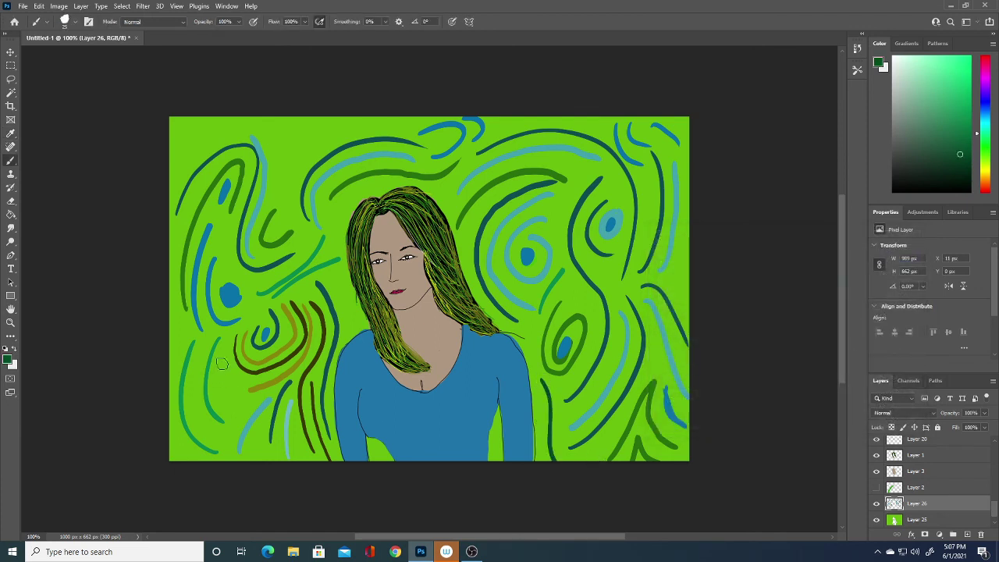
pyautogui.moveTo(223, 364)
pyautogui.mouseDown()
pyautogui.moveTo(238, 406)
pyautogui.moveTo(174, 443)
pyautogui.mouseUp()
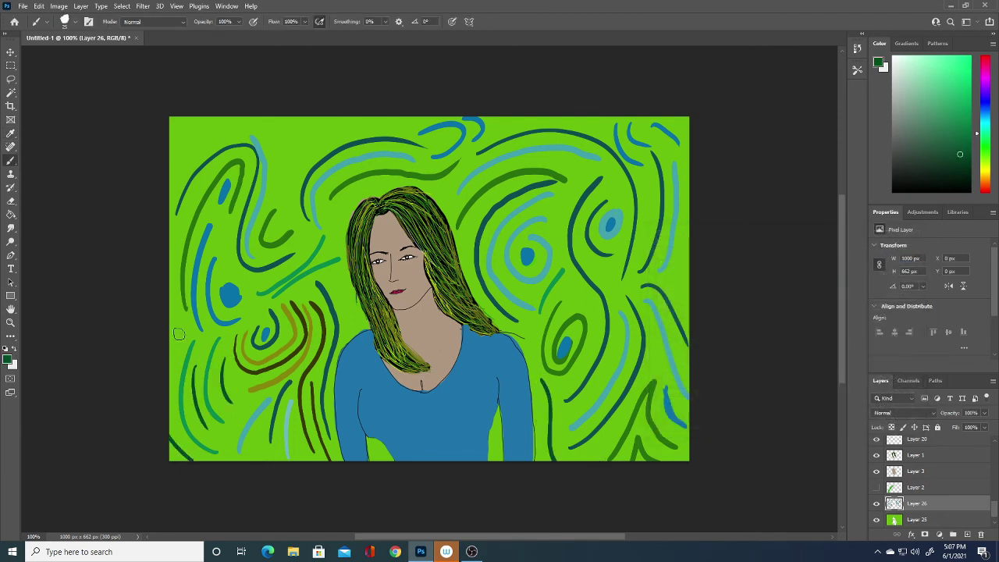
pyautogui.moveTo(187, 317); pyautogui.dragTo(167, 351)
pyautogui.moveTo(168, 265); pyautogui.dragTo(234, 117)
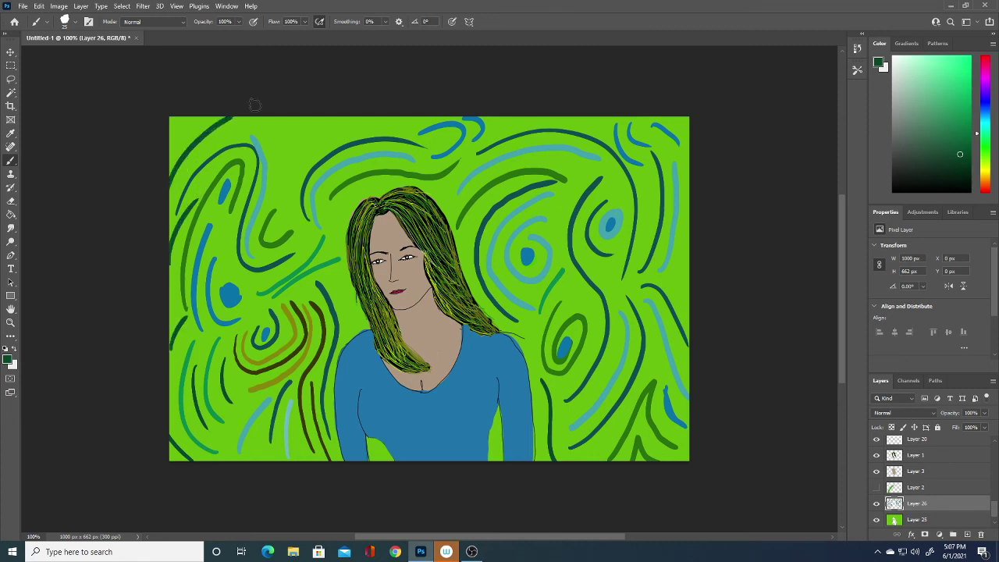
# - Set a bright green foreground and paint strokes on the right, beside the hair and in the upper left
pyautogui.click(8, 358)
pyautogui.moveTo(768, 354); pyautogui.dragTo(775, 300)
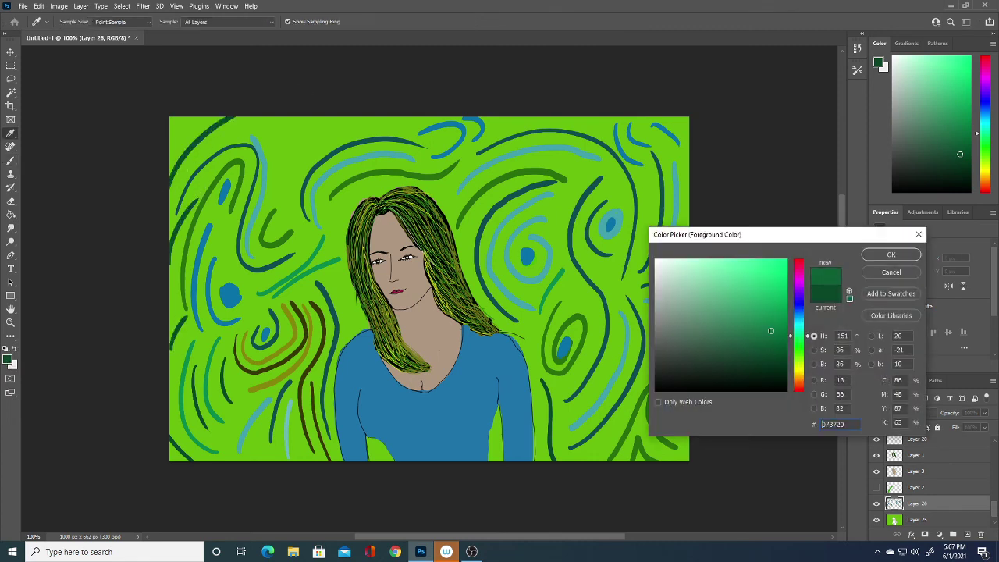
pyautogui.moveTo(800, 367); pyautogui.dragTo(776, 264)
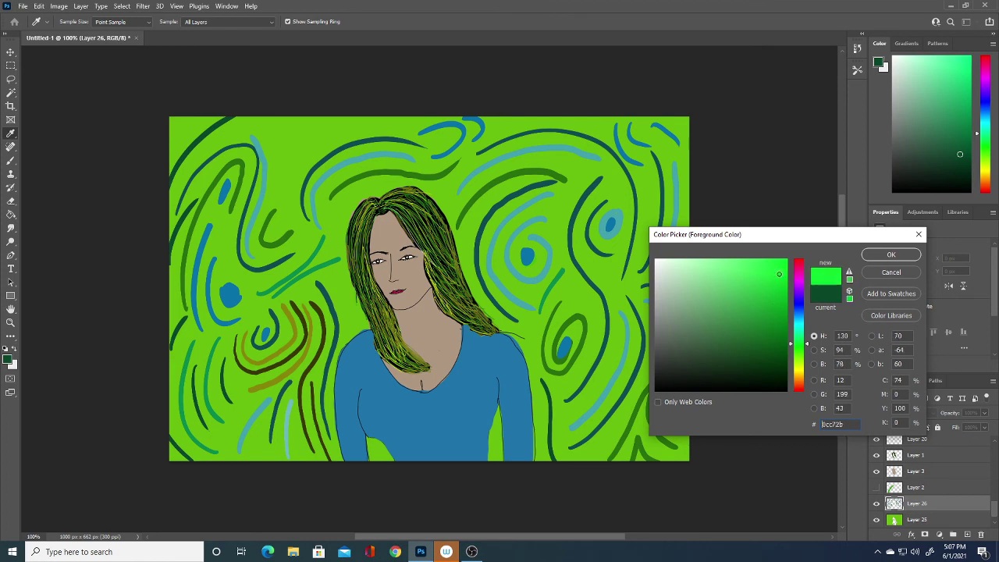
pyautogui.click(891, 255)
pyautogui.moveTo(578, 295); pyautogui.dragTo(595, 334)
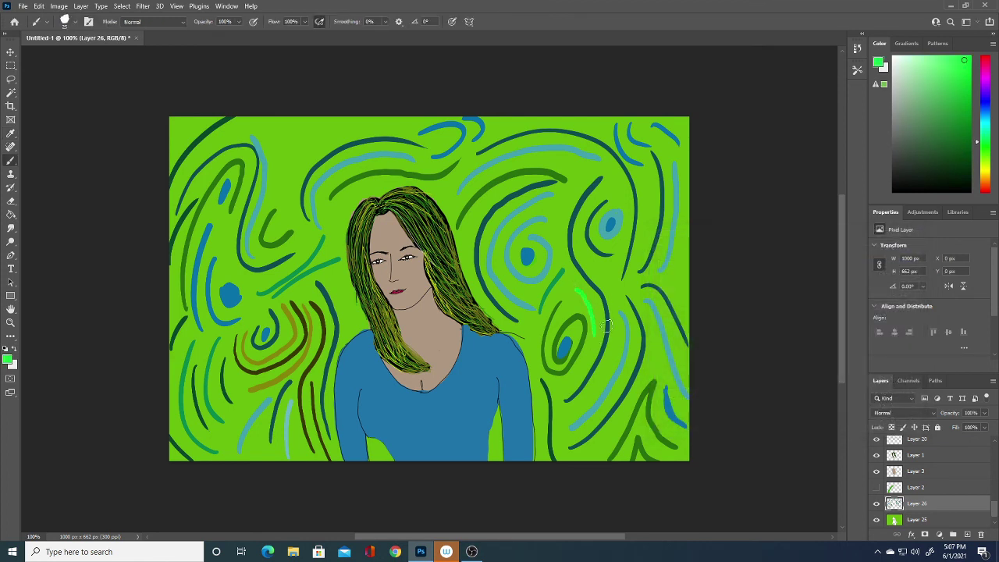
pyautogui.moveTo(333, 275); pyautogui.dragTo(351, 328)
pyautogui.moveTo(331, 232); pyautogui.dragTo(374, 184)
pyautogui.moveTo(282, 217); pyautogui.dragTo(361, 117)
pyautogui.moveTo(278, 162); pyautogui.dragTo(316, 117)
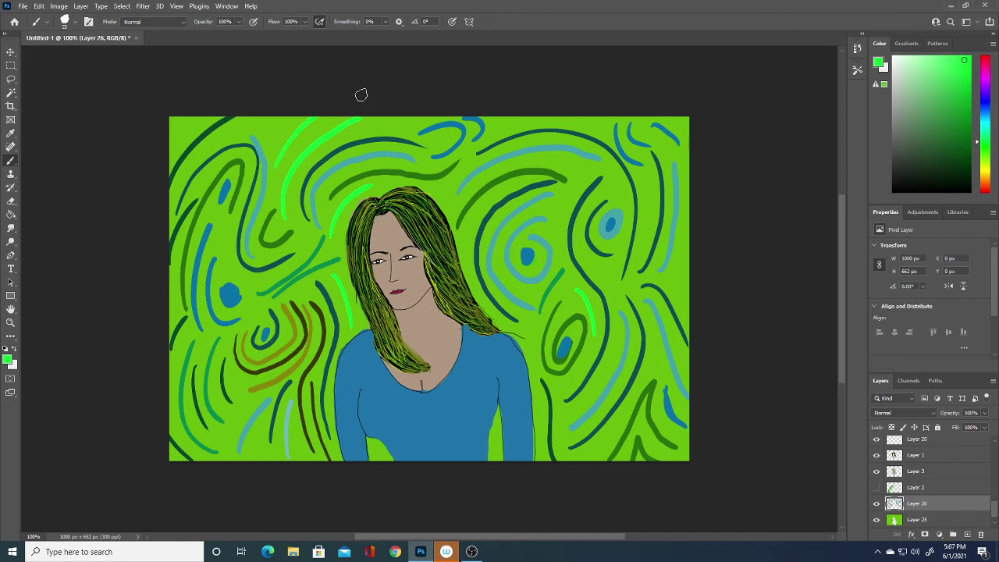
# - Add bright green strokes in the upper right, lower corners, along the top edge and left side
pyautogui.moveTo(543, 159)
pyautogui.mouseDown()
pyautogui.moveTo(609, 176)
pyautogui.moveTo(638, 265)
pyautogui.mouseUp()
pyautogui.moveTo(248, 461); pyautogui.dragTo(257, 398)
pyautogui.moveTo(581, 463); pyautogui.dragTo(634, 412)
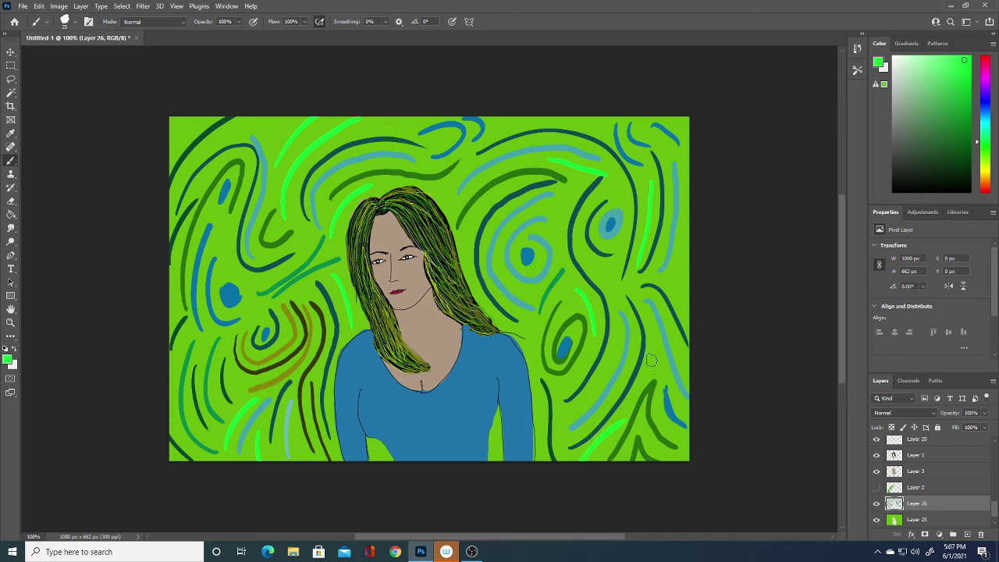
pyautogui.moveTo(653, 367); pyautogui.dragTo(650, 338)
pyautogui.moveTo(467, 242)
pyautogui.mouseDown()
pyautogui.moveTo(470, 211)
pyautogui.moveTo(433, 184)
pyautogui.mouseUp()
pyautogui.moveTo(501, 125); pyautogui.dragTo(536, 119)
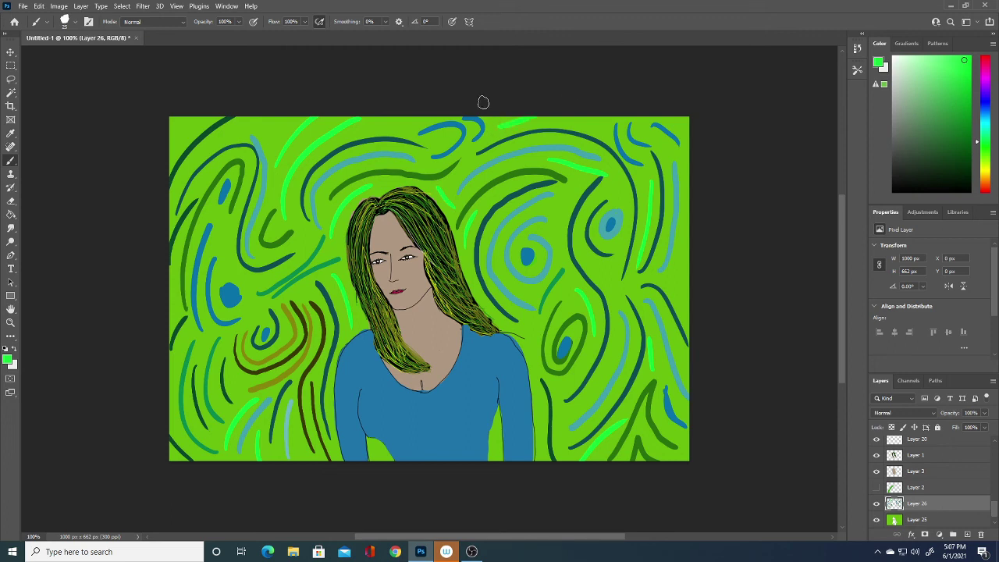
pyautogui.moveTo(362, 131); pyautogui.dragTo(430, 120)
pyautogui.moveTo(247, 127)
pyautogui.mouseDown()
pyautogui.moveTo(193, 157)
pyautogui.moveTo(200, 119)
pyautogui.mouseUp()
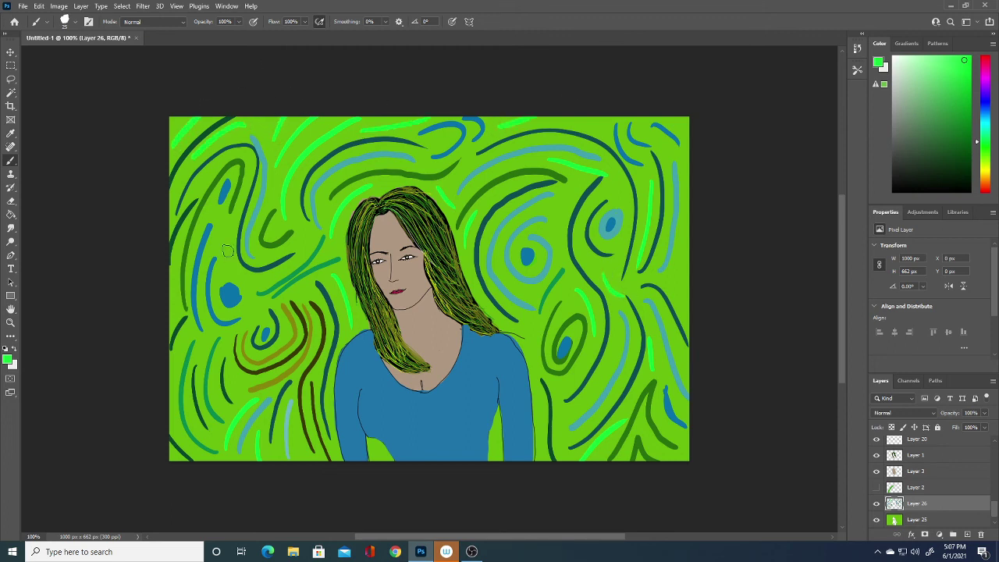
pyautogui.moveTo(223, 234); pyautogui.dragTo(238, 279)
# - On Layer 25, pick a deep blue and Paint Bucket fill the green background with it
pyautogui.scroll(-1, 994, 507)
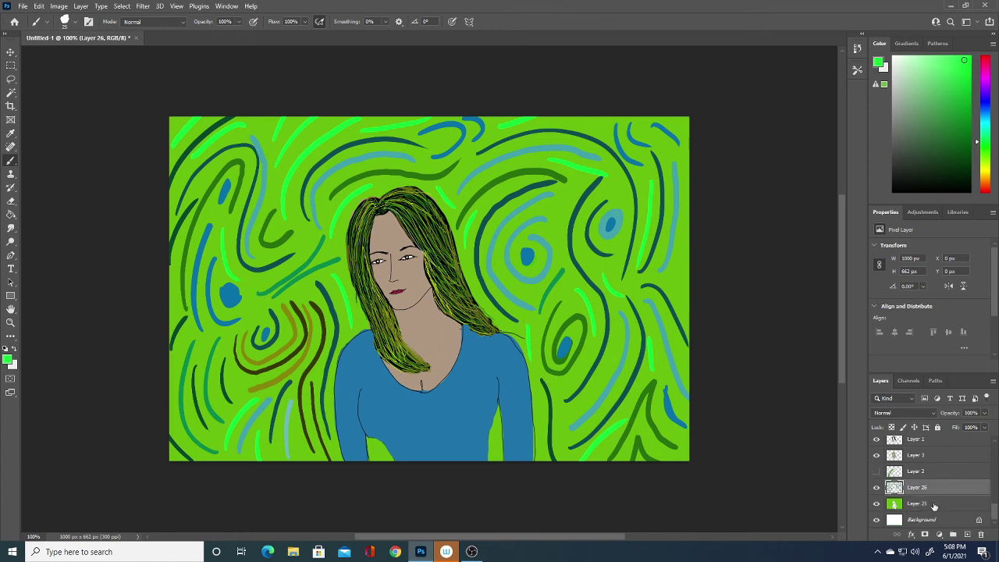
pyautogui.click(936, 503)
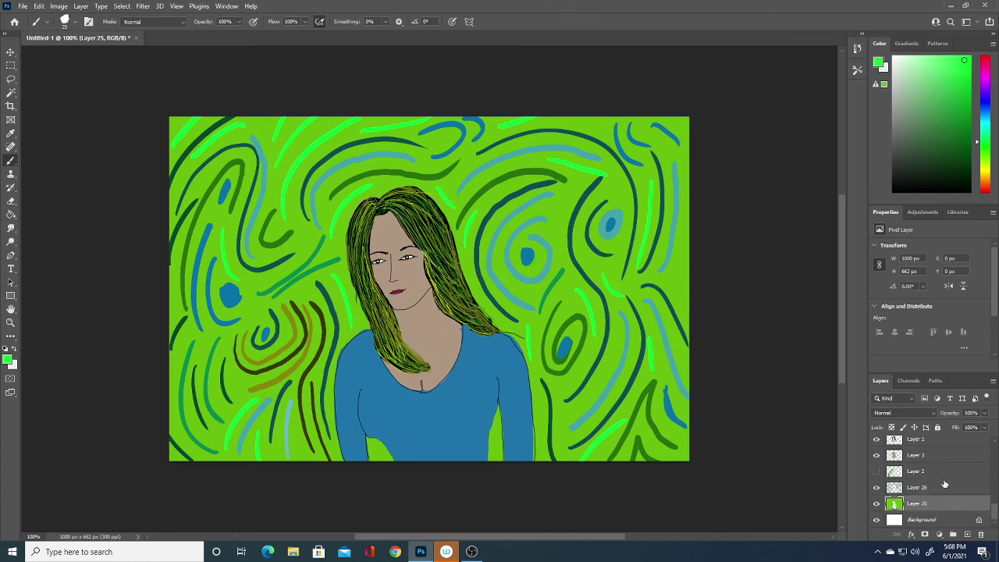
pyautogui.click(8, 360)
pyautogui.moveTo(767, 361); pyautogui.dragTo(781, 327)
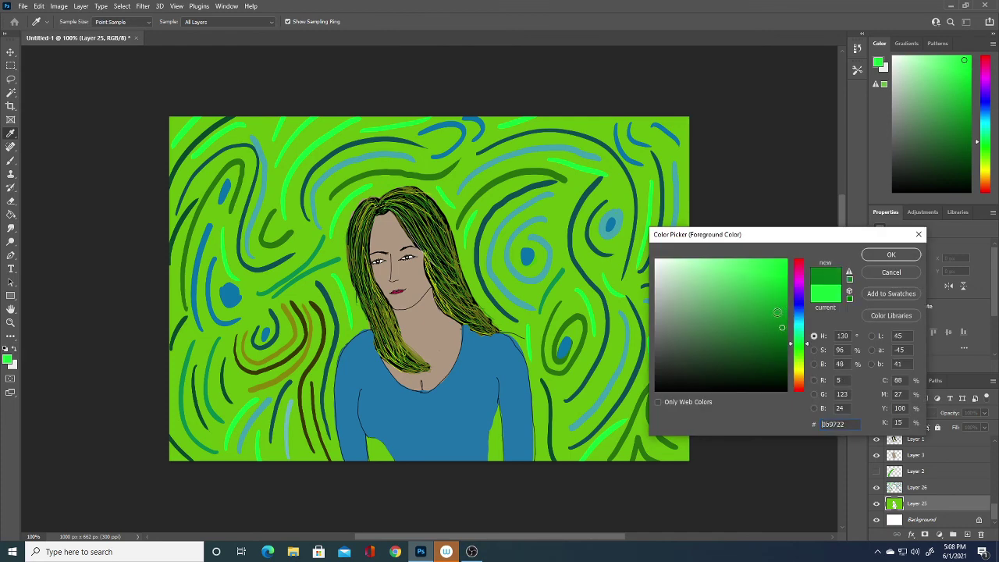
pyautogui.click(777, 312)
pyautogui.click(799, 317)
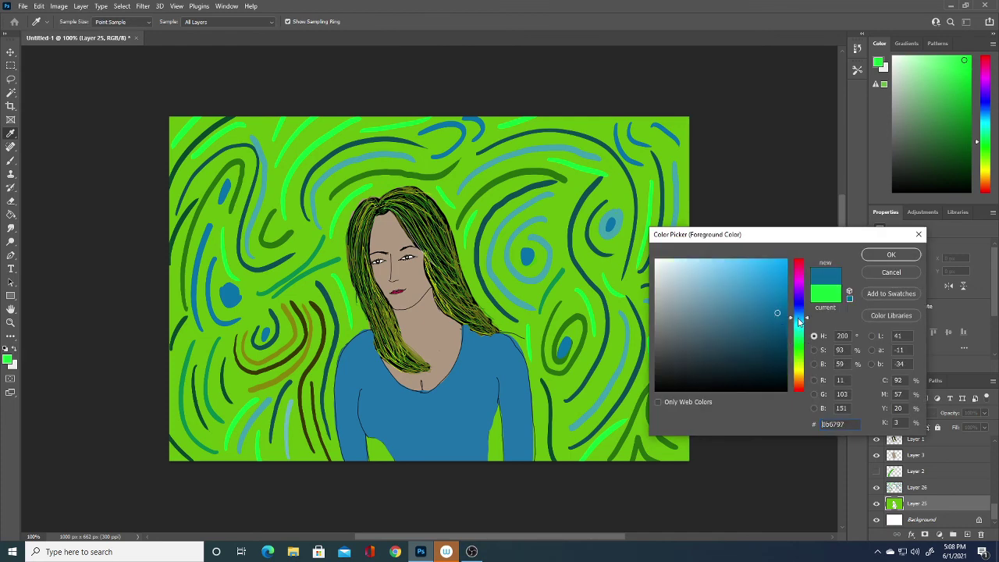
pyautogui.click(892, 256)
pyautogui.click(11, 214)
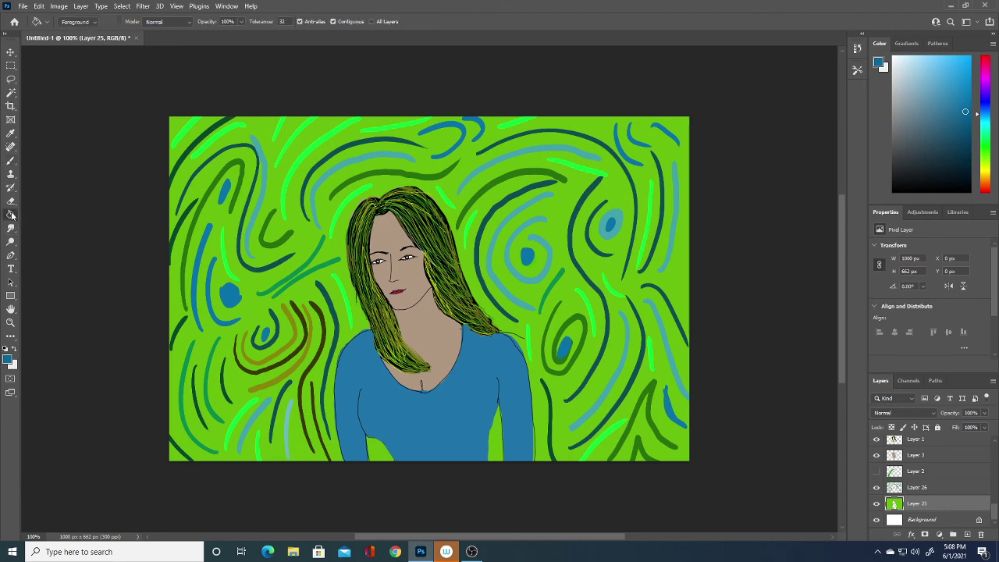
pyautogui.click(249, 273)
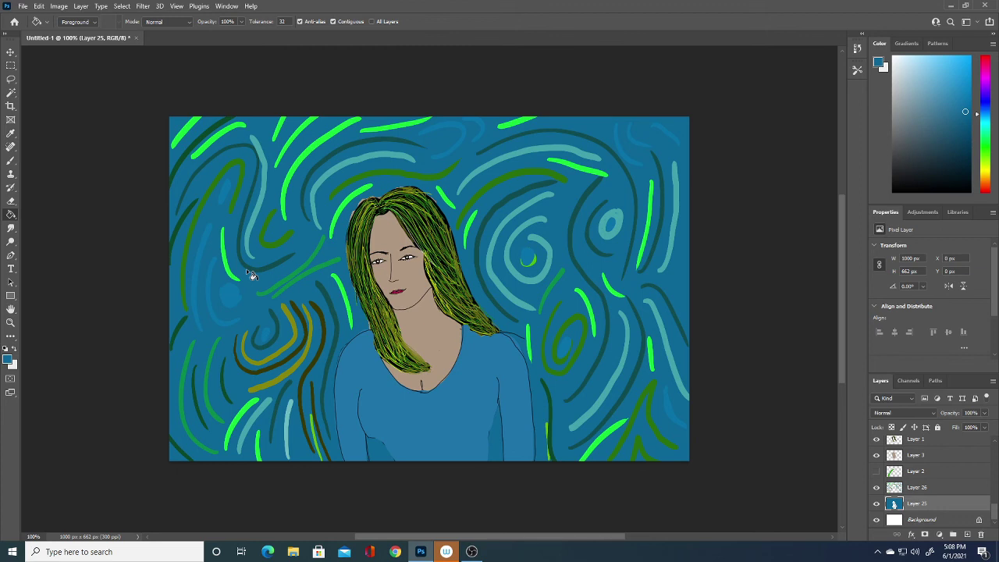
# - Set the foreground colour to black (000000)
pyautogui.click(7, 359)
pyautogui.write('000000')
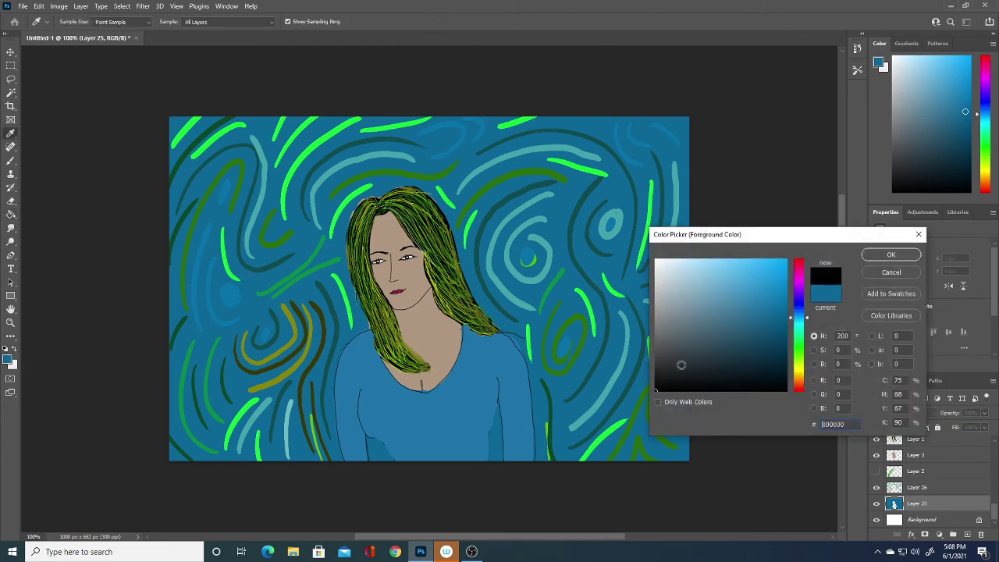
pyautogui.click(896, 257)
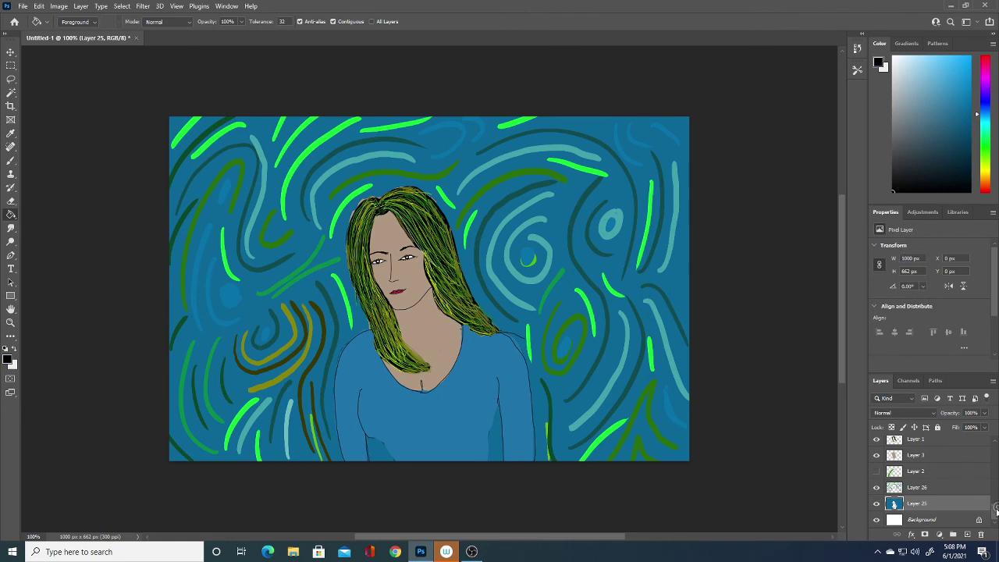
# - Create a new layer and select the Brush with the Hard Round preset
pyautogui.scroll(5, 994, 514)
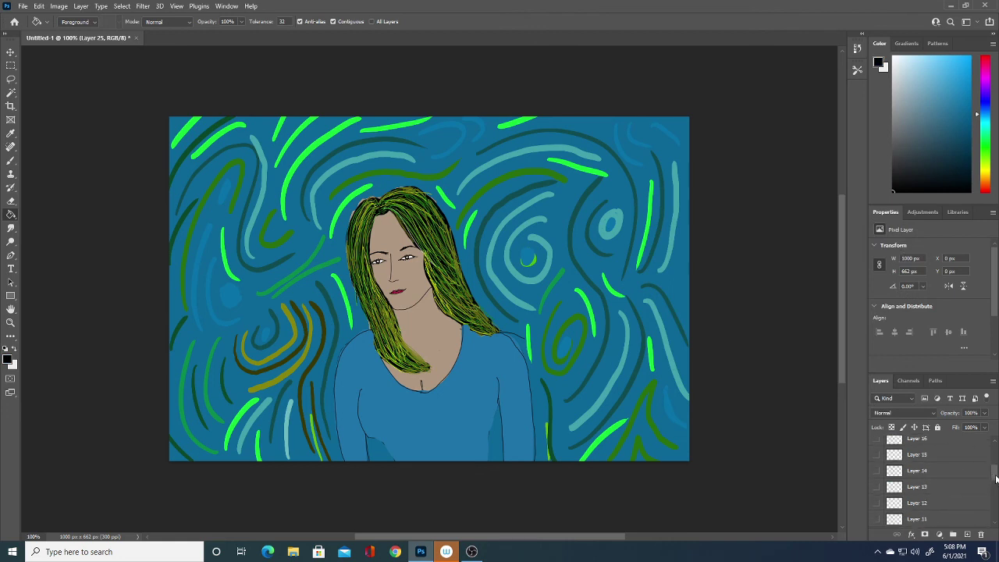
pyautogui.scroll(5, 992, 469)
pyautogui.hotkey('ctrl', 'shift', 'alt', 'n')
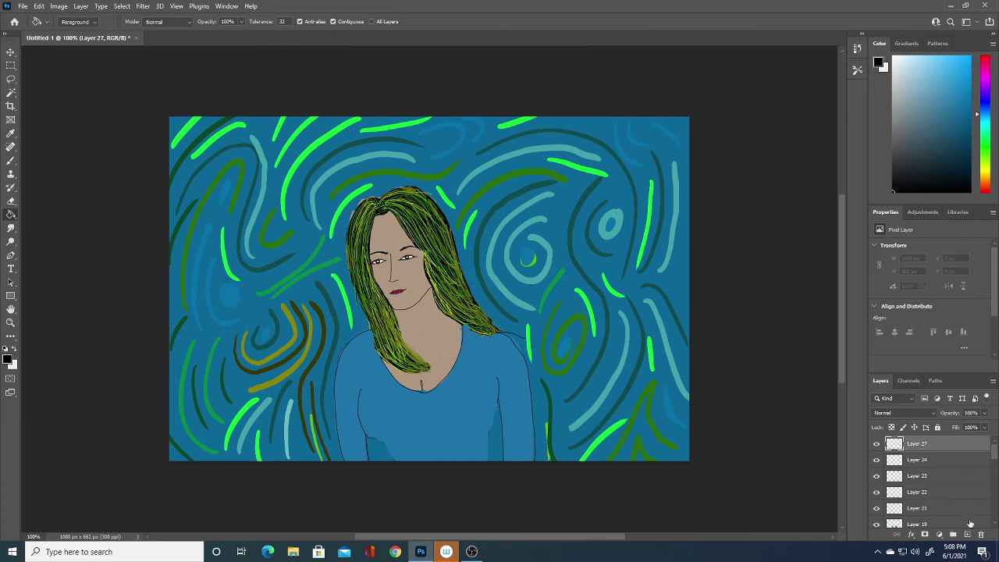
pyautogui.click(11, 161)
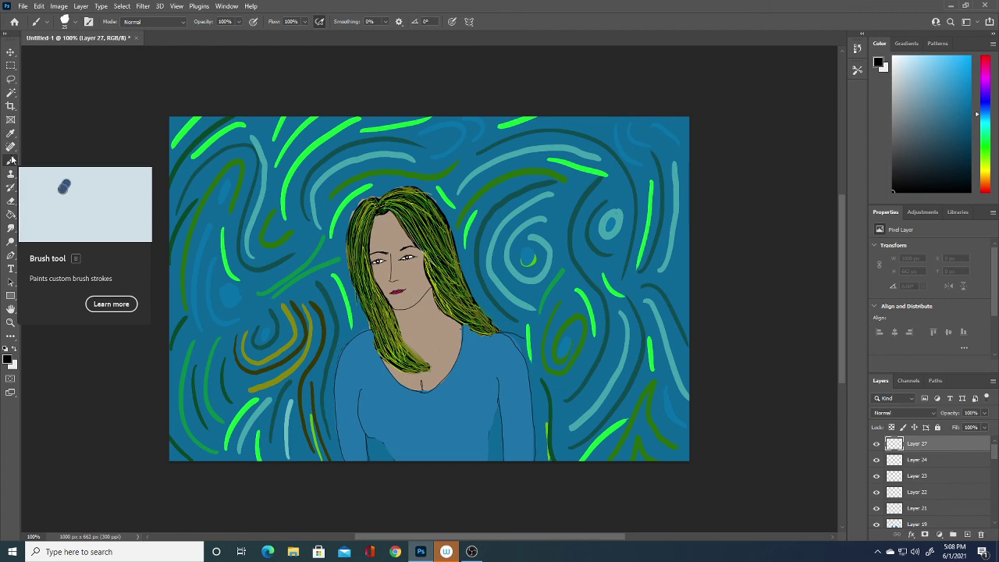
pyautogui.click(74, 22)
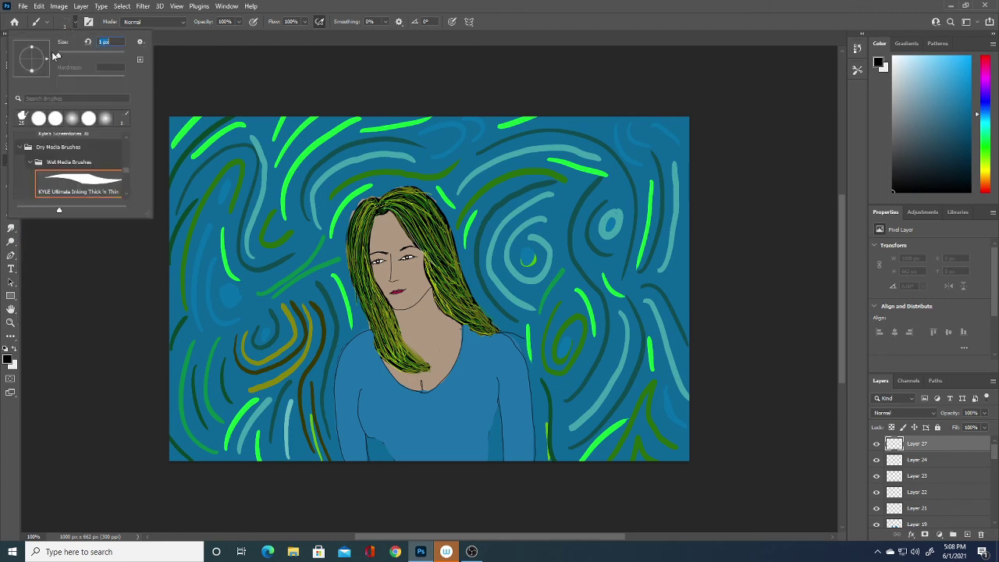
pyautogui.click(375, 439)
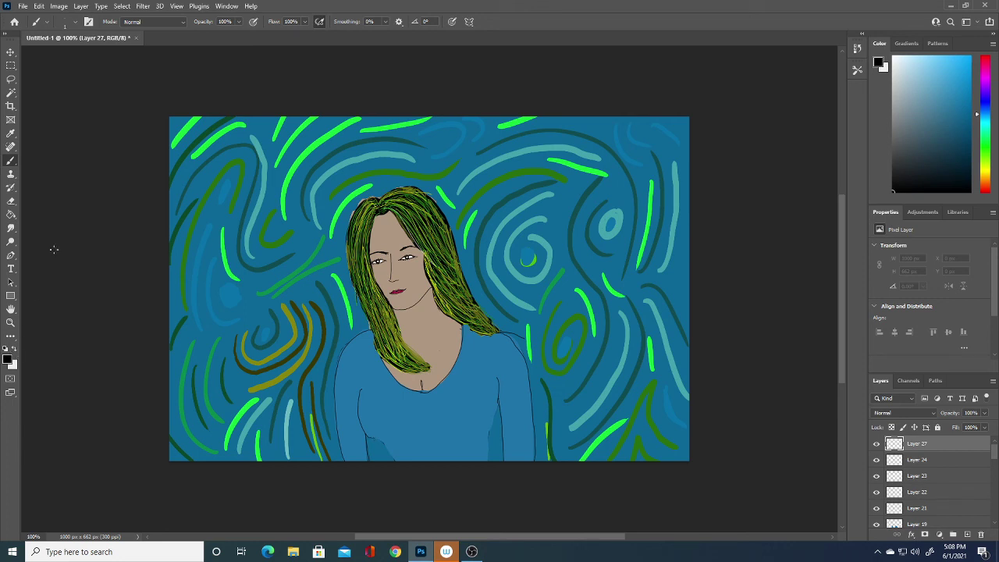
pyautogui.click(74, 23)
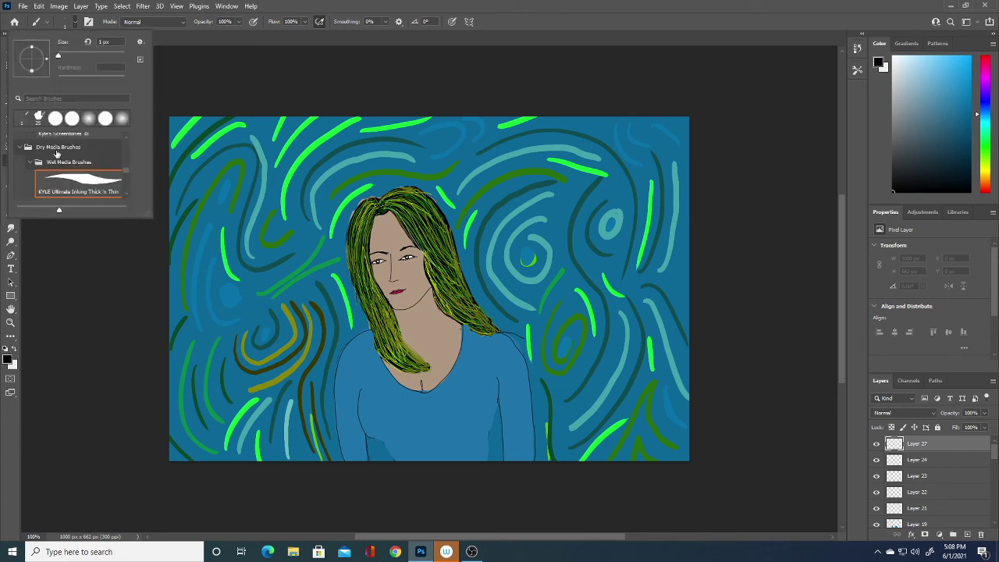
pyautogui.scroll(2, 125, 156)
pyautogui.scroll(2, 127, 156)
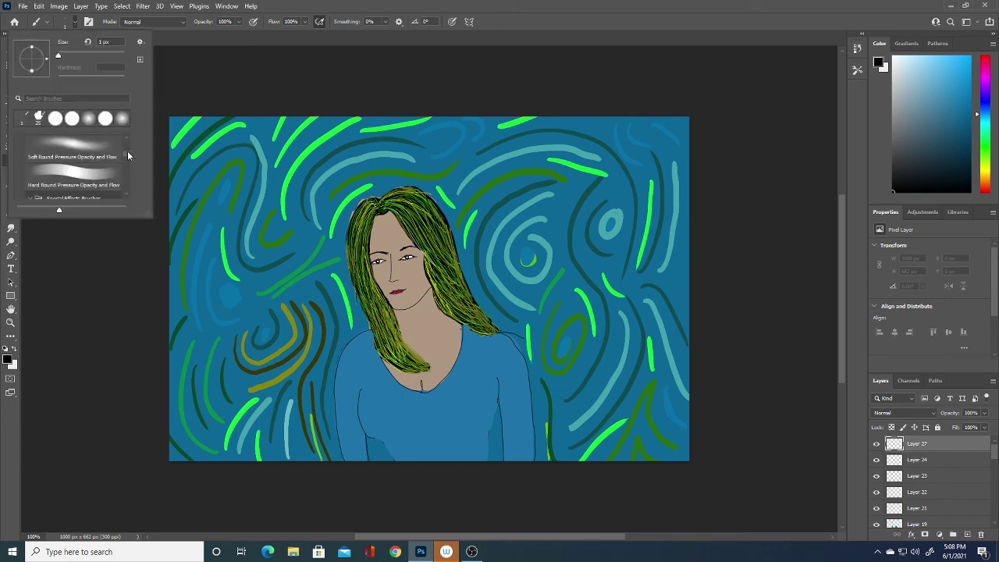
pyautogui.scroll(2, 127, 156)
pyautogui.click(72, 181)
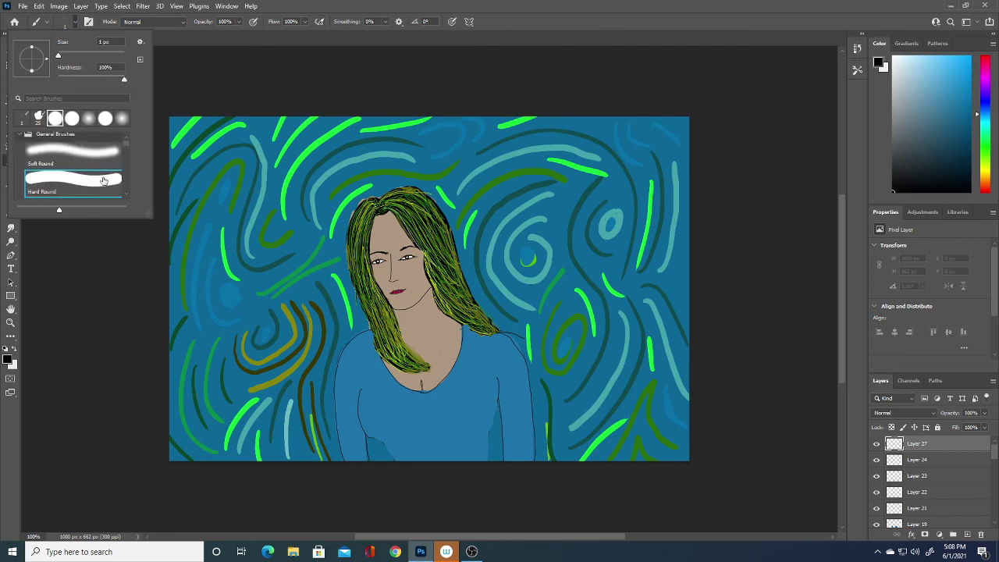
pyautogui.click(85, 357)
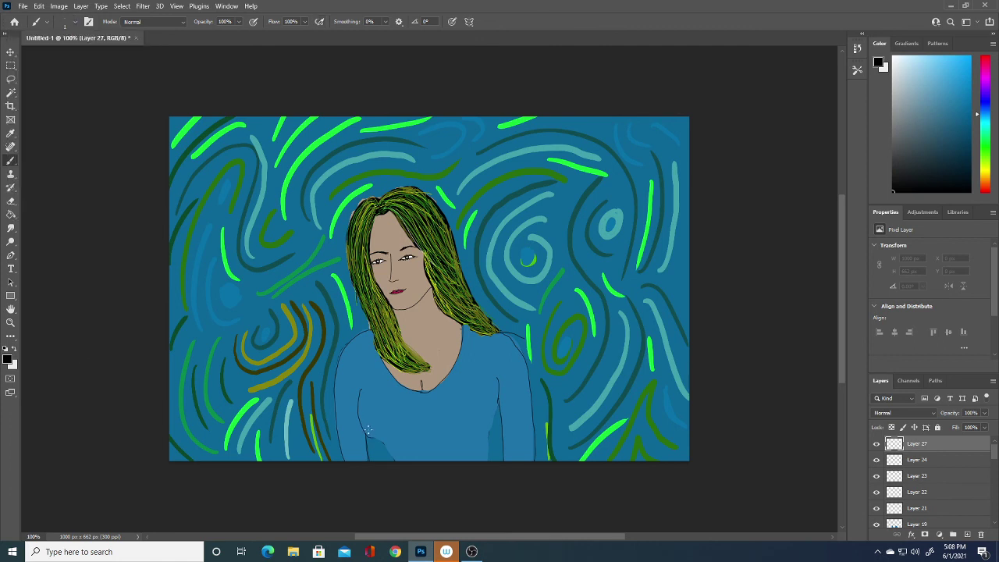
# - Add another layer and draw two thin black lines on the lower blue top
pyautogui.click(968, 534)
pyautogui.moveTo(383, 444); pyautogui.dragTo(401, 466)
pyautogui.moveTo(486, 440); pyautogui.dragTo(485, 466)
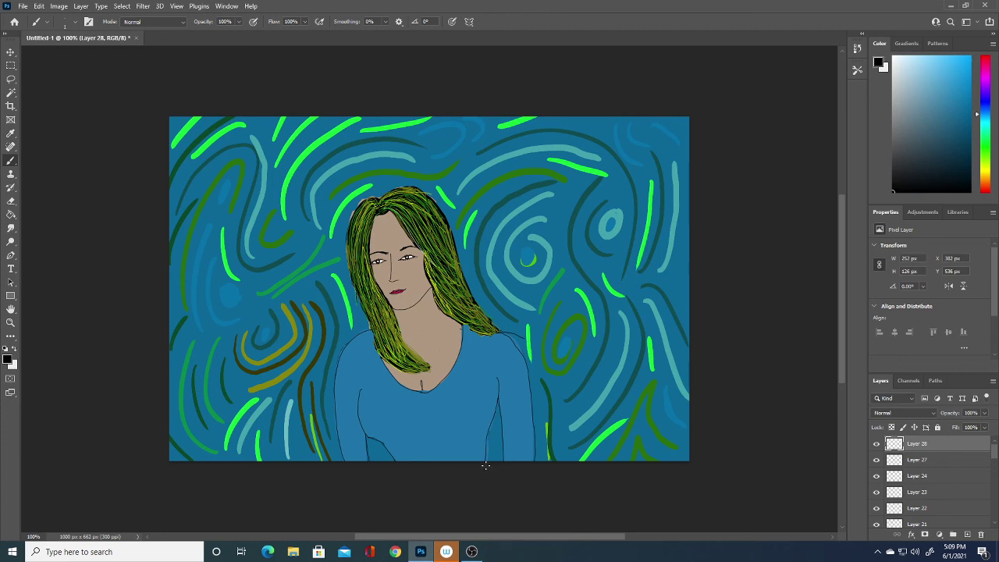
# - Sample the background blue as foreground and set the brush size to 12 px
pyautogui.click(8, 361)
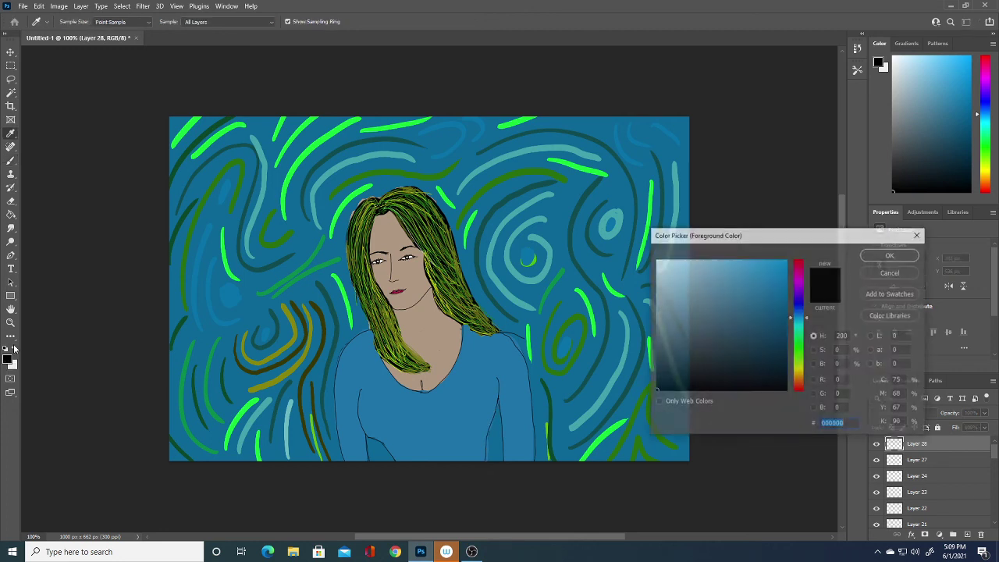
pyautogui.click(530, 314)
pyautogui.click(889, 254)
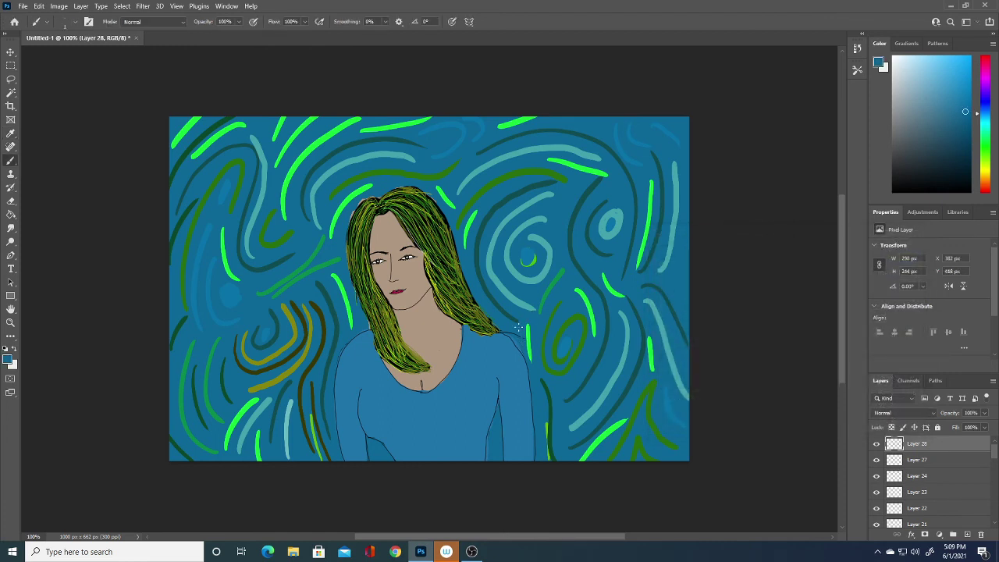
pyautogui.click(74, 21)
pyautogui.moveTo(59, 54); pyautogui.dragTo(62, 54)
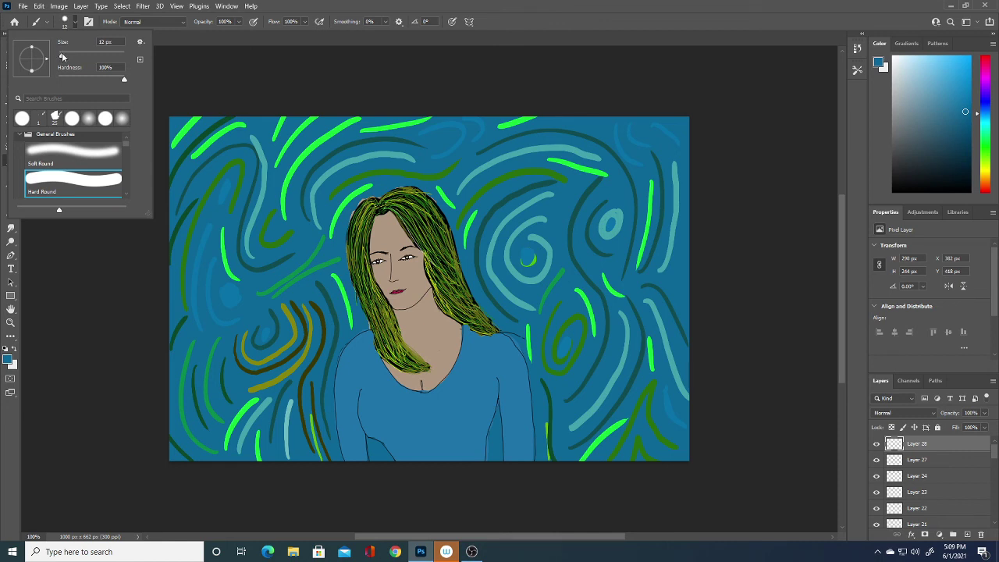
pyautogui.click(515, 333)
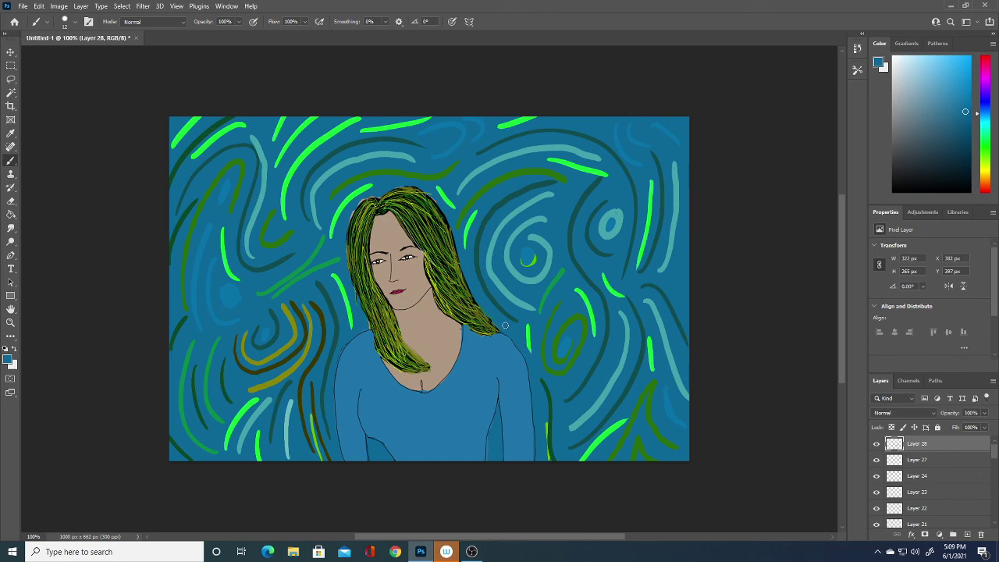
# - Sample the blue and then a lighter blue from the woman's top, returning to the Brush
pyautogui.click(7, 359)
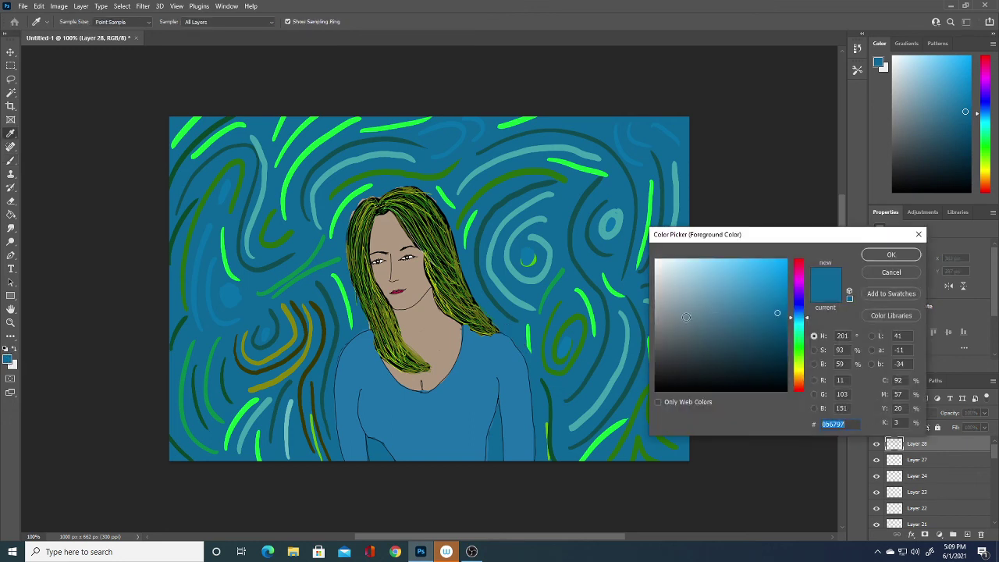
pyautogui.click(404, 424)
pyautogui.click(897, 256)
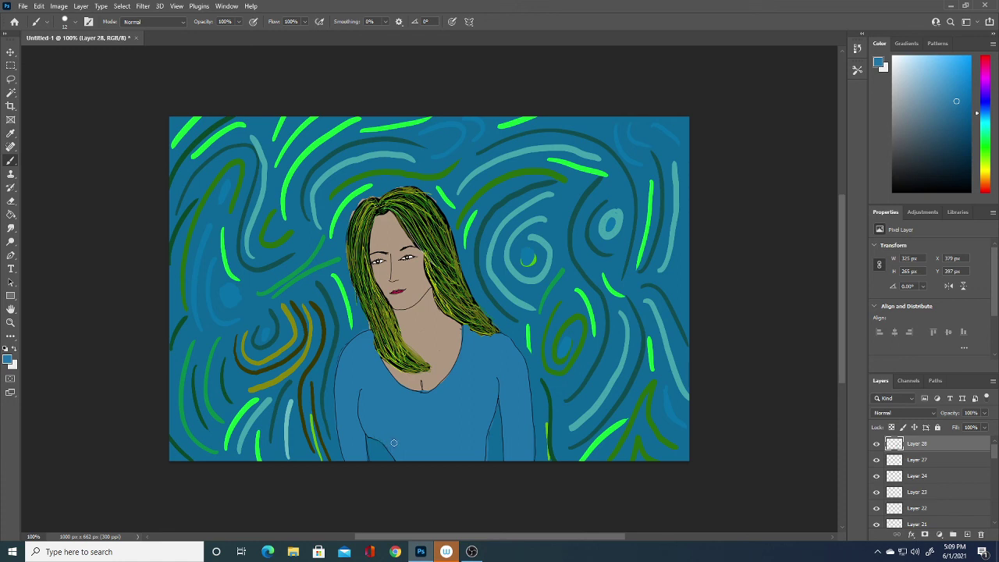
pyautogui.click(9, 360)
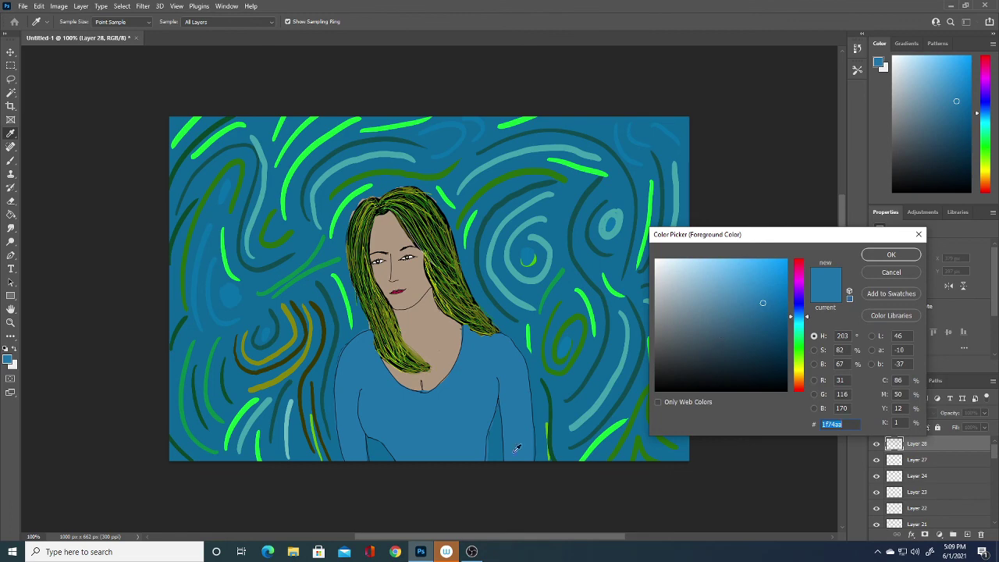
pyautogui.click(512, 442)
pyautogui.click(891, 255)
pyautogui.press('b')
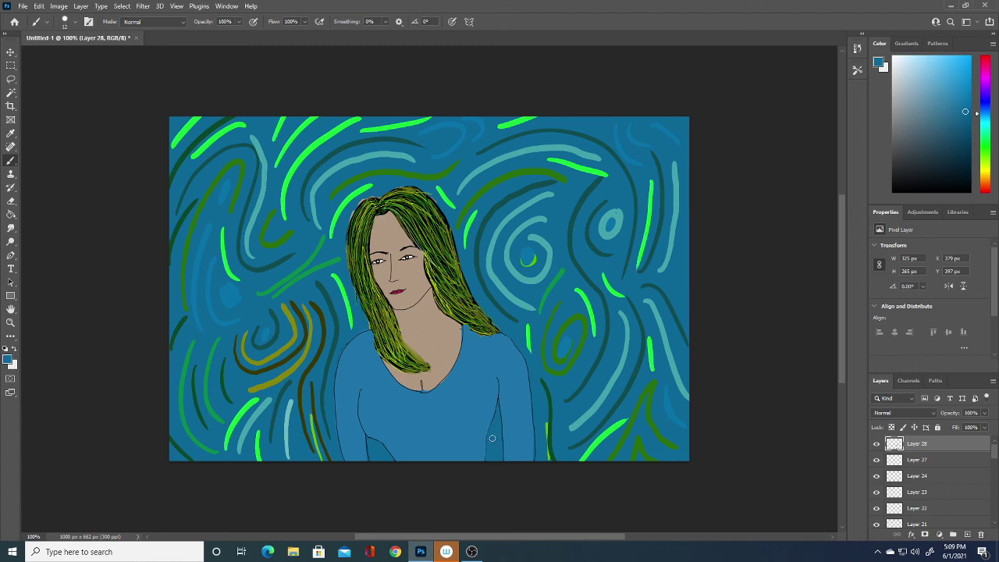
# - Set the foreground to black and shrink the brush to 1 px
pyautogui.click(9, 361)
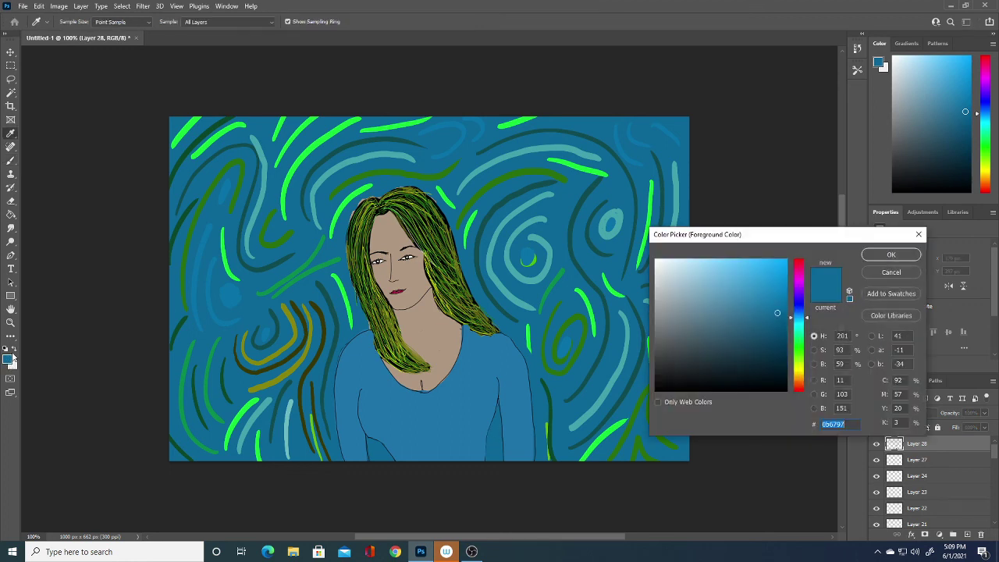
pyautogui.moveTo(697, 316); pyautogui.dragTo(640, 412)
pyautogui.click(891, 256)
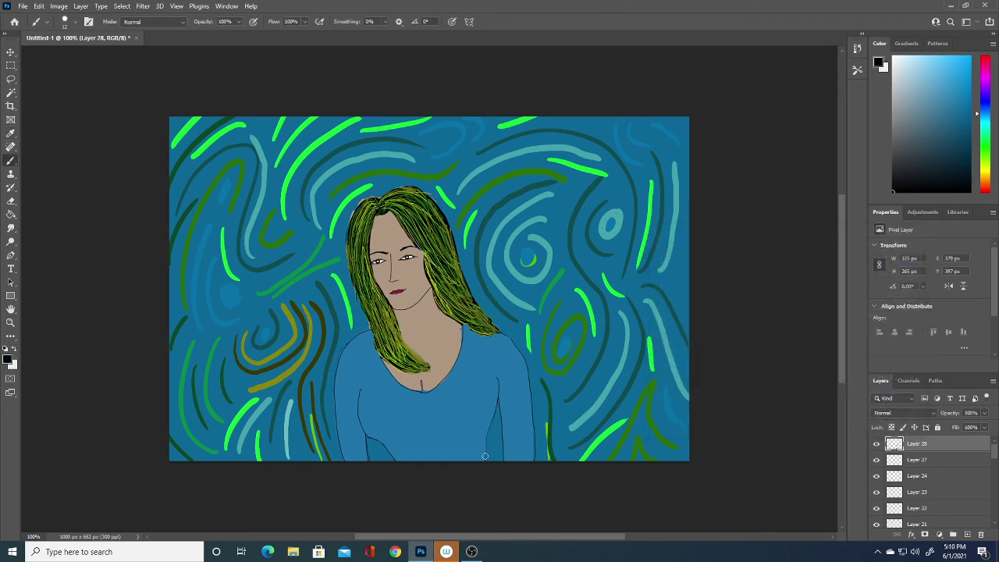
pyautogui.click(75, 22)
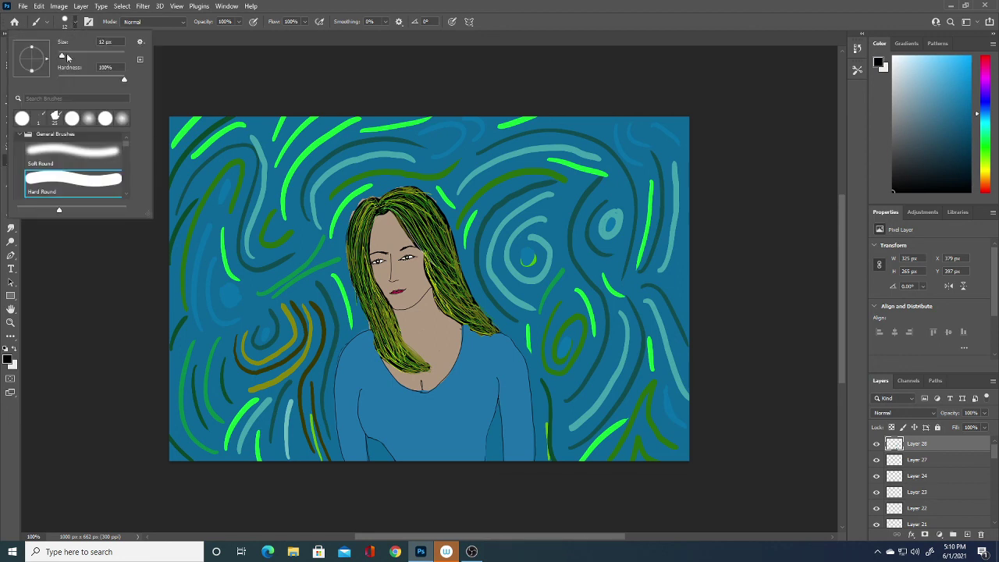
pyautogui.moveTo(67, 54); pyautogui.dragTo(50, 53)
pyautogui.click(572, 68)
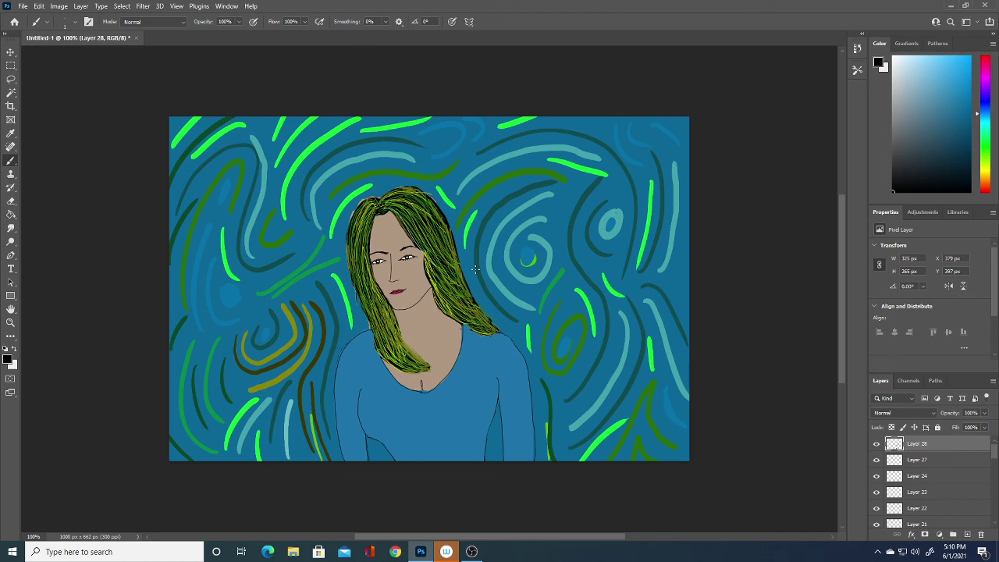
# - Set the foreground colour to bright green (1bab0c)
pyautogui.click(8, 359)
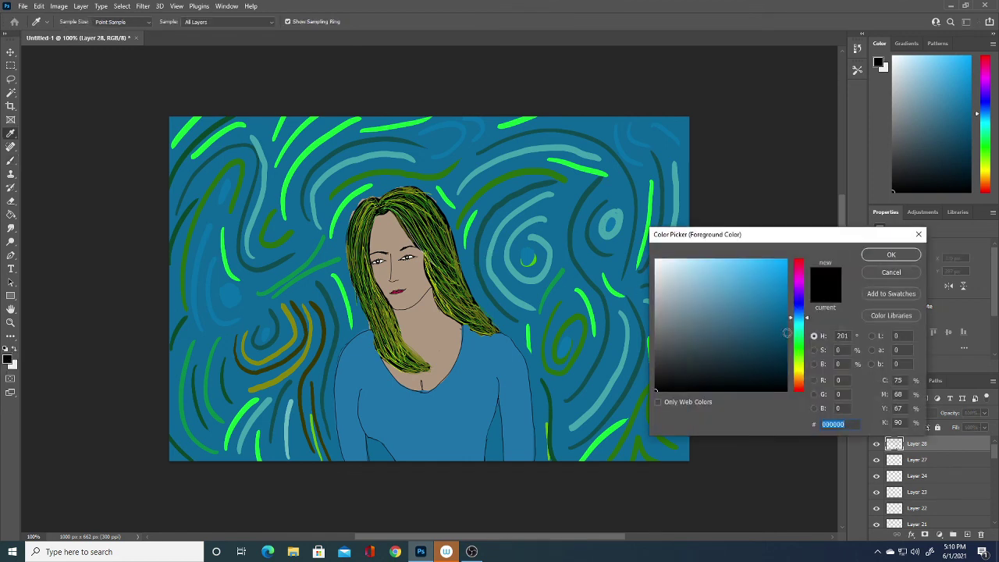
pyautogui.click(800, 349)
pyautogui.click(781, 313)
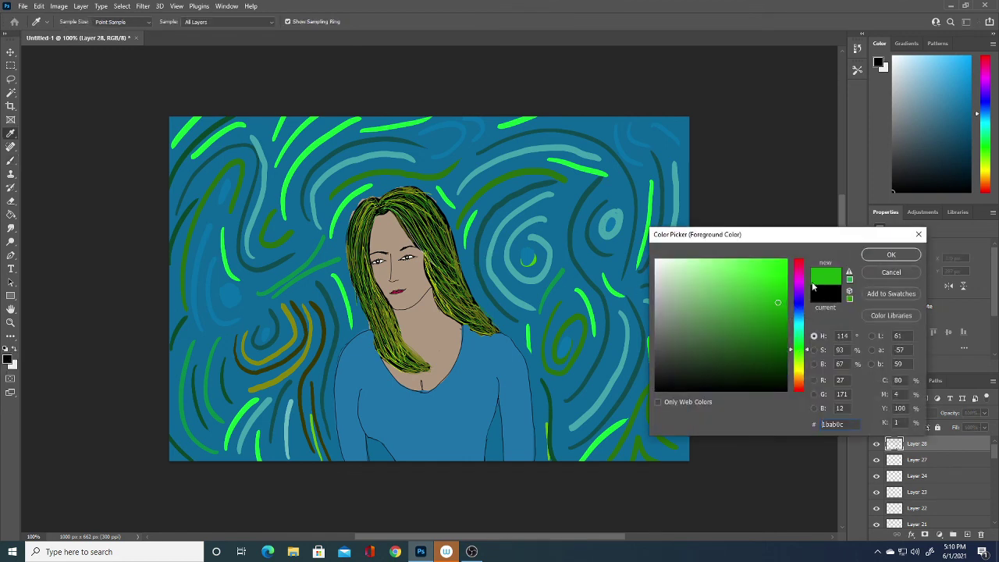
pyautogui.click(898, 256)
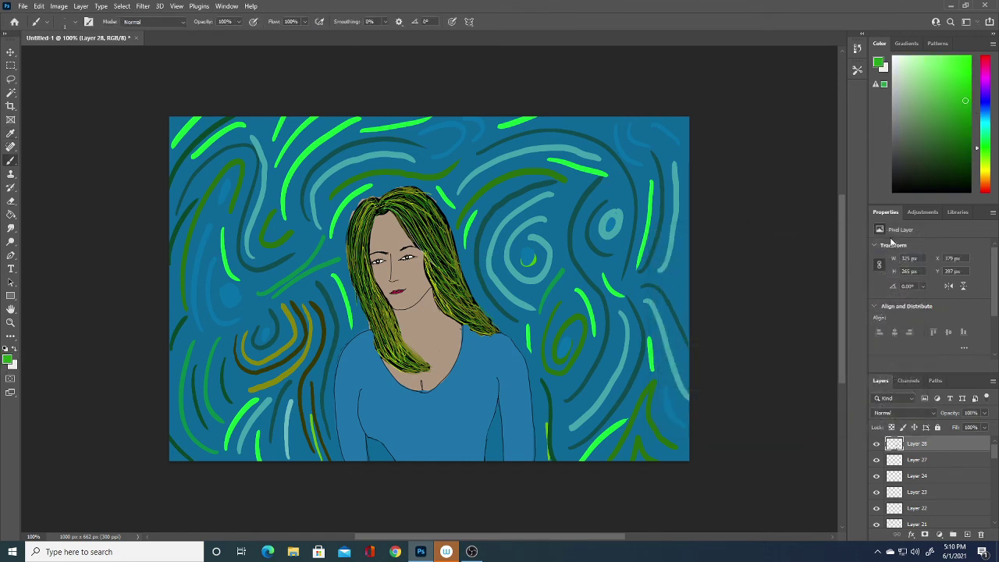
# - On new Layer 29, paint thin green strands over the middle, lower ends, left edge and top of the hair
pyautogui.click(967, 534)
pyautogui.moveTo(447, 221)
pyautogui.mouseDown()
pyautogui.moveTo(441, 211)
pyautogui.moveTo(469, 300)
pyautogui.moveTo(501, 332)
pyautogui.mouseUp()
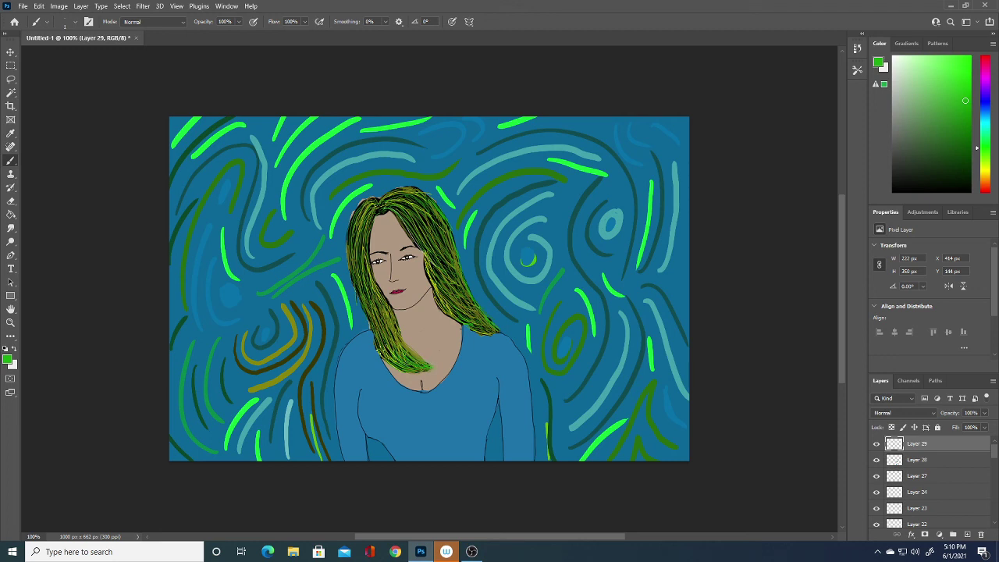
pyautogui.moveTo(388, 351)
pyautogui.mouseDown()
pyautogui.moveTo(379, 358)
pyautogui.moveTo(353, 281)
pyautogui.moveTo(355, 289)
pyautogui.mouseUp()
pyautogui.moveTo(353, 240)
pyautogui.mouseDown()
pyautogui.moveTo(347, 212)
pyautogui.moveTo(348, 225)
pyautogui.moveTo(356, 207)
pyautogui.moveTo(403, 192)
pyautogui.moveTo(381, 206)
pyautogui.mouseUp()
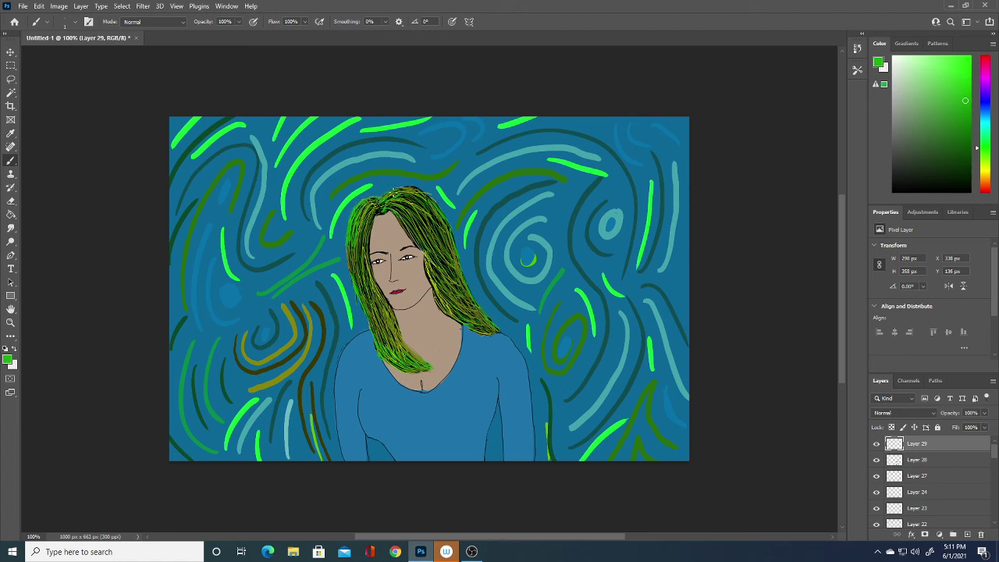
pyautogui.moveTo(383, 193); pyautogui.dragTo(421, 190)
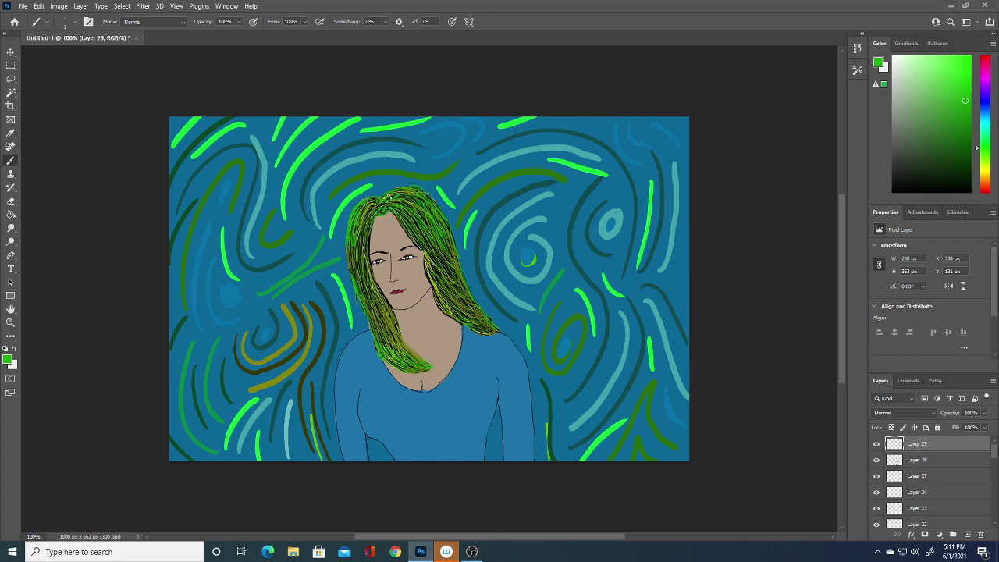
# - Change the foreground colour from bright green to a darker green
pyautogui.click(7, 359)
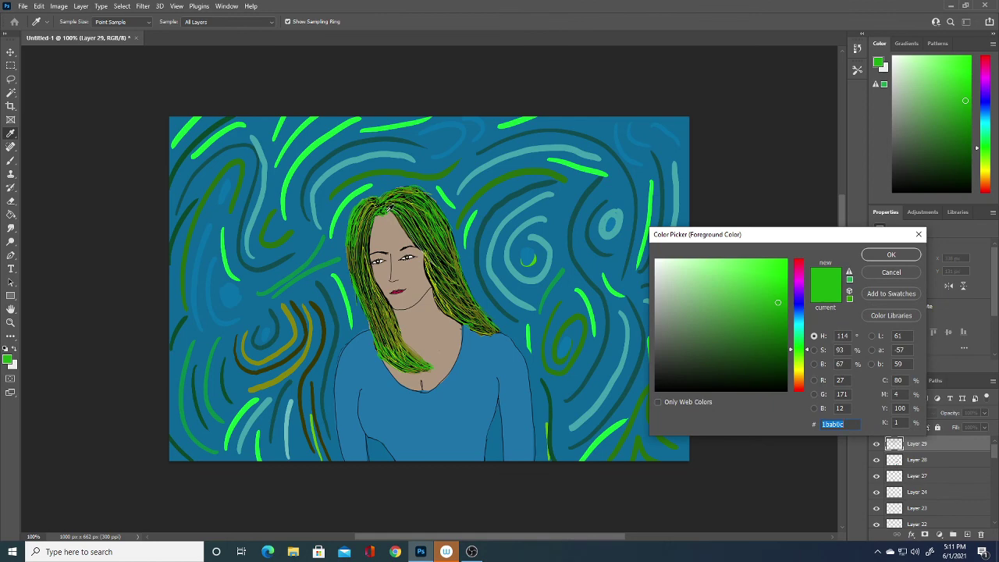
pyautogui.click(778, 328)
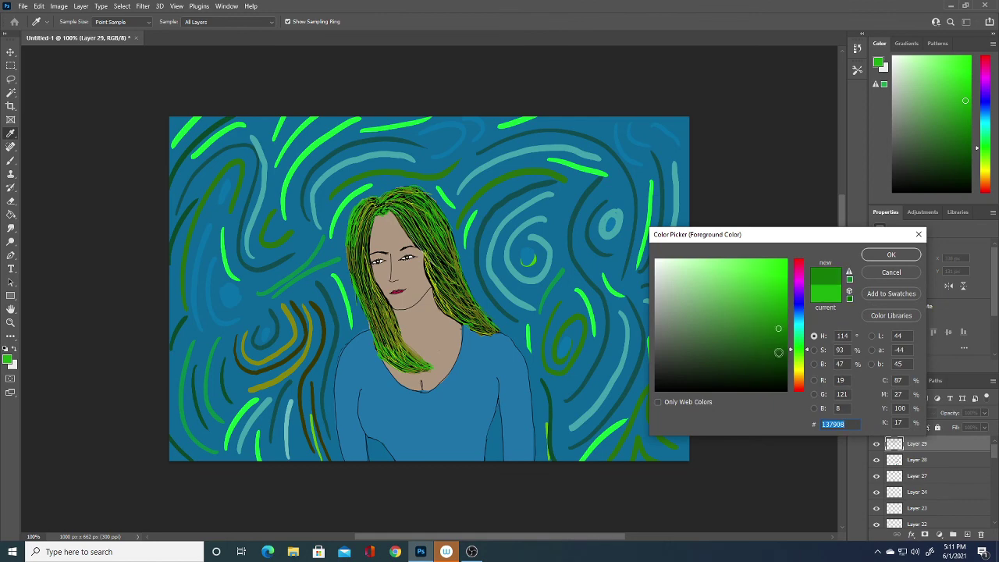
pyautogui.click(779, 353)
pyautogui.click(890, 258)
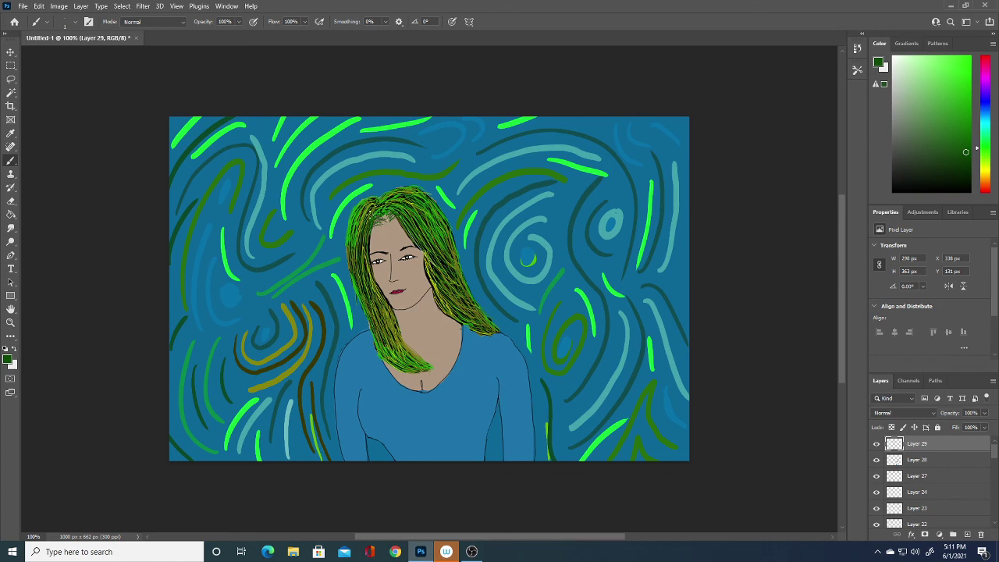
# - Sample olive from the hair as foreground colour, then switch it to black (000000)
pyautogui.click(8, 360)
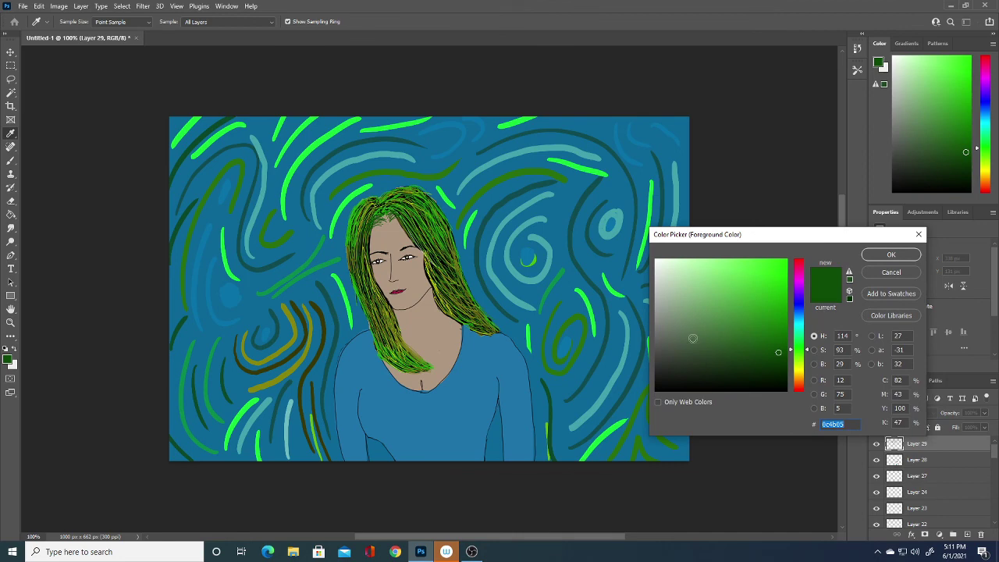
pyautogui.click(366, 228)
pyautogui.click(365, 213)
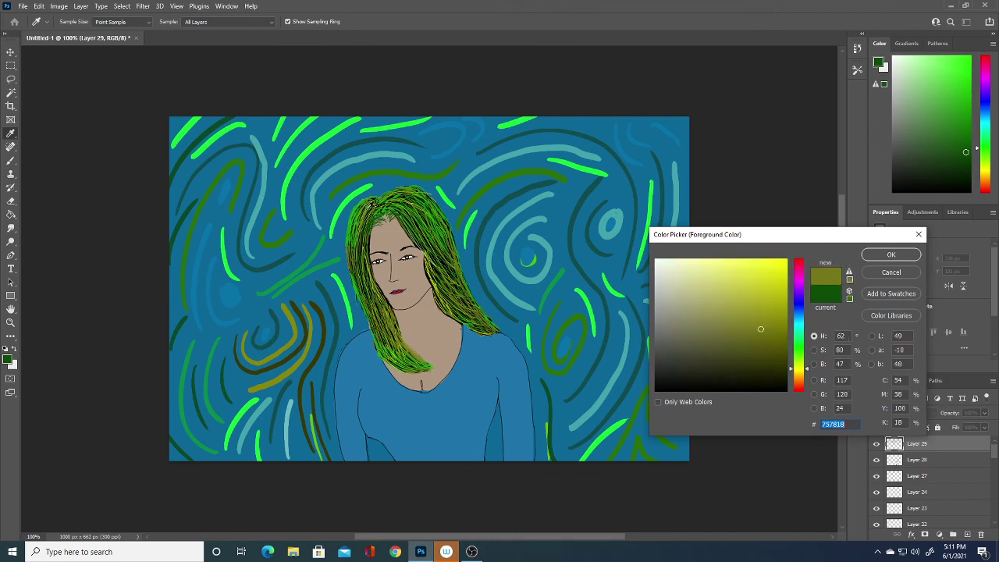
pyautogui.click(891, 255)
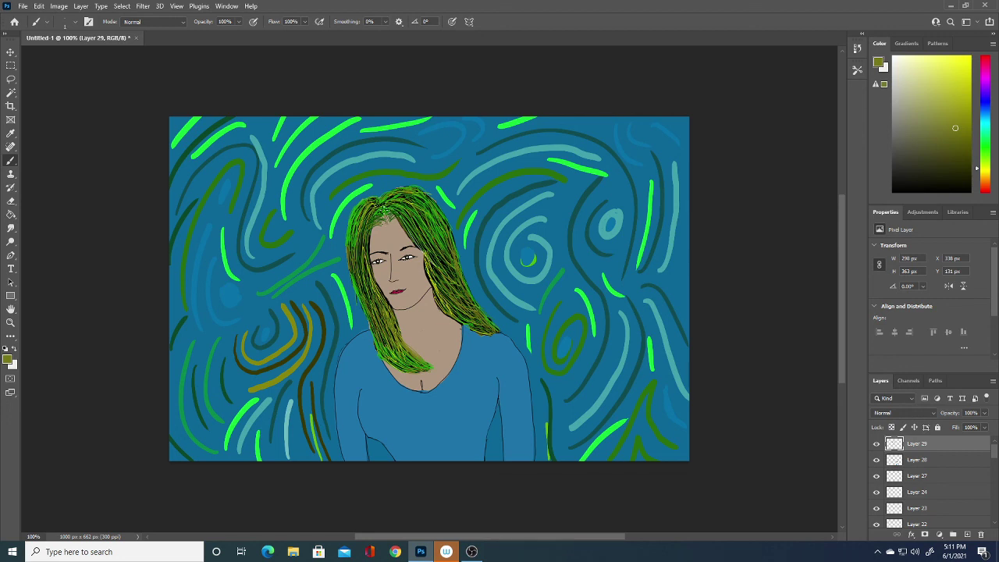
pyautogui.click(8, 360)
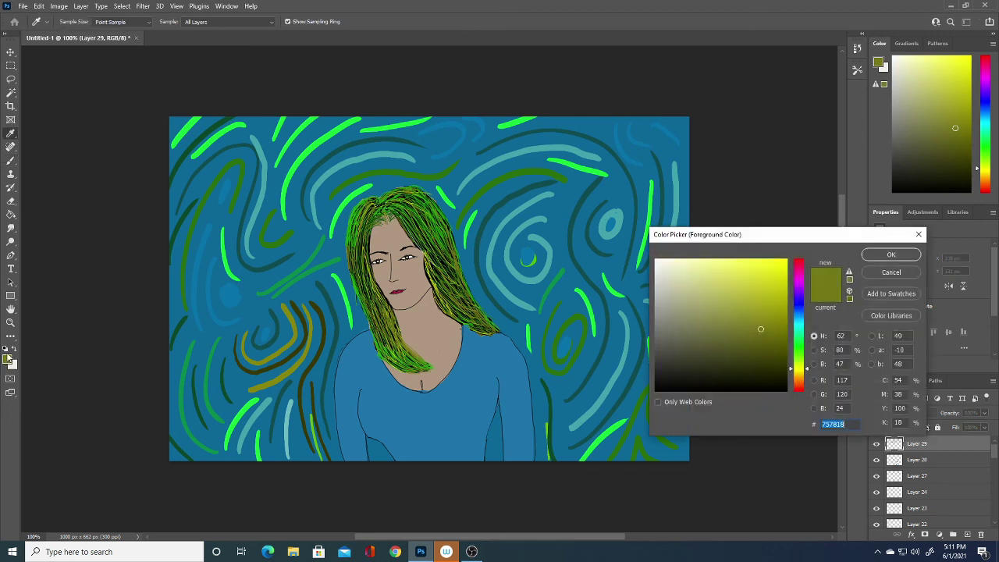
pyautogui.click(887, 258)
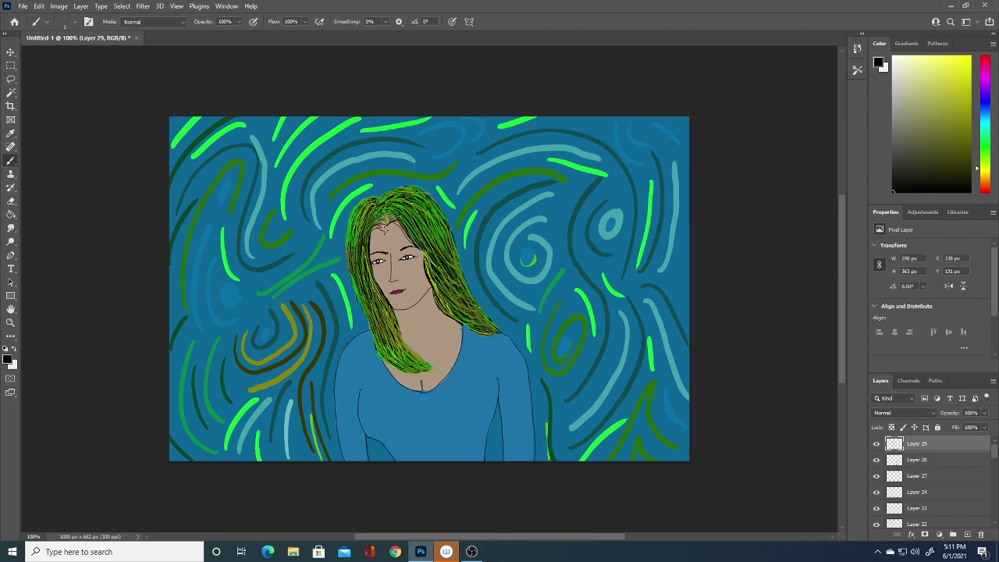
# - Paint three thin dark strands at the left and top of the hair
pyautogui.moveTo(365, 232); pyautogui.dragTo(360, 241)
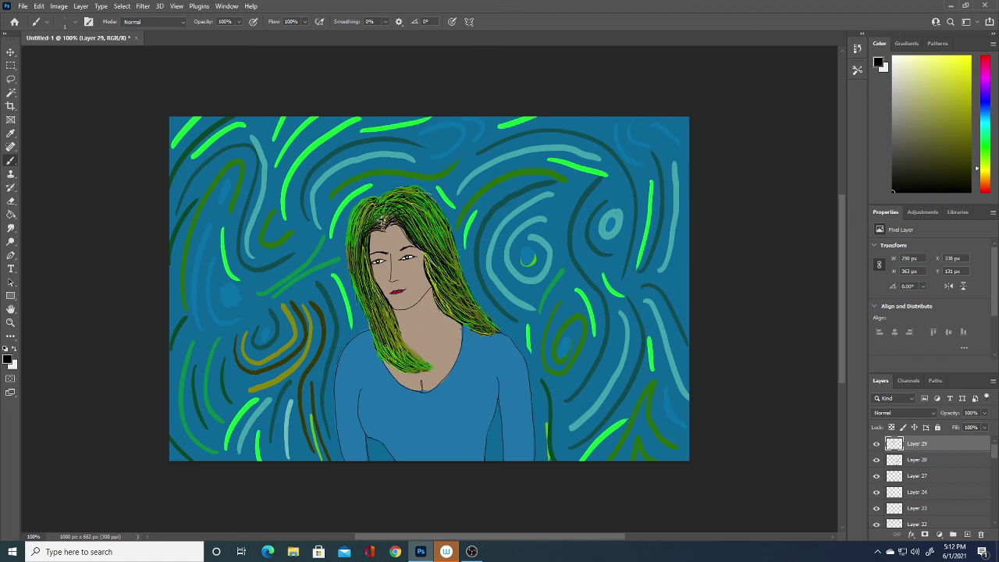
pyautogui.moveTo(367, 229); pyautogui.dragTo(361, 225)
pyautogui.moveTo(401, 215); pyautogui.dragTo(407, 224)
# - Set the foreground colour to yellow-green and paint a strand in the hair beside the face
pyautogui.click(8, 360)
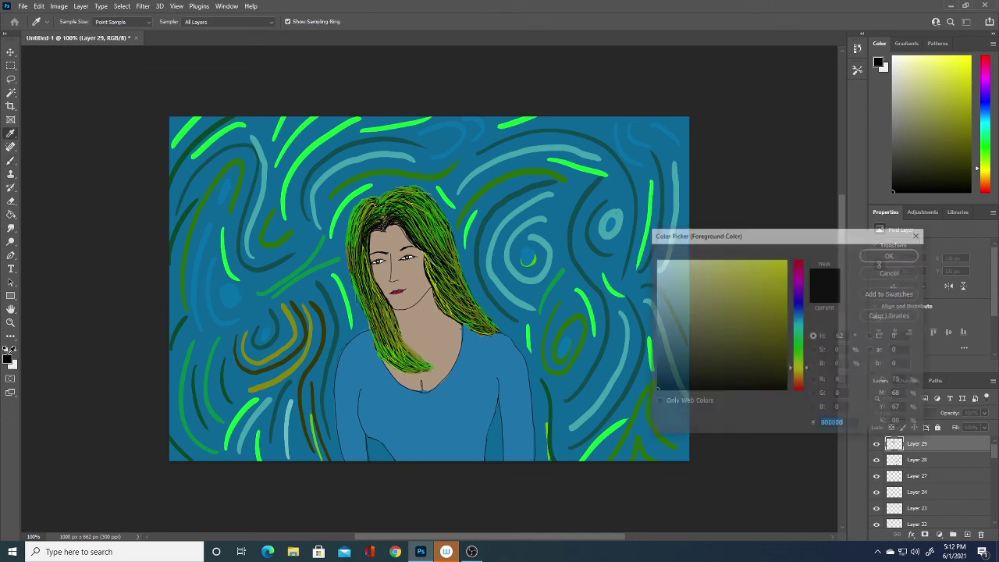
pyautogui.click(769, 344)
pyautogui.click(773, 292)
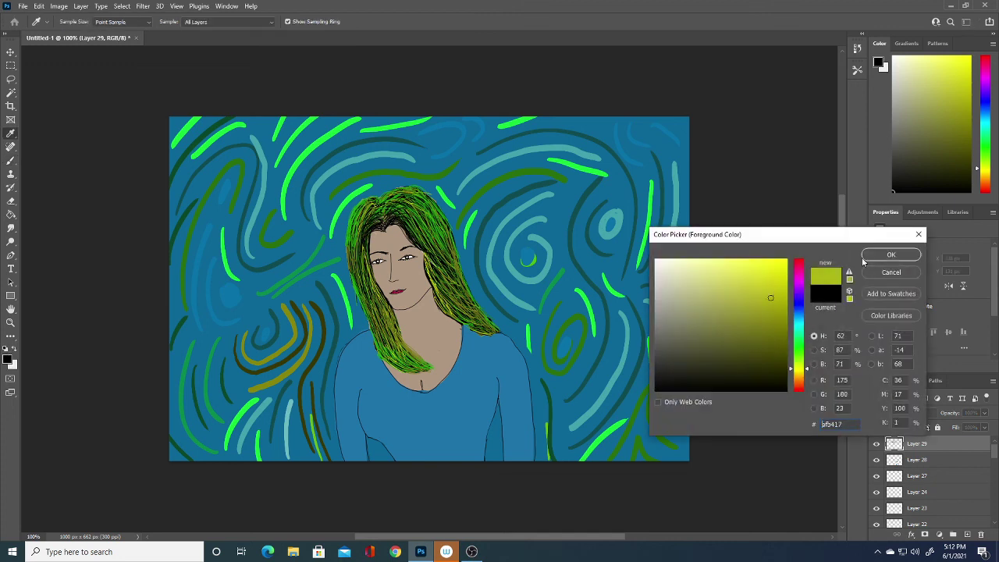
pyautogui.click(890, 255)
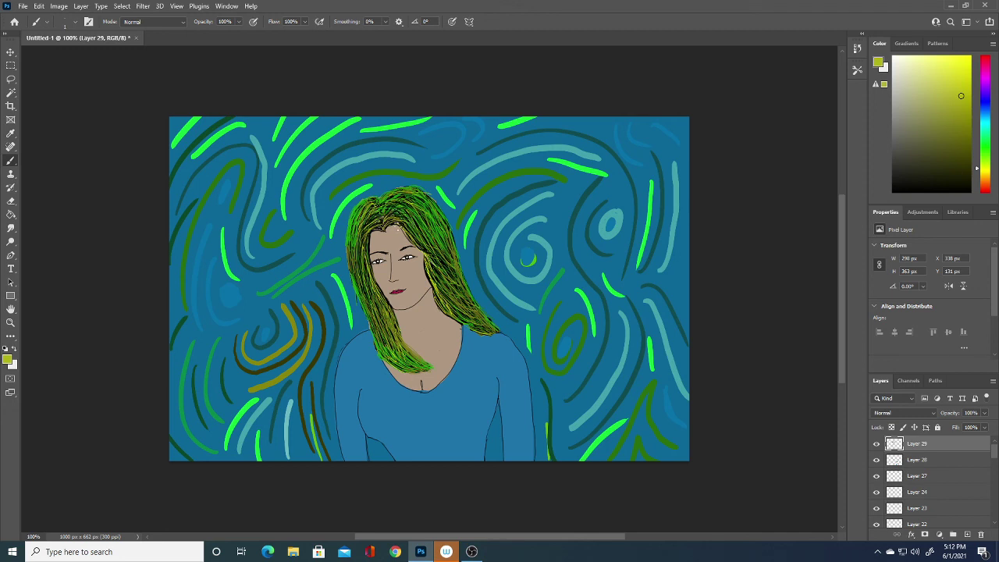
pyautogui.moveTo(428, 248)
pyautogui.mouseDown()
pyautogui.moveTo(434, 289)
pyautogui.moveTo(447, 289)
pyautogui.moveTo(450, 252)
pyautogui.mouseUp()
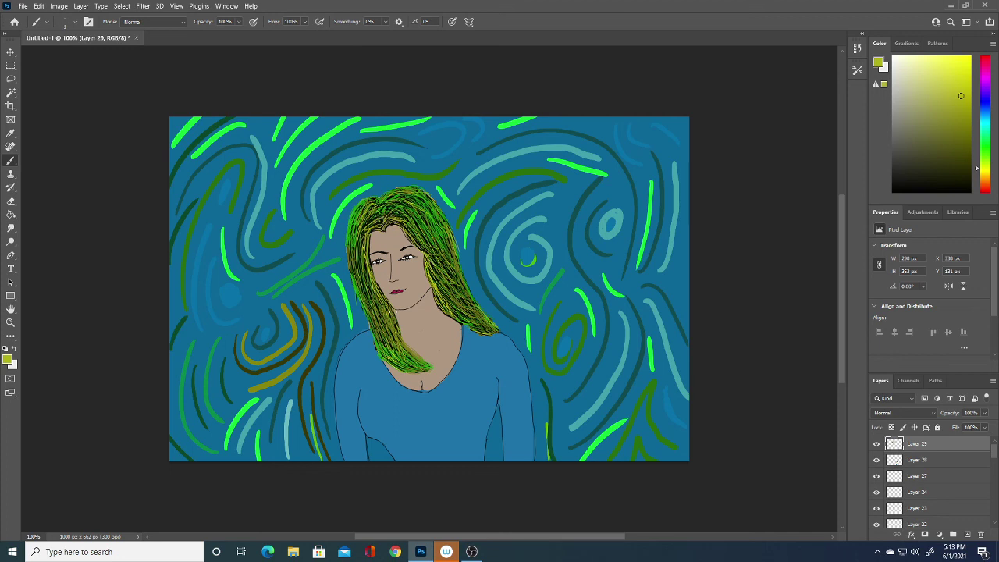
# - Add several new empty layers and paint a small yellow accent at the shirt's bottom
pyautogui.click(76, 22)
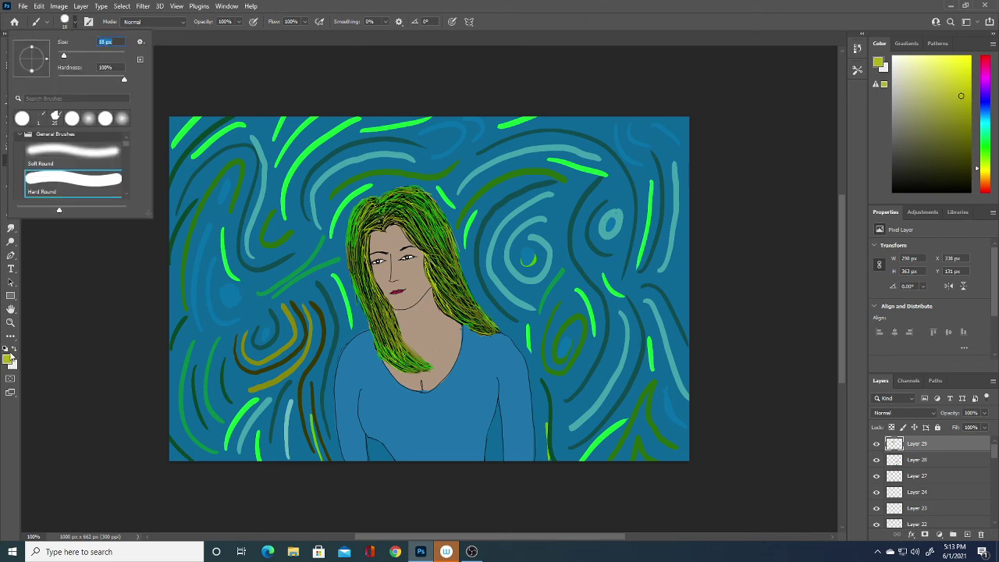
pyautogui.click(968, 534)
pyautogui.click(969, 535)
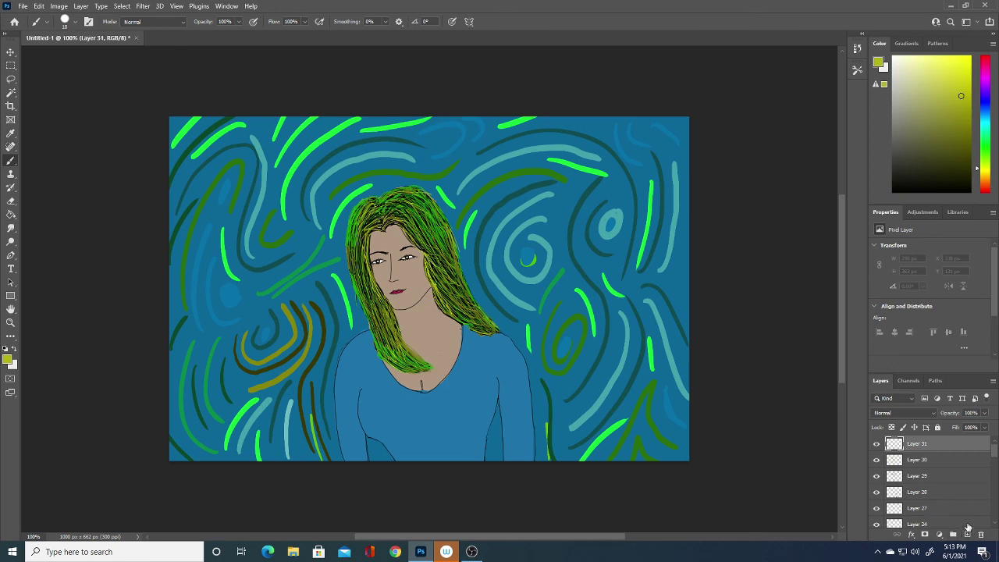
pyautogui.click(969, 535)
pyautogui.click(969, 534)
pyautogui.click(969, 535)
pyautogui.moveTo(374, 451); pyautogui.dragTo(383, 459)
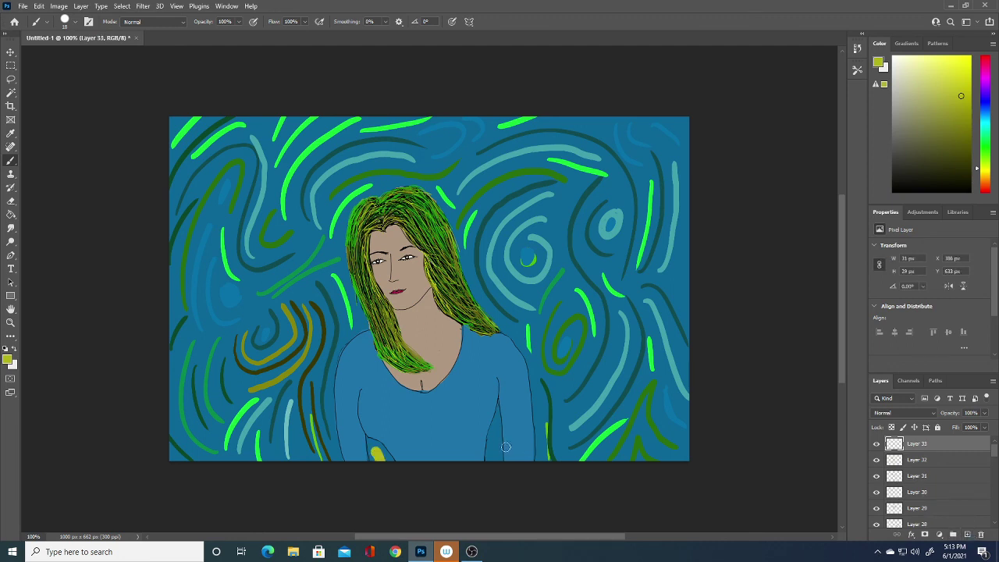
# - Paint a short darker olive stroke at the shirt's lower right, then add another layer
pyautogui.click(8, 359)
pyautogui.moveTo(737, 357); pyautogui.dragTo(746, 332)
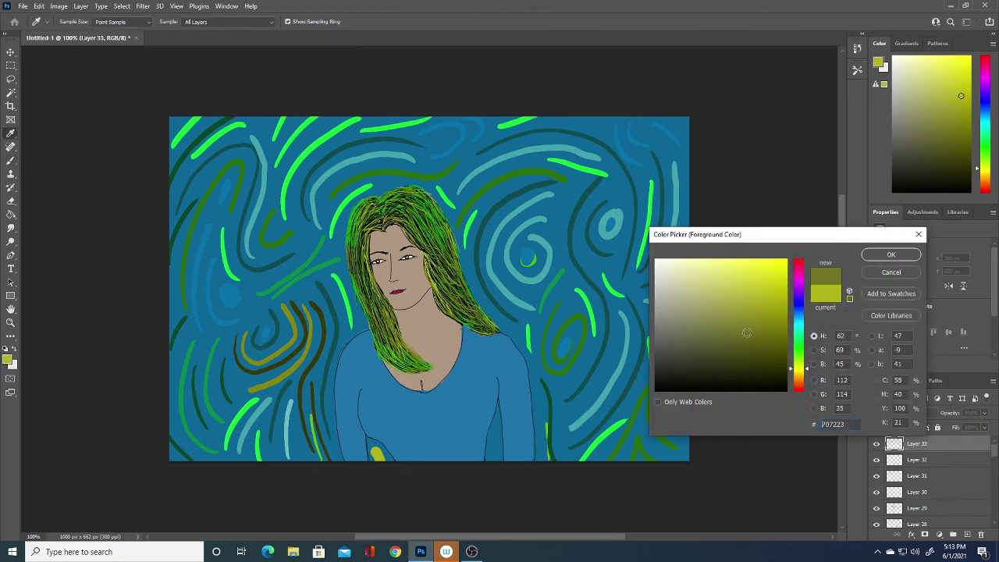
pyautogui.click(882, 255)
pyautogui.press('b')
pyautogui.moveTo(495, 433); pyautogui.dragTo(495, 460)
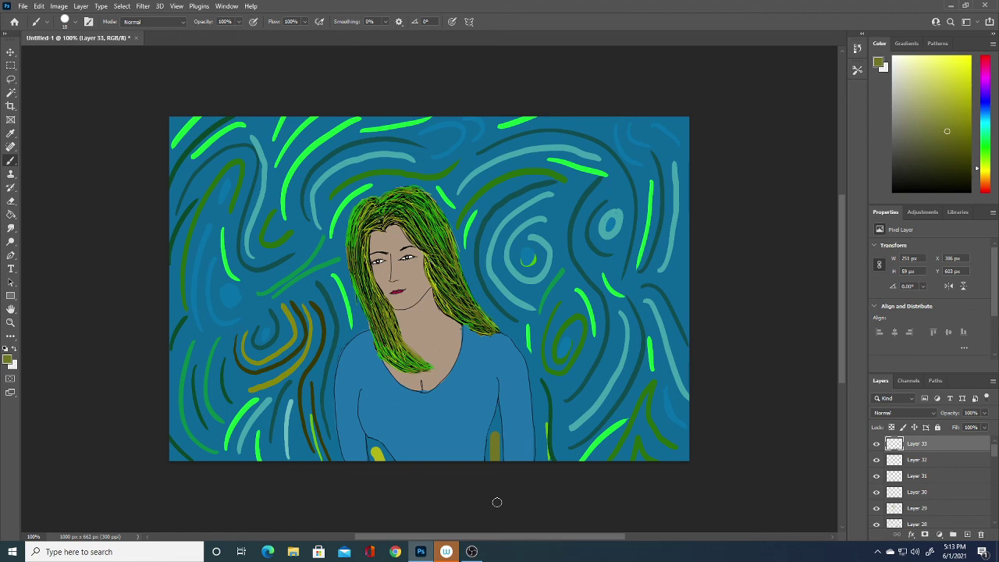
pyautogui.click(967, 534)
# - Set the foreground colour to black on a new layer, undoing a too-thick signature stroke
pyautogui.click(8, 359)
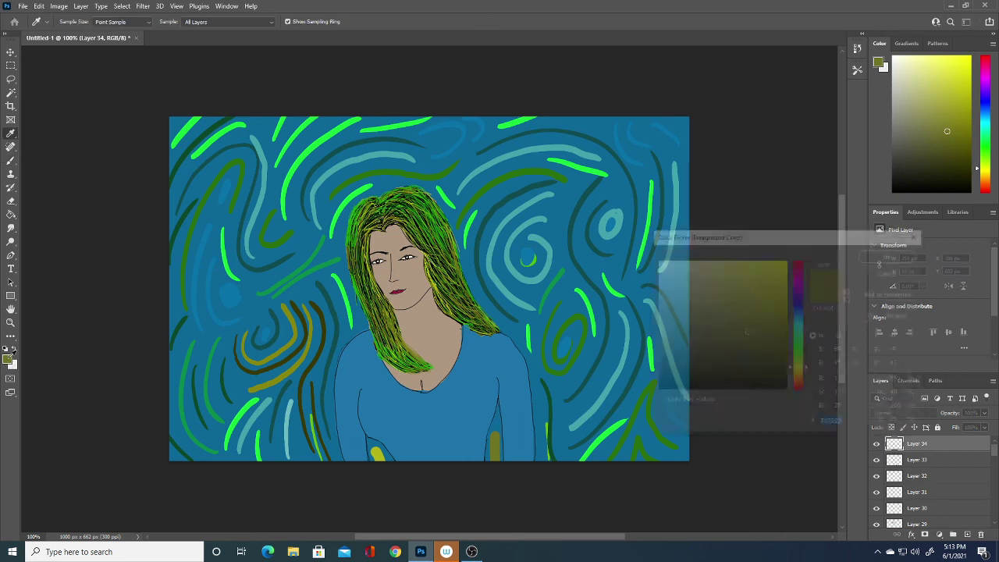
pyautogui.click(656, 390)
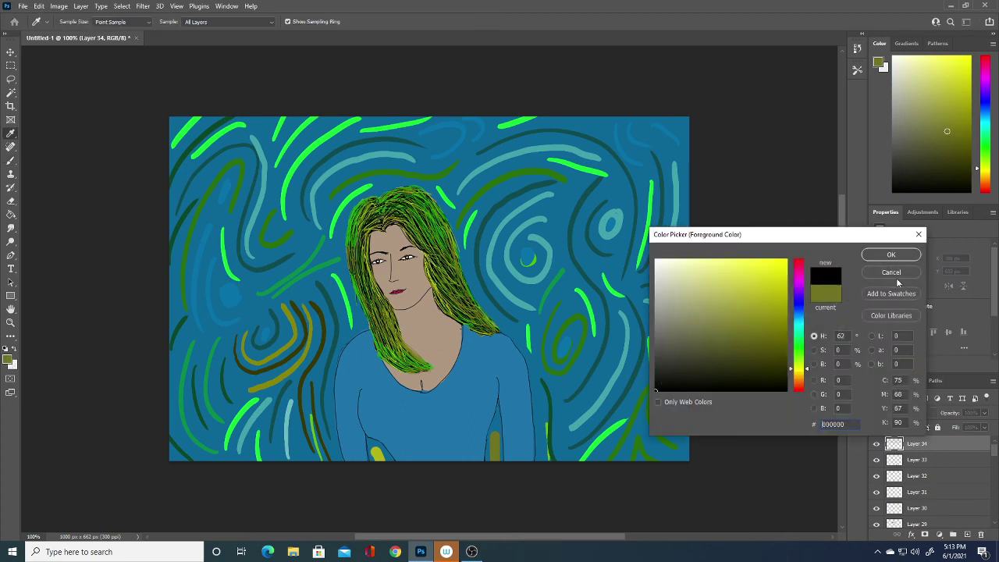
pyautogui.click(893, 256)
pyautogui.click(967, 534)
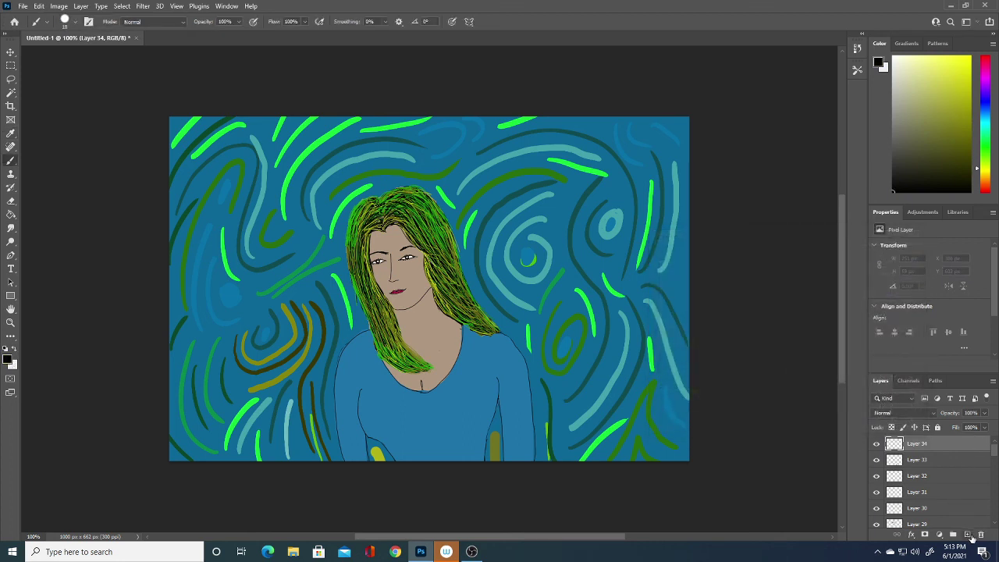
pyautogui.moveTo(597, 402)
pyautogui.mouseDown()
pyautogui.moveTo(540, 427)
pyautogui.moveTo(595, 402)
pyautogui.mouseUp()
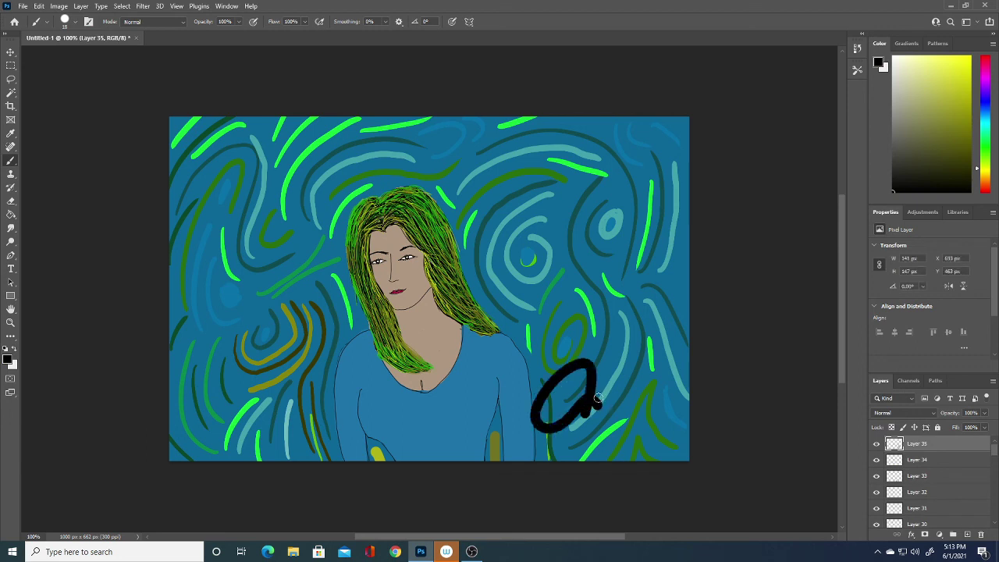
pyautogui.hotkey('ctrl', 'z')
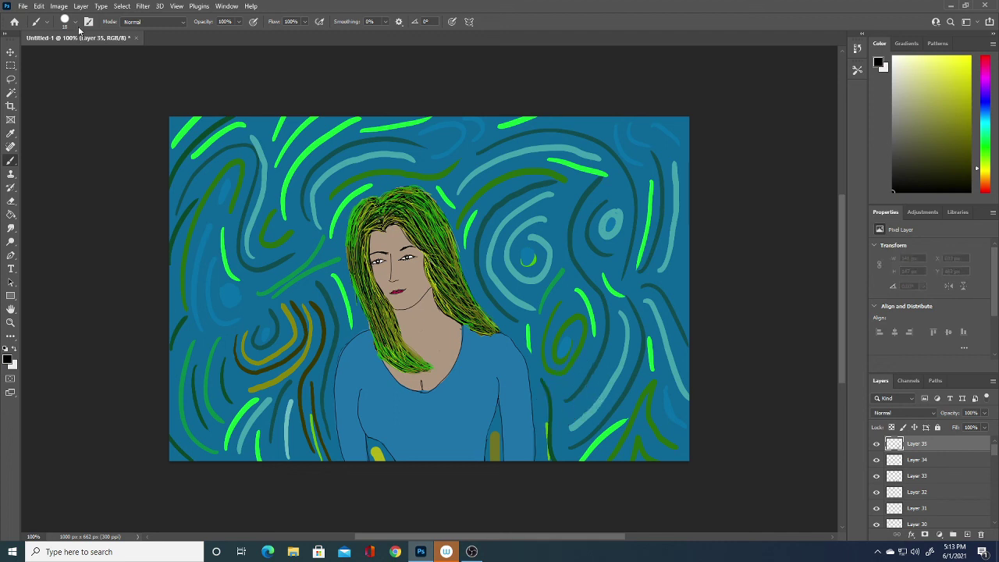
# - Set the brush size to 7 px and draw the looped signature at lower right
pyautogui.click(76, 21)
pyautogui.click(105, 41)
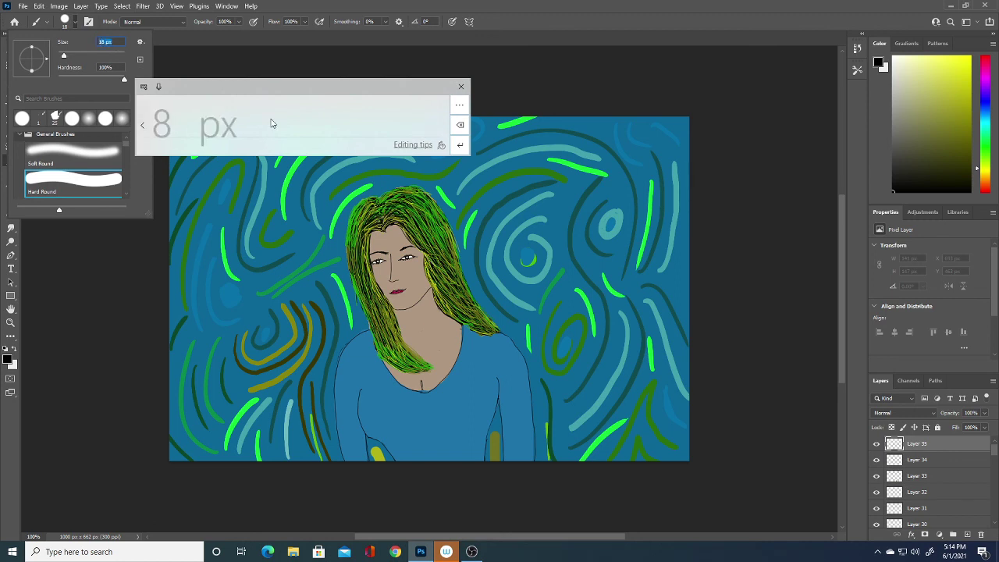
pyautogui.moveTo(163, 103); pyautogui.dragTo(167, 141)
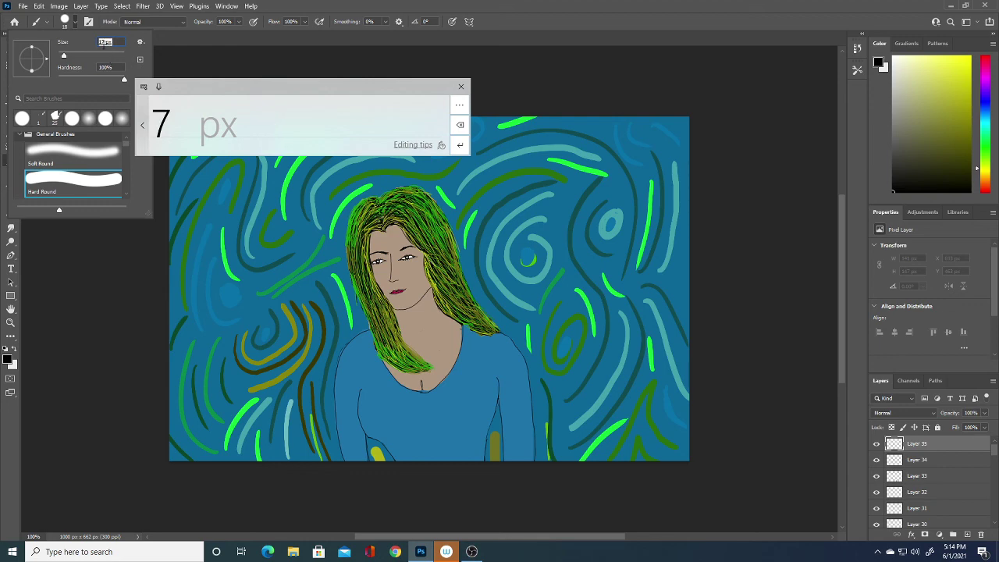
pyautogui.click(107, 41)
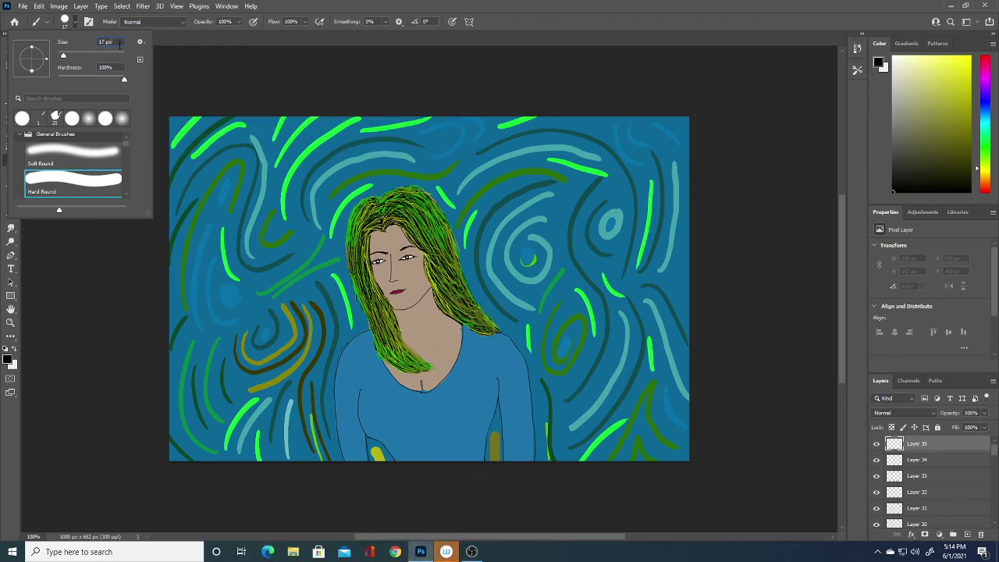
pyautogui.press('BackSpace')
pyautogui.press('BackSpace')
pyautogui.press('BackSpace')
pyautogui.press('BackSpace')
pyautogui.press('BackSpace')
pyautogui.write('7')
pyautogui.press('Return')
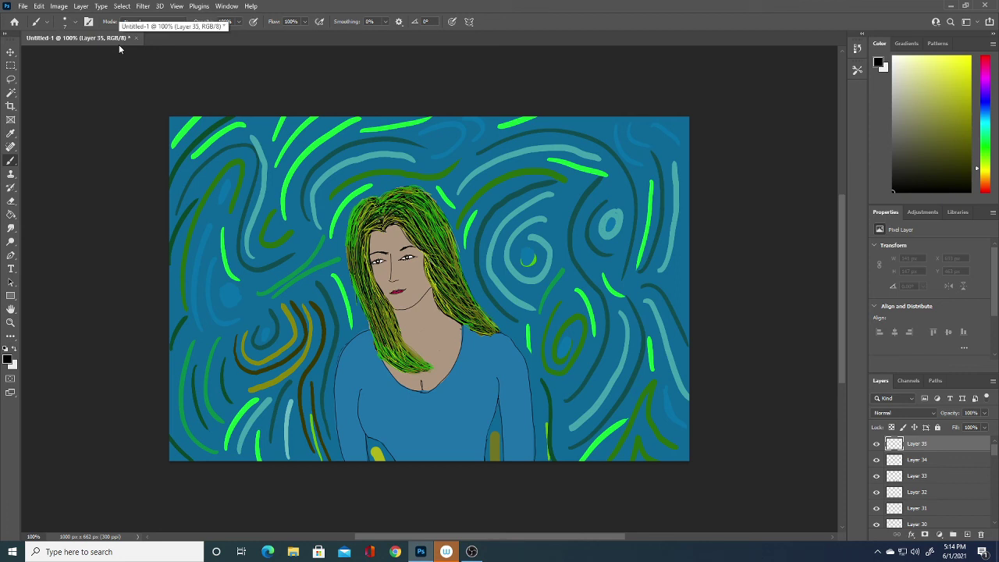
pyautogui.moveTo(597, 406)
pyautogui.mouseDown()
pyautogui.moveTo(589, 409)
pyautogui.moveTo(602, 406)
pyautogui.moveTo(624, 342)
pyautogui.mouseUp()
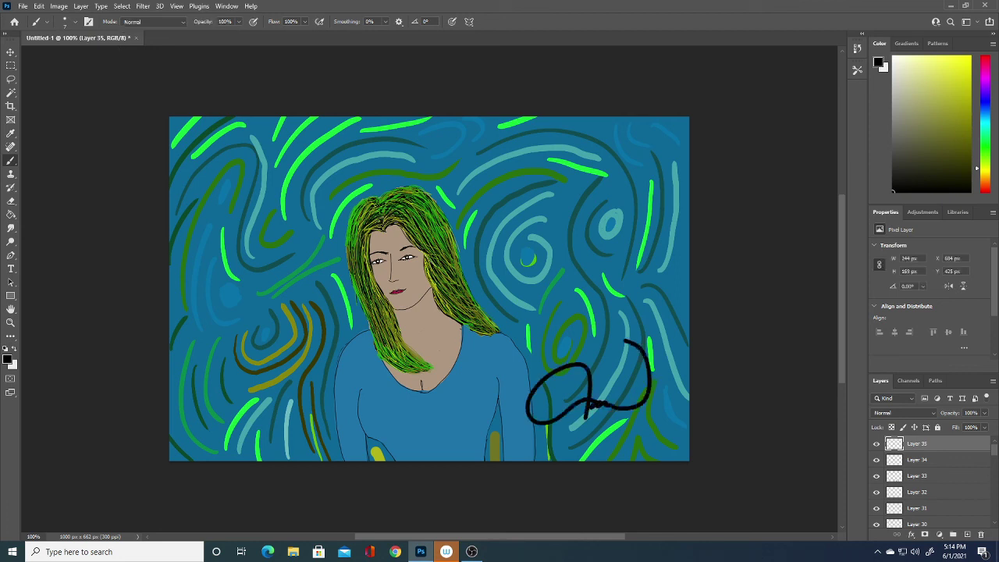